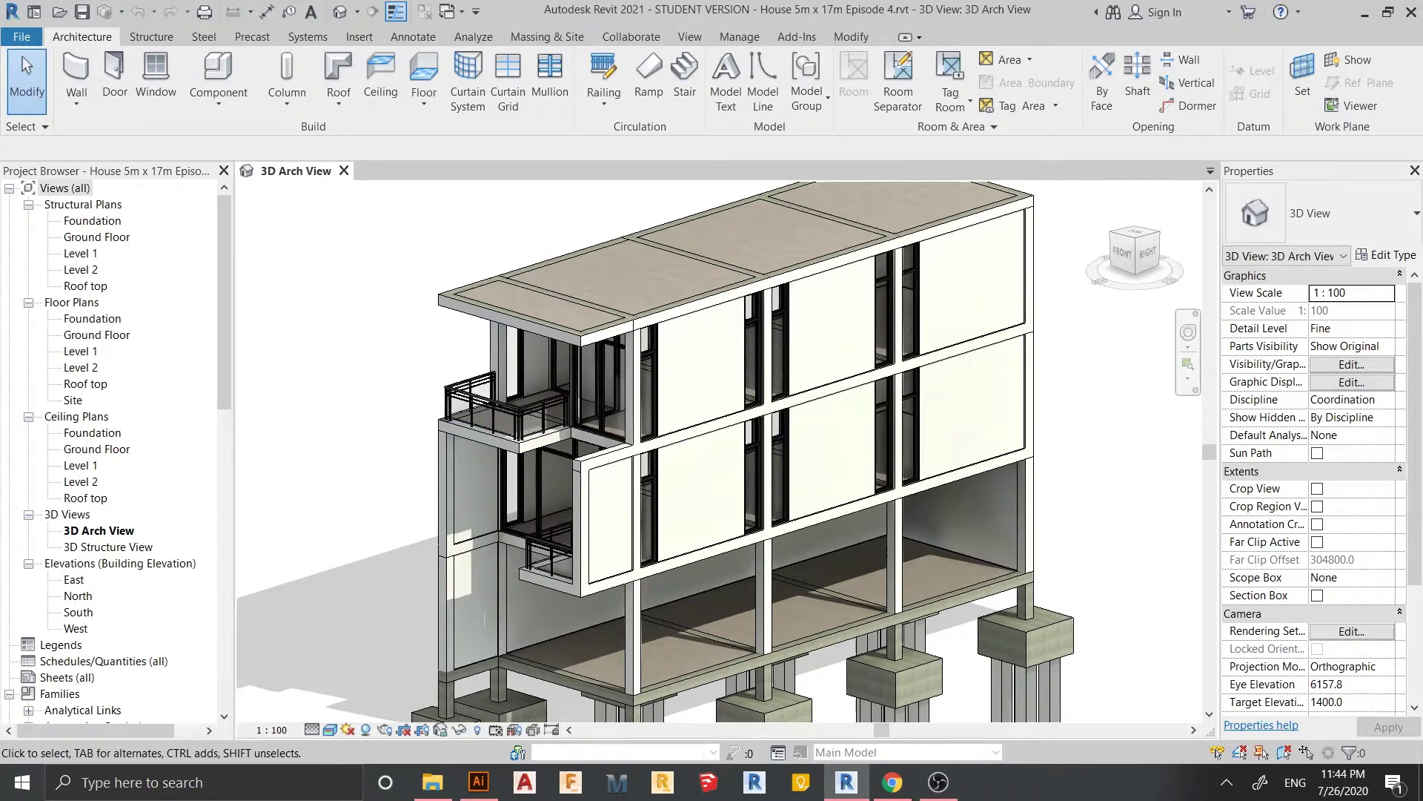
Examine the house's facade, balconies, ground floor and foundations in the 3D Arch View.
middle_click_drag(608, 474, 604, 415)
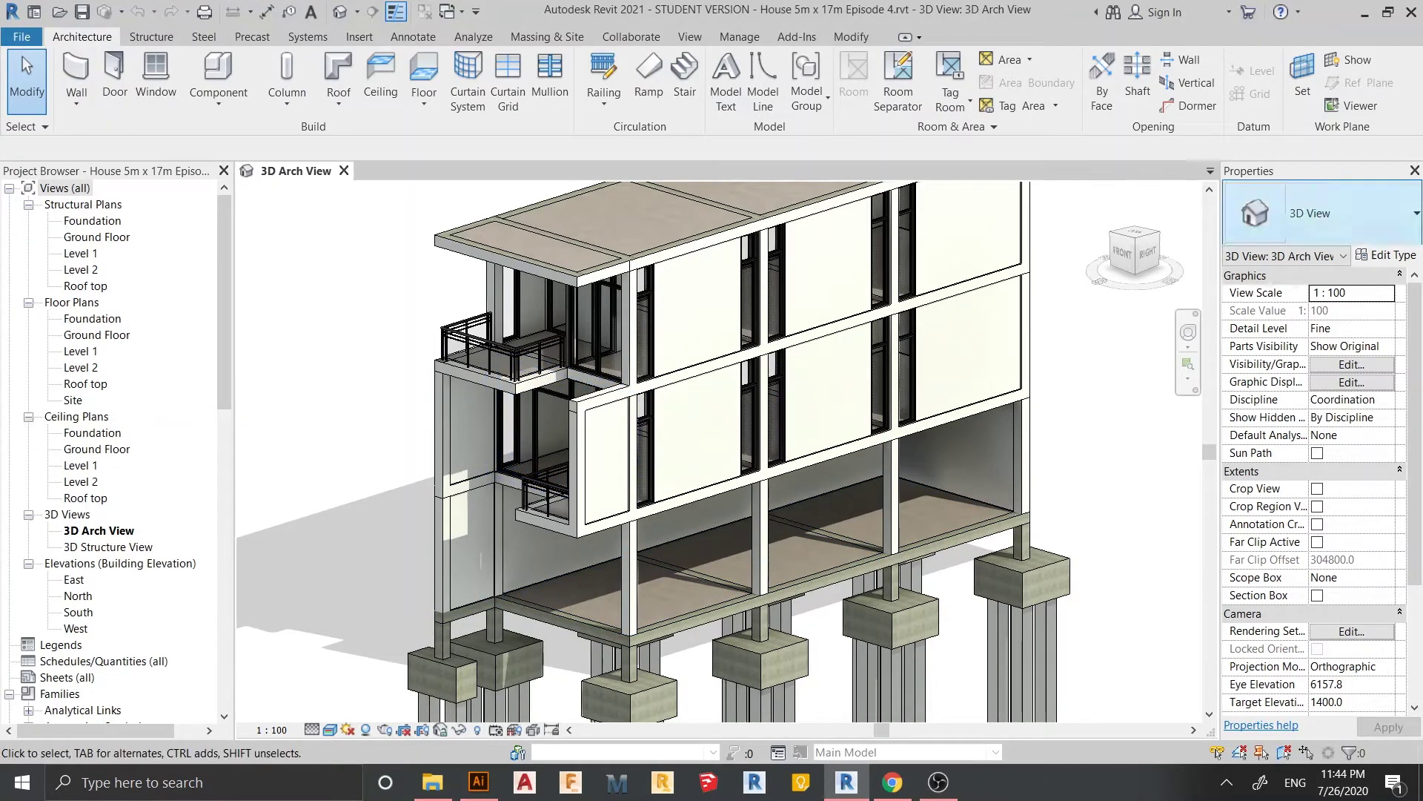
middle_click_drag(668, 459, 644, 445)
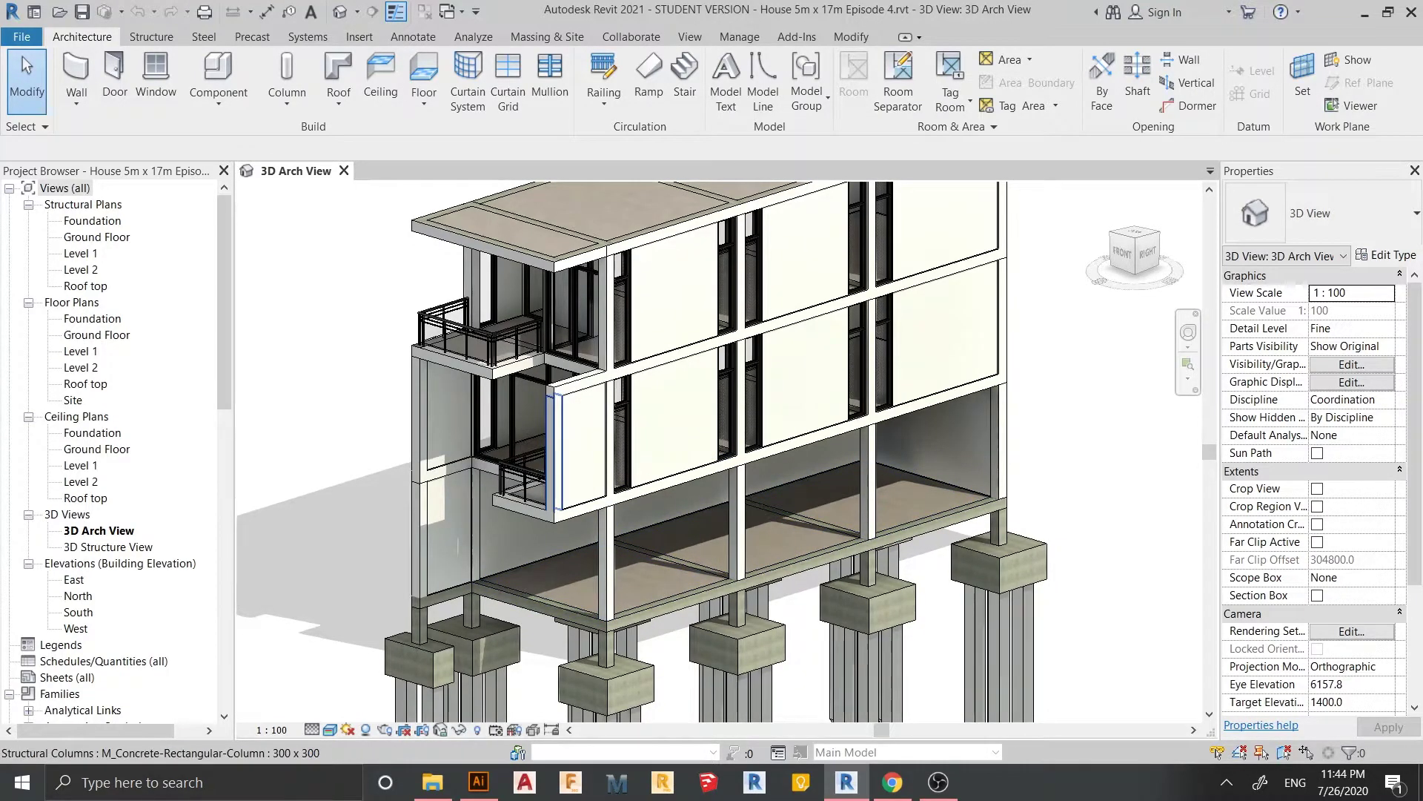
middle_click_drag(930, 519, 971, 607)
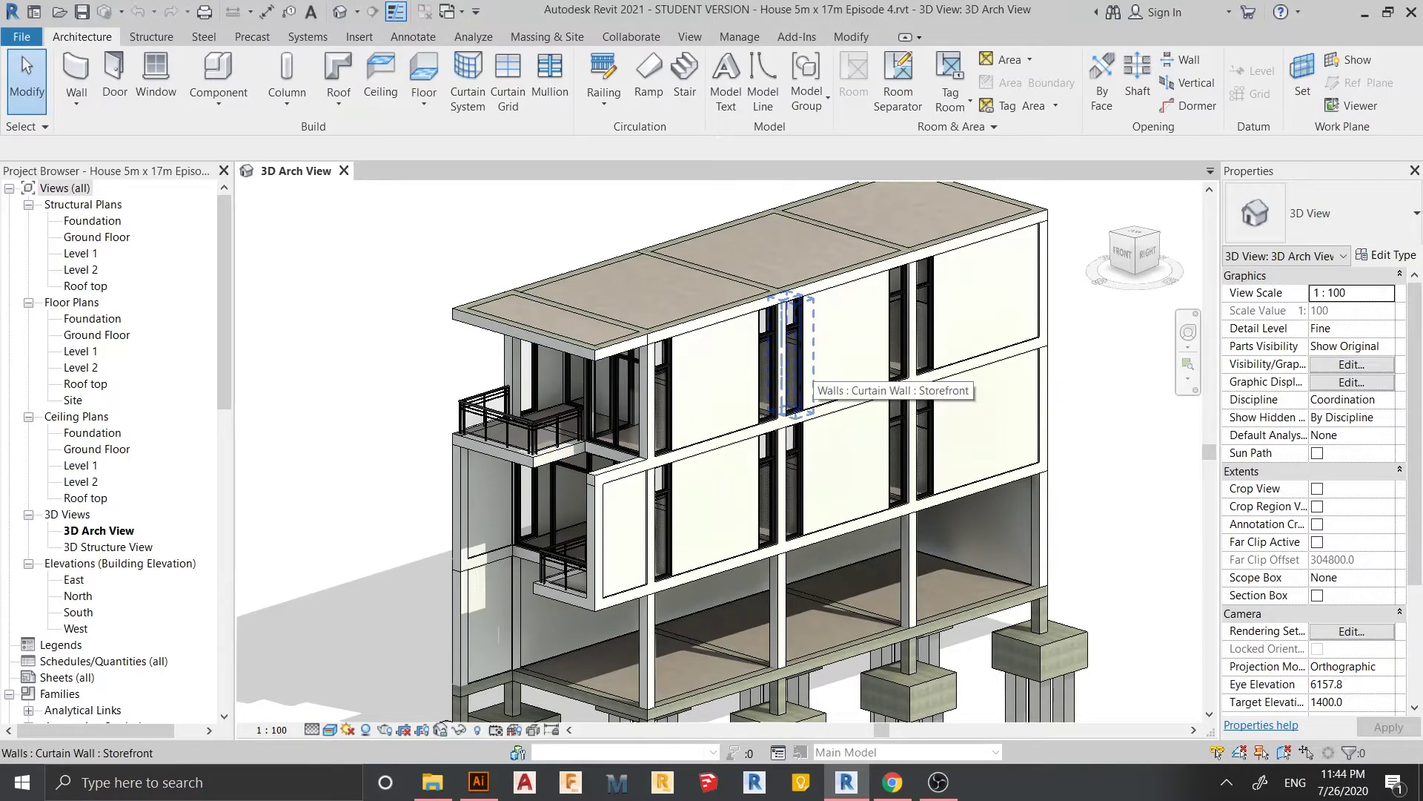
middle_click_drag(800, 371, 788, 244)
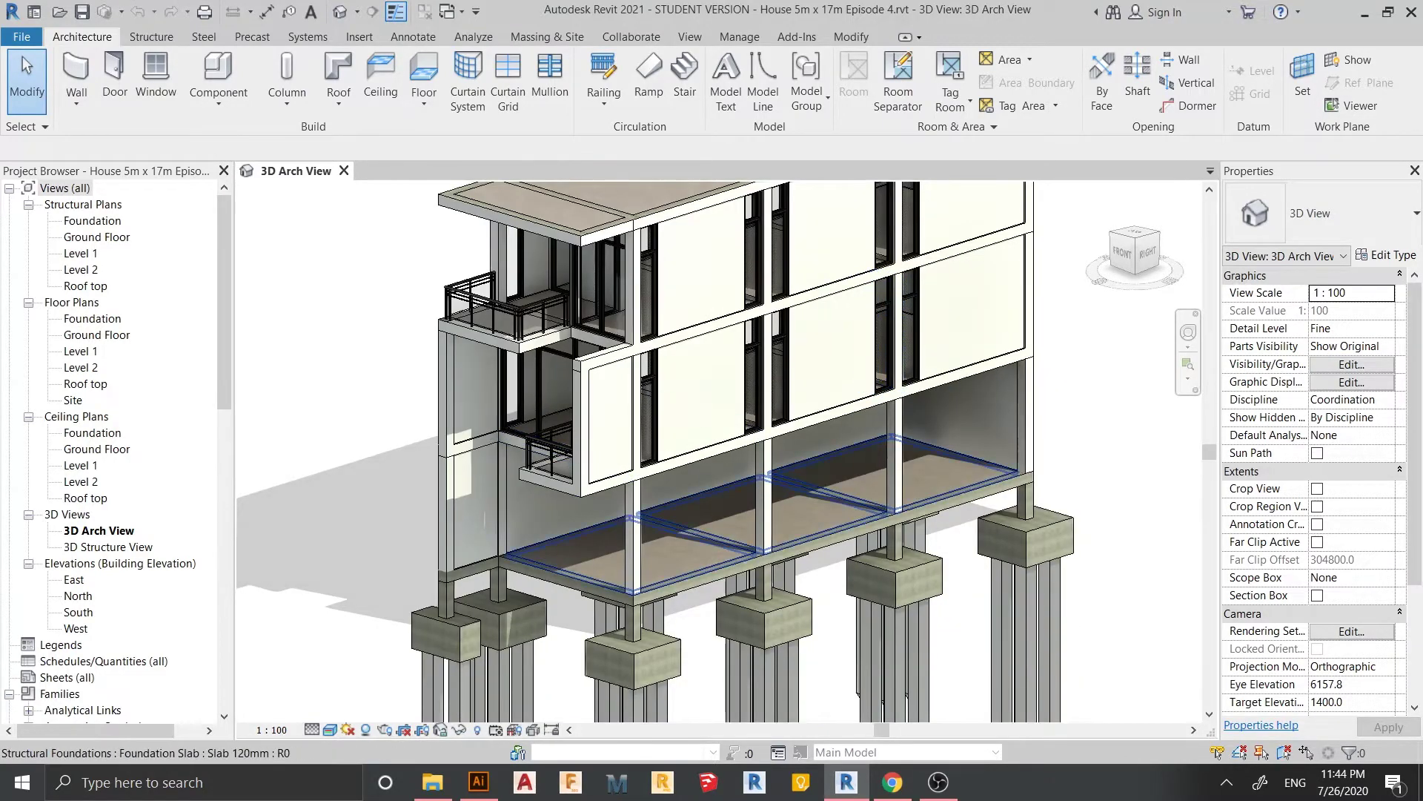
middle_click_drag(696, 530, 680, 555)
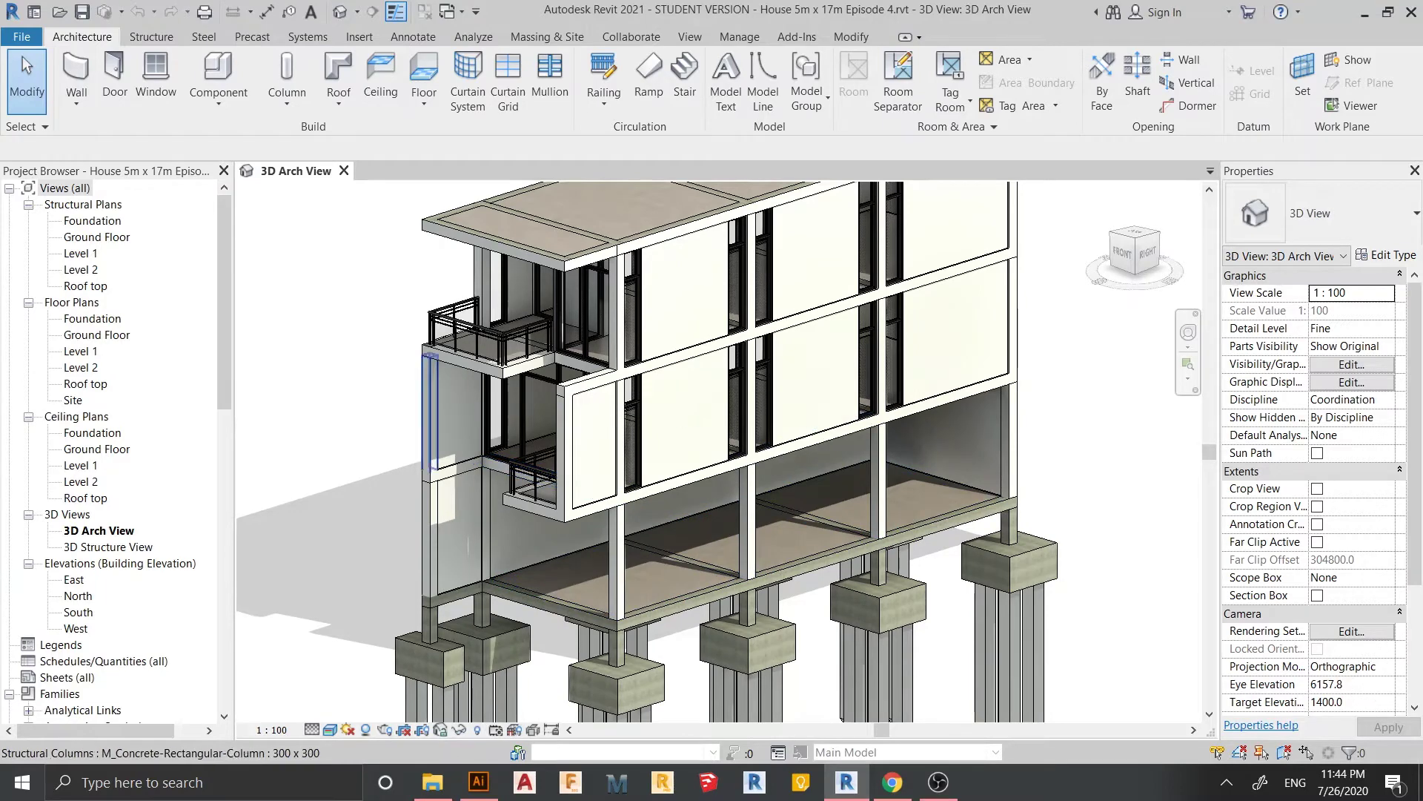
scroll(812, 510, "down", 3)
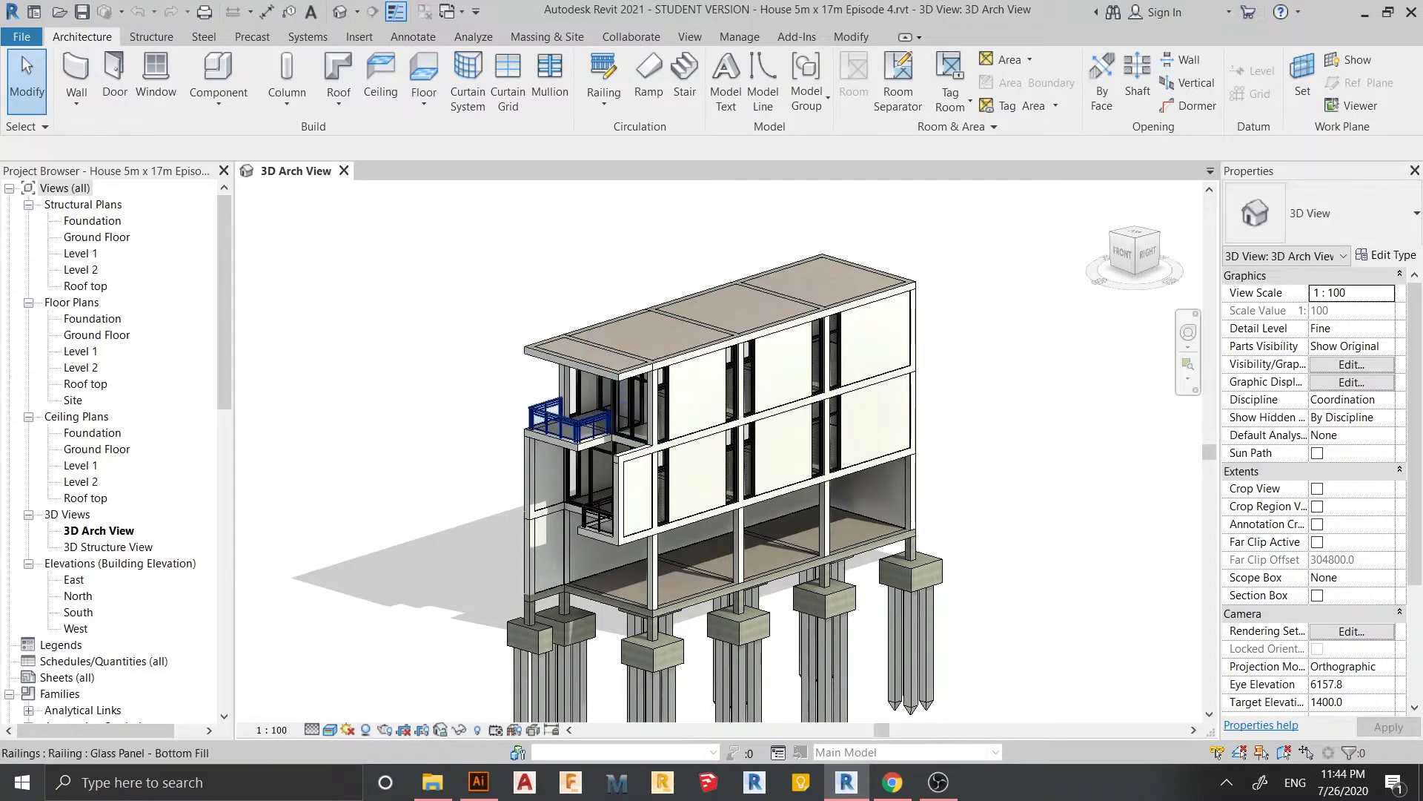
scroll(593, 444, "up", 3)
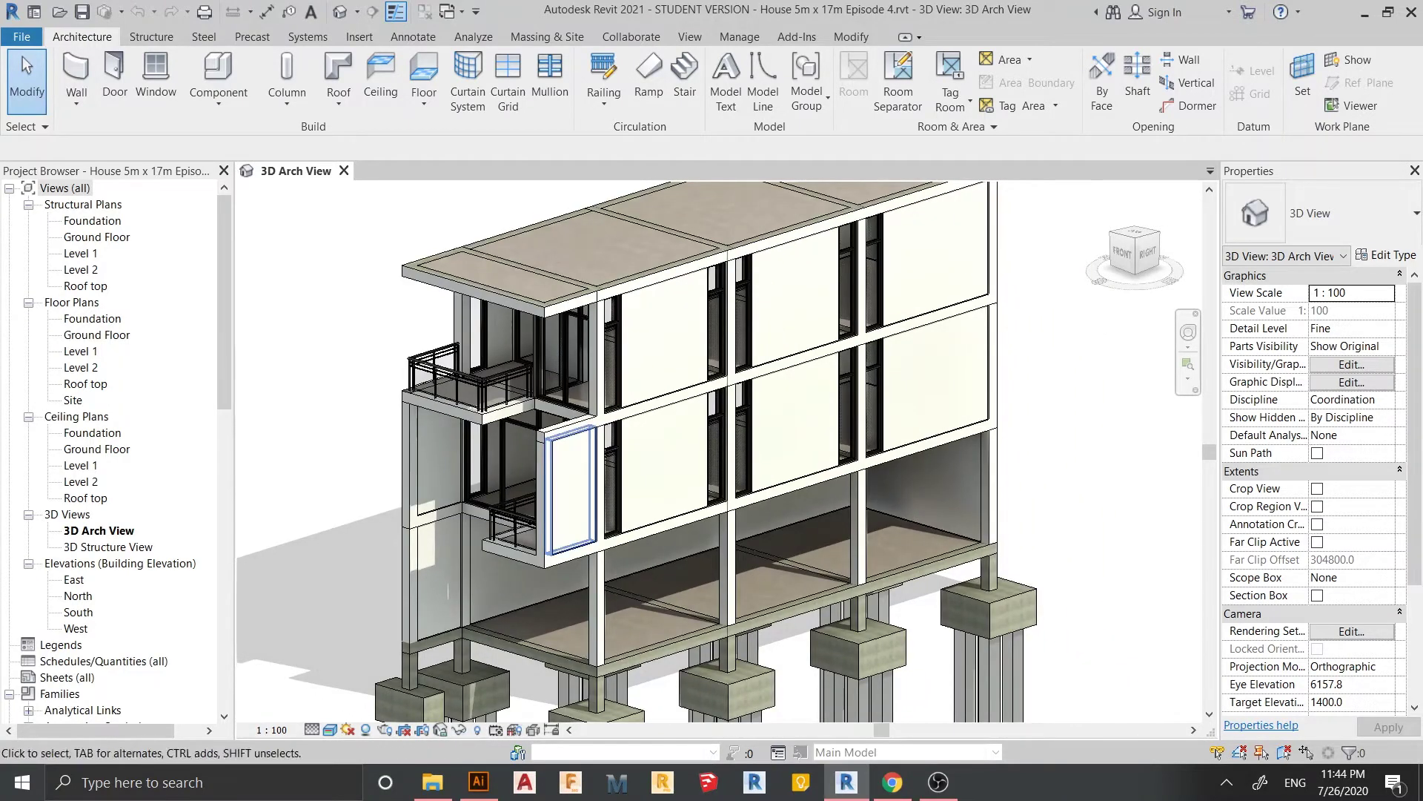
middle_click_drag(611, 478, 683, 483)
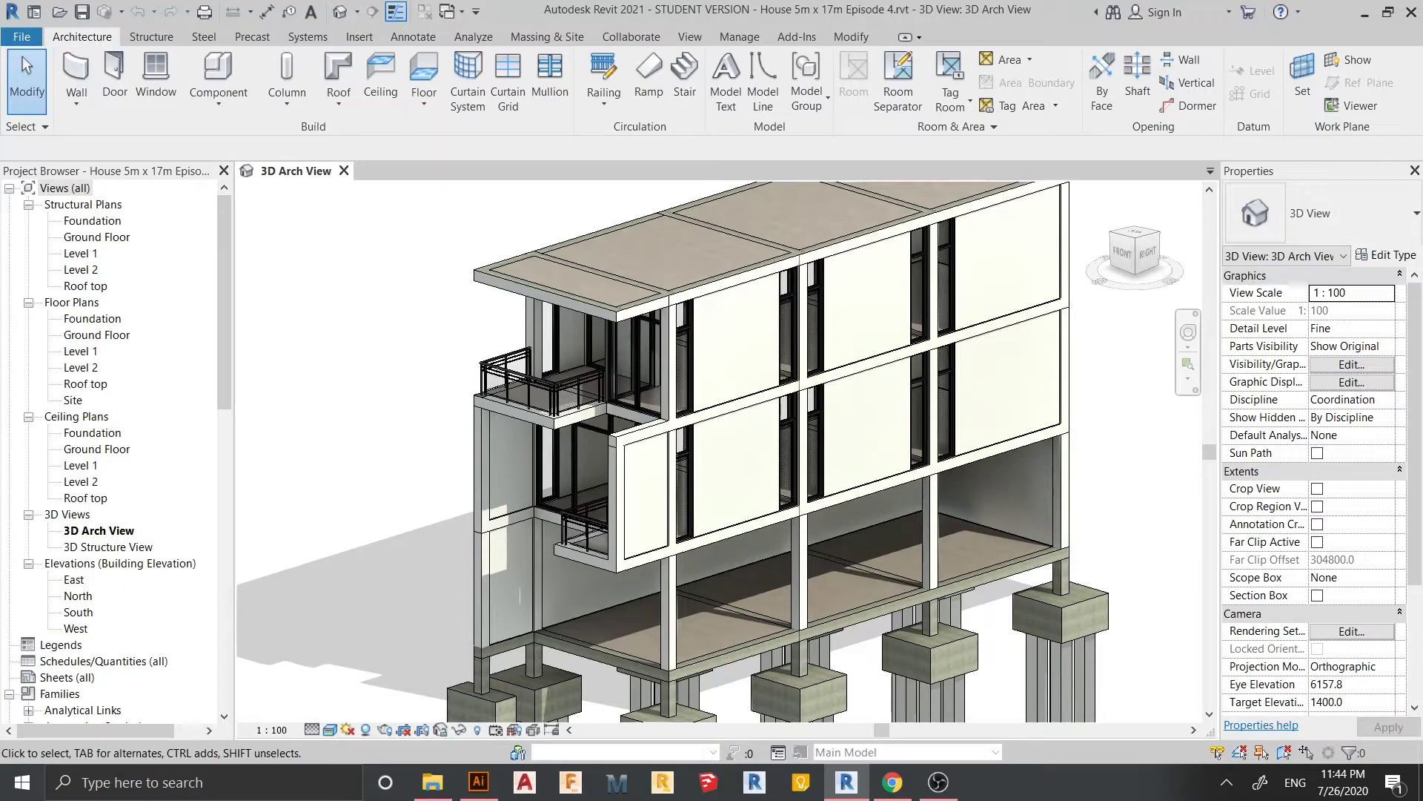
Open the Ground Floor structural plan and look over the bays between grids 1 and 5.
double_click(97, 237)
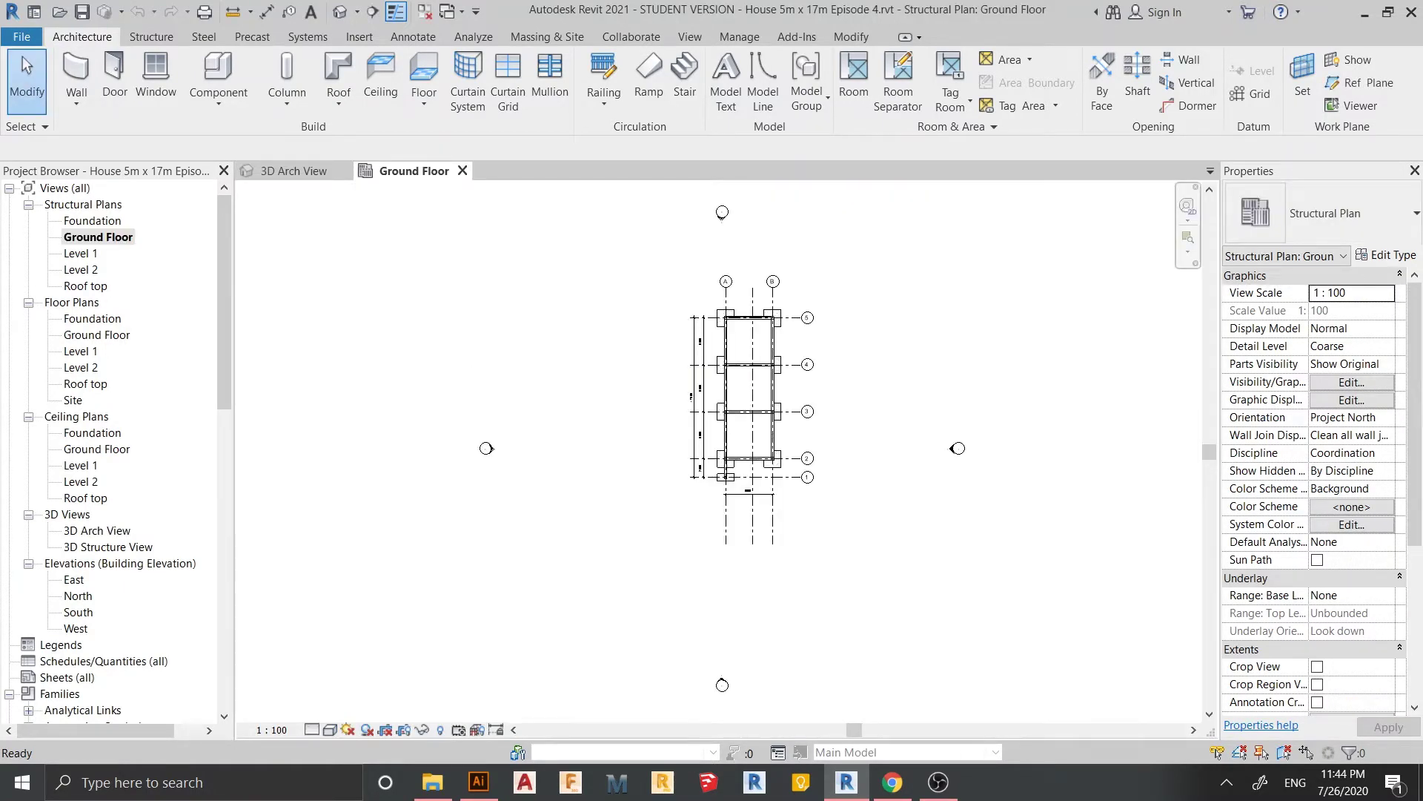
scroll(768, 308, "up", 3)
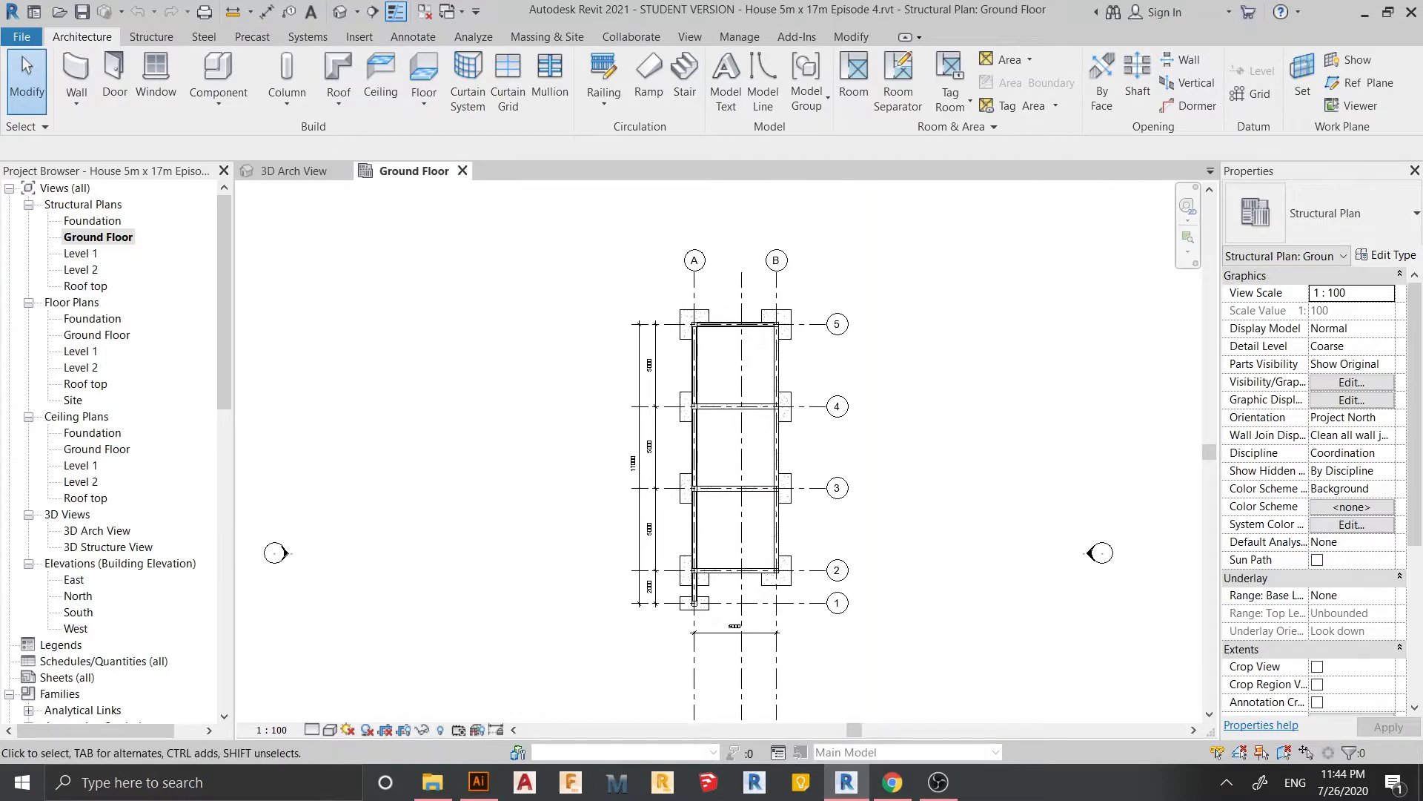
scroll(847, 367, "up", 1)
middle_click_drag(847, 368, 862, 315)
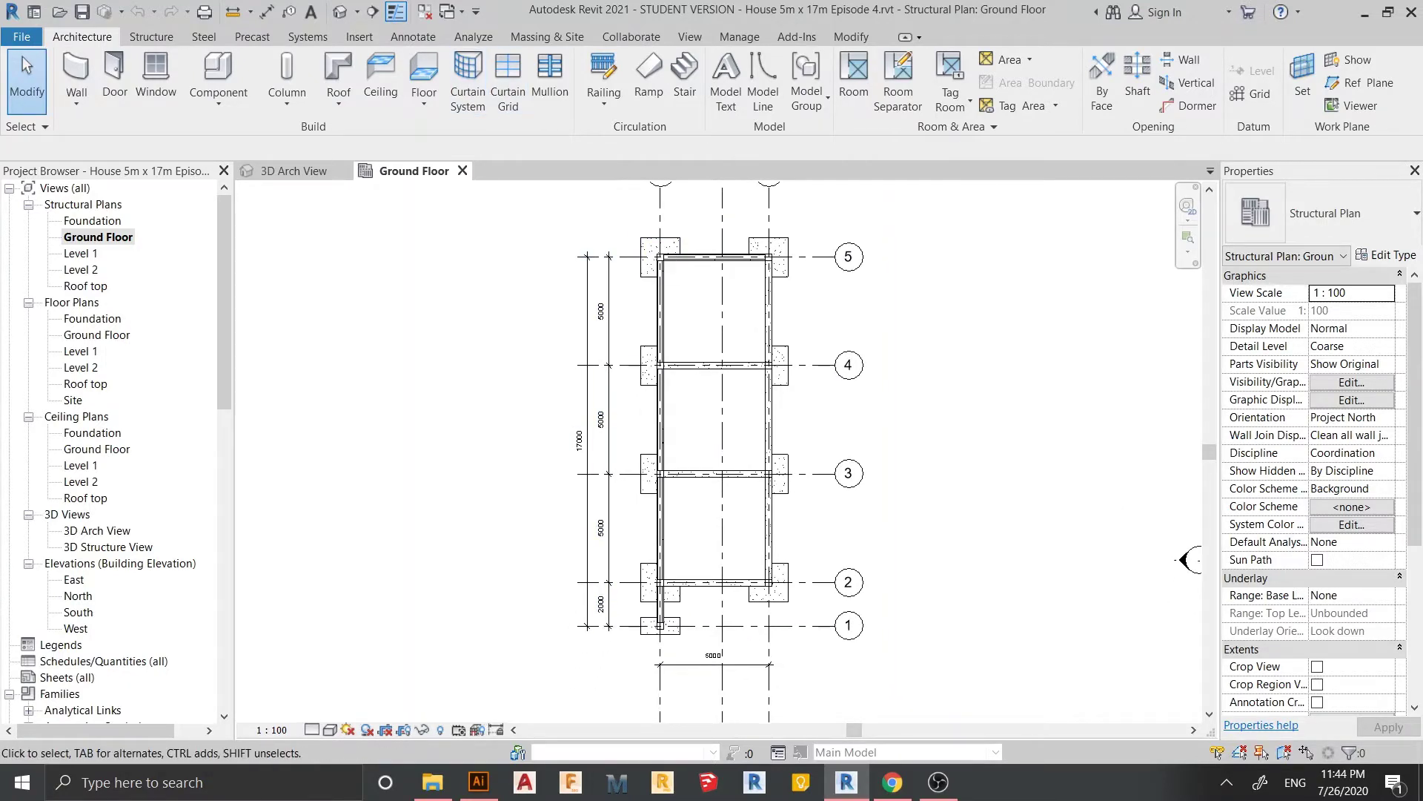
scroll(745, 223, "up", 2)
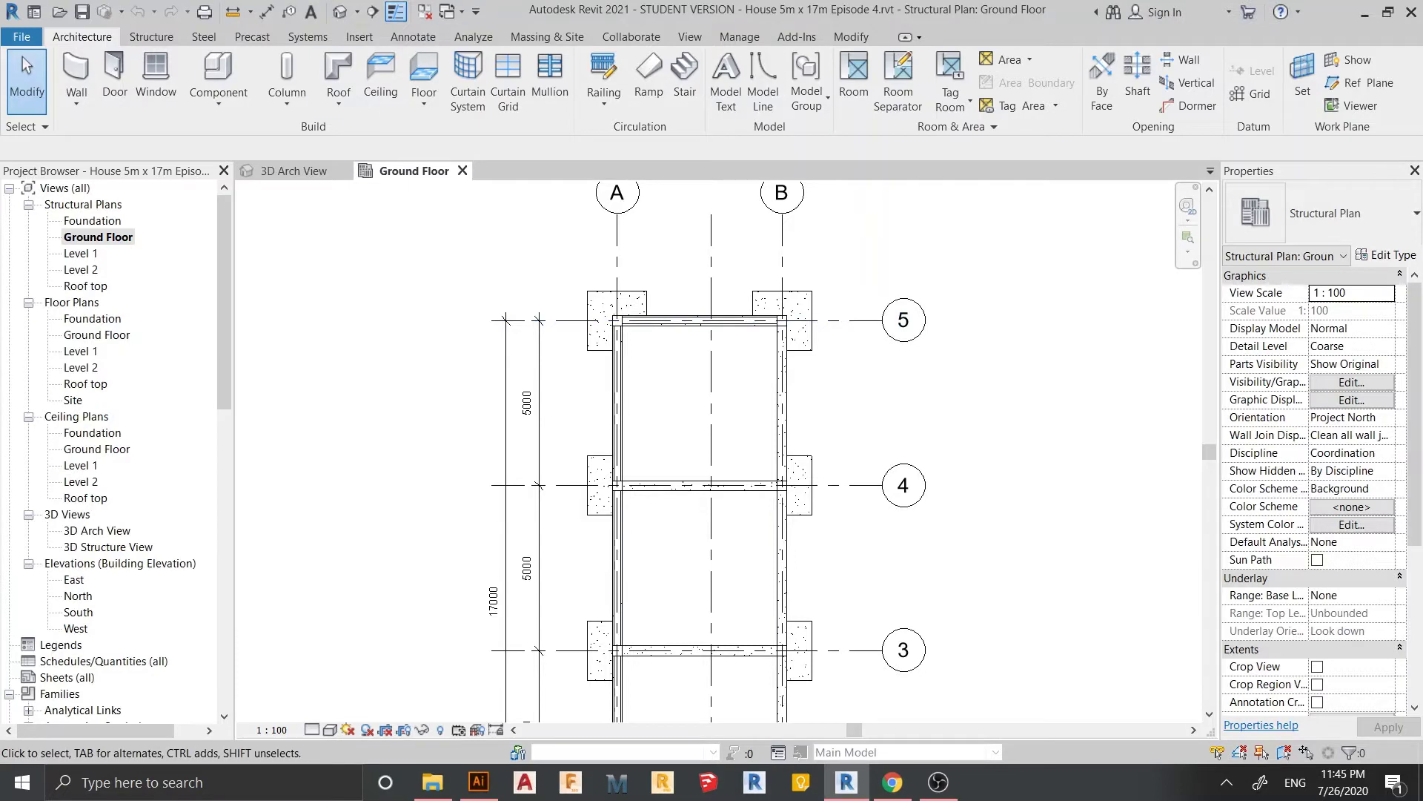
middle_click_drag(903, 485, 848, 513)
middle_click_drag(626, 467, 592, 350)
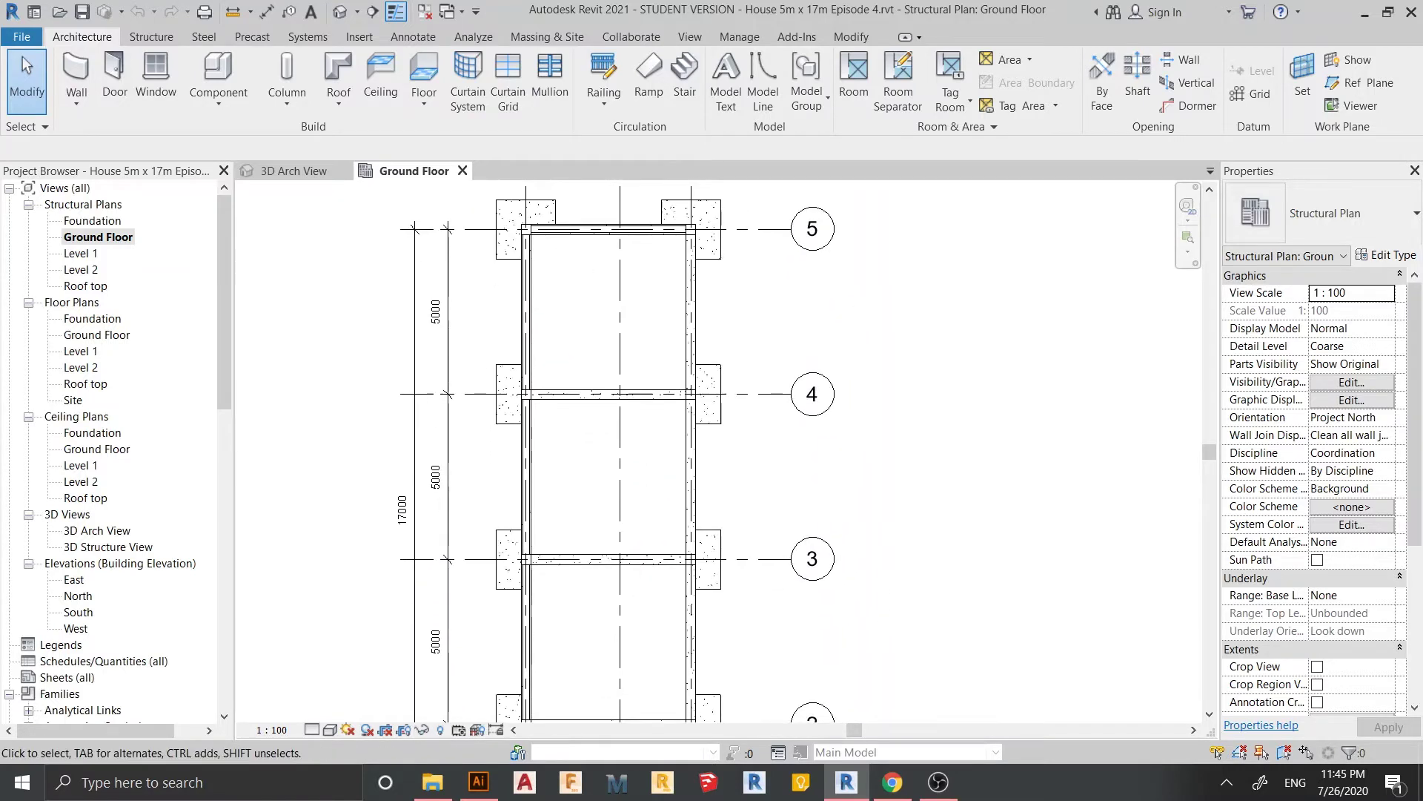
scroll(592, 348, "down", 2)
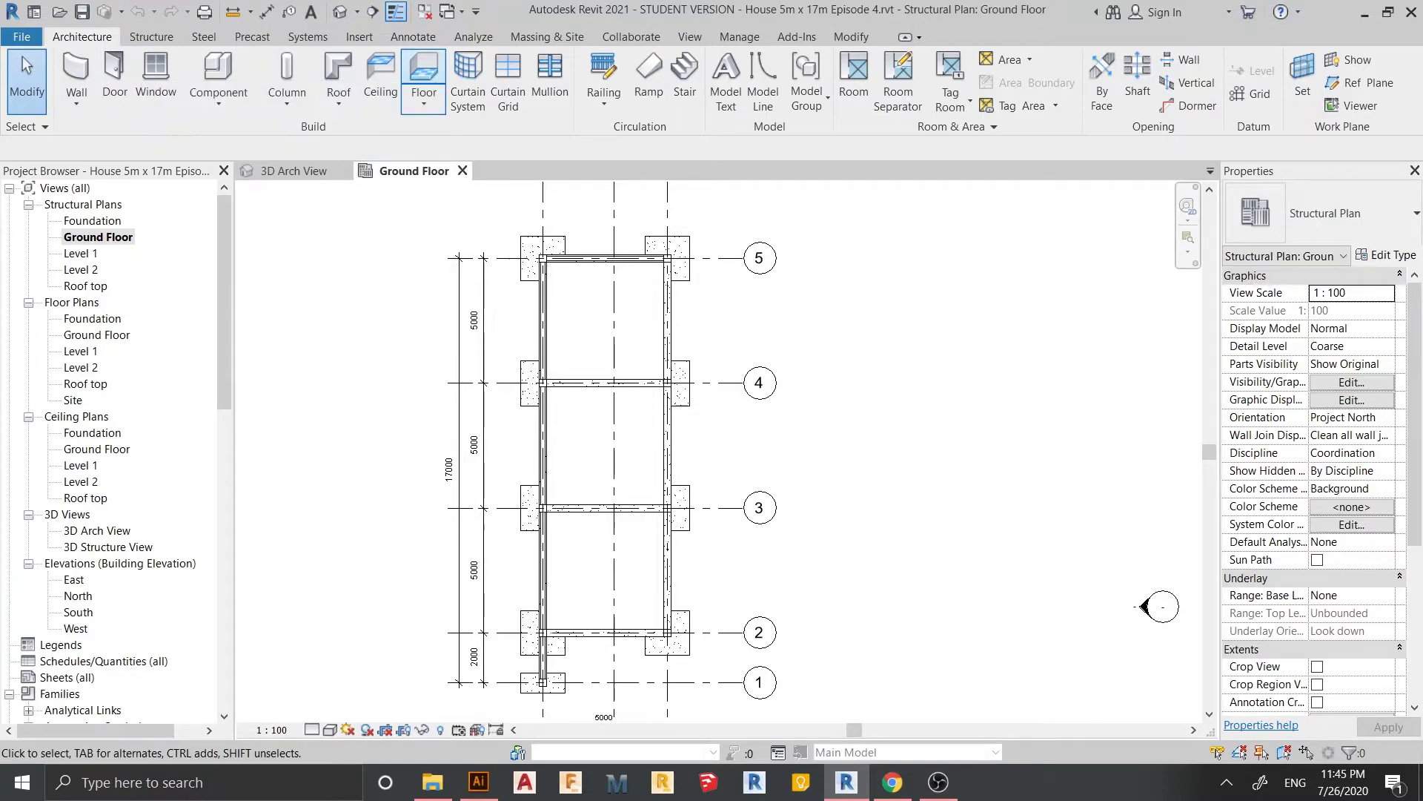
Start an architectural floor on the Ground Floor level and duplicate the Generic 150mm type as "12mm Floor GF".
left_click(409, 68)
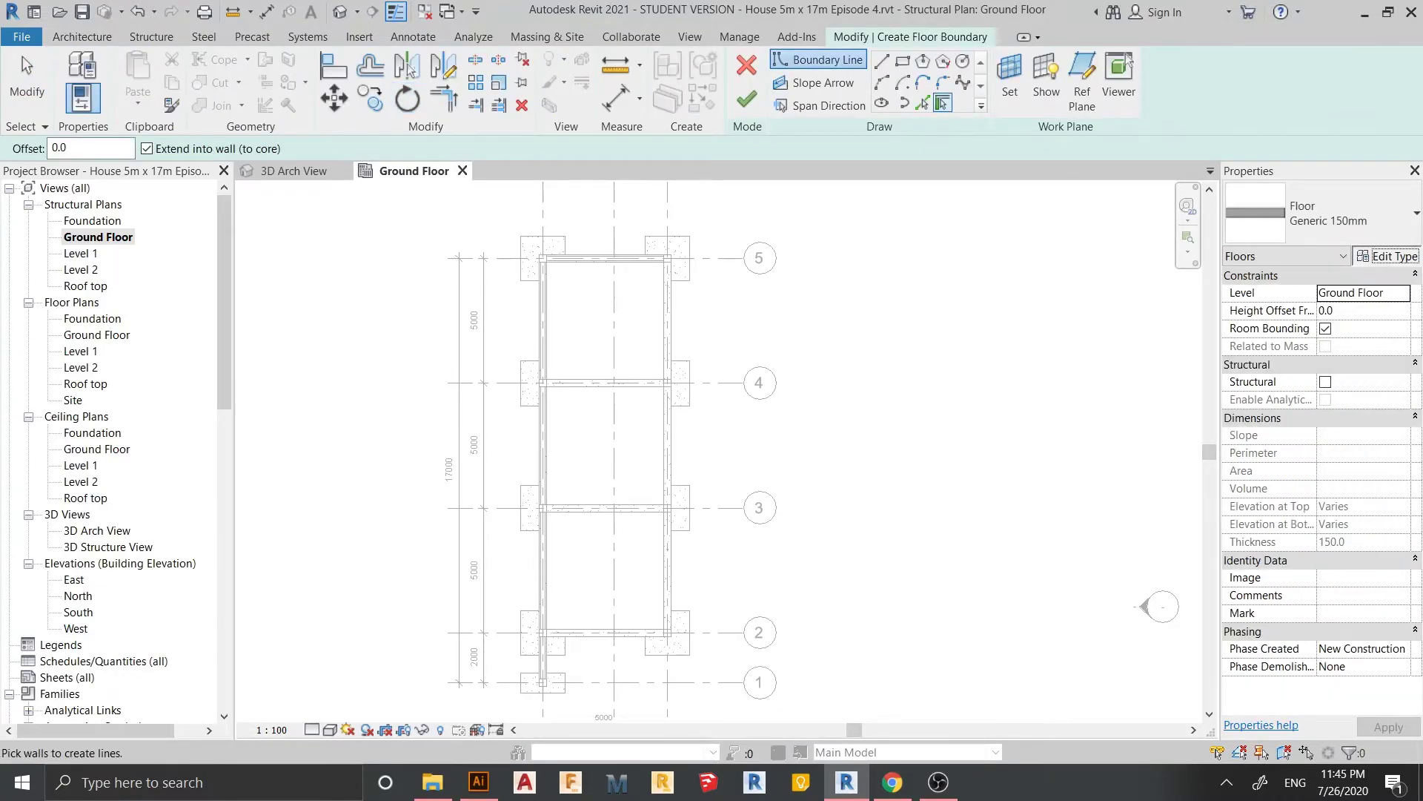
left_click(1386, 255)
left_click_drag(519, 120, 644, 126)
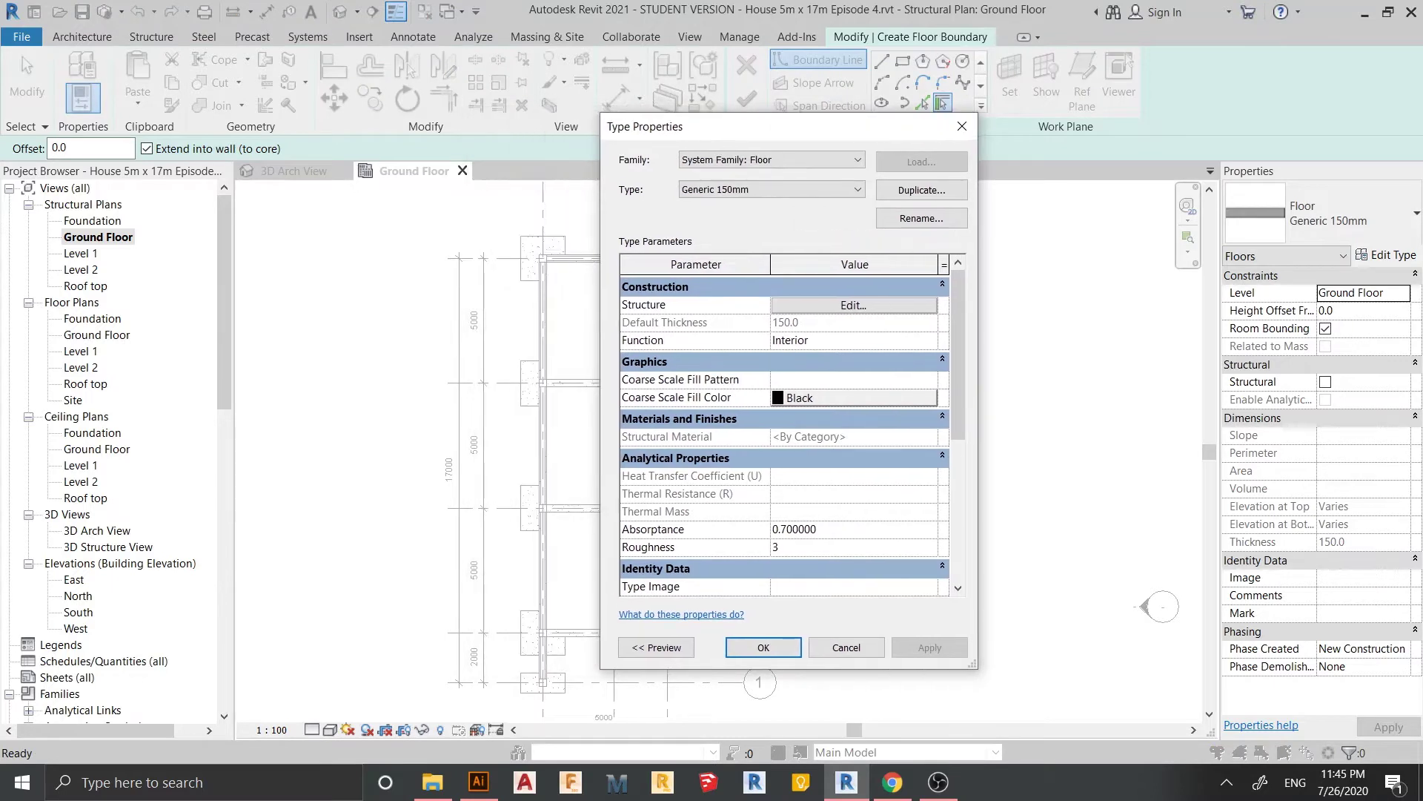
left_click(796, 184)
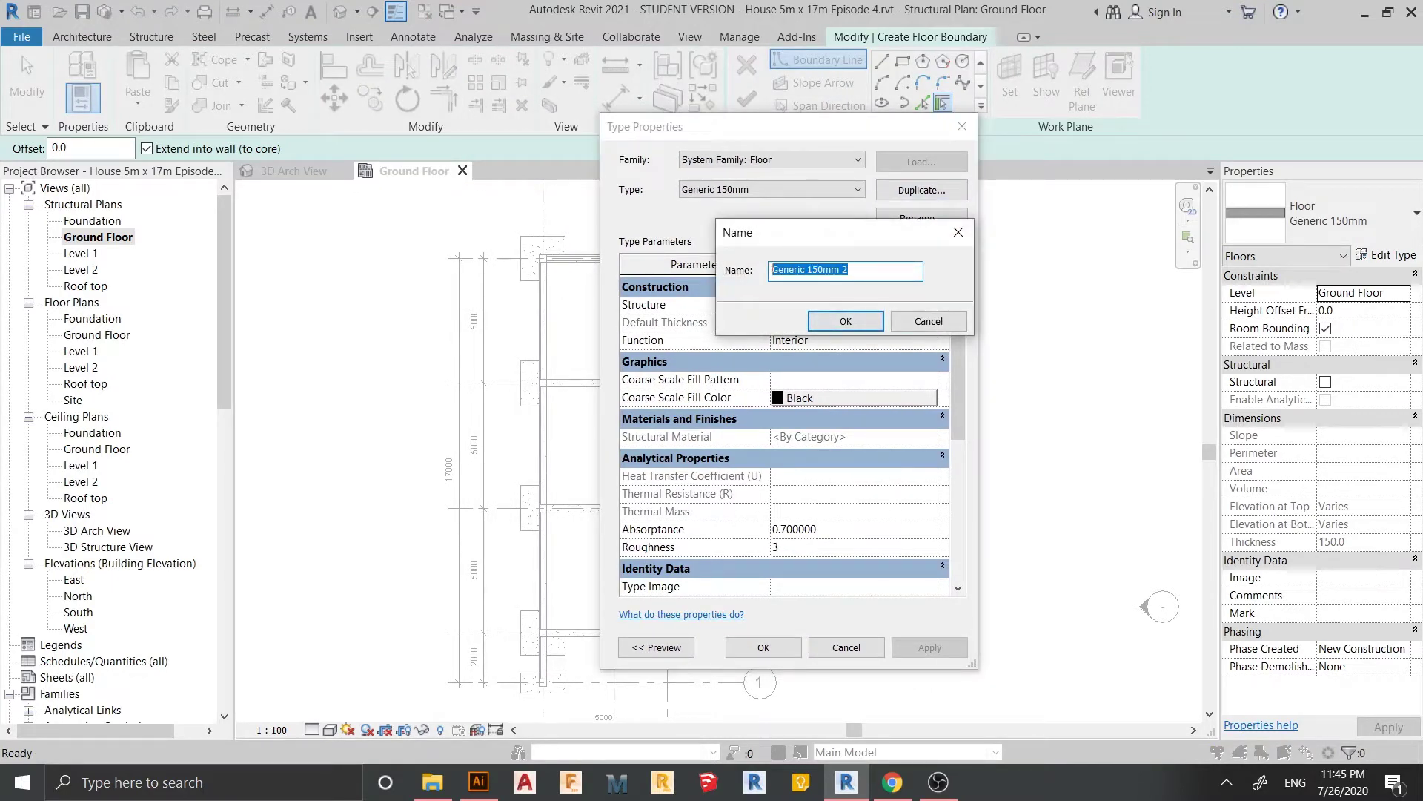
type("12mm Floor GF")
key("Return")
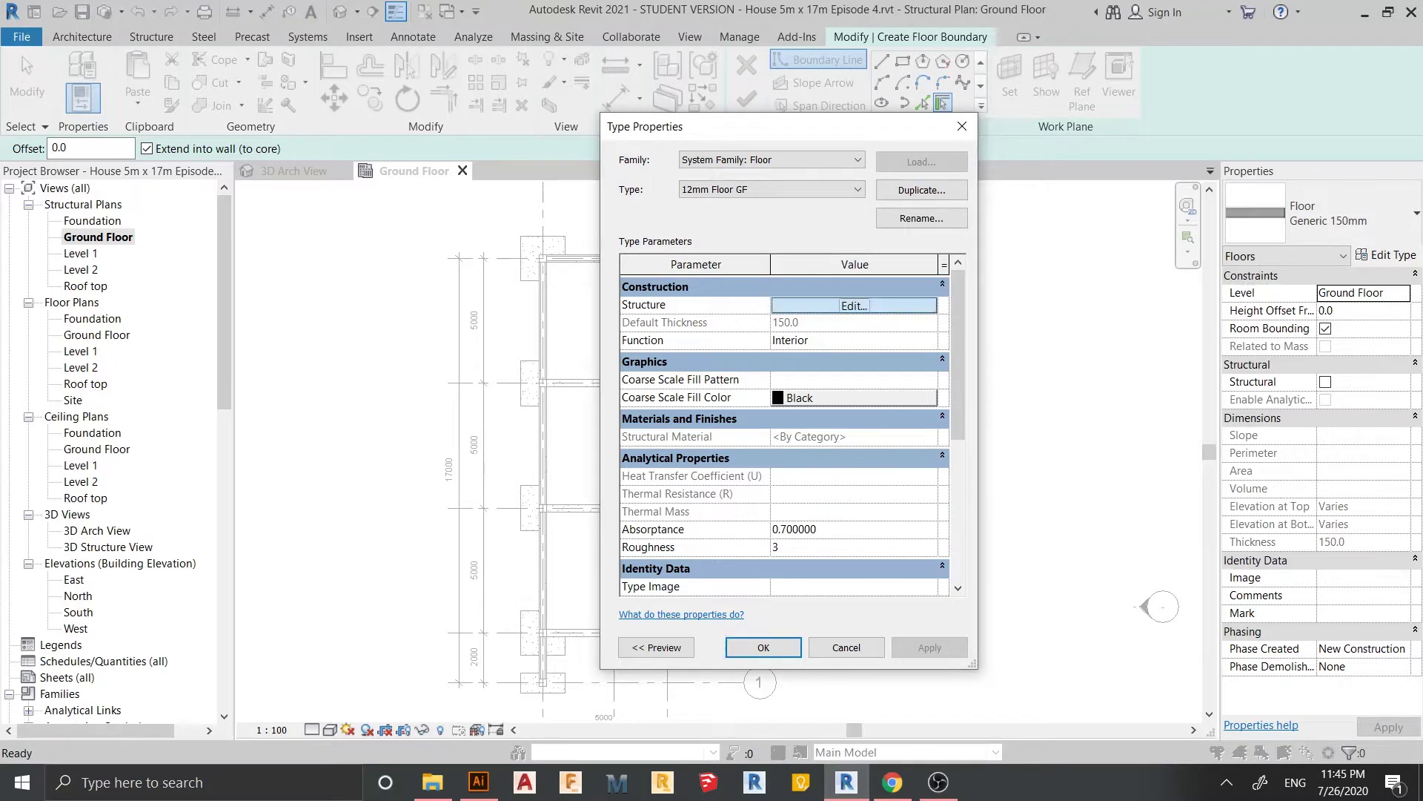
Set the structure layer thickness of the 12mm Floor GF type to 12 mm.
left_click(854, 304)
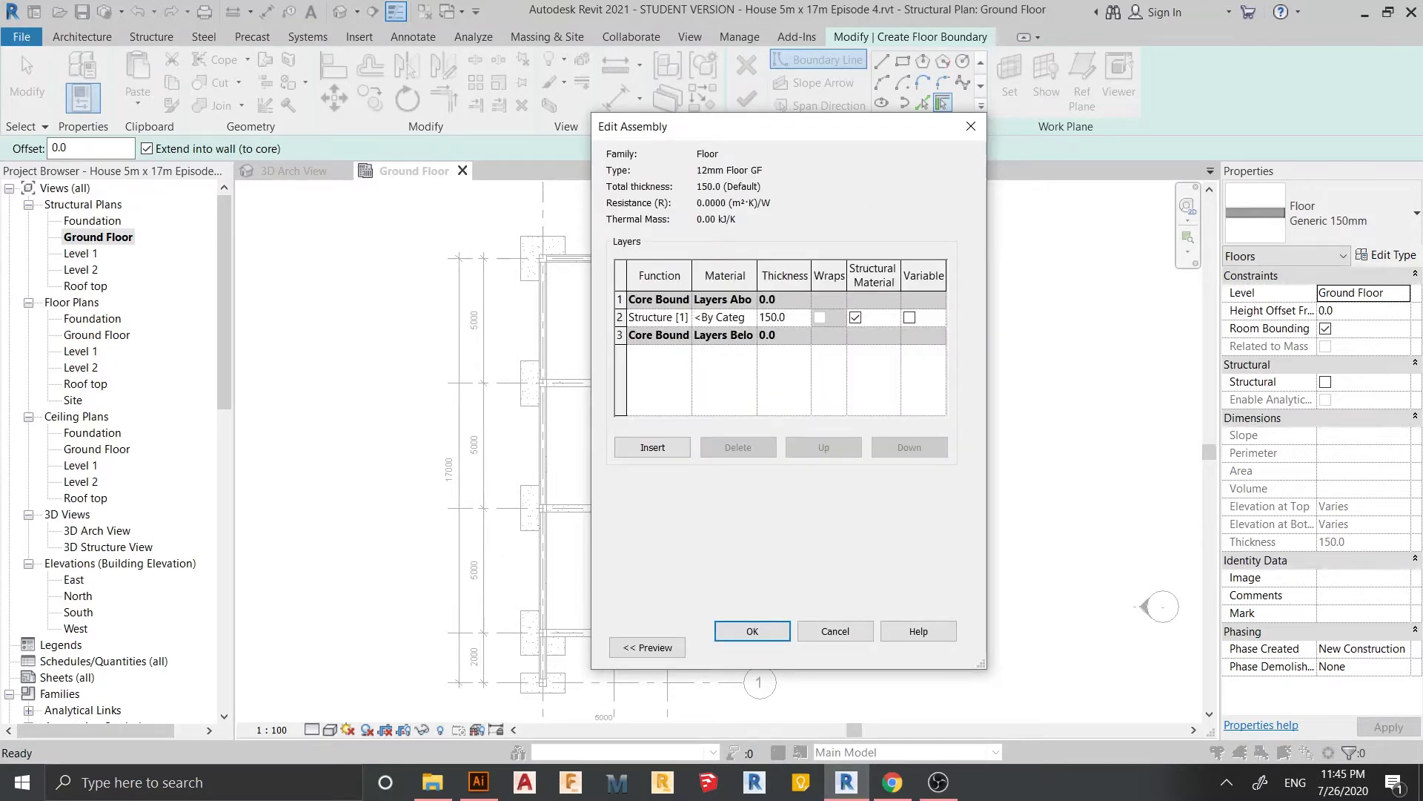
left_click(784, 318)
type("12")
Choose the Air material for the structure layer and load GF floor 2400.jpg from the Texture folder as its appearance image.
left_click(744, 318)
left_click(750, 317)
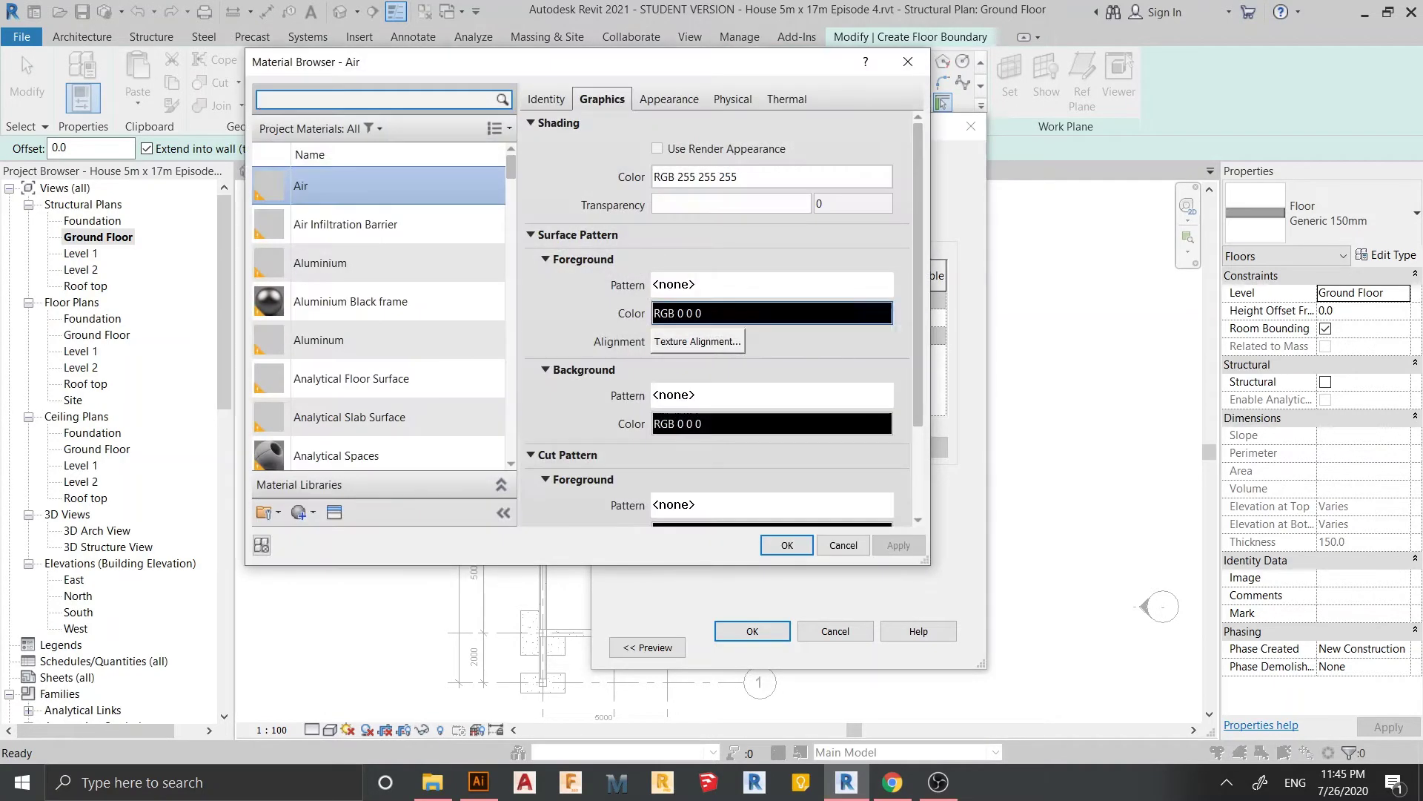
left_click_drag(686, 84, 862, 107)
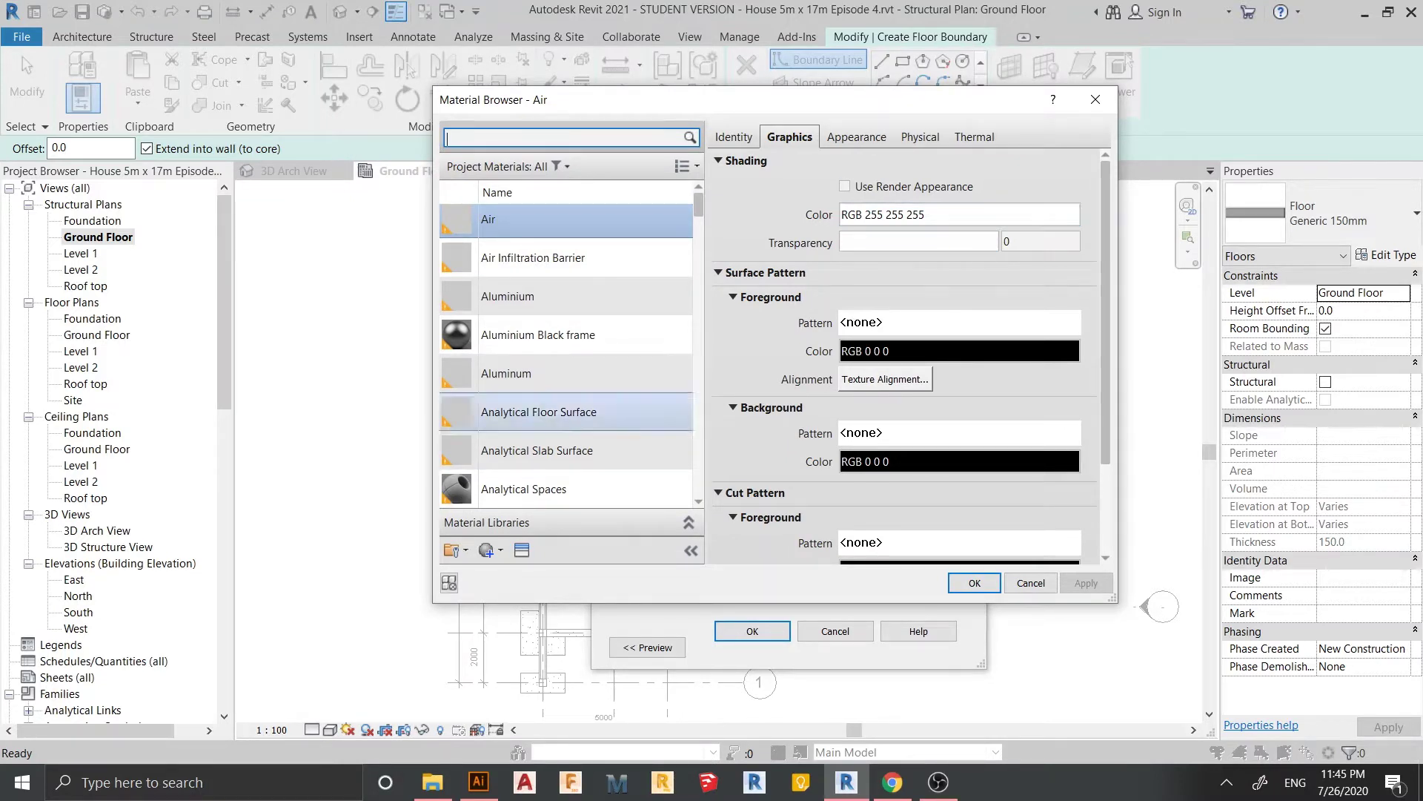
left_click_drag(861, 104, 747, 120)
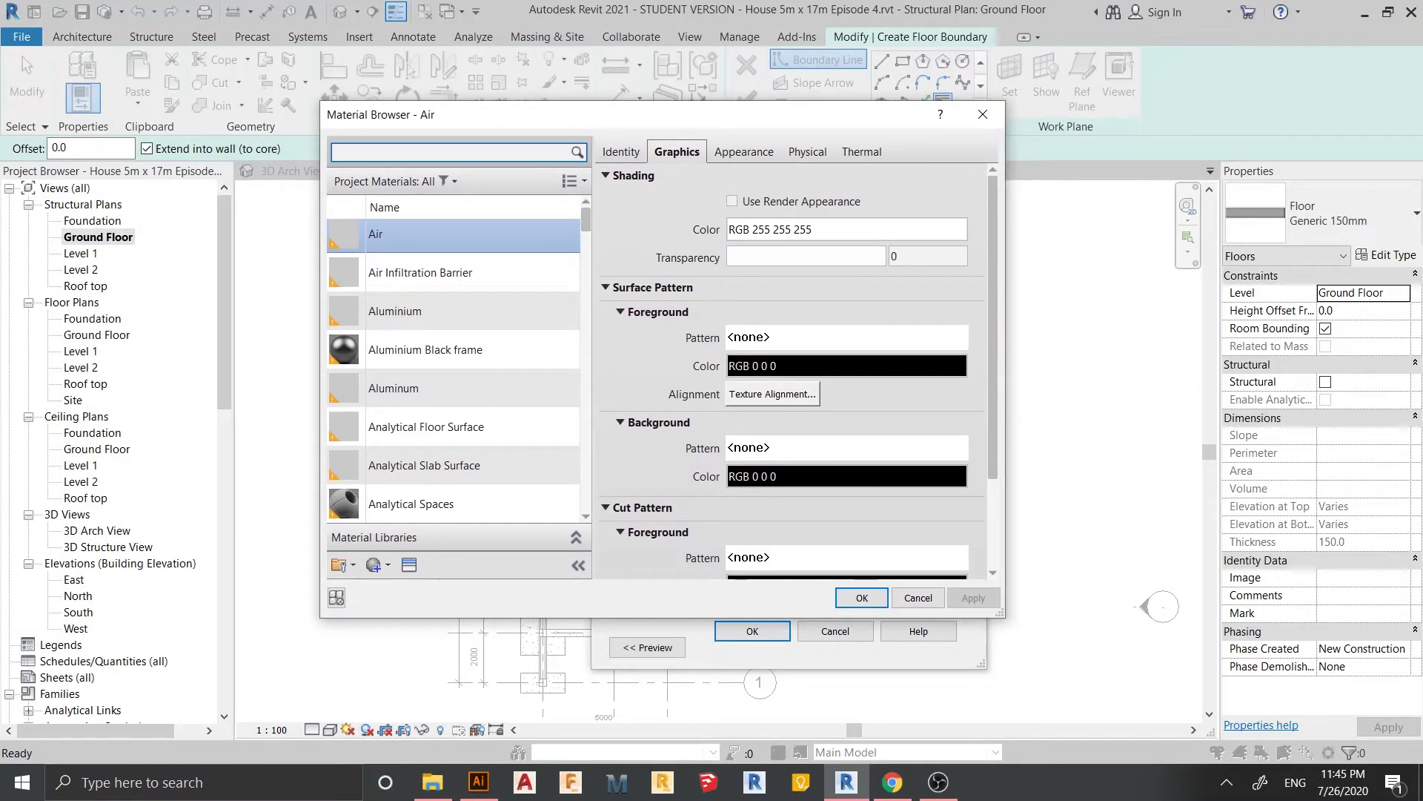
left_click(744, 152)
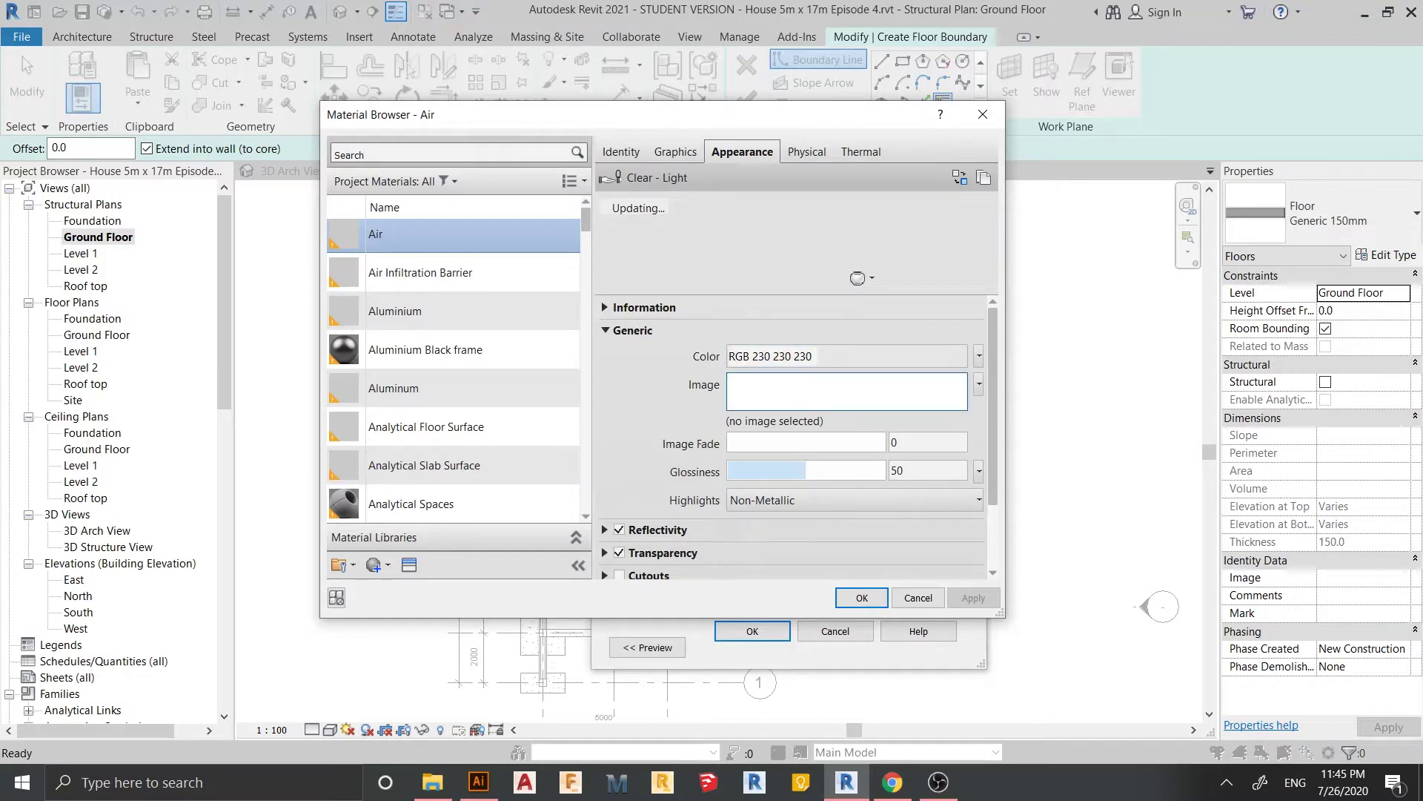
left_click(846, 391)
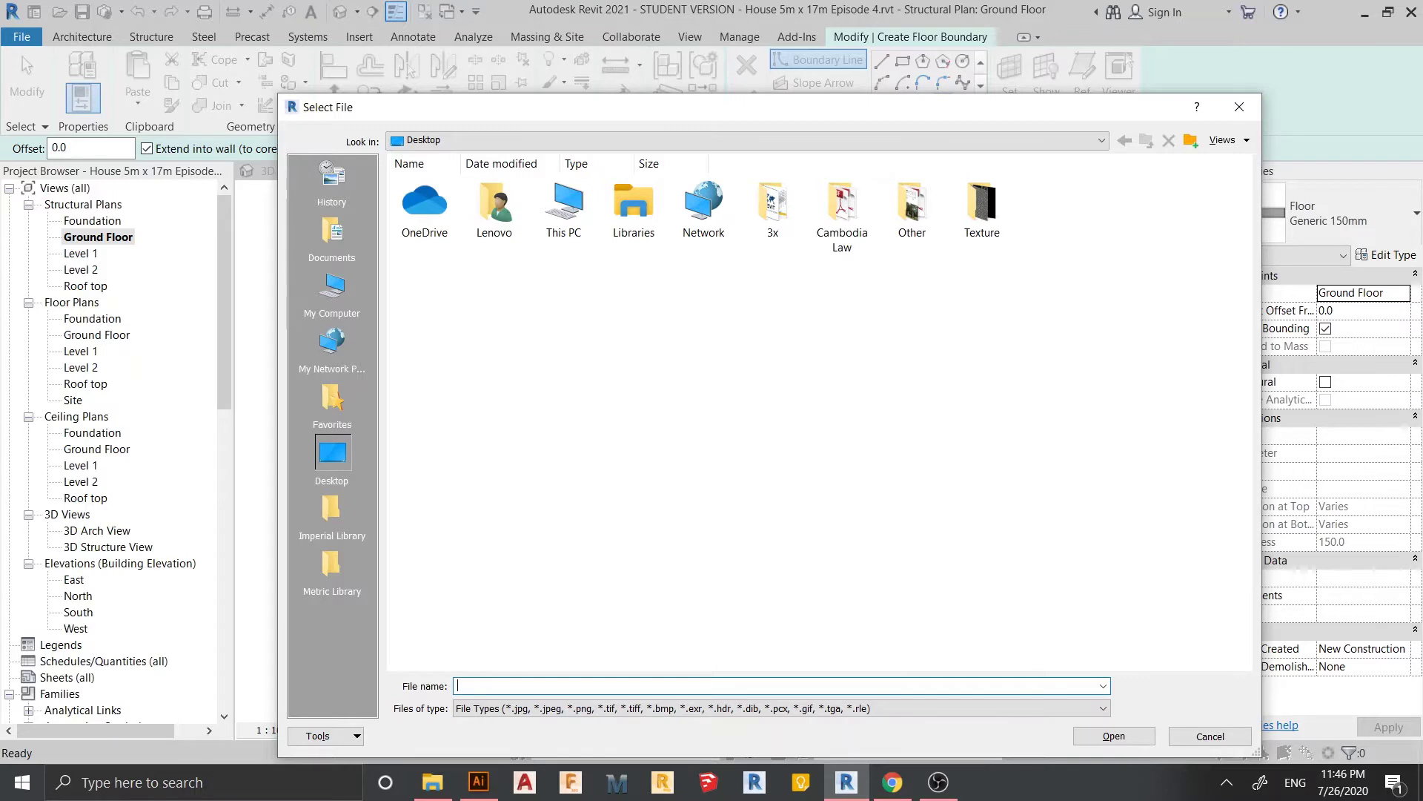
left_click_drag(982, 111, 975, 59)
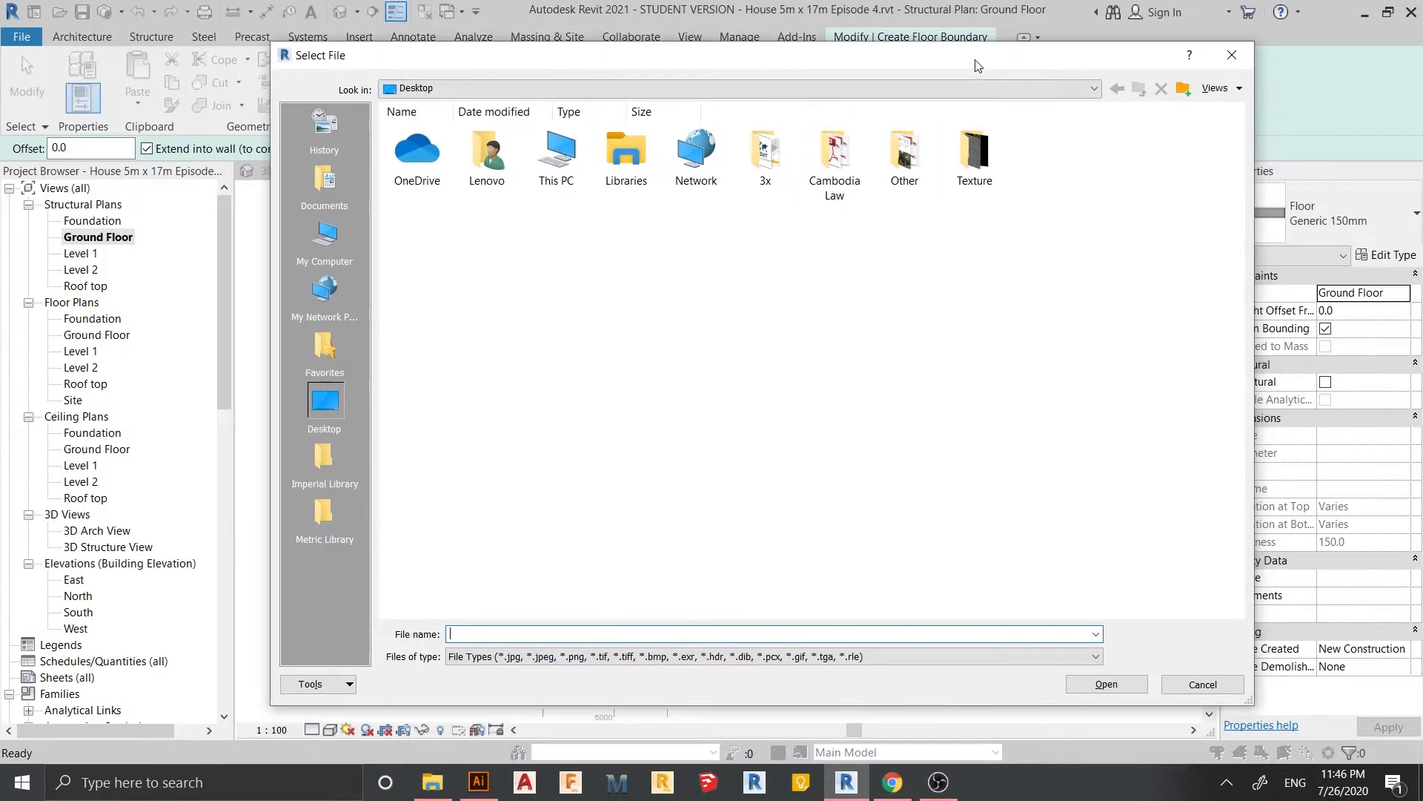
double_click(974, 156)
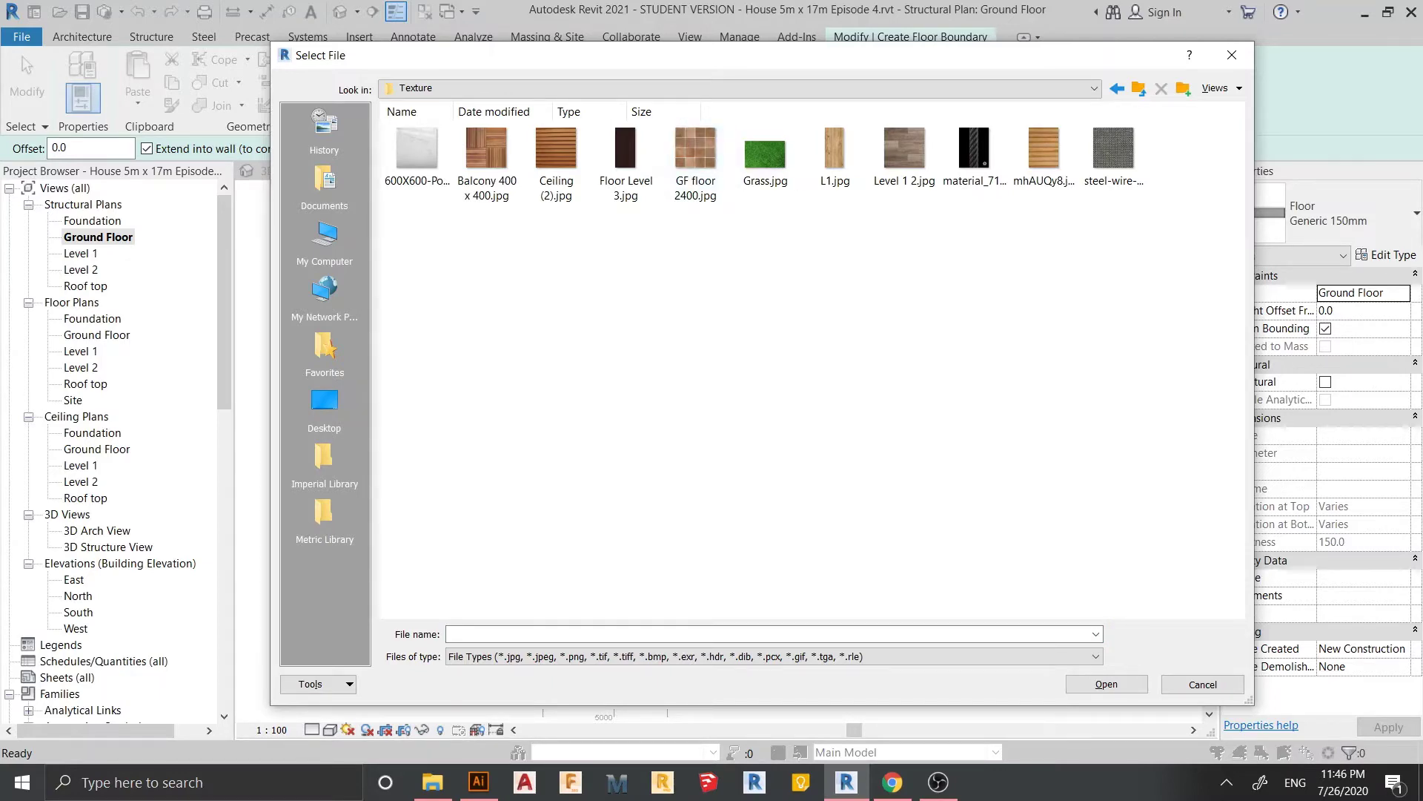
double_click(696, 156)
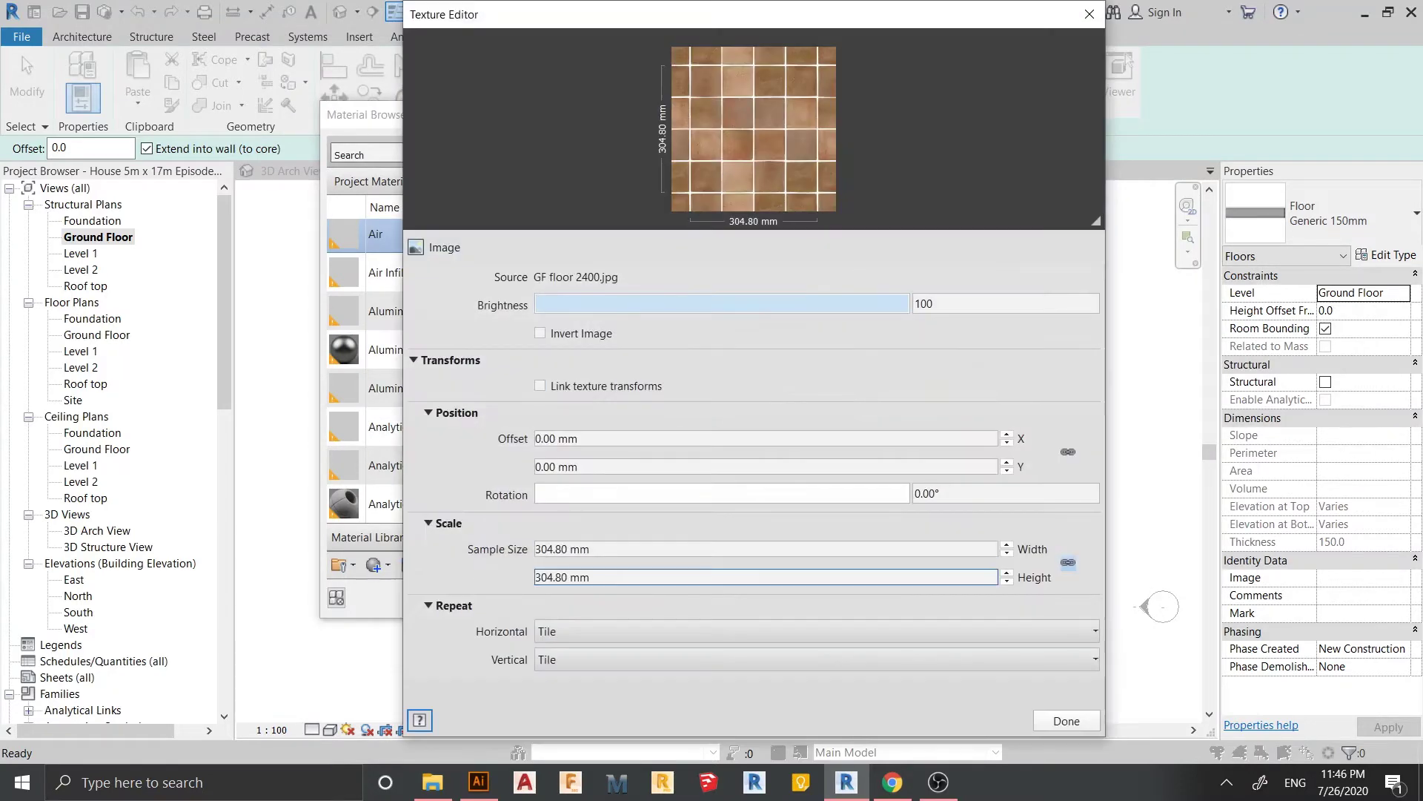
Set the tile texture's sample size to 2400 mm in width and height and finish the texture edit.
left_click(563, 549)
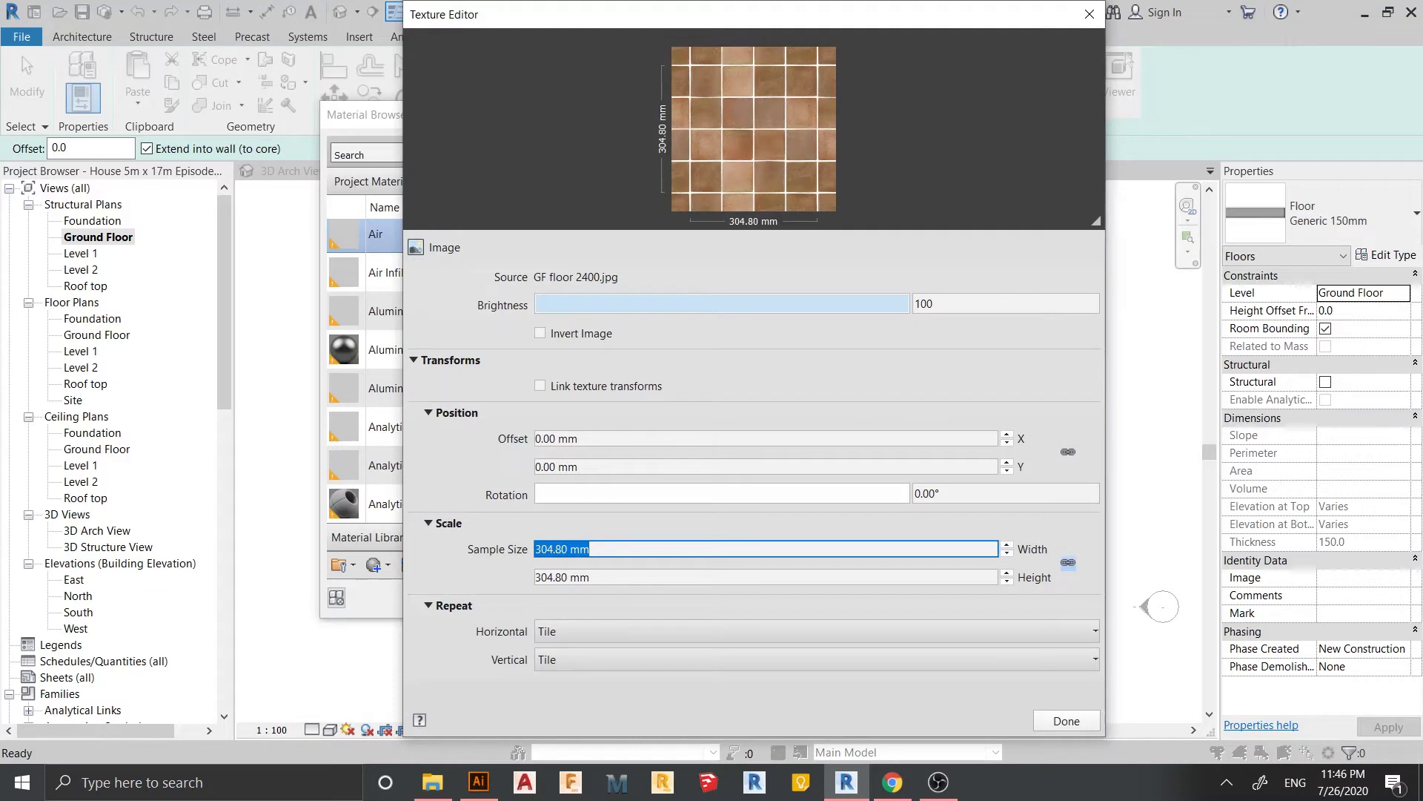
type("2400")
key("Return")
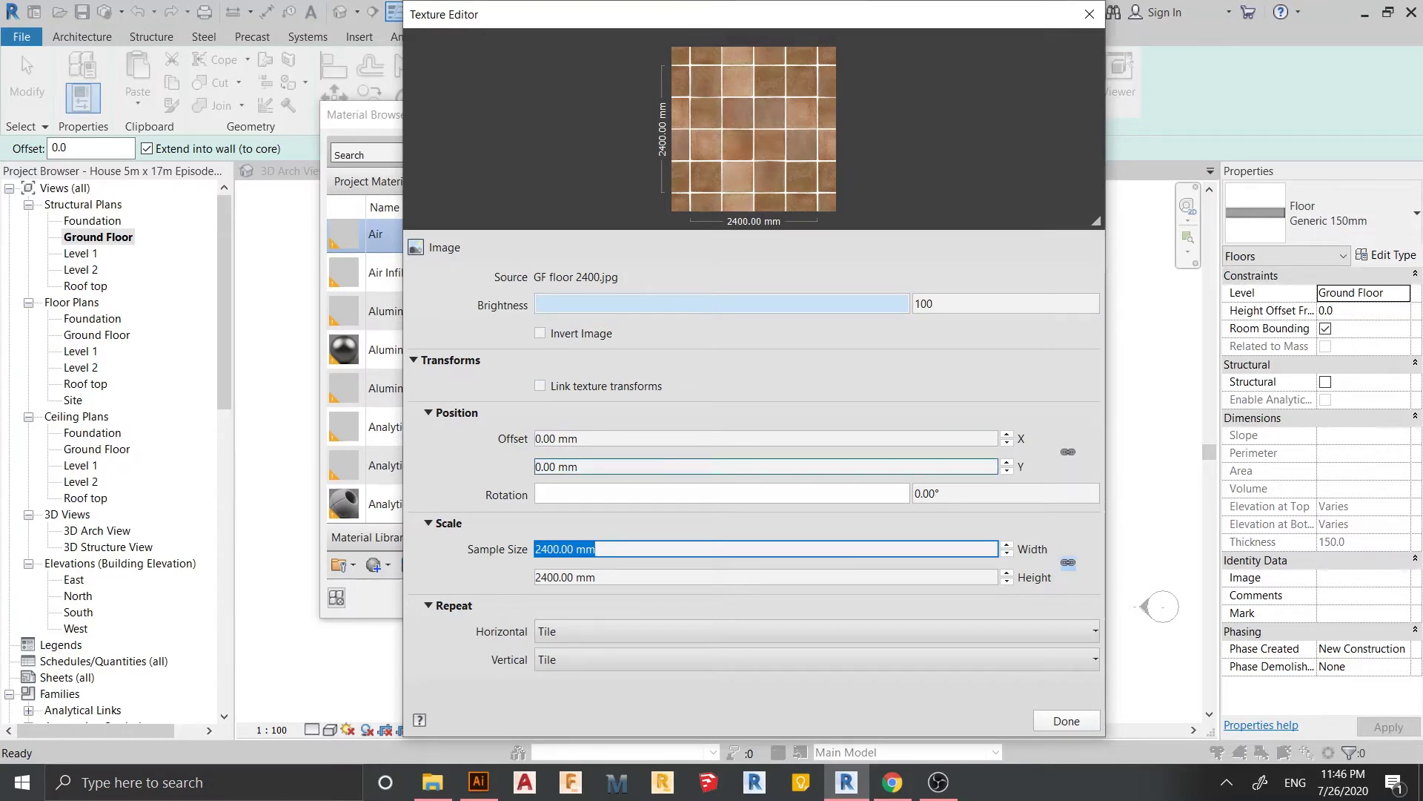
left_click_drag(800, 14, 780, 14)
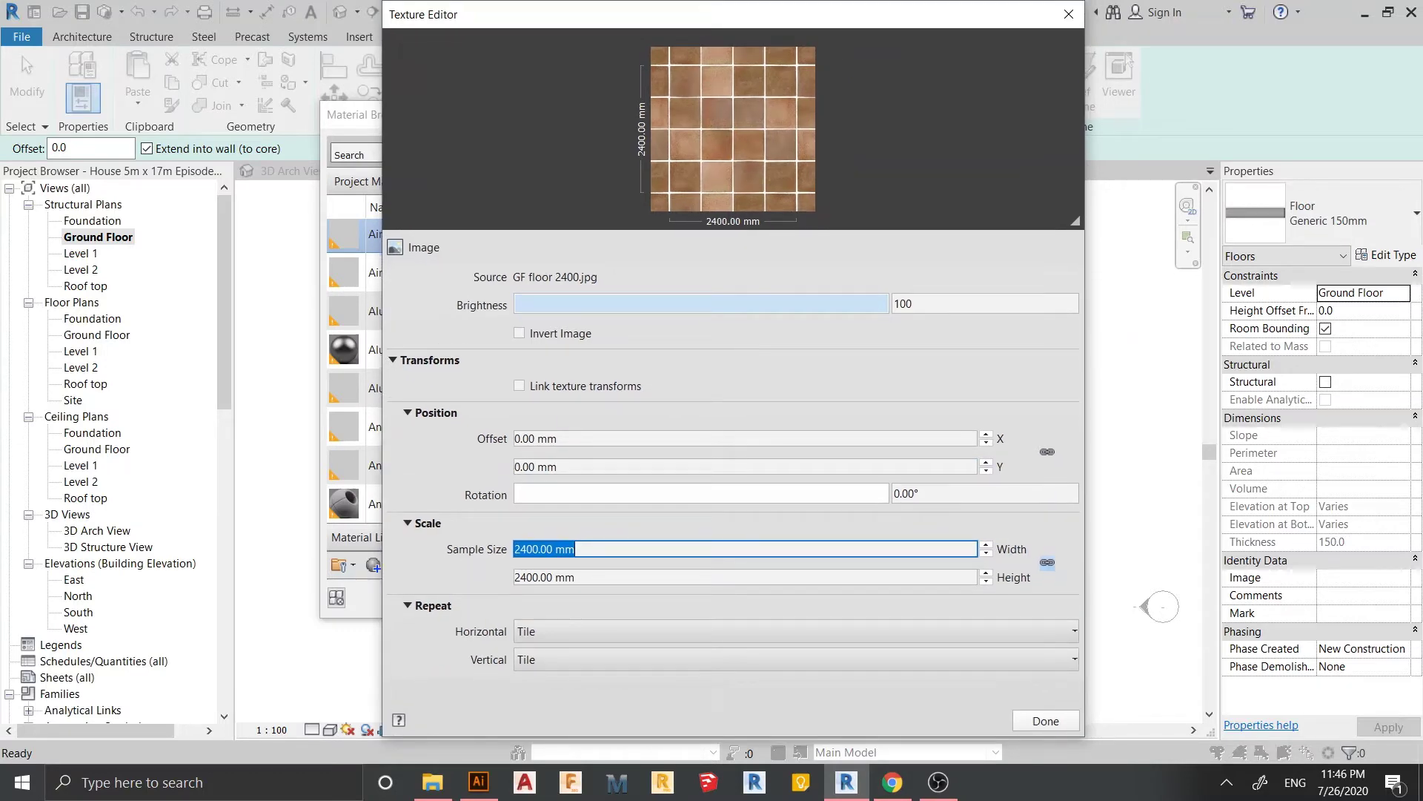
left_click(1046, 720)
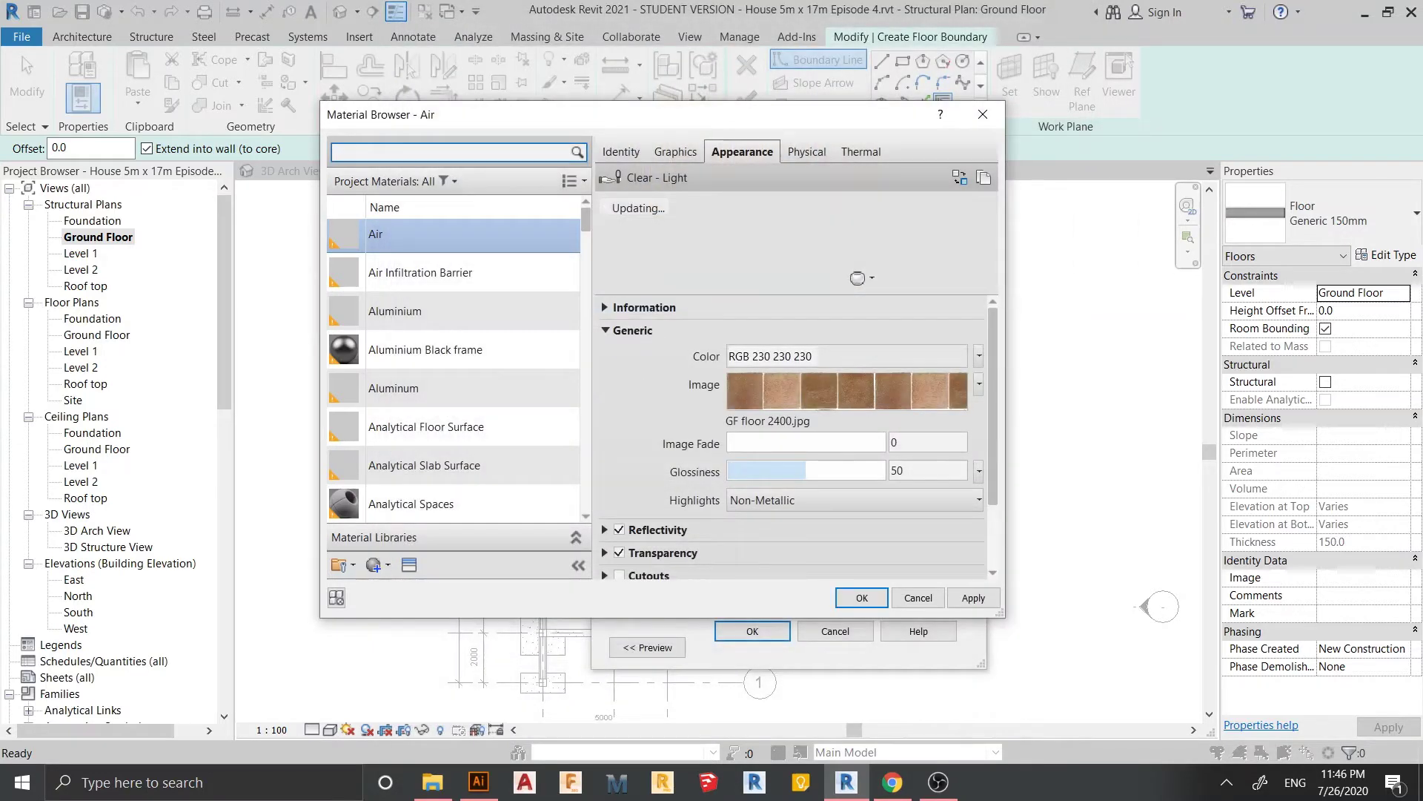
Apply the Air material to the structure layer and accept the 12mm Floor GF type settings.
left_click(973, 597)
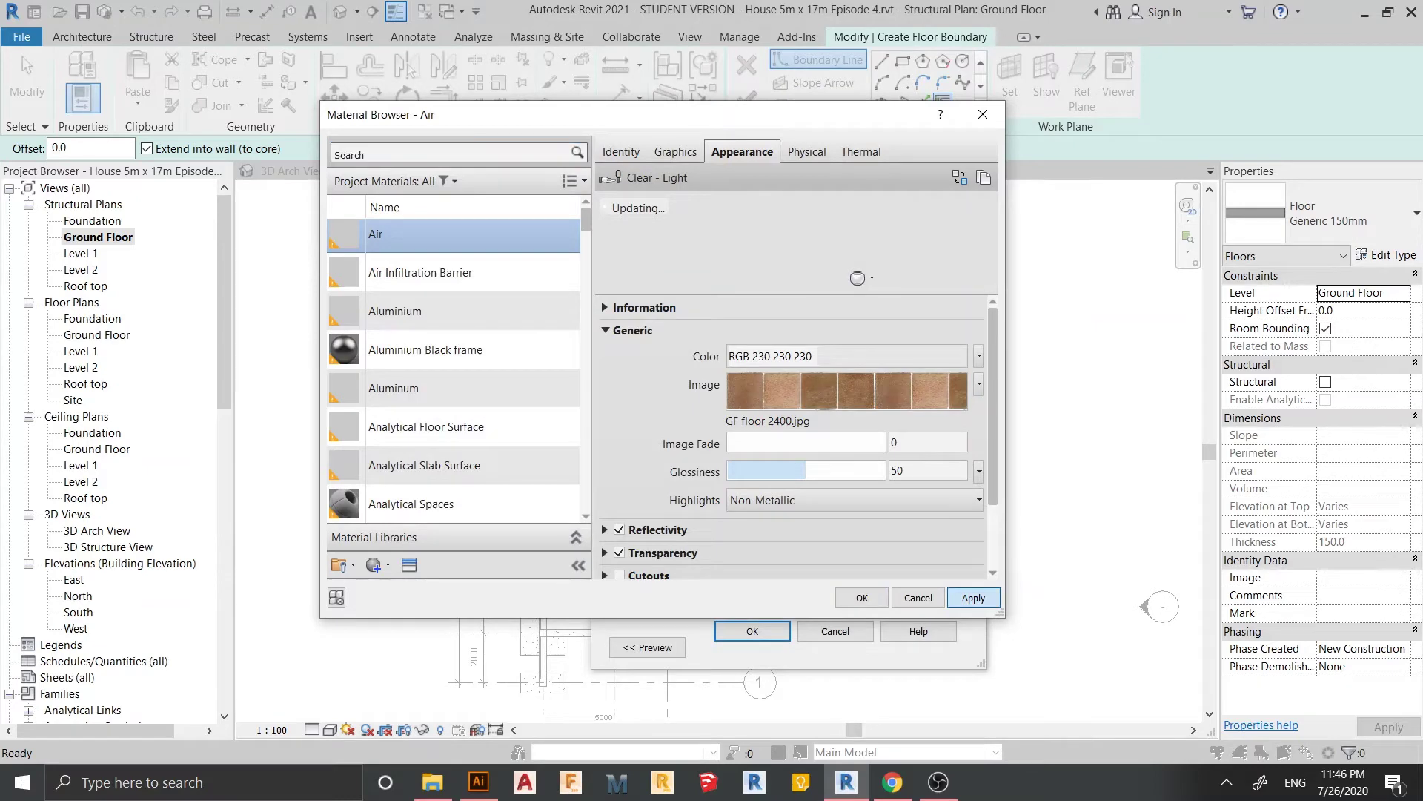
left_click(862, 597)
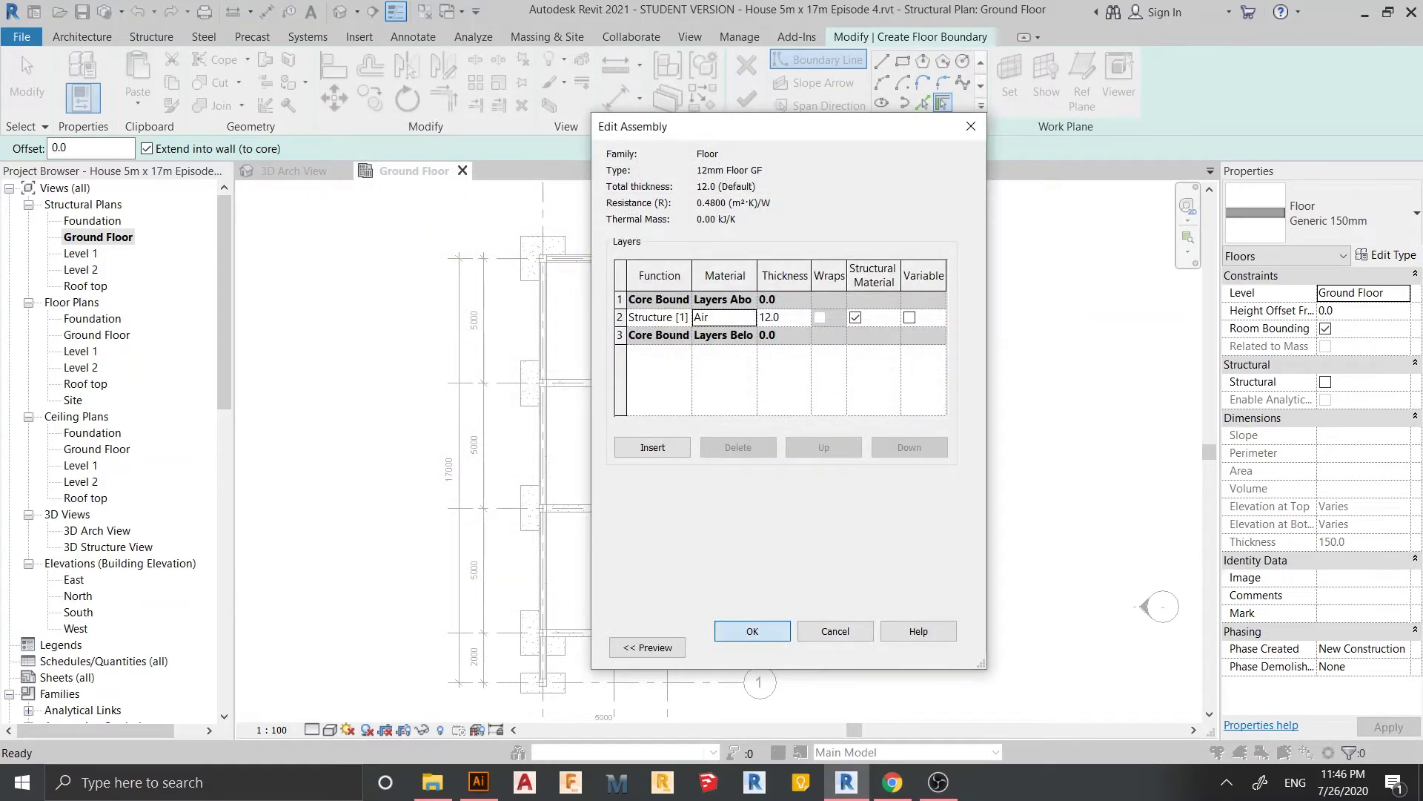
key("Return")
key("Return")
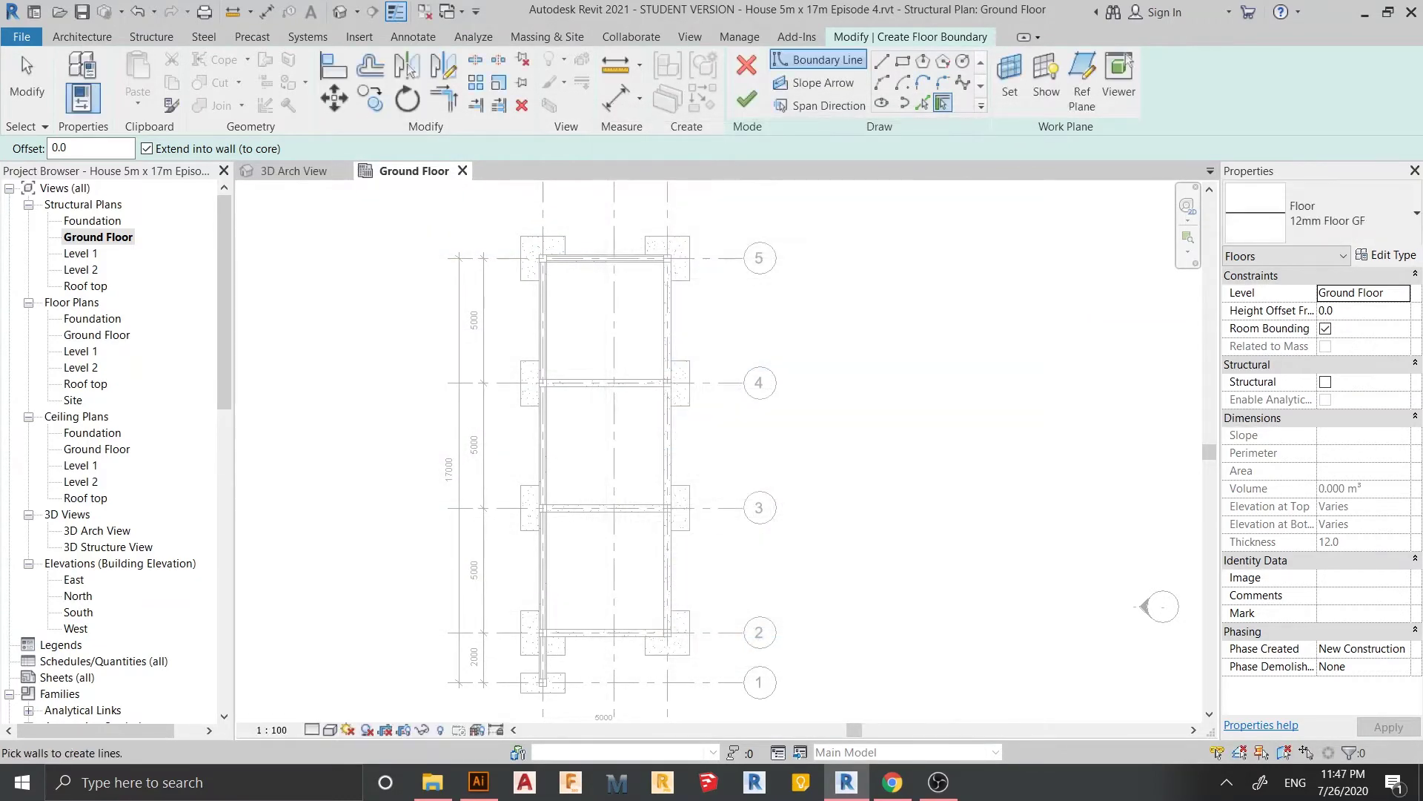
Begin the floor boundary with straight lines stepping around the inner corner of the column at grids A and 5 to the wall face.
middle_click_drag(545, 303, 609, 342)
scroll(623, 297, "up", 2)
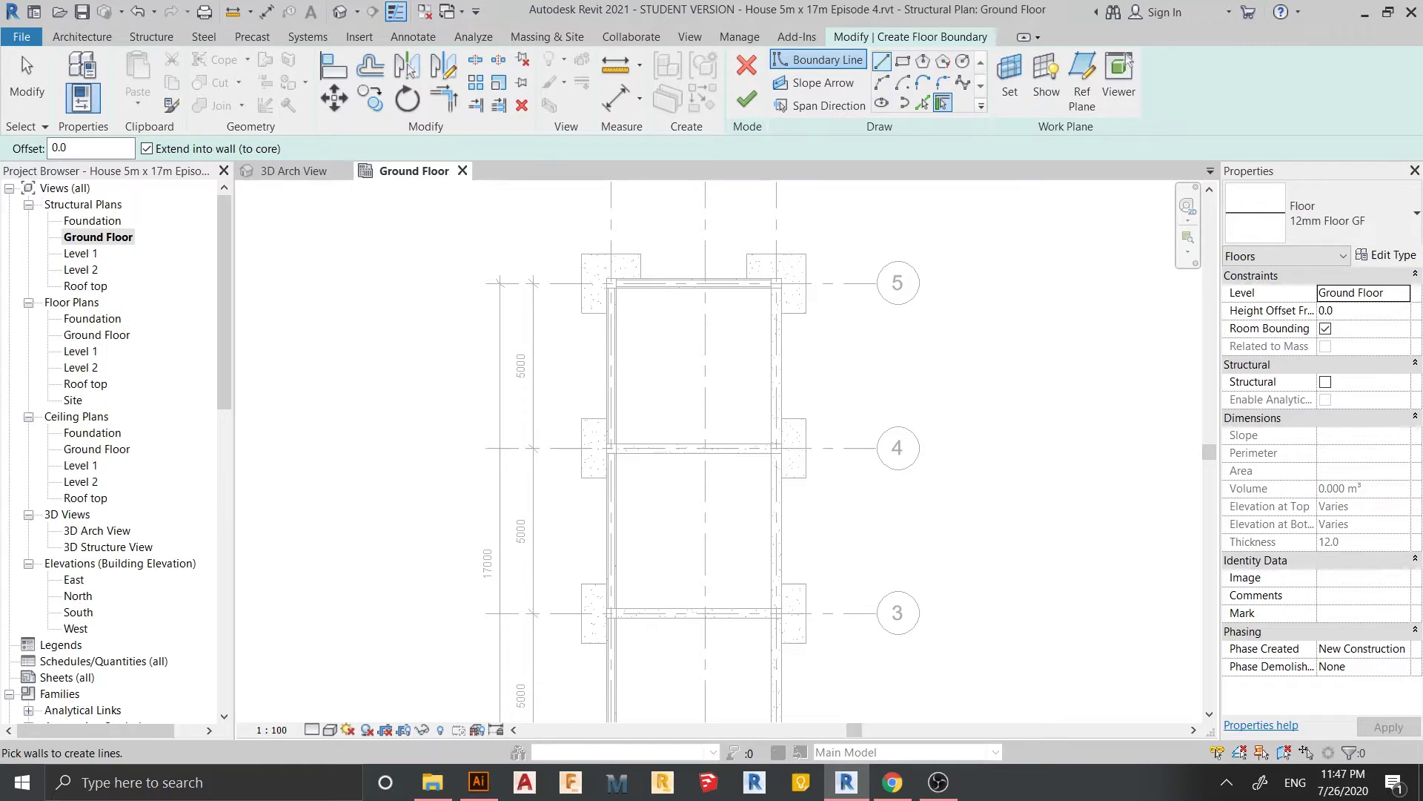
left_click(882, 61)
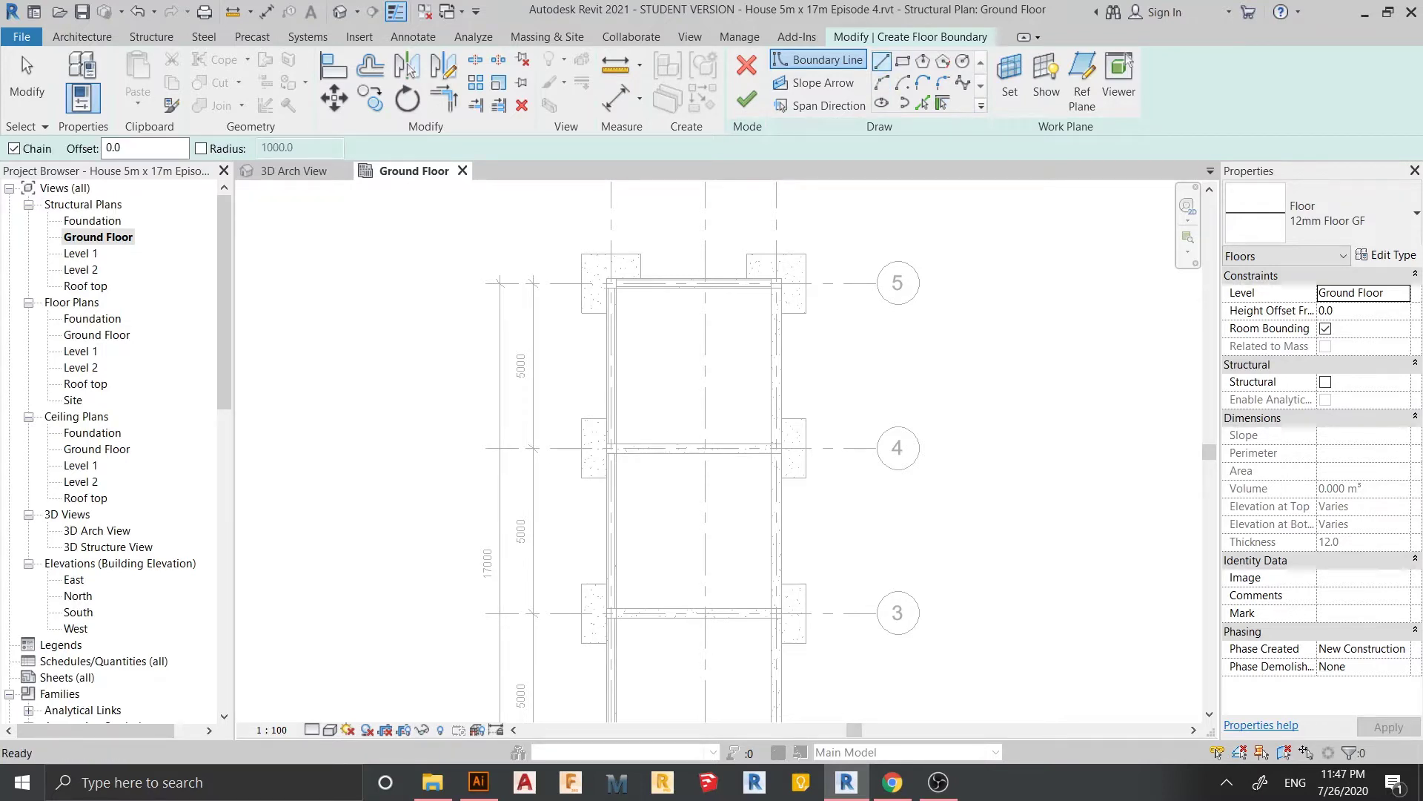
scroll(612, 286, "up", 6)
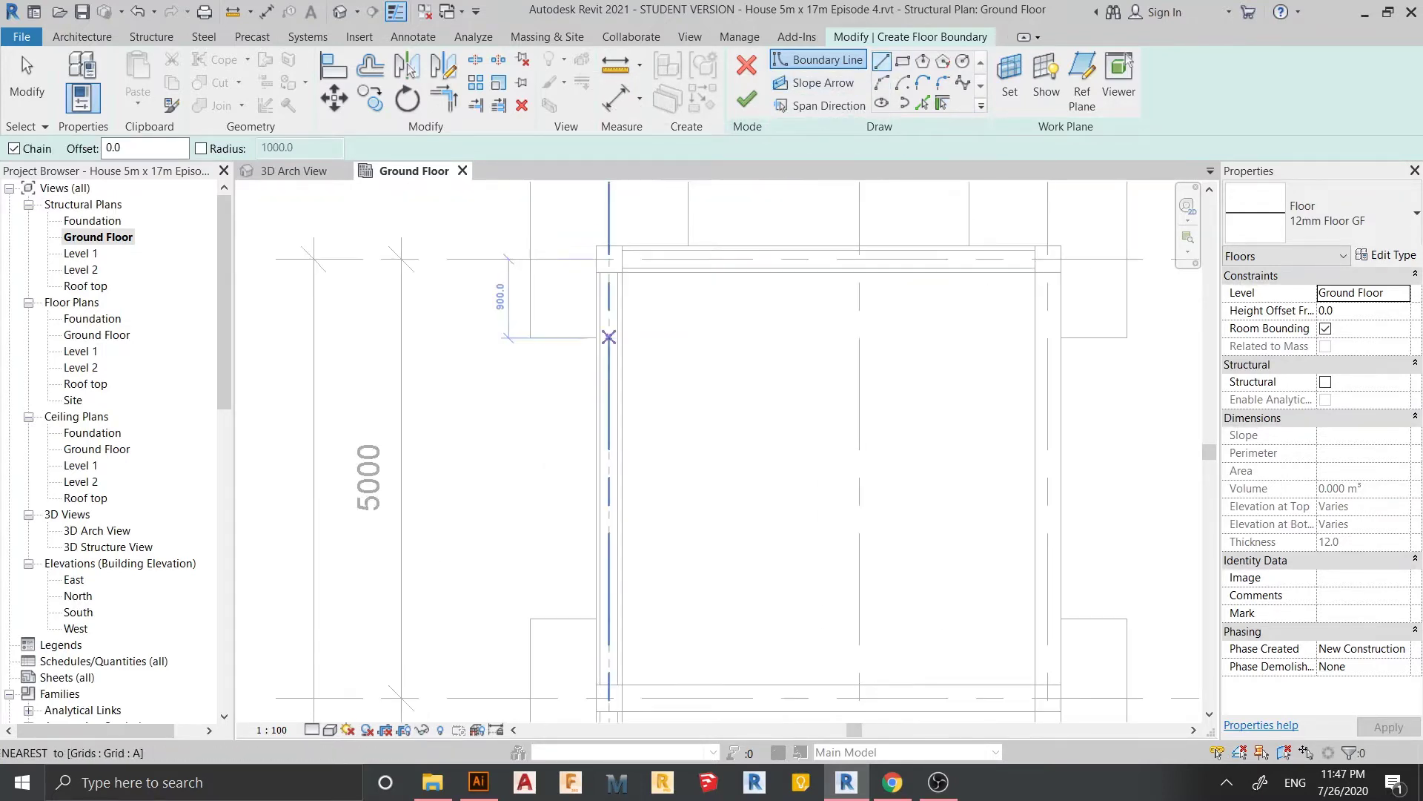
scroll(617, 285, "up", 2)
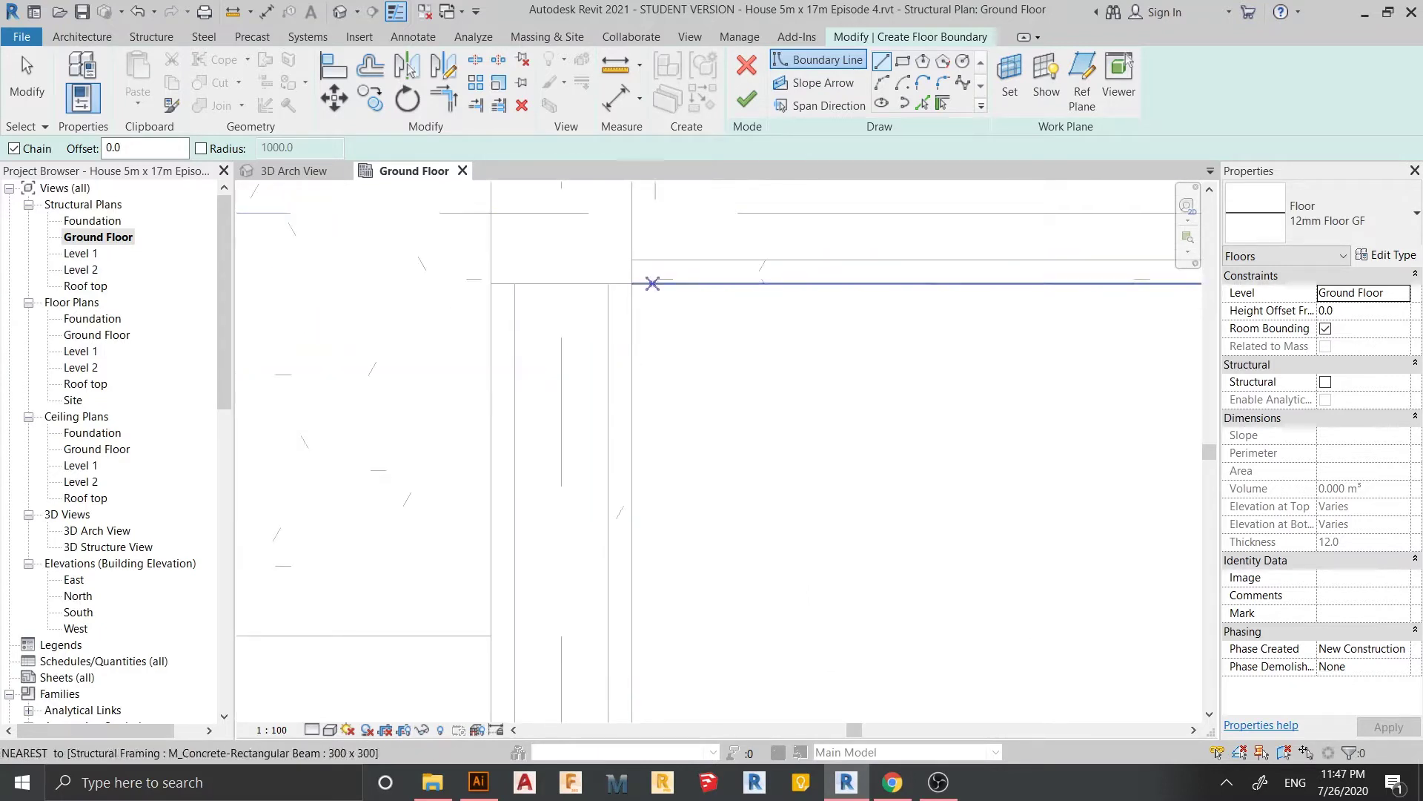
left_click(632, 260)
left_click(632, 283)
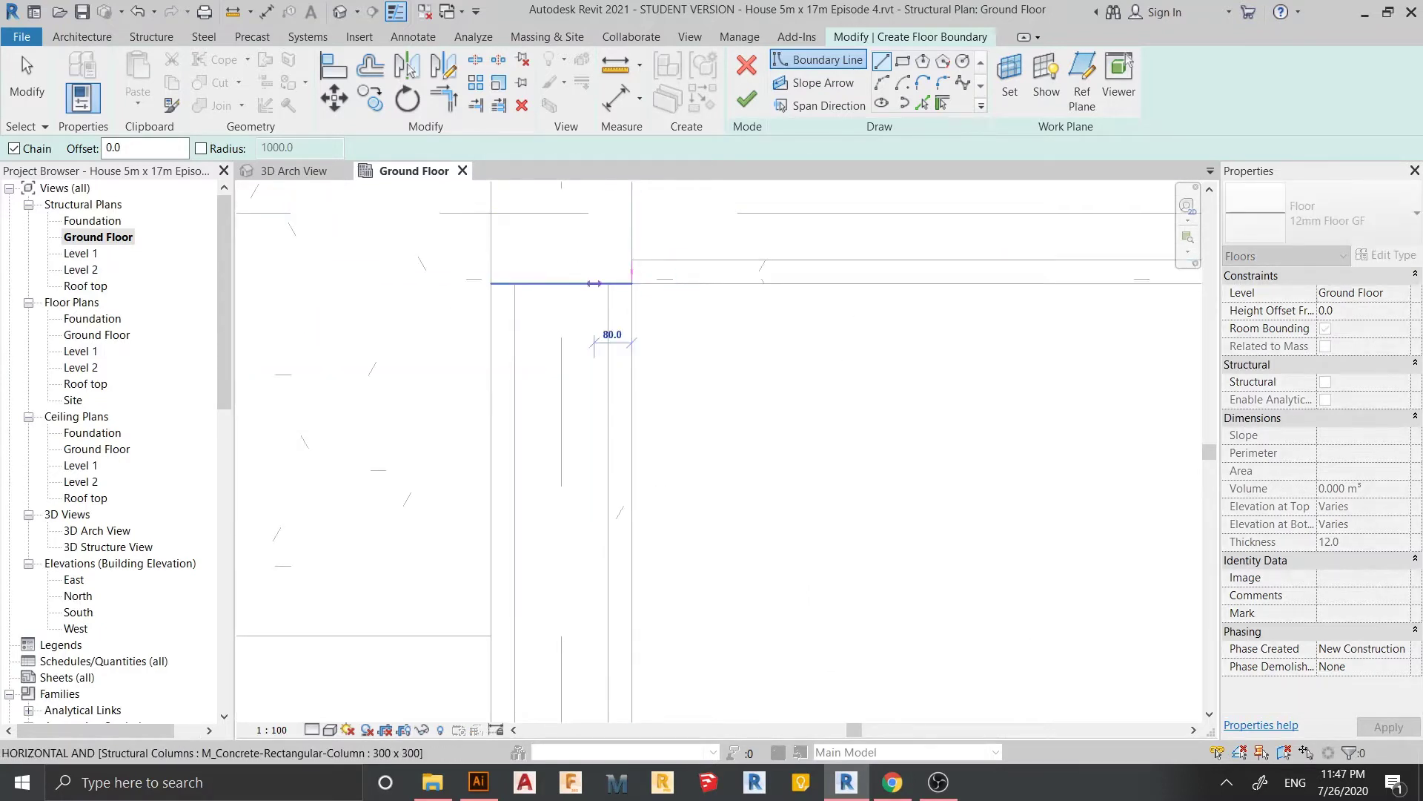
left_click(608, 283)
Continue the boundary along the grid A wall face to grid 4 and step it around that column's inner face.
scroll(607, 481, "down", 1)
scroll(607, 500, "down", 5)
middle_click_drag(604, 523, 594, 274)
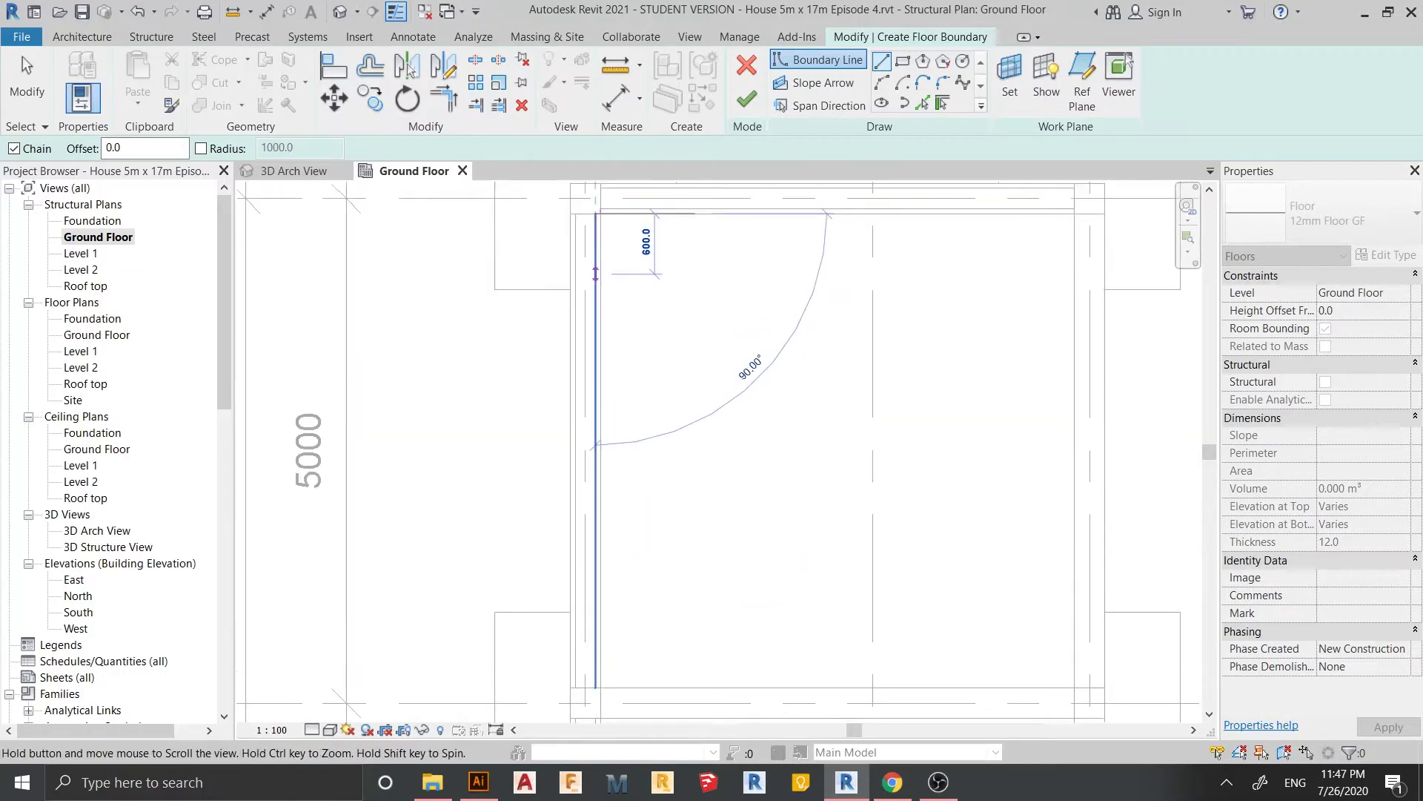
middle_click_drag(591, 432, 576, 286)
scroll(556, 482, "up", 2)
middle_click_drag(574, 509, 559, 346)
scroll(569, 433, "up", 2)
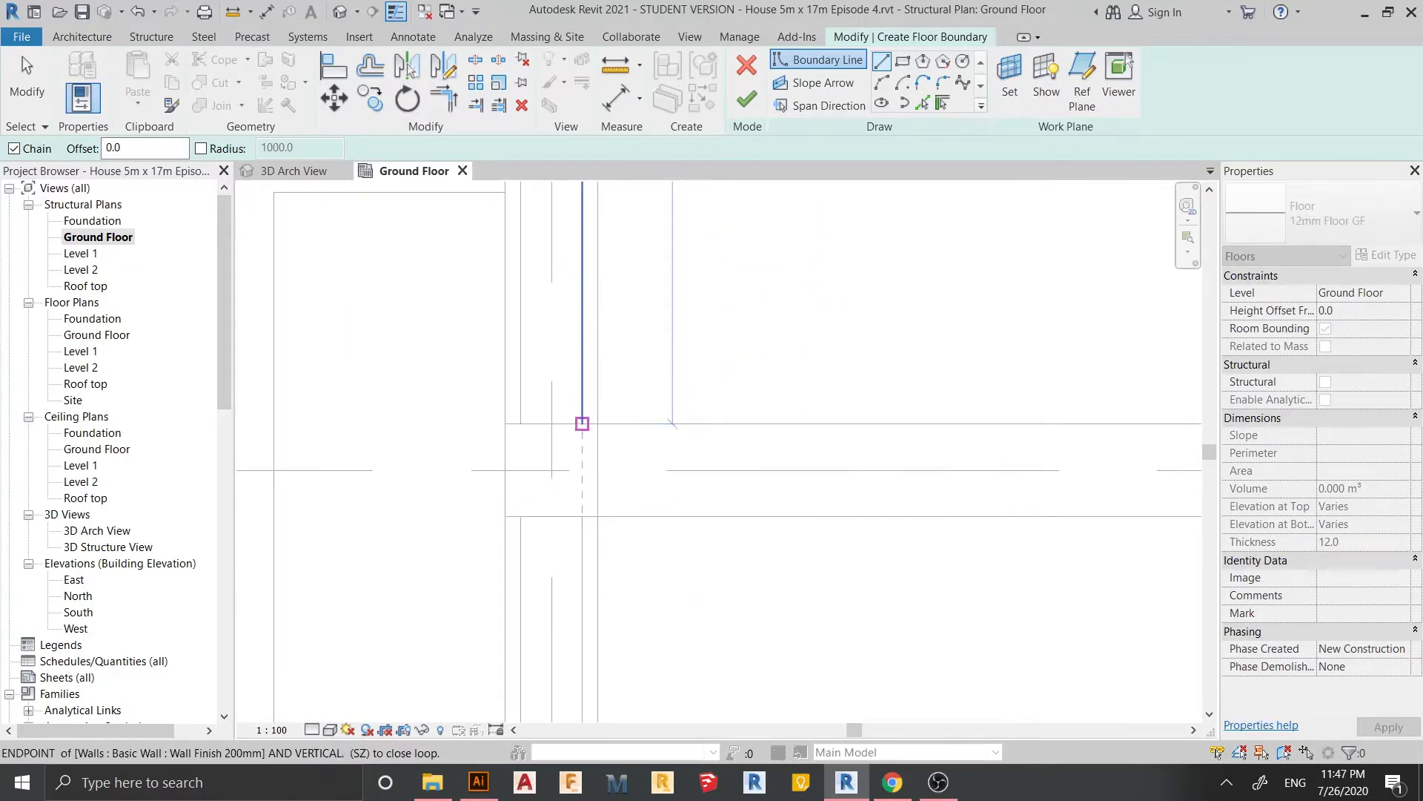
left_click(582, 423)
left_click(582, 423)
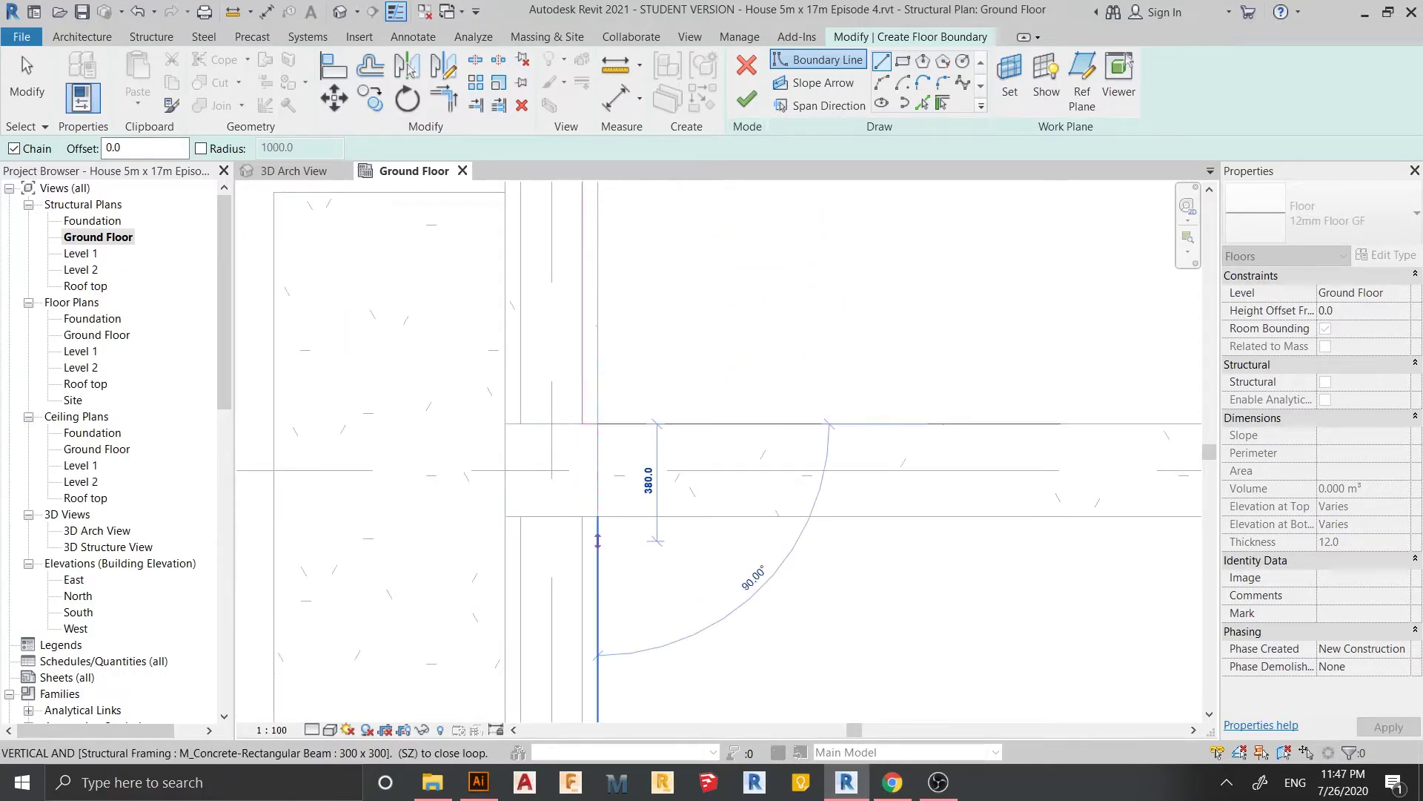
left_click(582, 516)
Extend the boundary along the grid A wall face from grid 4 to grid 3 and step it around that column's inner face.
scroll(581, 578, "down", 7)
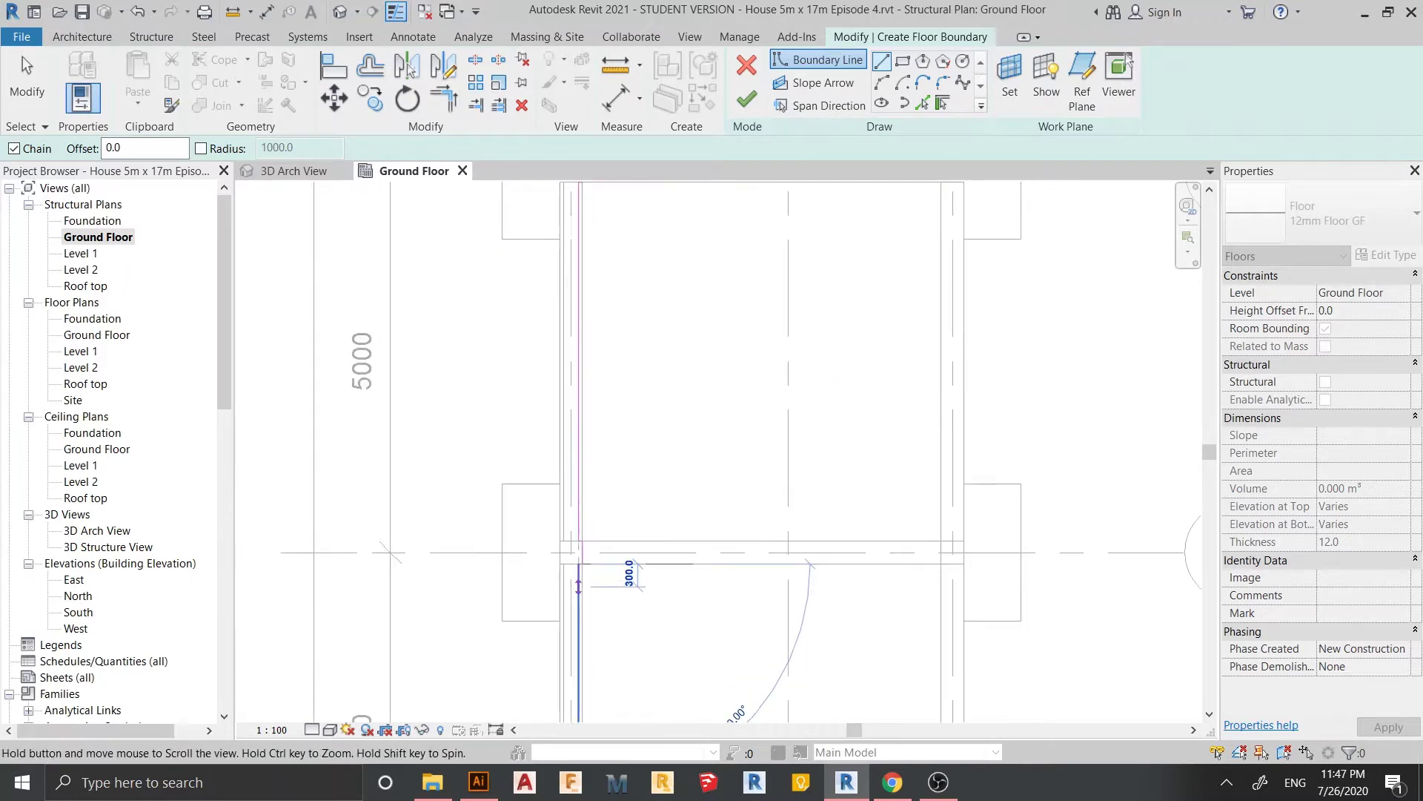
middle_click_drag(580, 584, 571, 286)
middle_click_drag(572, 475, 555, 282)
scroll(556, 446, "up", 1)
scroll(556, 444, "up", 3)
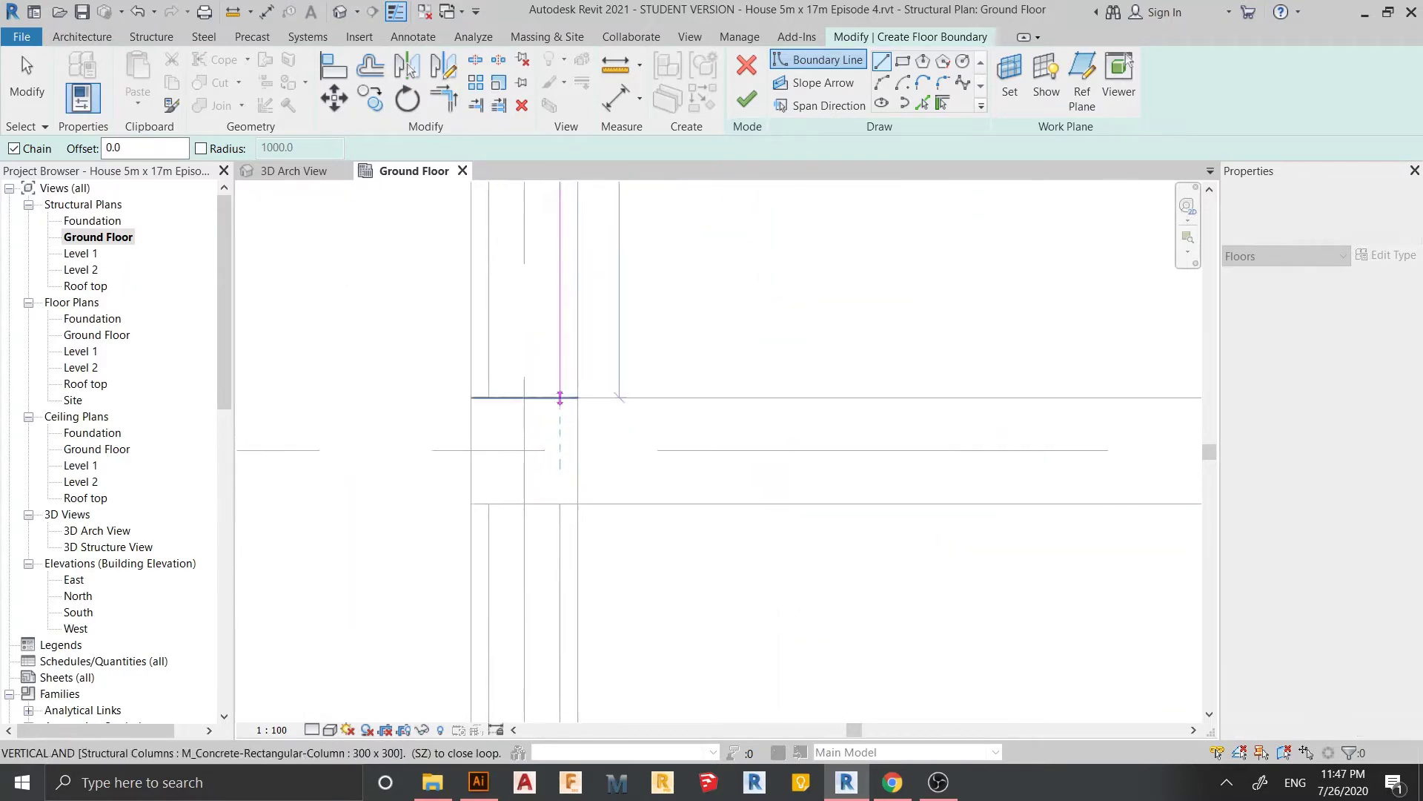
left_click(560, 397)
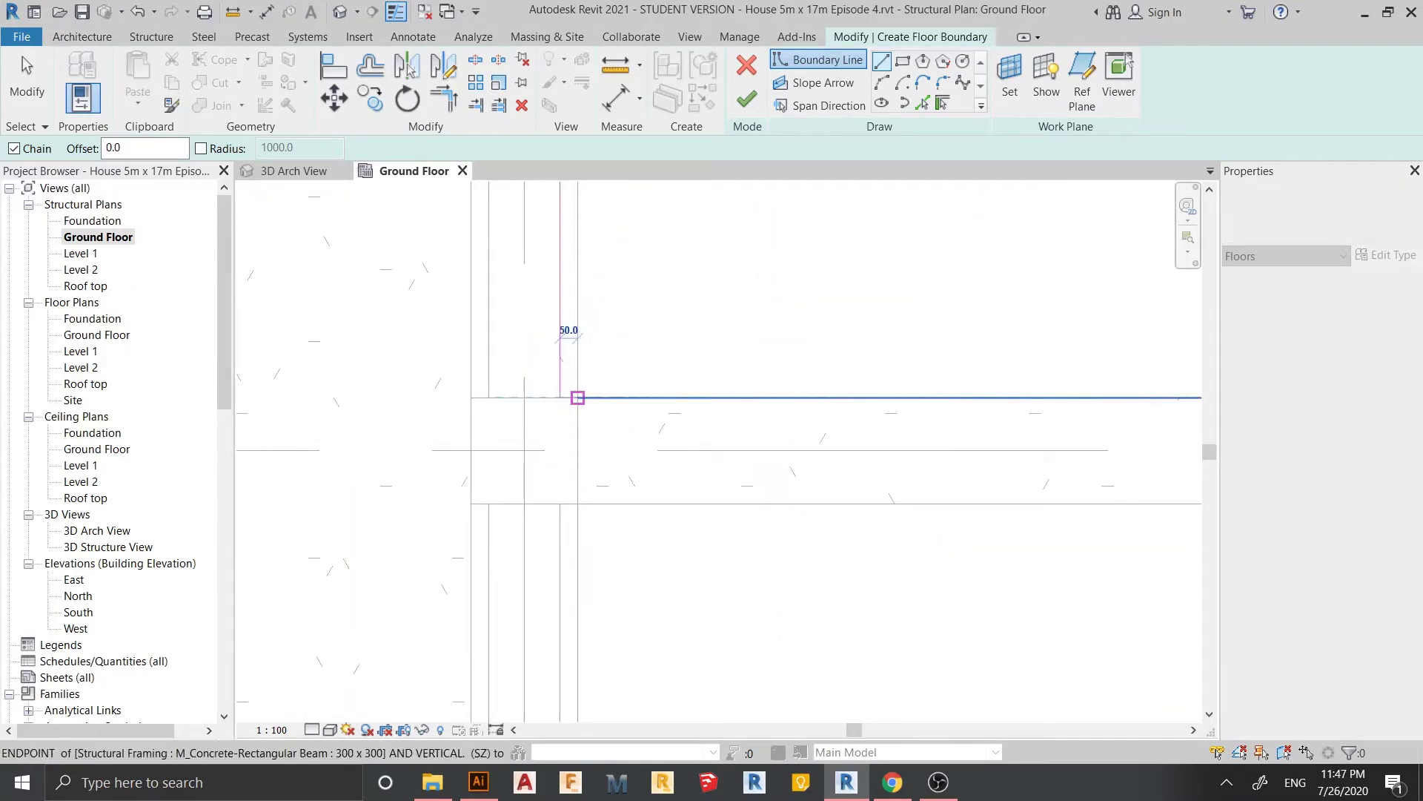
left_click(578, 398)
left_click(577, 503)
scroll(566, 515, "up", 4)
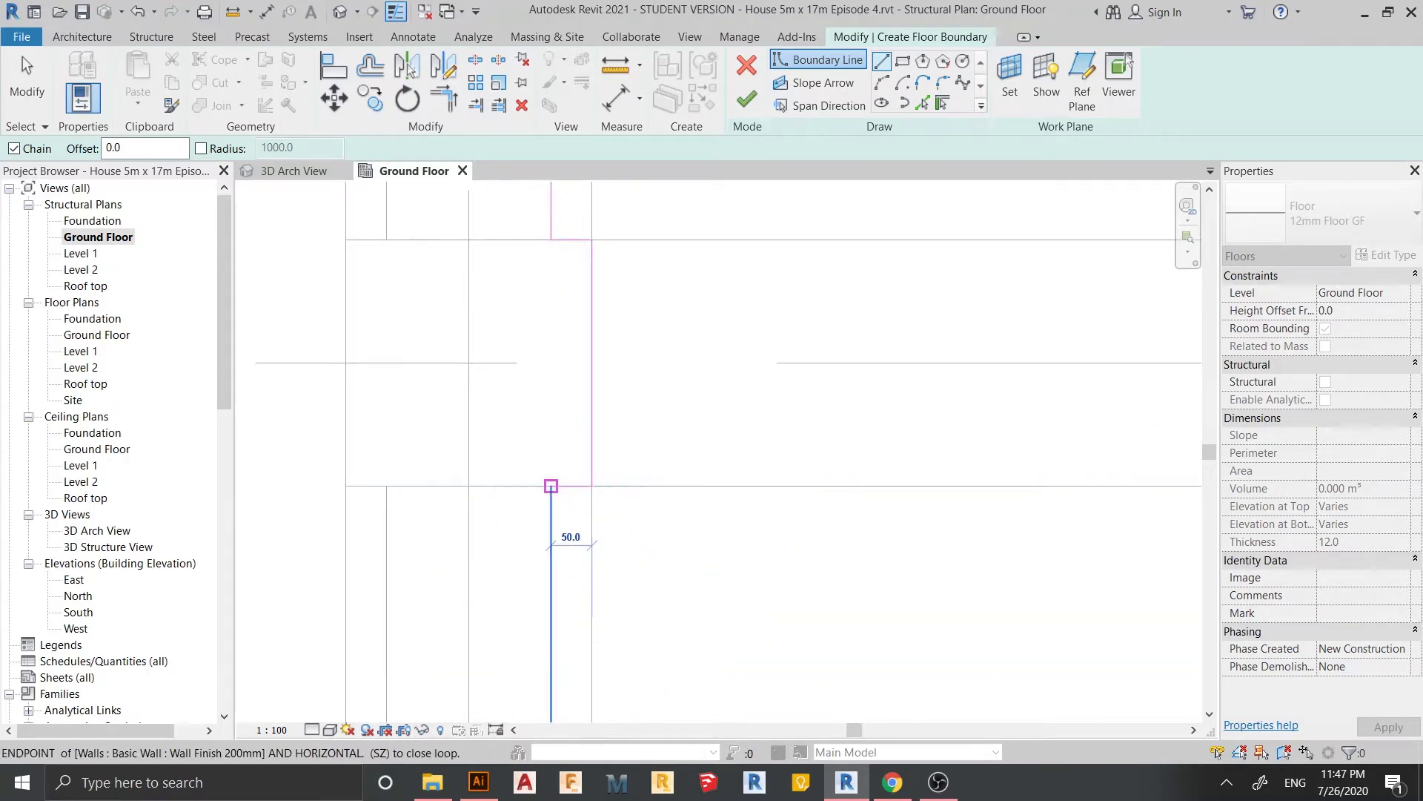
left_click(551, 485)
Run the boundary along the grid A wall face from grid 3 to the inner beam edge at grid 2 and onto the column face.
scroll(614, 573, "down", 5)
middle_click_drag(621, 597, 562, 331)
scroll(533, 560, "down", 1)
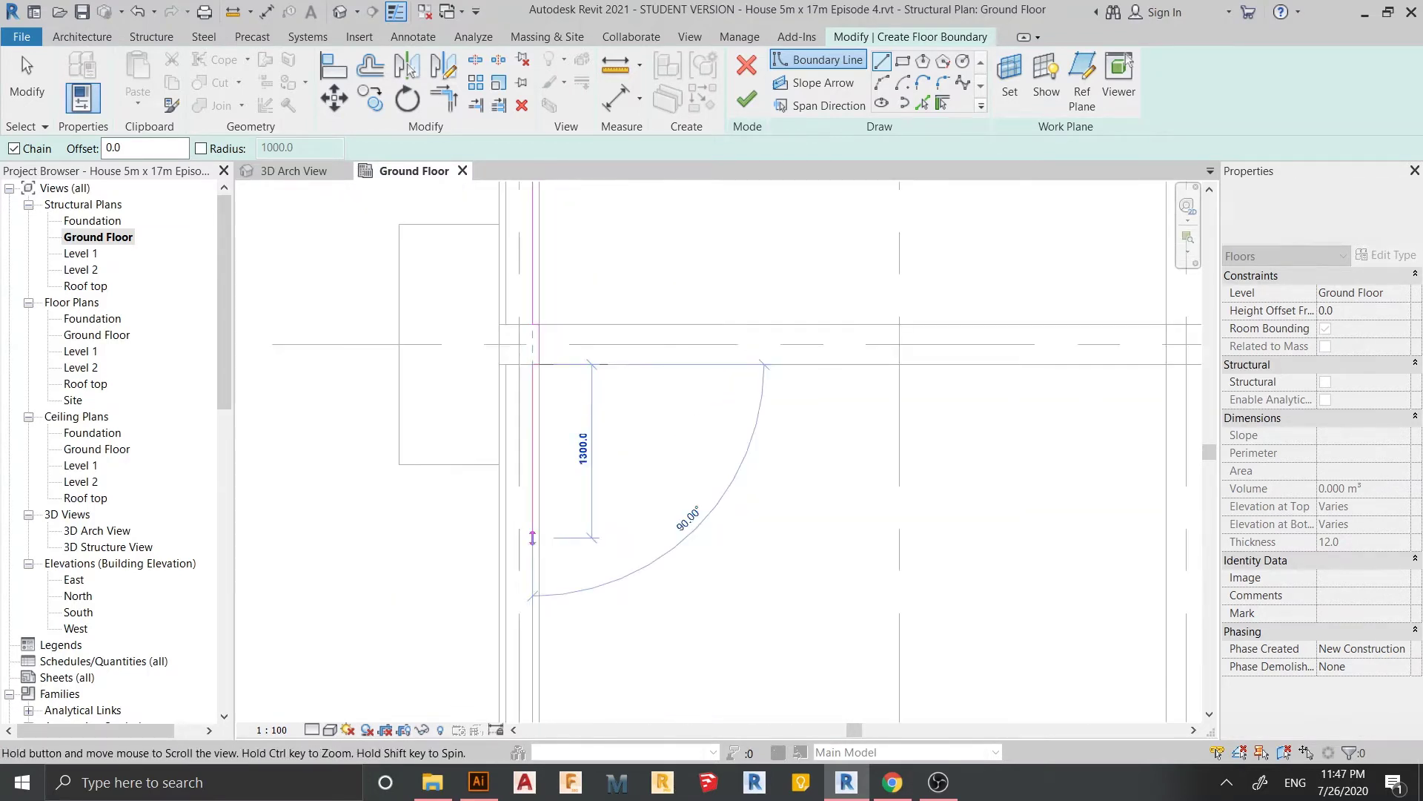
middle_click_drag(533, 709, 569, 355)
middle_click_drag(611, 447, 619, 372)
scroll(582, 480, "up", 3)
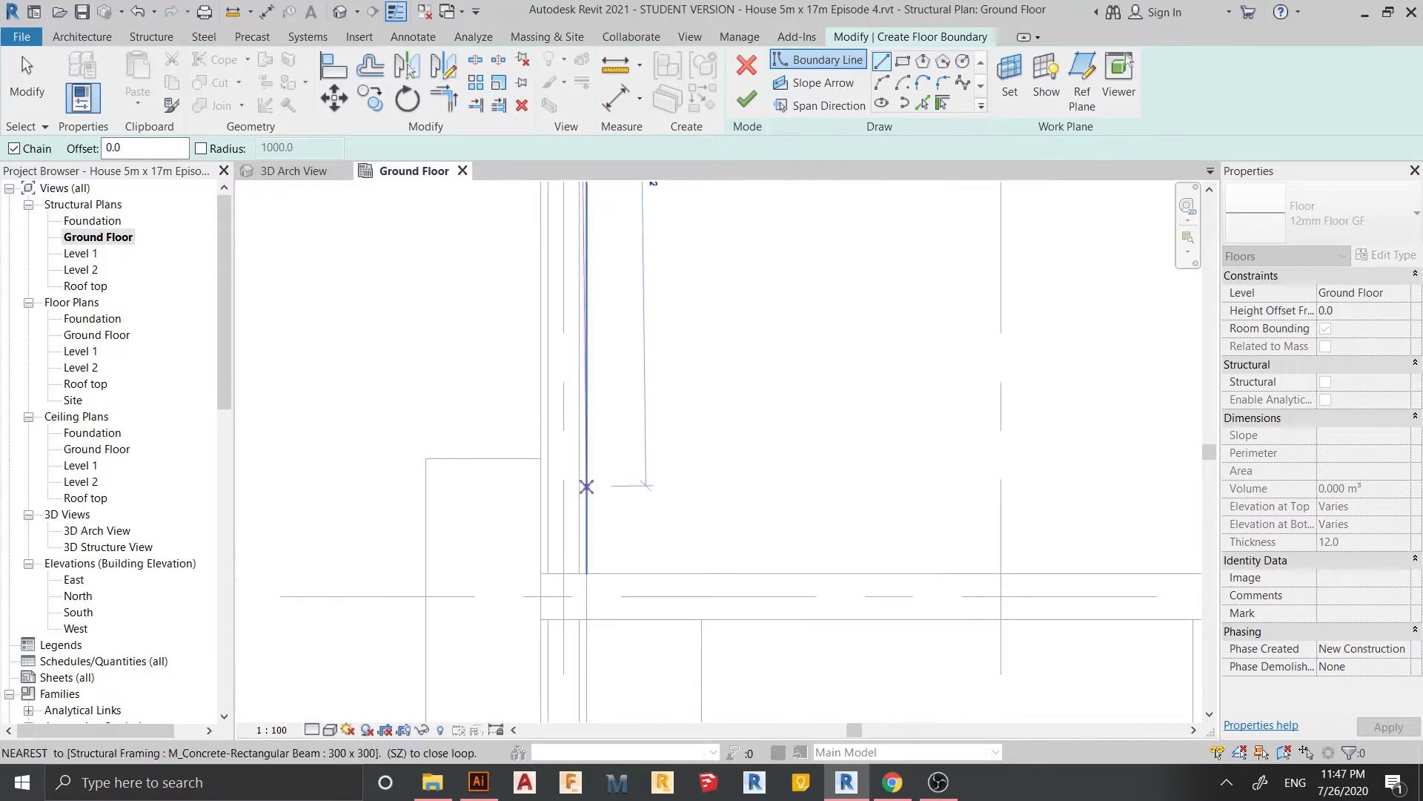
middle_click_drag(578, 543, 577, 421)
scroll(579, 480, "up", 2)
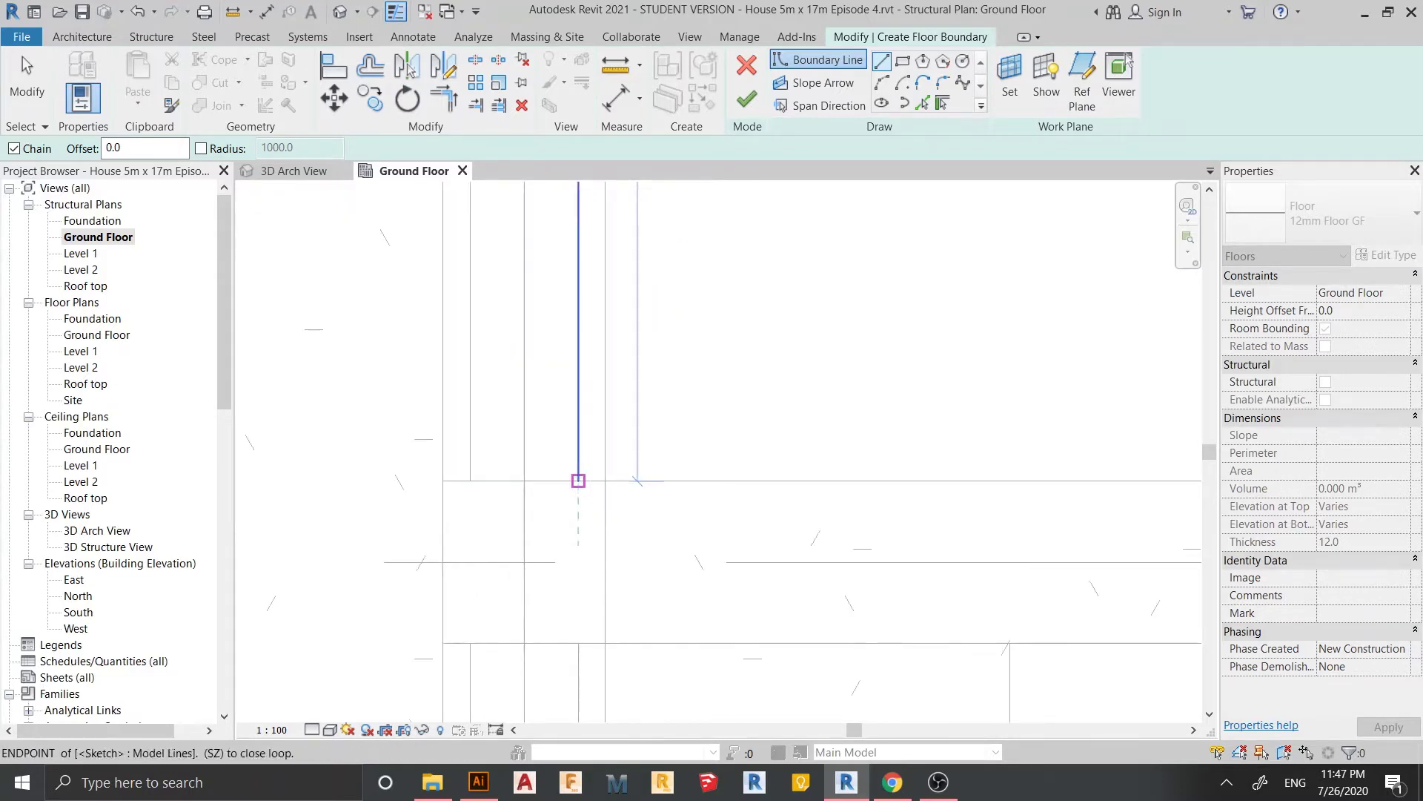
left_click(605, 480)
Draw the boundary 300 mm down the column face at grid 2 and 50 mm back to the wall face, and end the line chain.
middle_click_drag(643, 519, 671, 315)
scroll(637, 422, "up", 3)
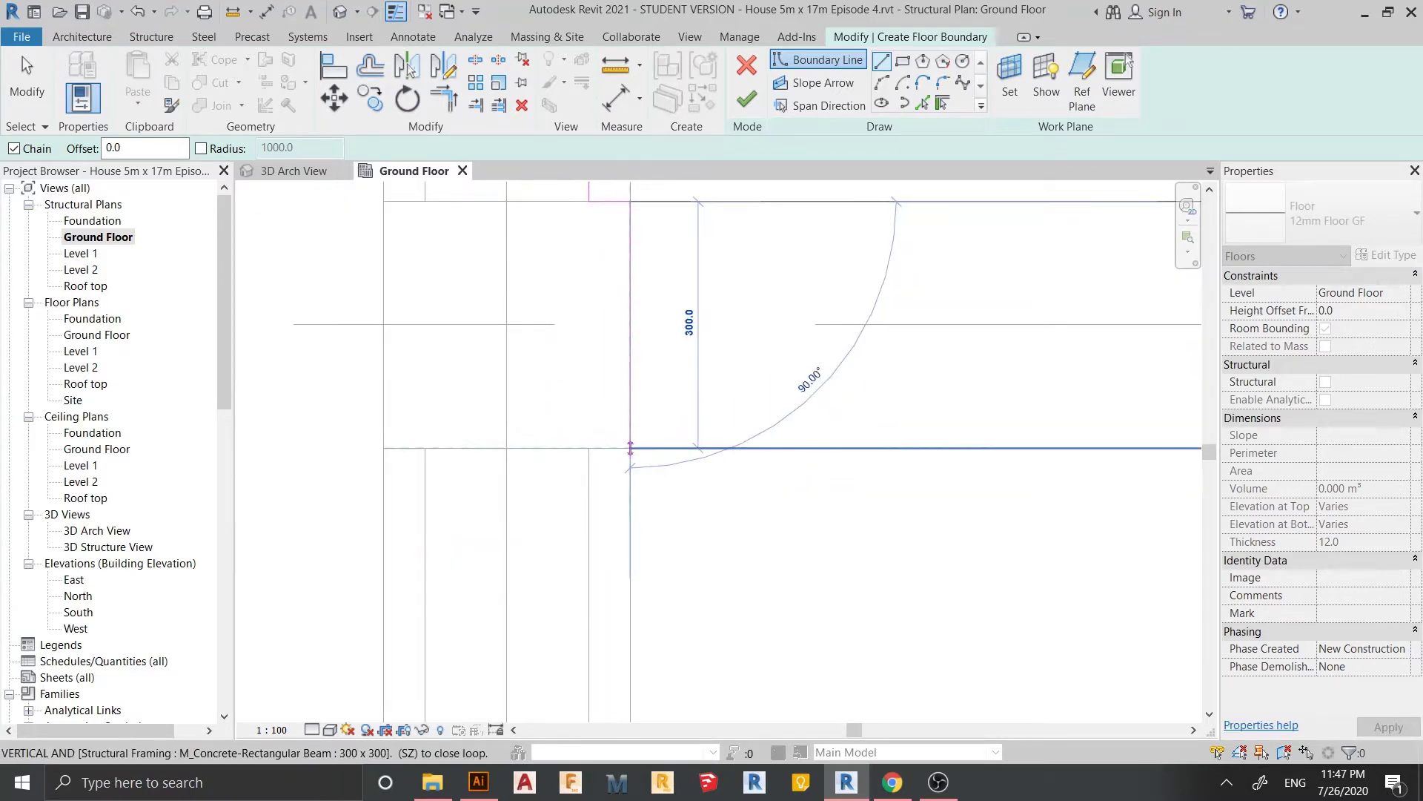
left_click(630, 447)
left_click(588, 447)
scroll(617, 514, "down", 4)
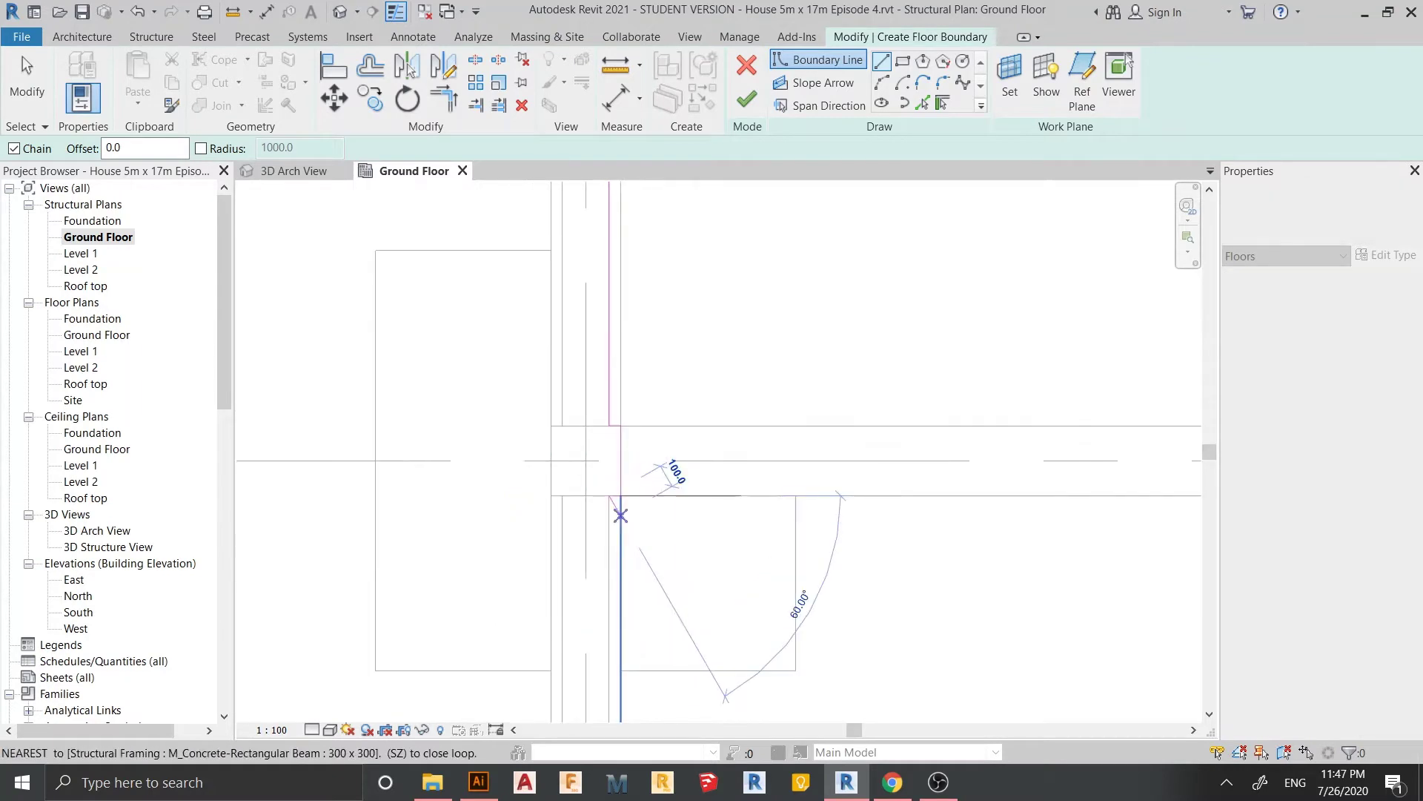
scroll(621, 516, "down", 3)
middle_click_drag(621, 516, 591, 274)
middle_click_drag(588, 387, 575, 525)
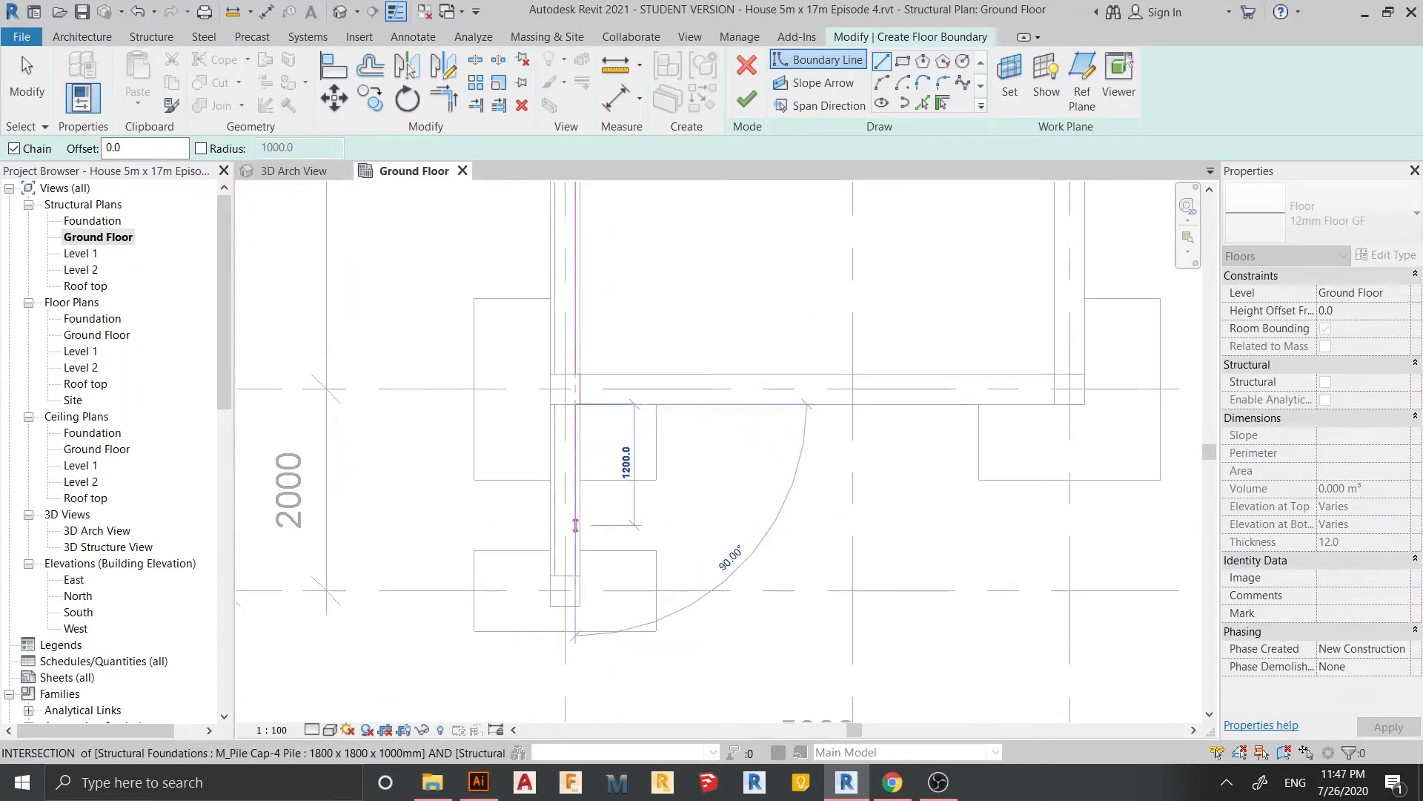
scroll(575, 525, "up", 5)
key("Escape")
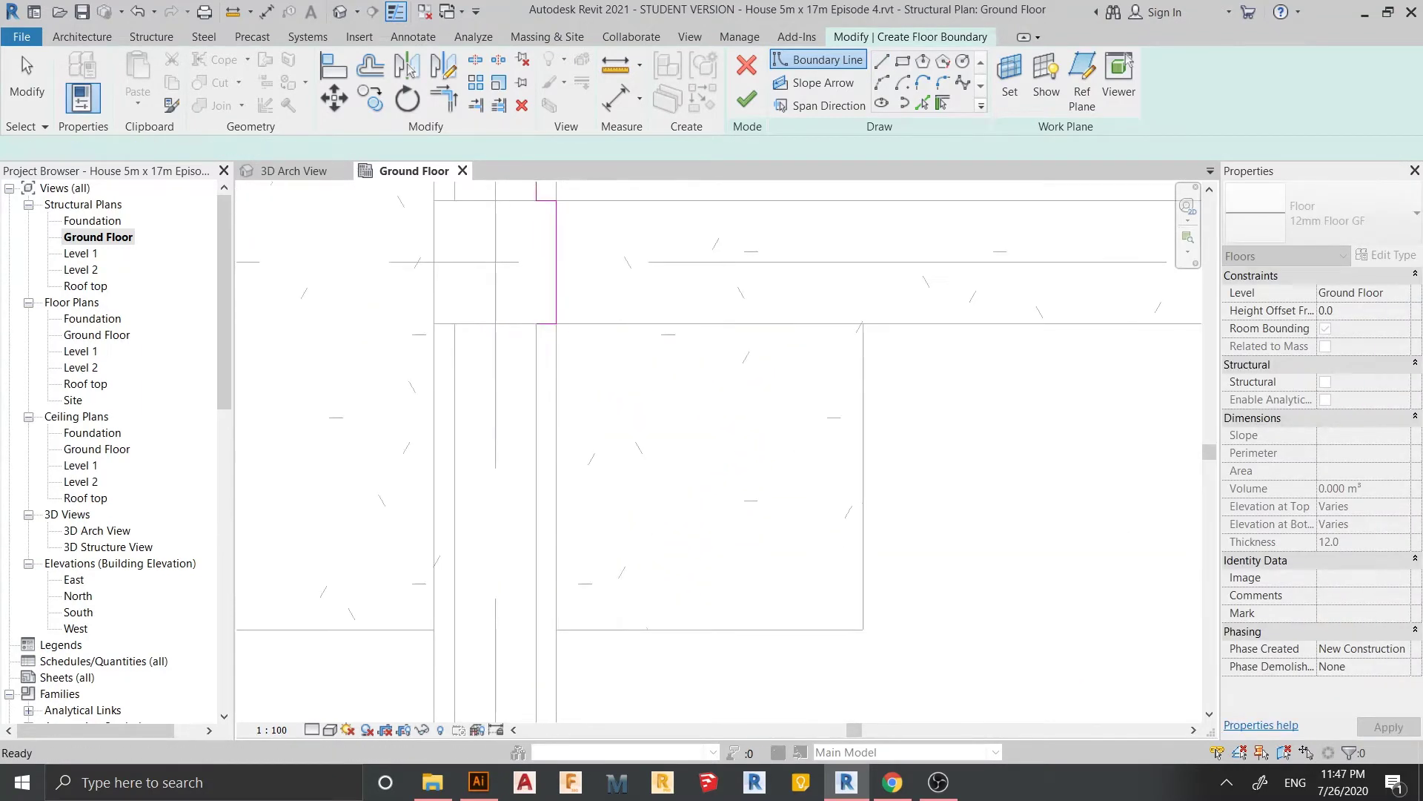
Delete the short 50 mm horizontal boundary segment at the outer face of the grid A column at grid 2.
scroll(581, 436, "up", 2)
middle_click_drag(581, 436, 645, 607)
scroll(614, 461, "up", 2)
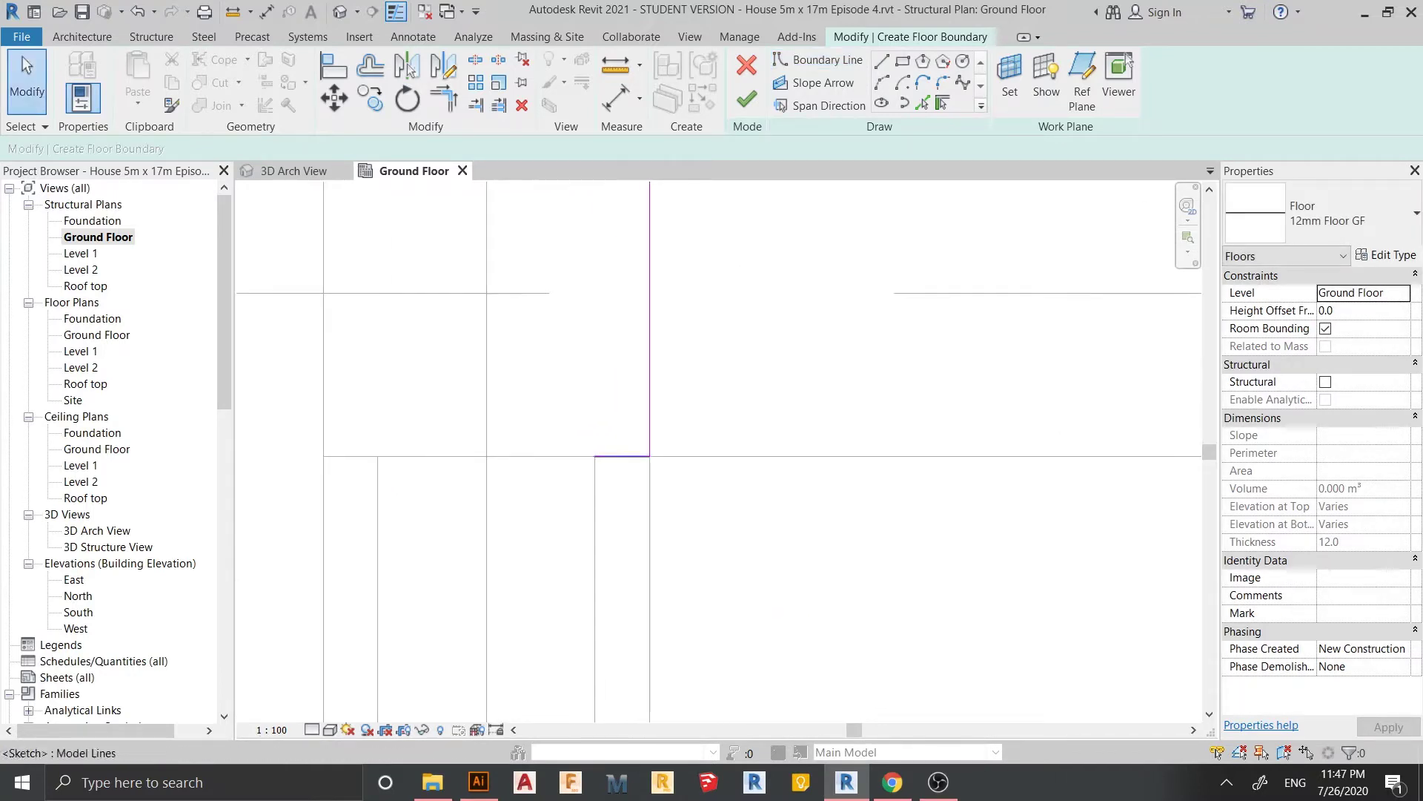
left_click(623, 456)
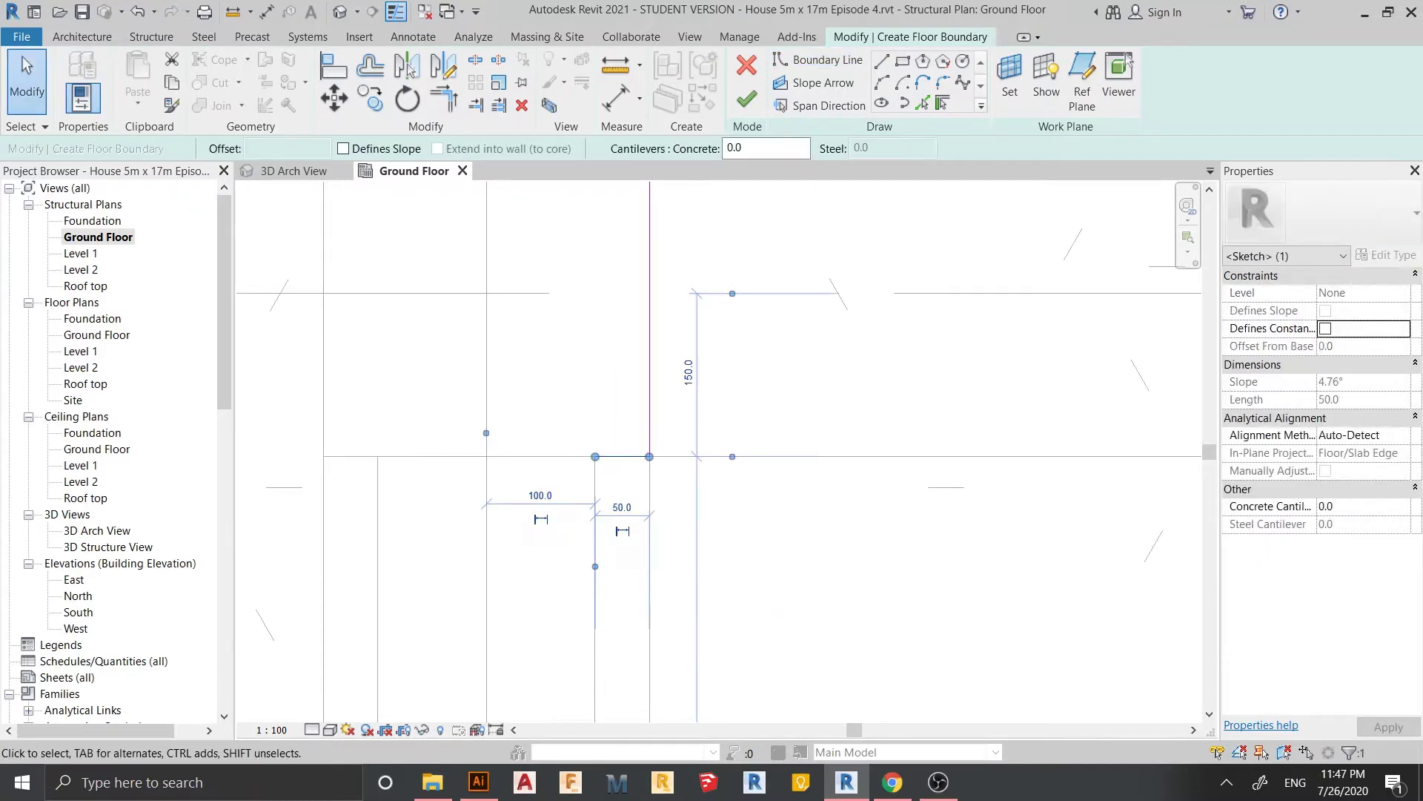
Mirror a copy of all grid A boundary lines to the grid B side about a drawn vertical axis through the middle of the grid 5 beam.
scroll(884, 625, "down", 4)
middle_click_drag(882, 621, 435, 487)
scroll(739, 607, "down", 5)
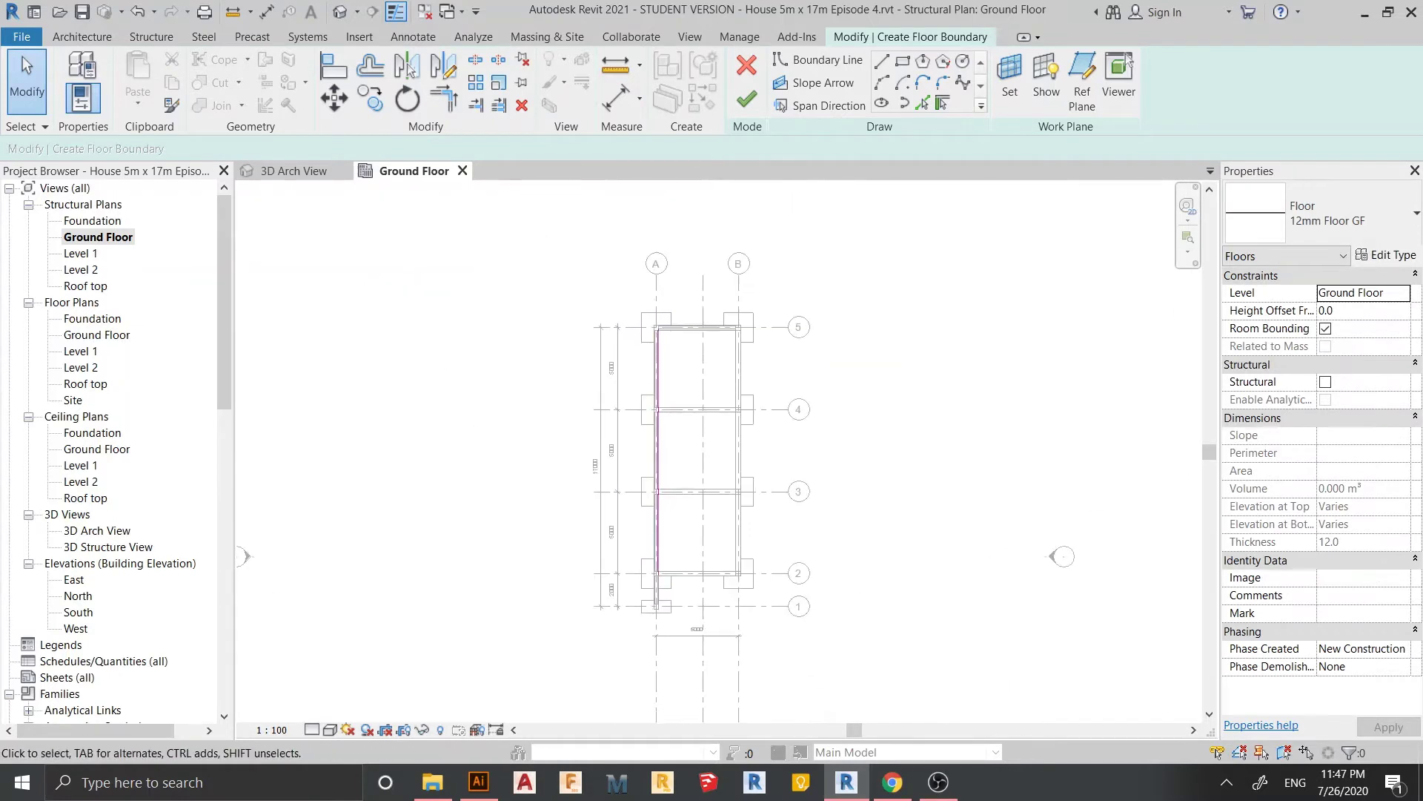
left_click_drag(684, 231, 586, 669)
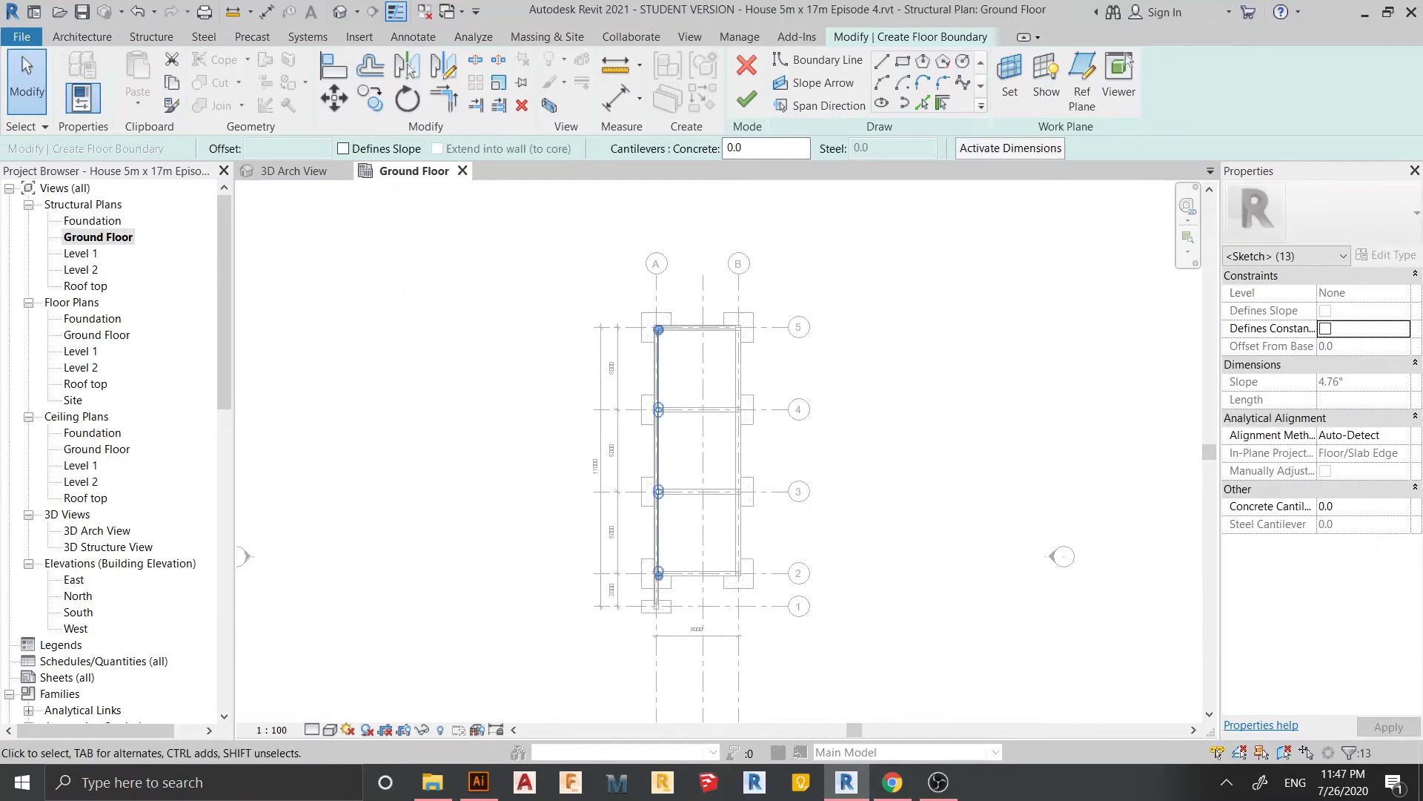
key("d")
key("m")
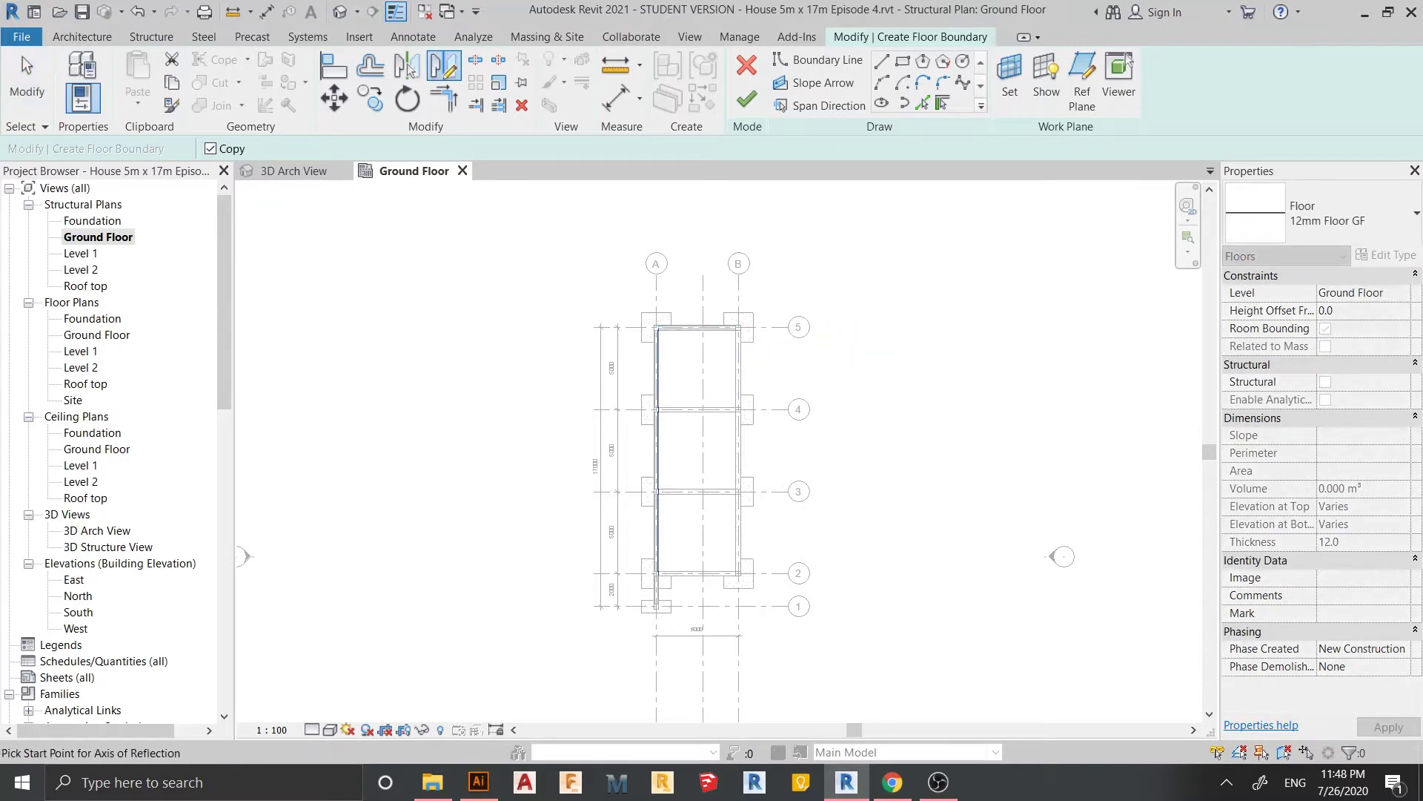
scroll(698, 351, "up", 3)
scroll(678, 355, "up", 4)
middle_click_drag(679, 344, 717, 590)
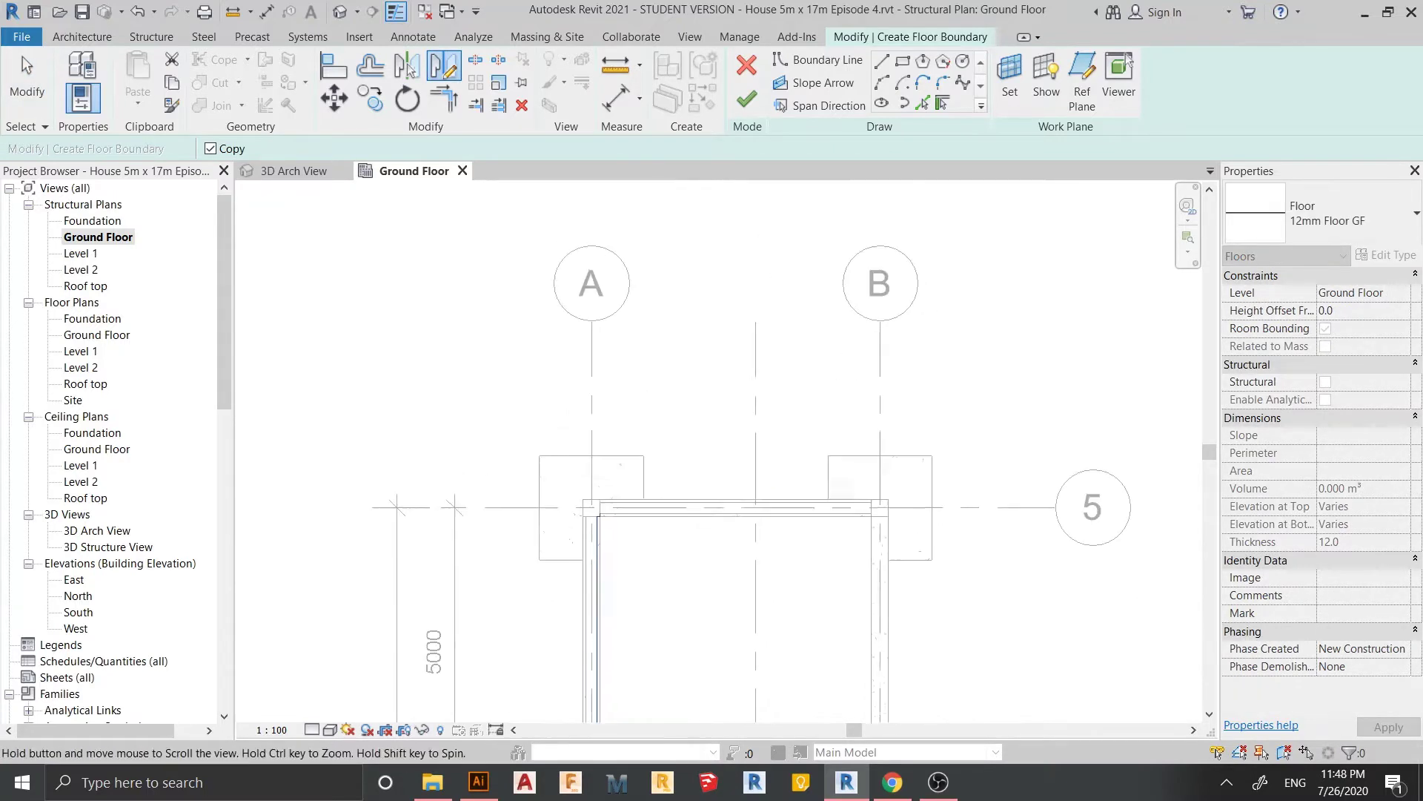
scroll(719, 574, "up", 3)
middle_click_drag(318, 472, 319, 376)
scroll(319, 377, "up", 1)
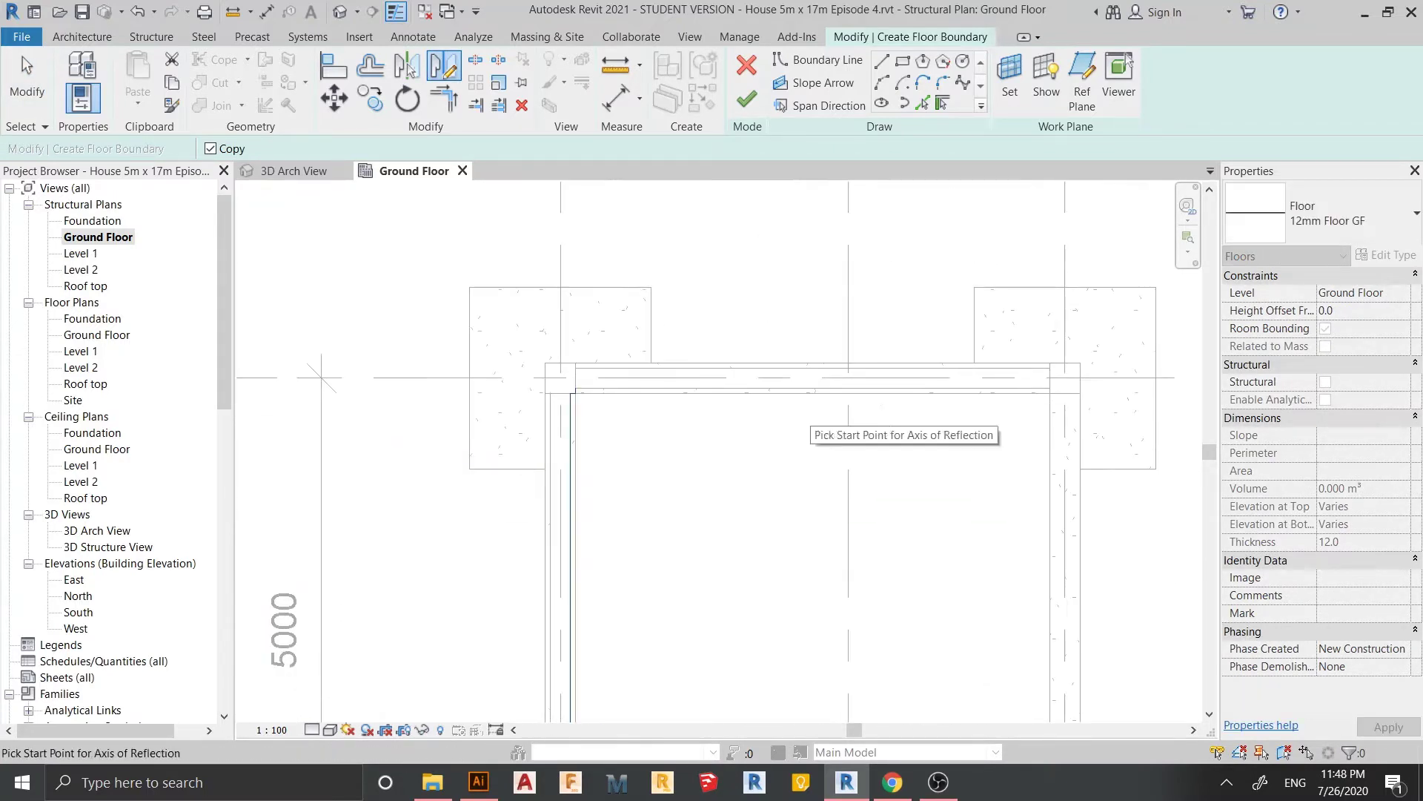
left_click(813, 391)
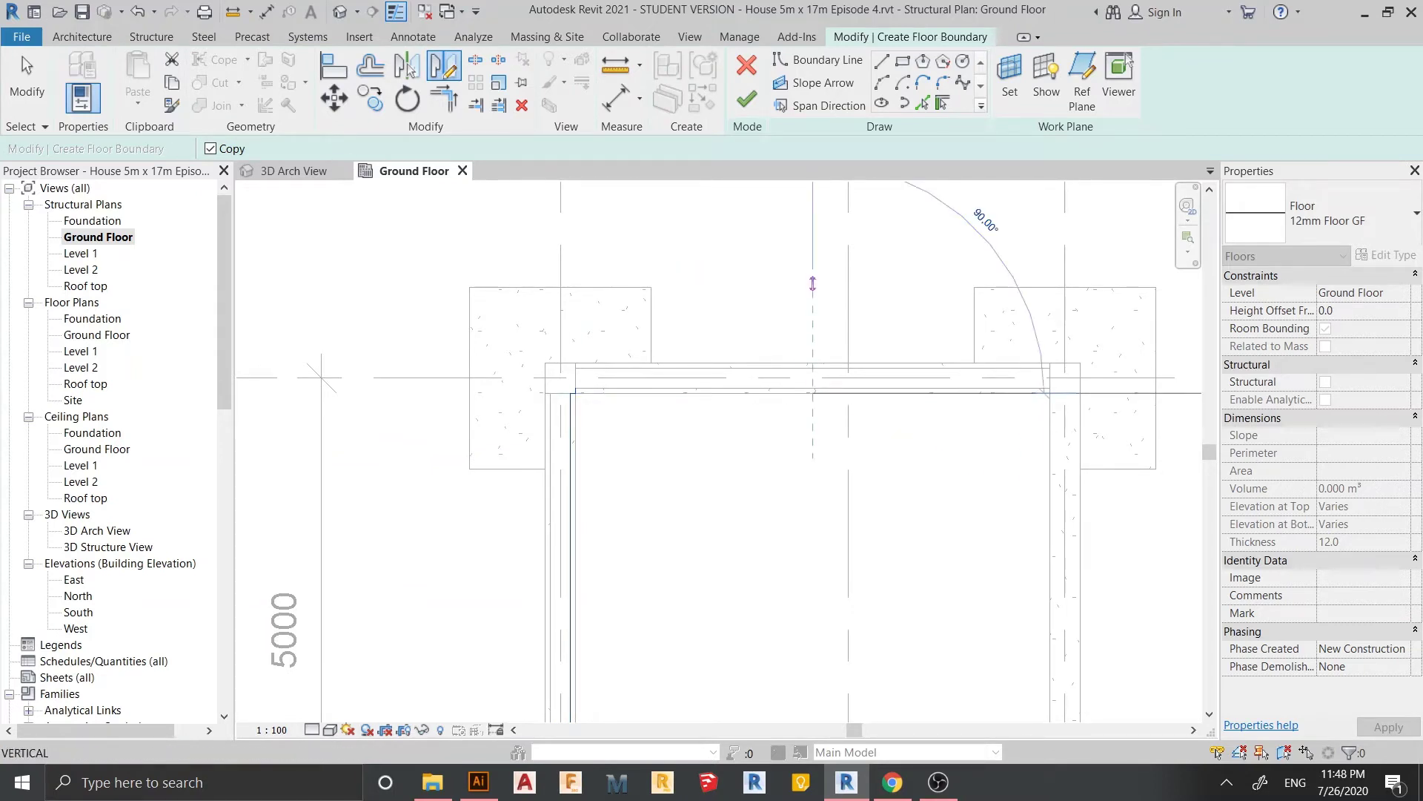
left_click(812, 280)
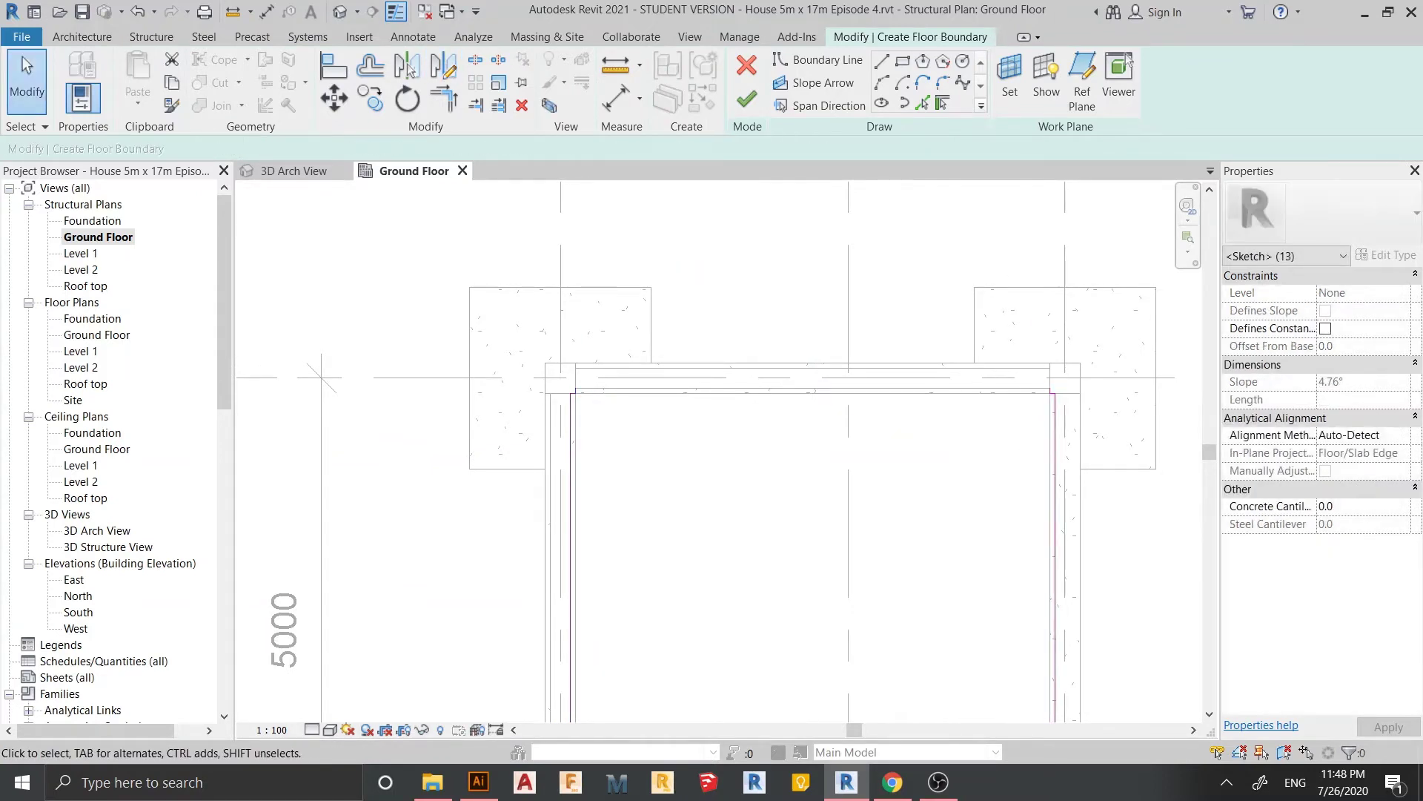
key("Escape")
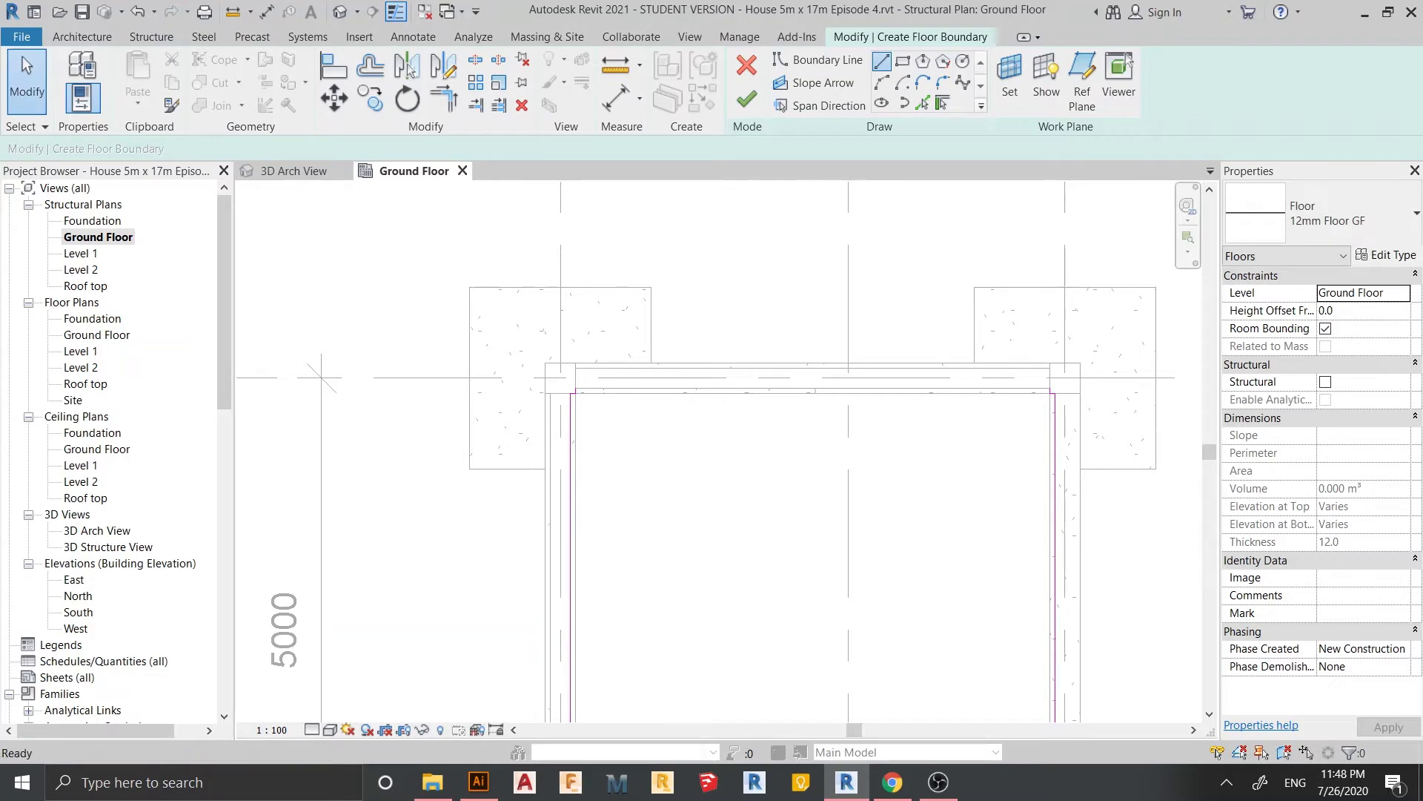
Draw a horizontal boundary line along the inner wall face at grid 5, joining the upper ends of the grid A and grid B boundary lines.
key("l")
key("i")
scroll(572, 439, "up", 12)
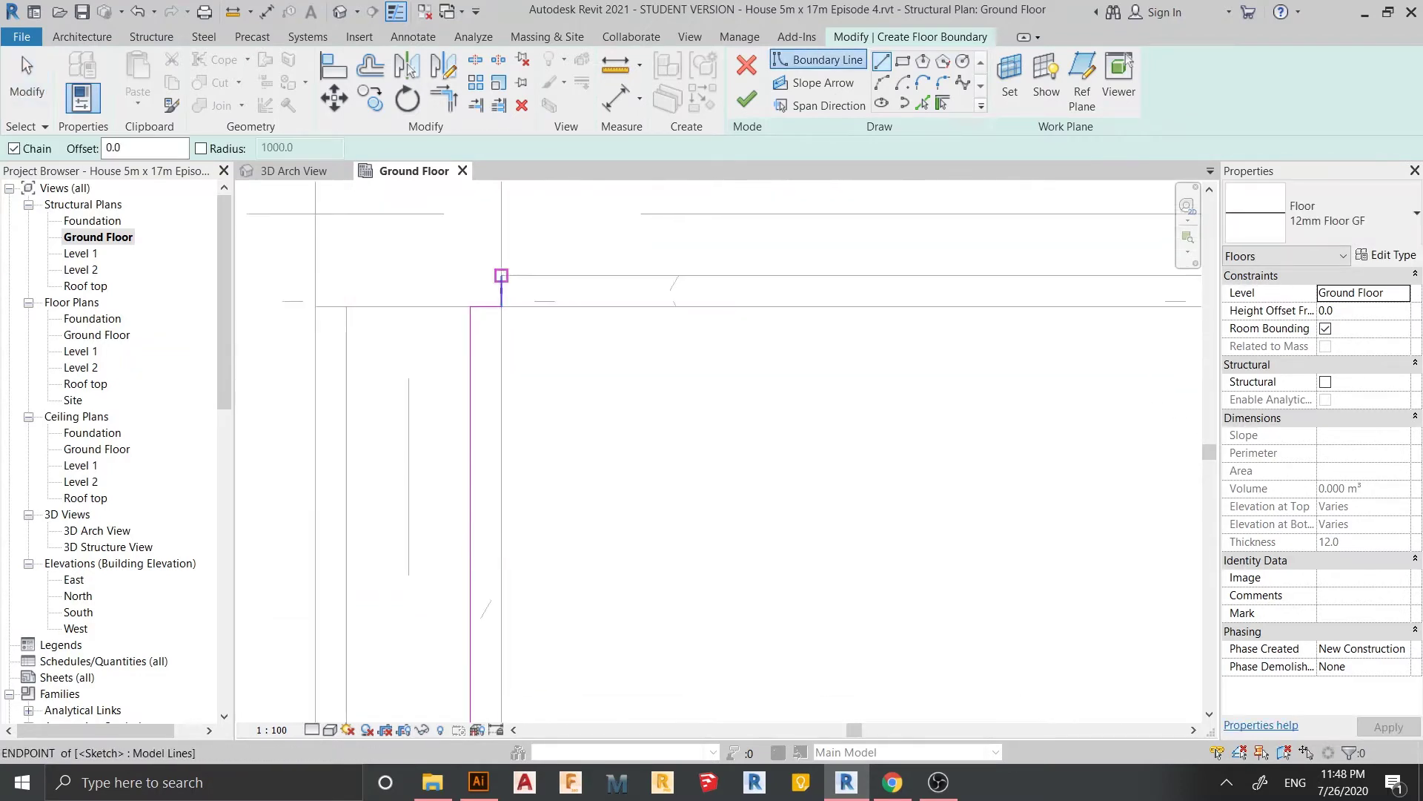
left_click(501, 275)
scroll(964, 275, "down", 2)
middle_click_drag(1010, 275, 611, 273)
middle_click_drag(878, 273, 680, 272)
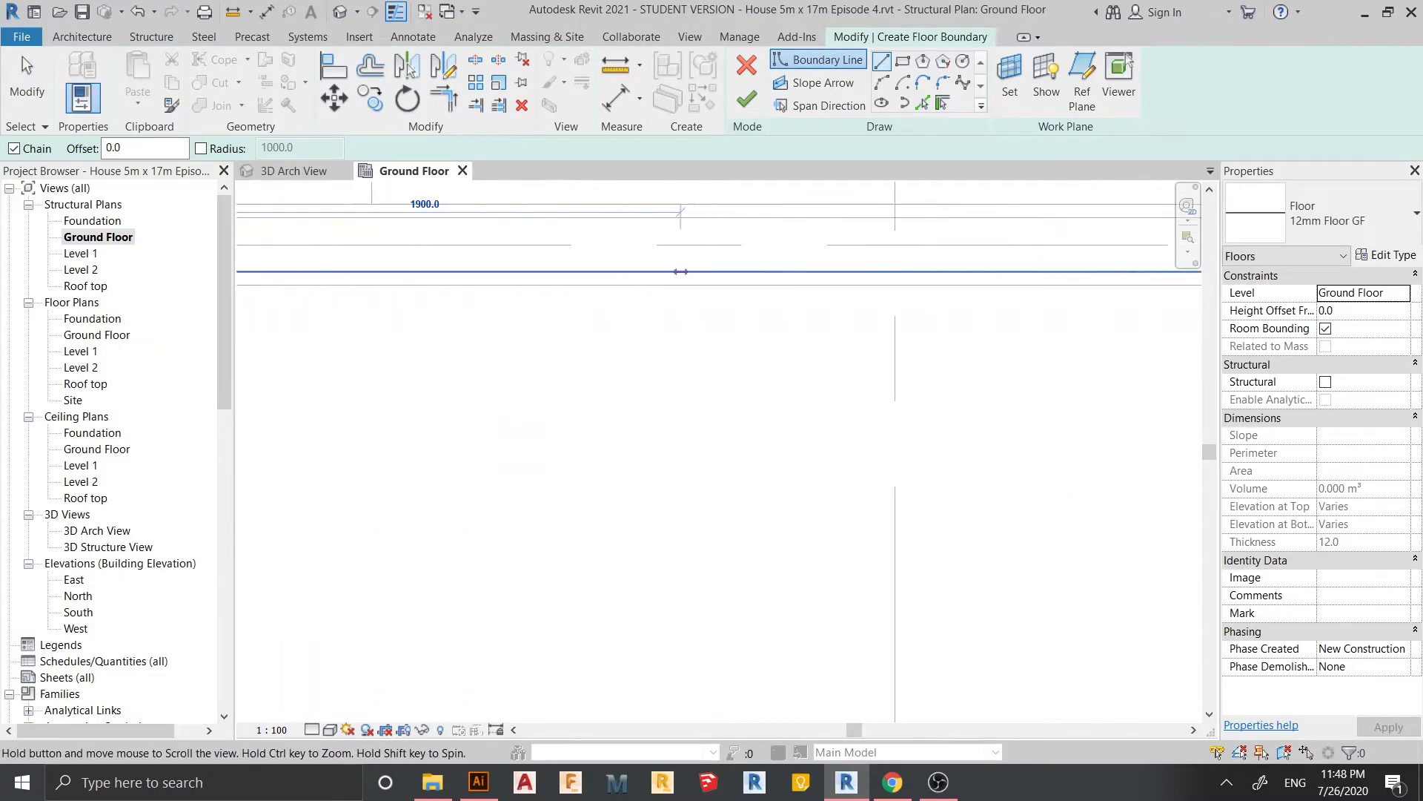
middle_click_drag(980, 272, 532, 272)
scroll(941, 280, "up", 2)
scroll(984, 259, "up", 1)
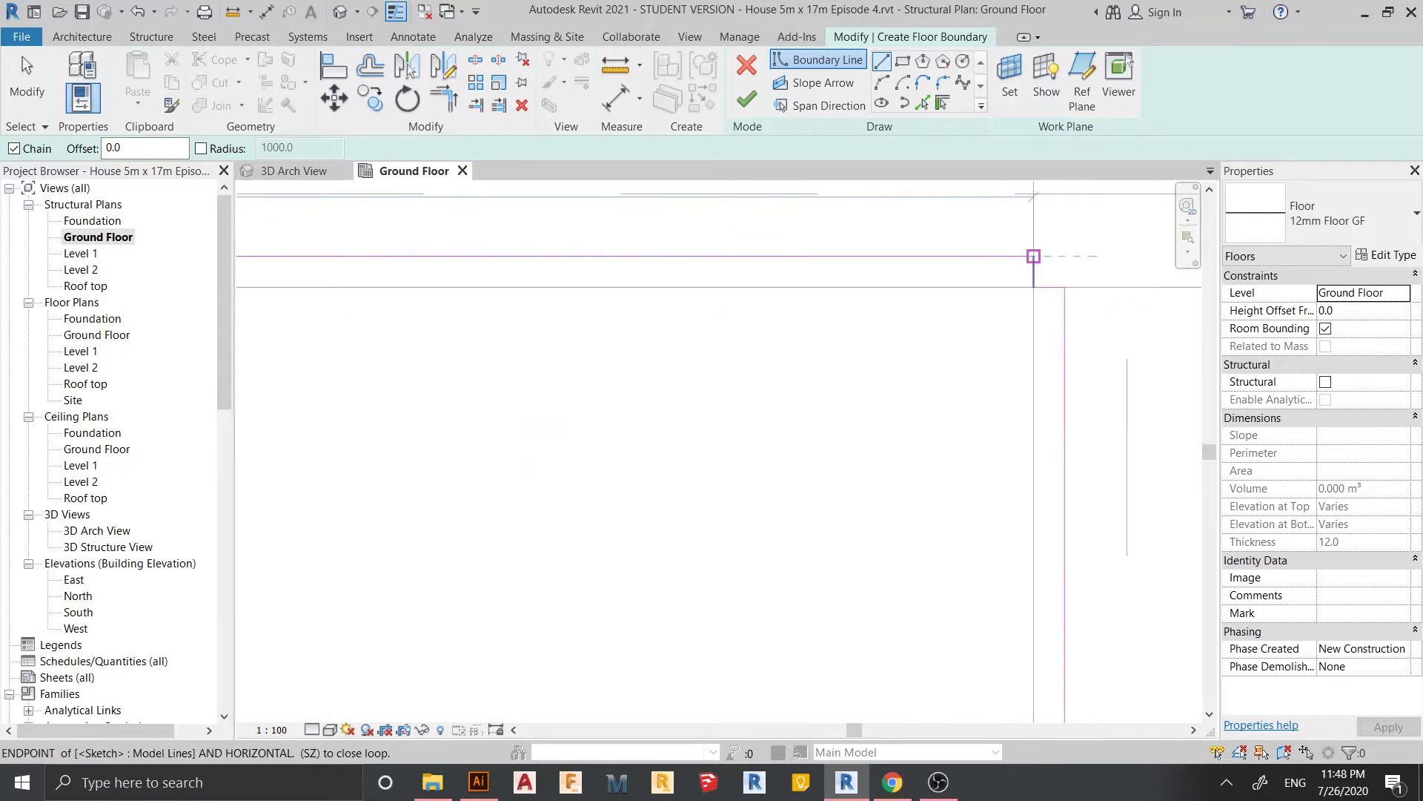
left_click(1033, 256)
key("Escape")
key("Escape")
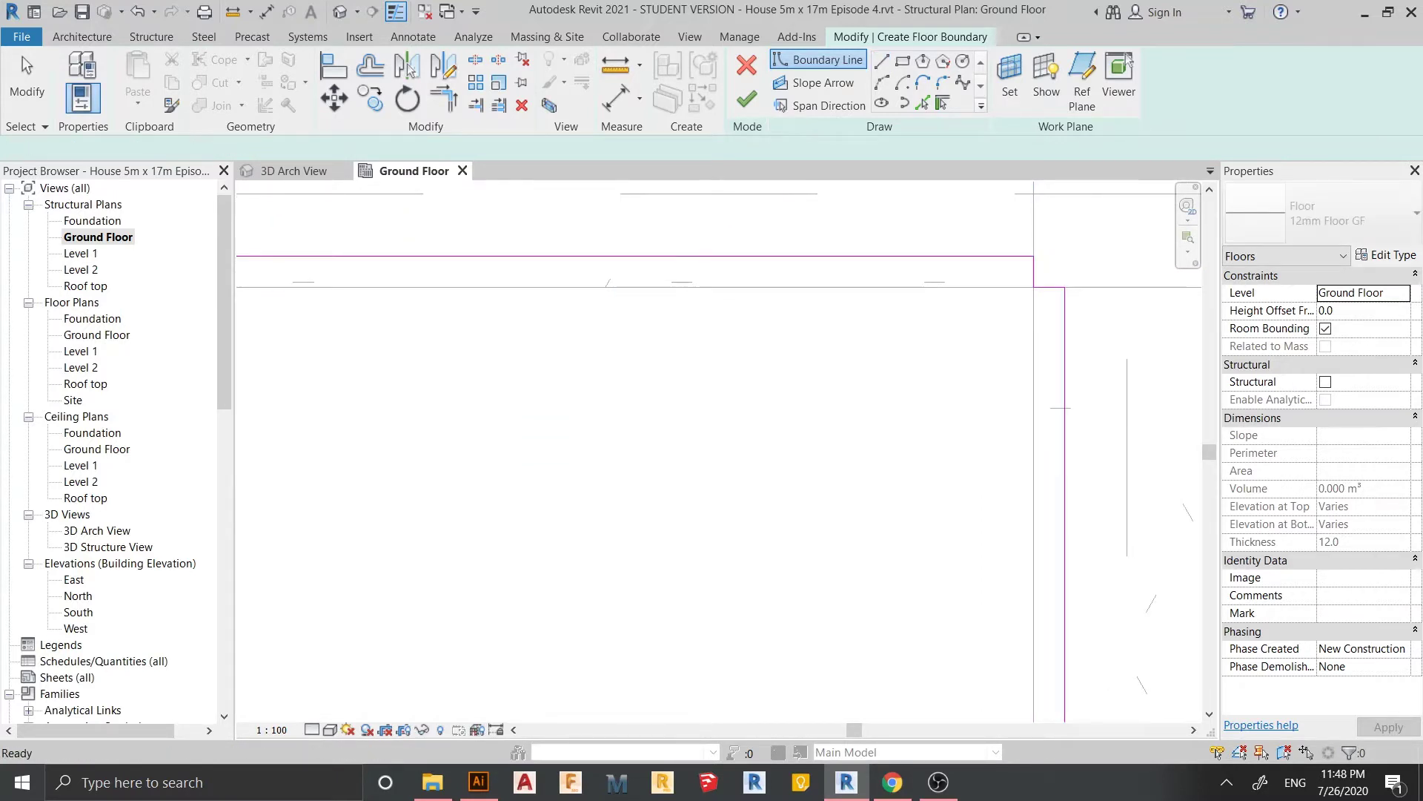
Draw a horizontal boundary line along the outer face of the grid 2 beam, joining the lower ends of the grid A and grid B boundary lines.
scroll(1029, 416, "down", 4)
scroll(1036, 416, "down", 2)
middle_click_drag(1027, 653, 991, 140)
middle_click_drag(986, 679, 953, 115)
scroll(837, 547, "up", 2)
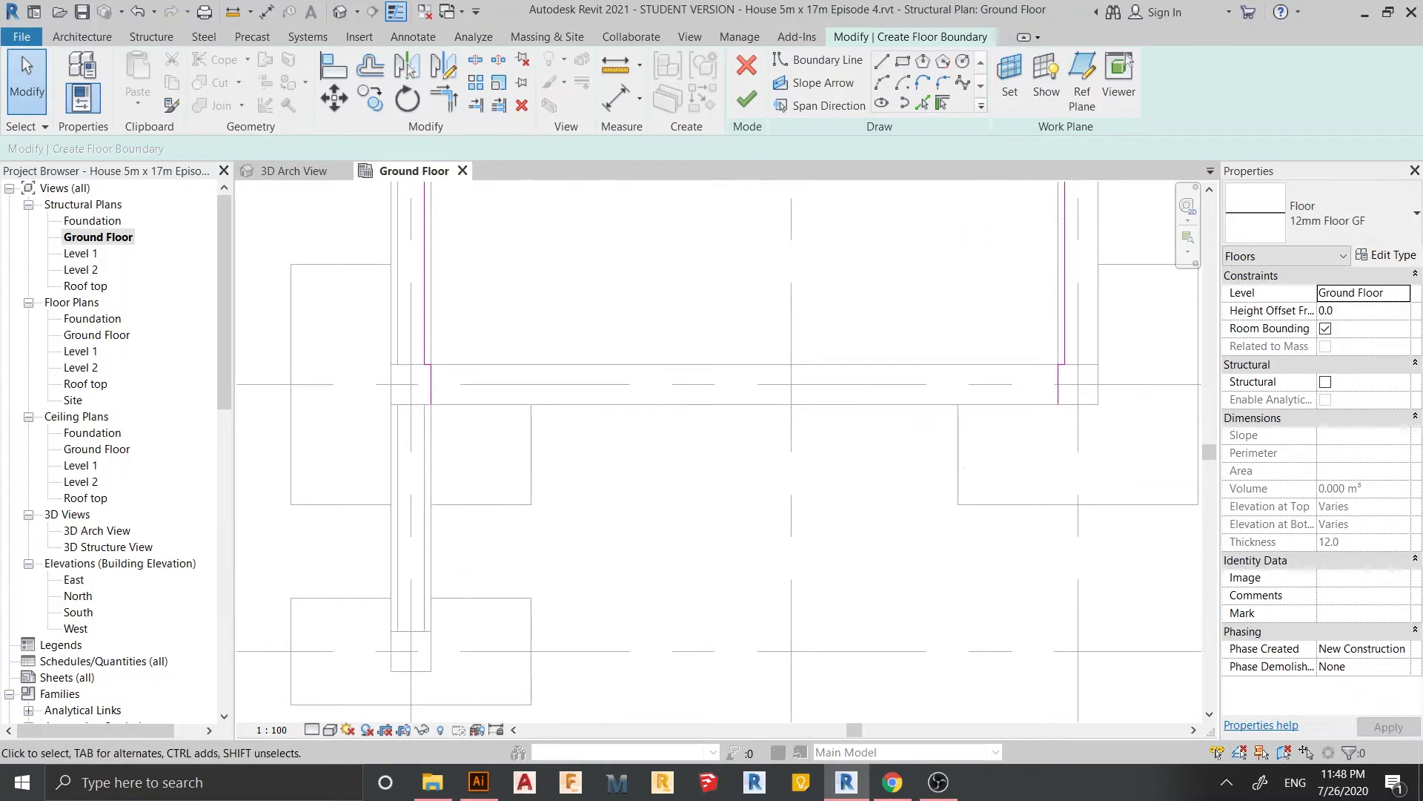
key("l")
key("i")
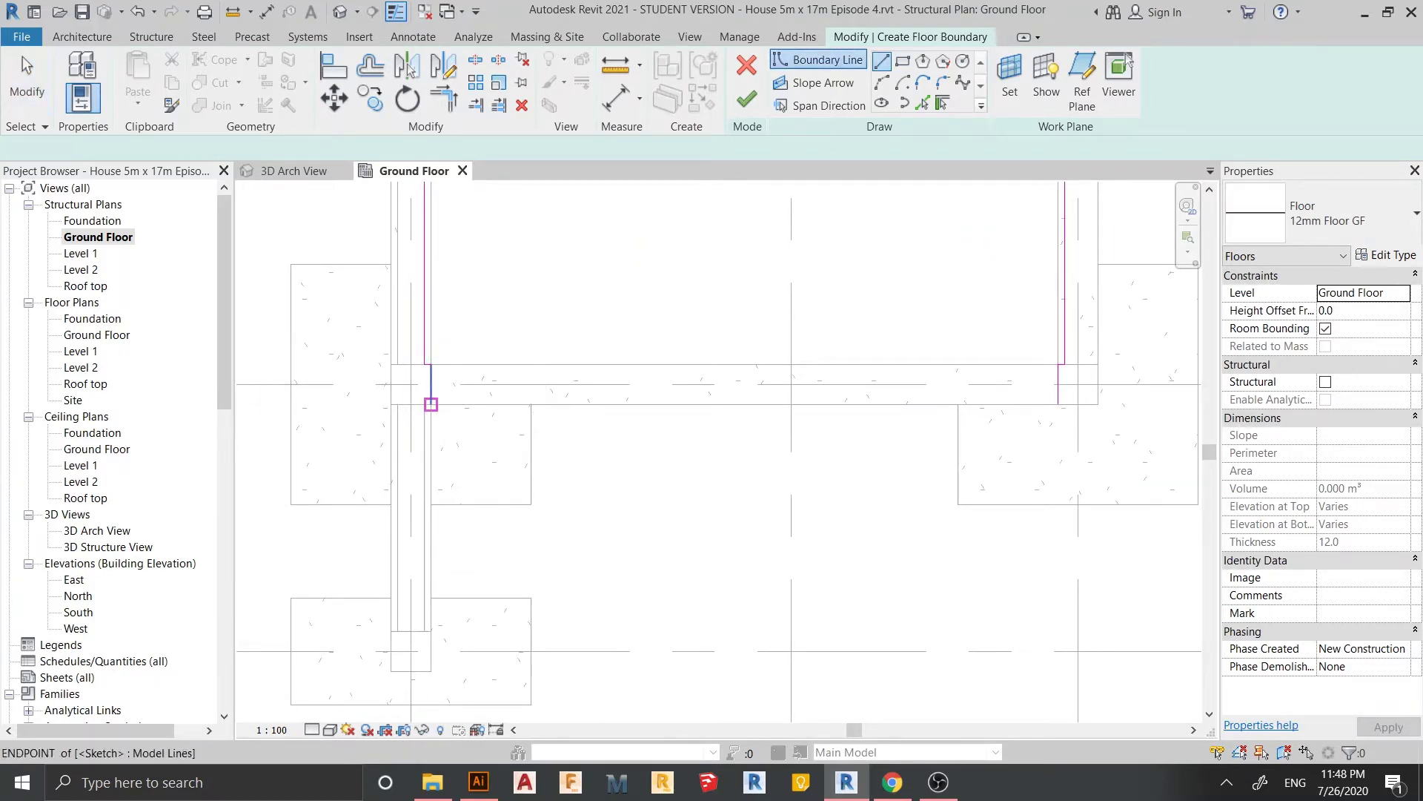
left_click(430, 404)
left_click(1058, 404)
key("Escape")
key("Escape")
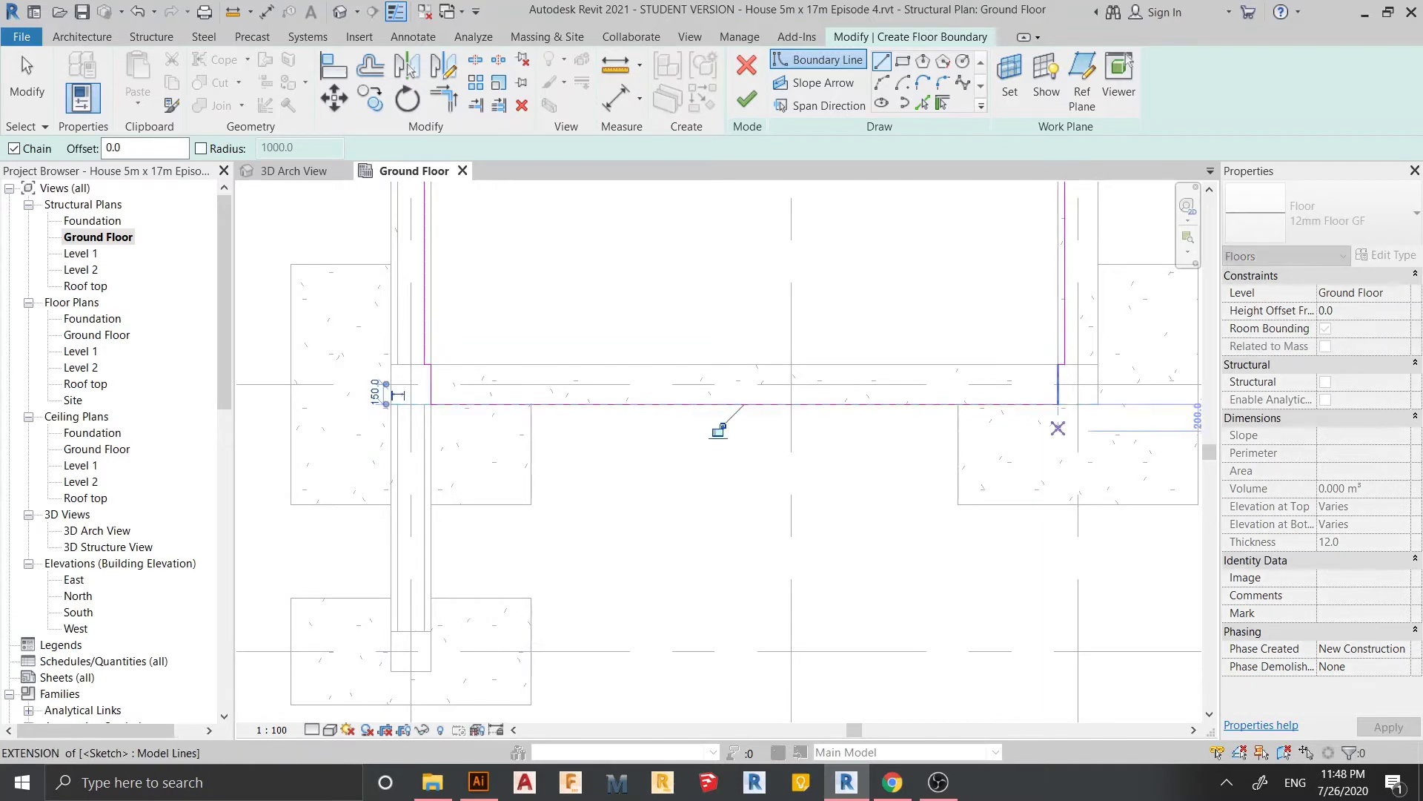
Move the grid B boundary line between grids 2 and 3 out to the outer face of the beam.
scroll(1054, 444, "down", 2)
middle_click_drag(993, 297, 860, 631)
middle_click_drag(927, 428, 858, 400)
scroll(909, 508, "up", 2)
middle_click_drag(949, 326, 948, 293)
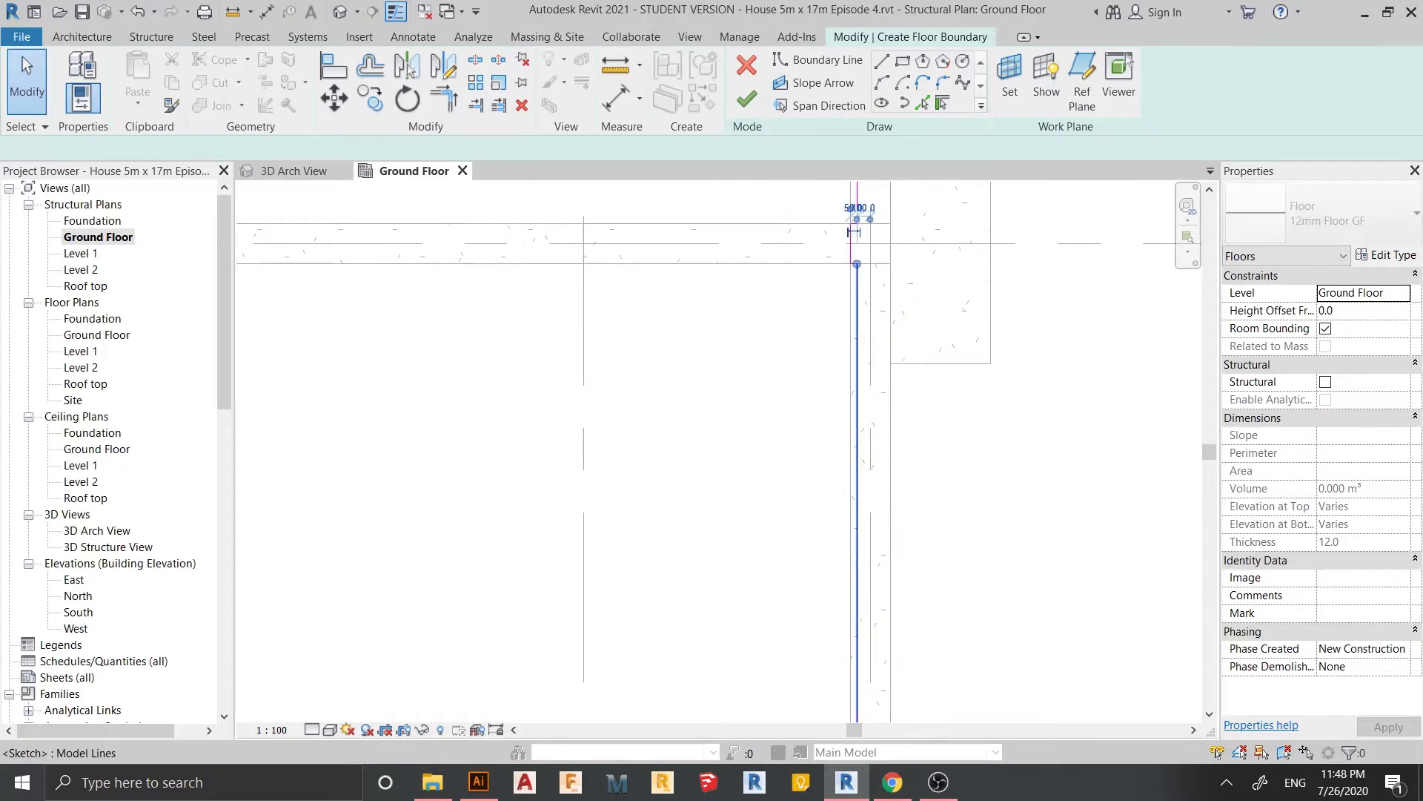
left_click(858, 213)
scroll(990, 493, "down", 2)
key("Escape")
scroll(880, 393, "down", 2)
mouse_move(880, 393)
middle_mouse_down()
mouse_move(880, 235)
mouse_move(882, 628)
middle_mouse_up()
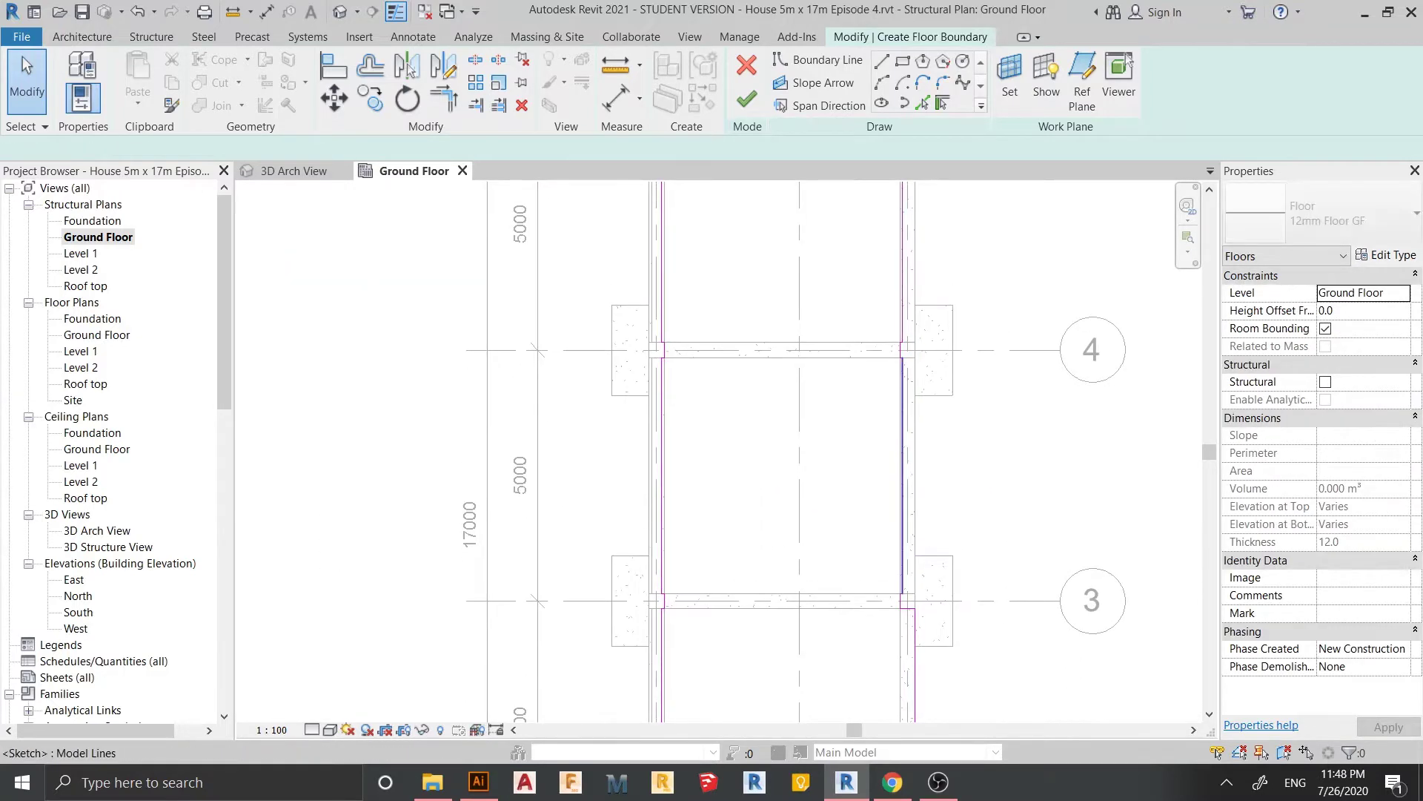
Move the grid B boundary line between grids 3 and 4 out to the outer beam face.
left_click(782, 326)
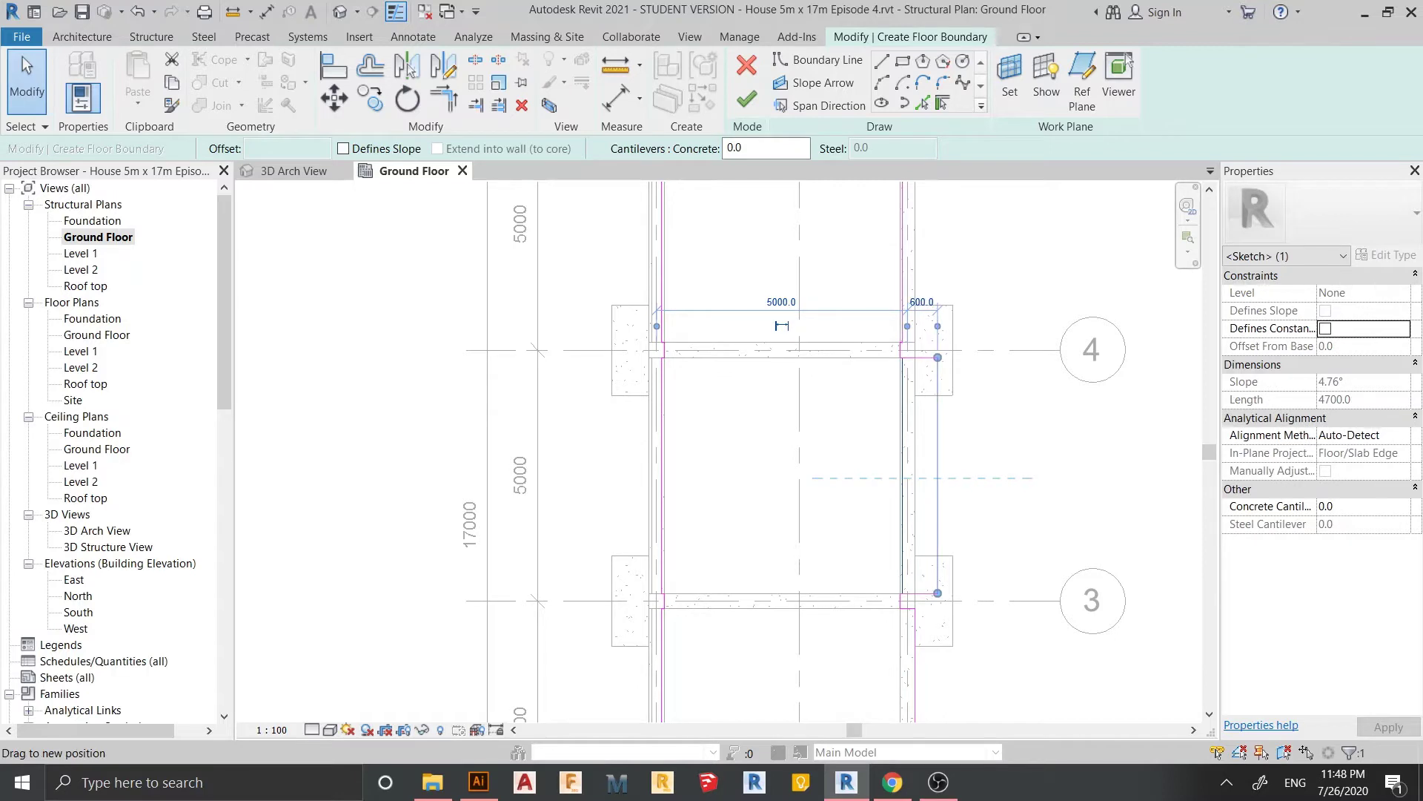
scroll(925, 427, "up", 3)
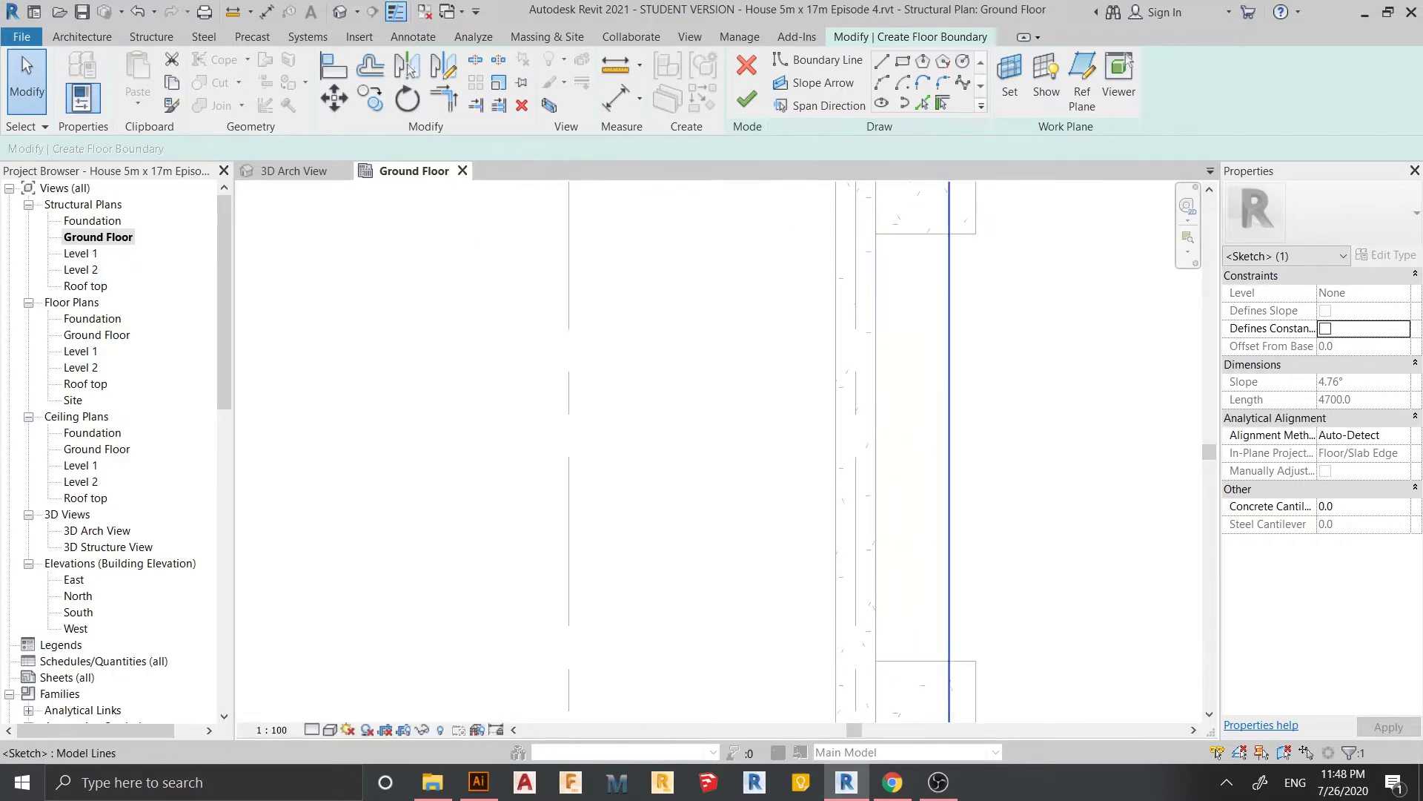
left_click_drag(948, 524, 877, 524)
left_click(928, 469)
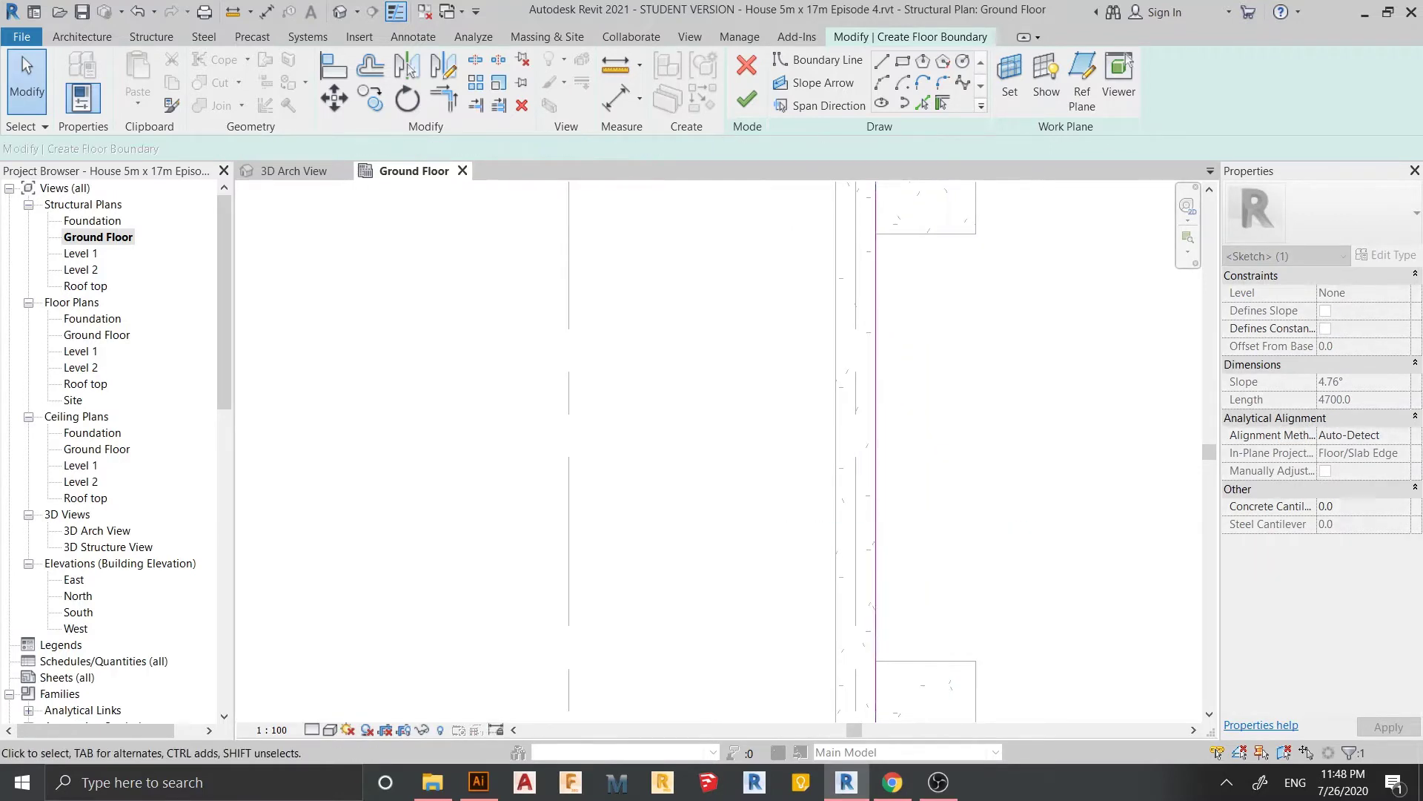
Move the grid B boundary line between grids 4 and 5 out to the outer beam face and deselect it.
scroll(927, 466, "down", 4)
middle_click_drag(927, 466, 902, 705)
scroll(890, 556, "up", 4)
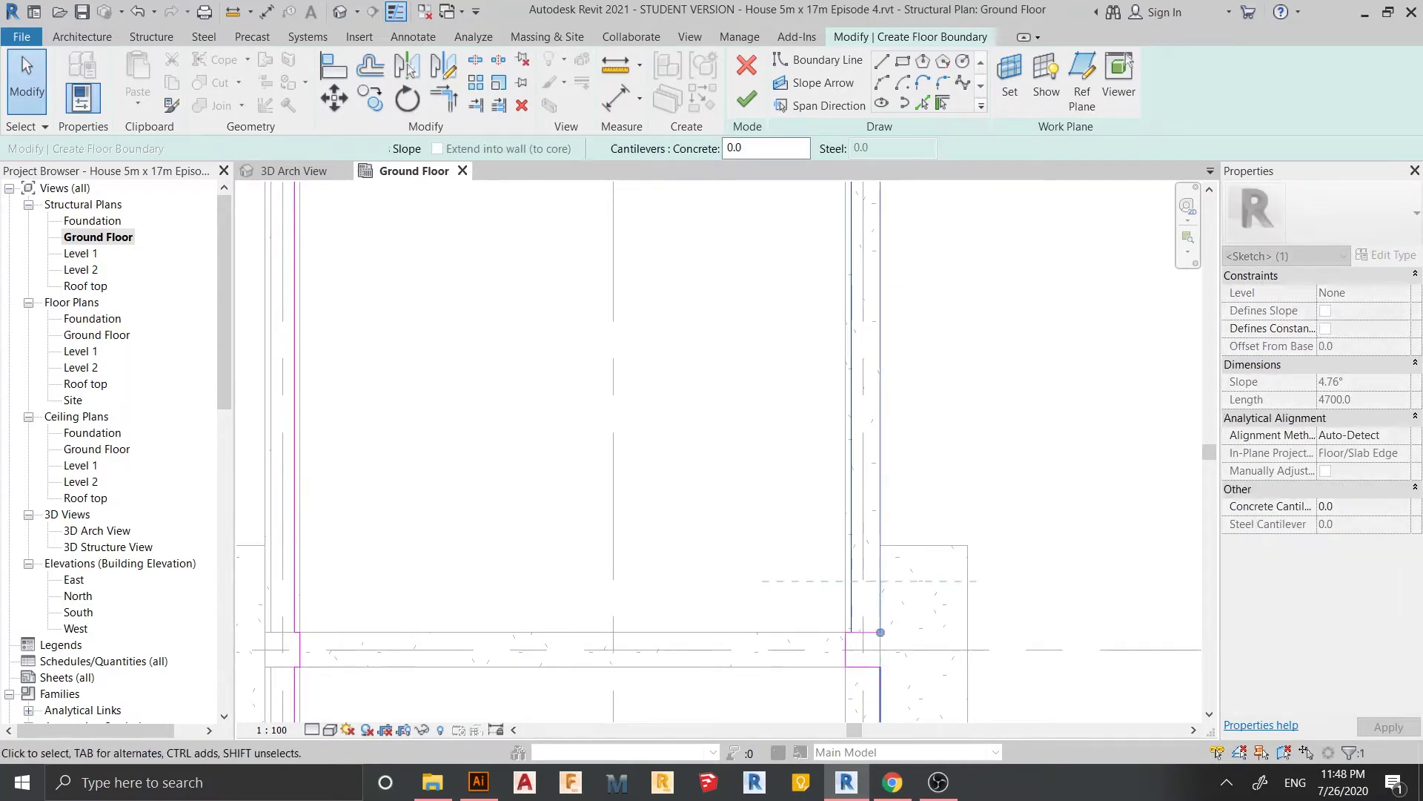
key("Escape")
Set the floor's height offset from the Ground Floor level to 12.0 and finish the boundary sketch.
scroll(976, 513, "down", 4)
middle_click_drag(957, 656, 891, 213)
scroll(901, 396, "down", 2)
middle_click_drag(900, 396, 895, 352)
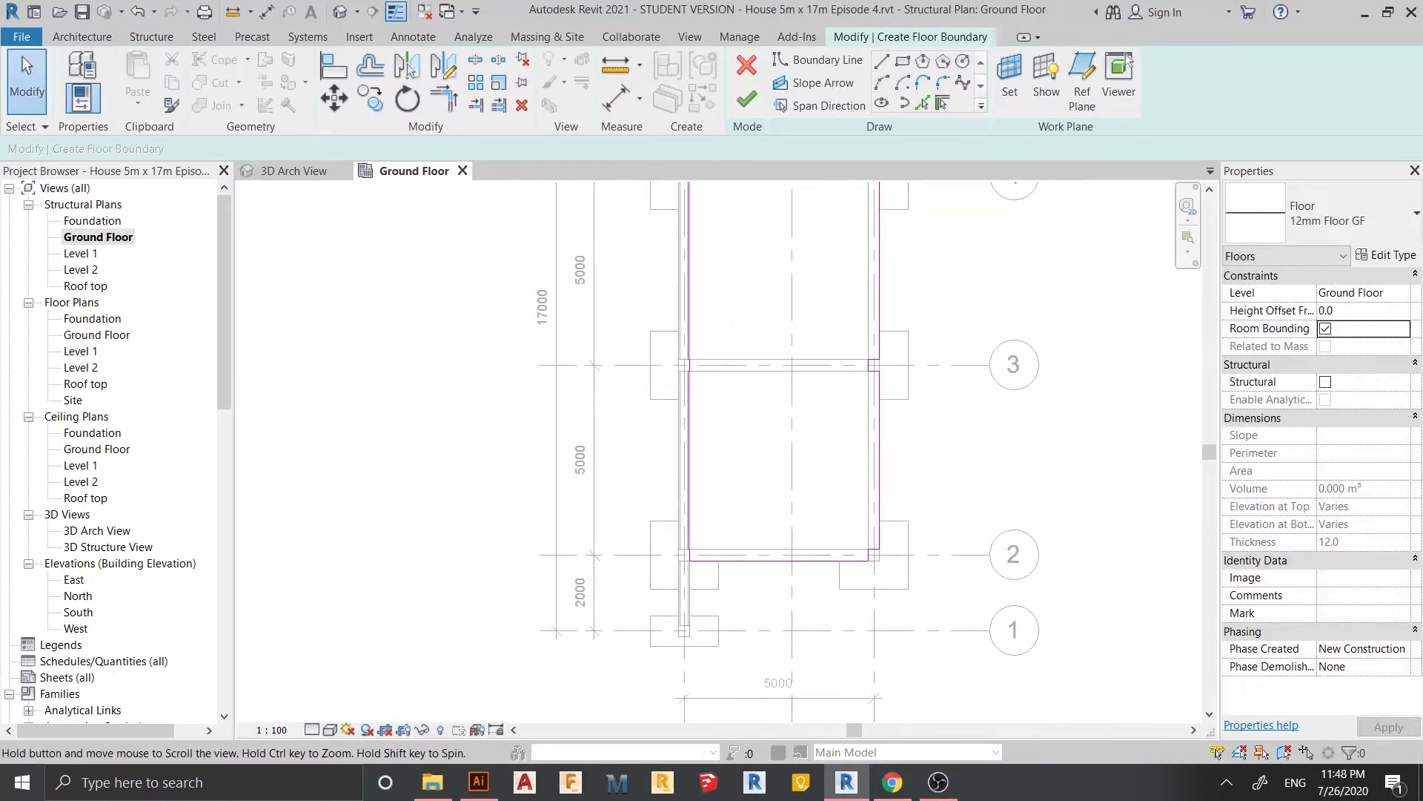
middle_click_drag(791, 314, 767, 442)
scroll(768, 443, "down", 5)
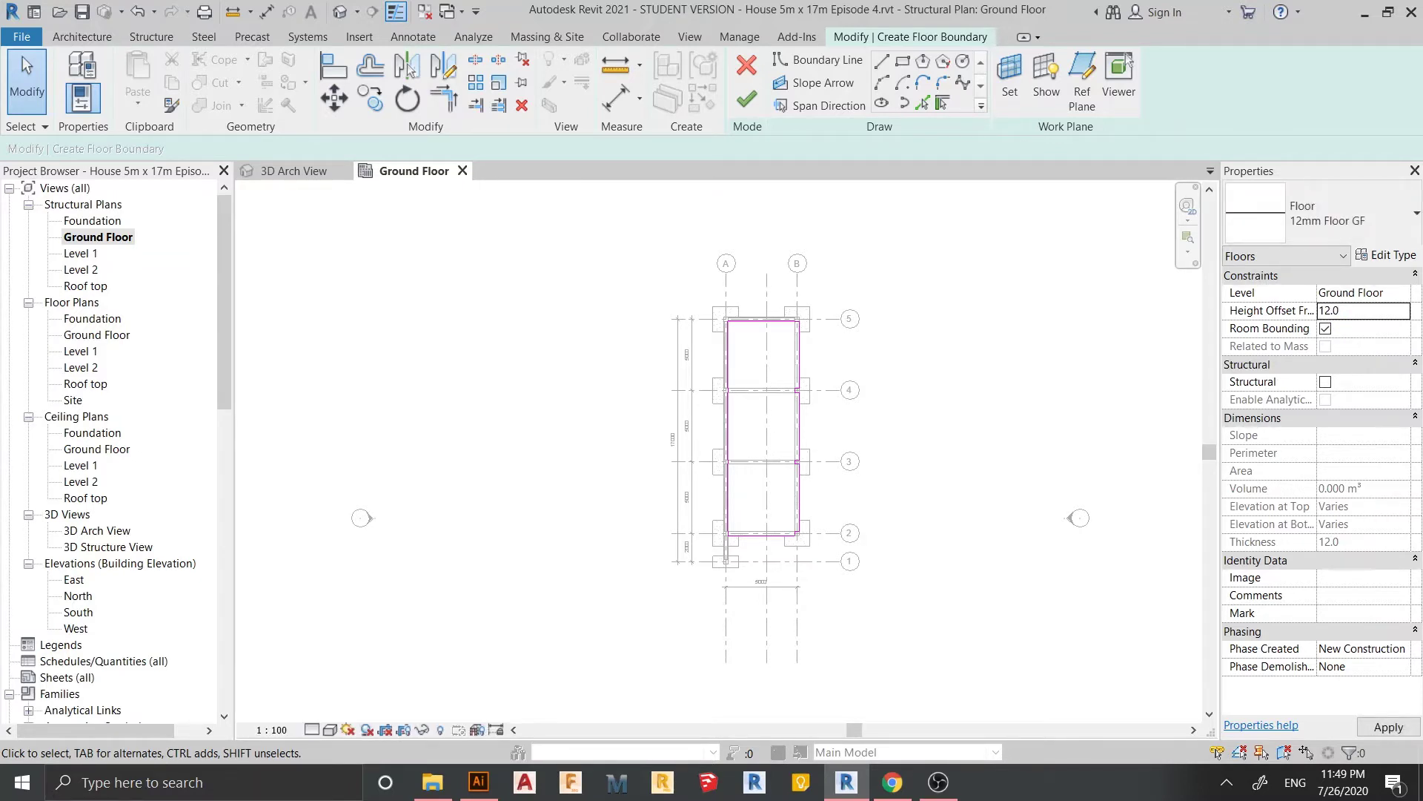
left_click(747, 99)
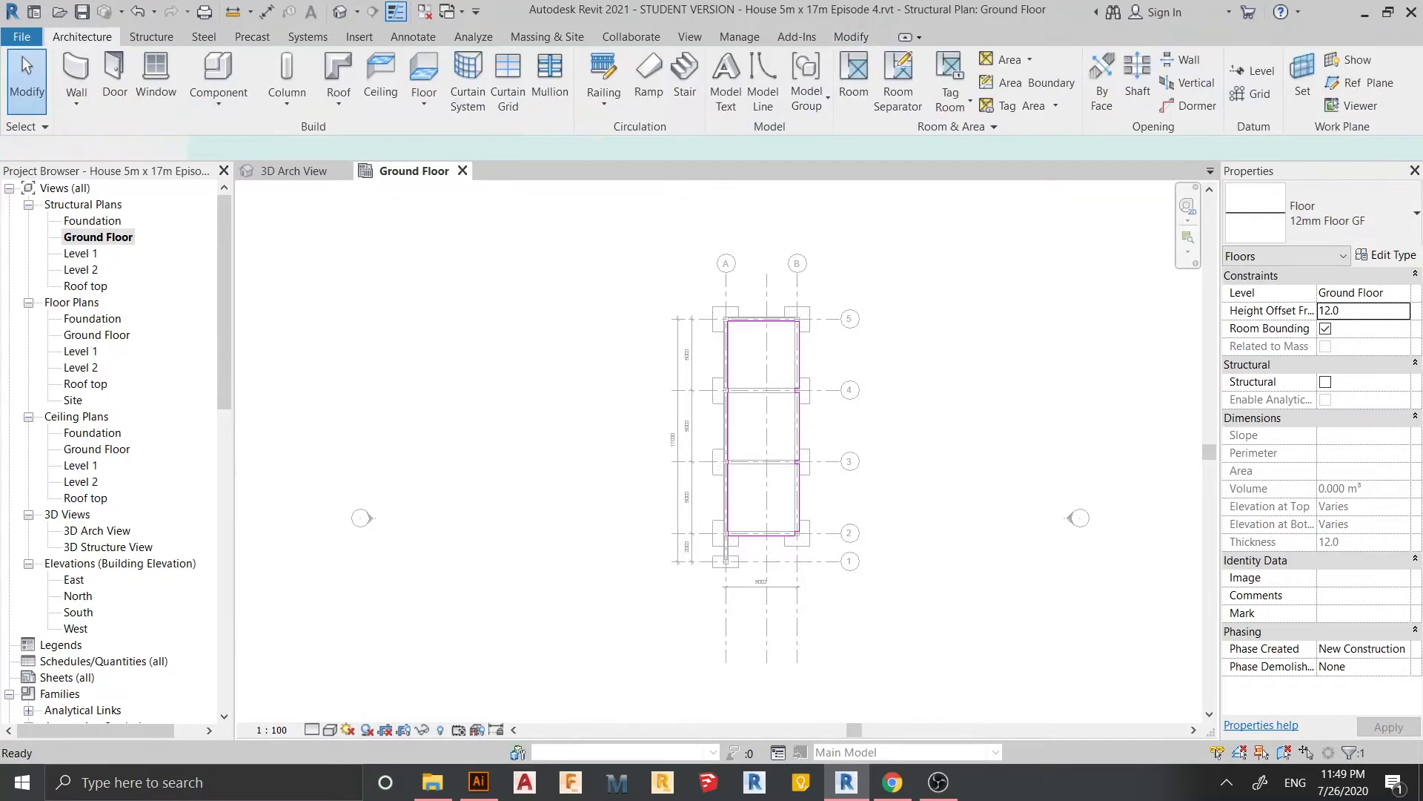
key("Escape")
Switch the Ground Floor structural plan to a realistic visual style that displays the material textures.
middle_click_drag(871, 475, 859, 418)
scroll(863, 473, "up", 2)
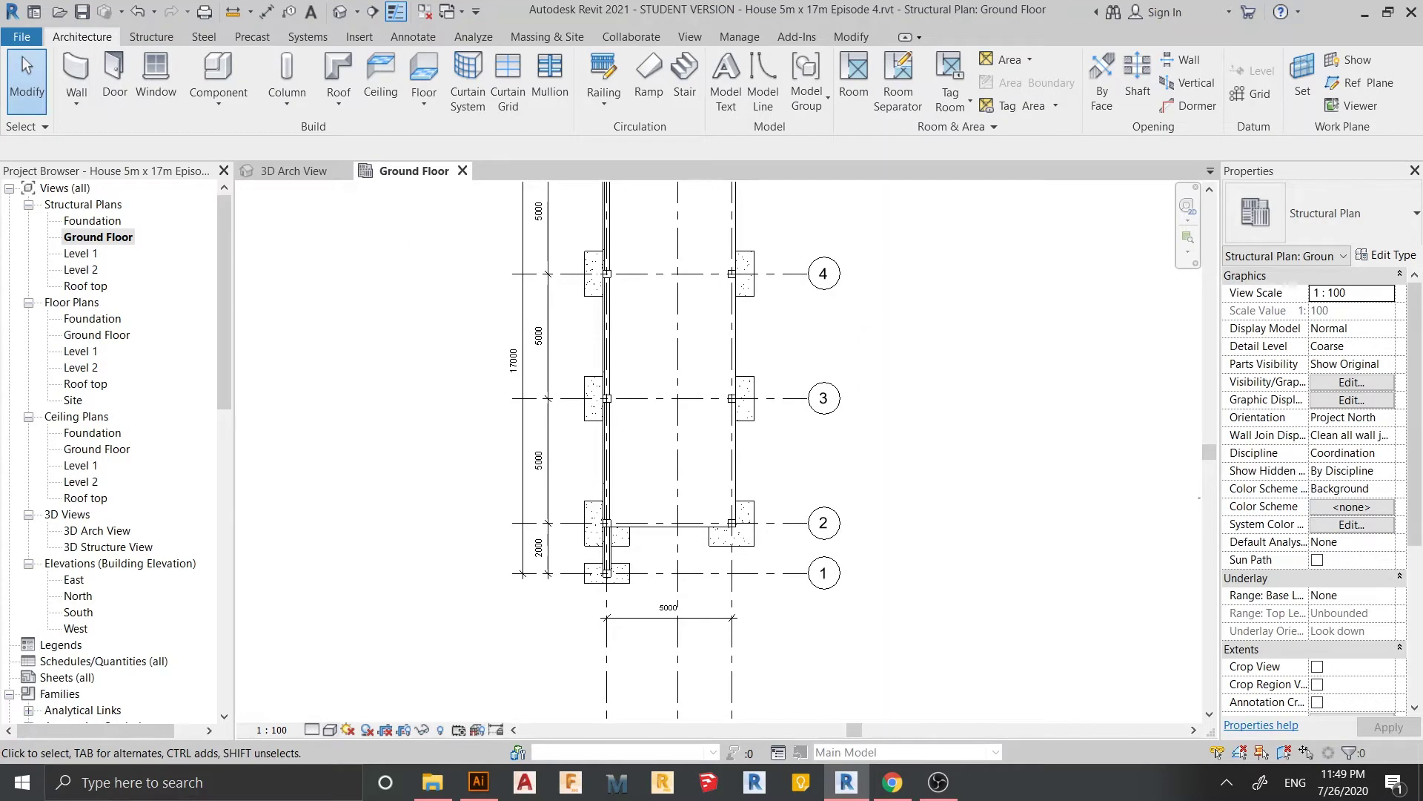
left_click(330, 730)
left_click(364, 710)
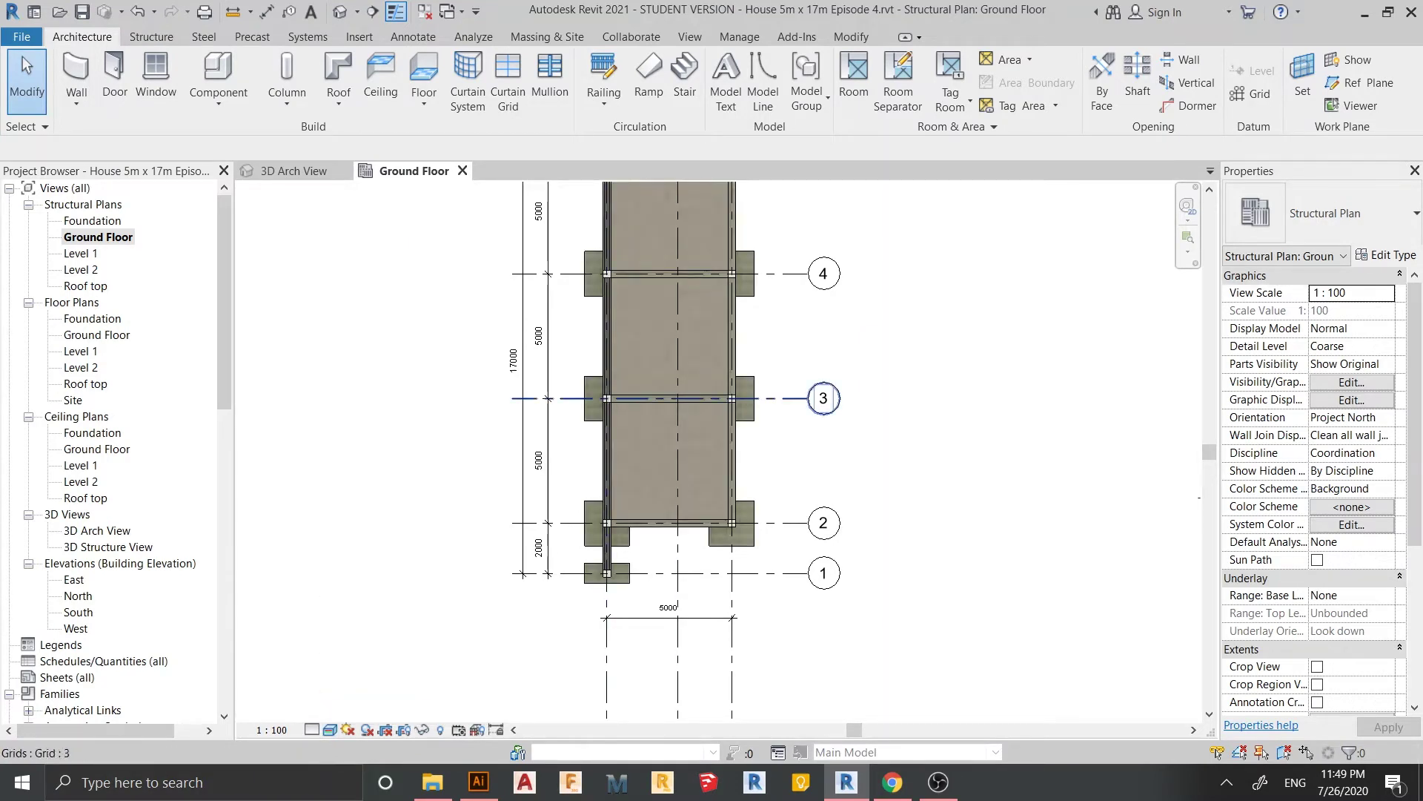
scroll(631, 417, "up", 3)
middle_click_drag(630, 417, 567, 443)
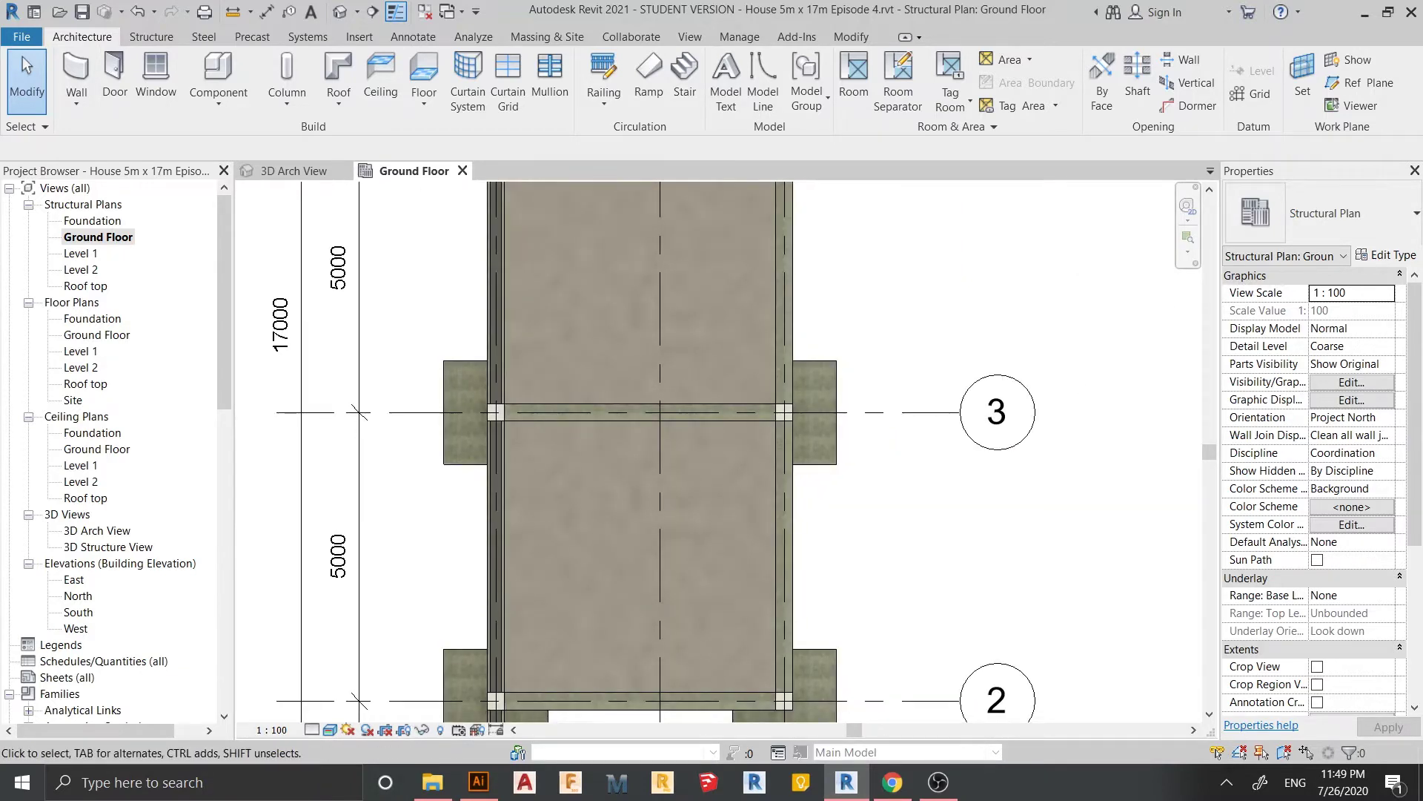
scroll(895, 502, "down", 4)
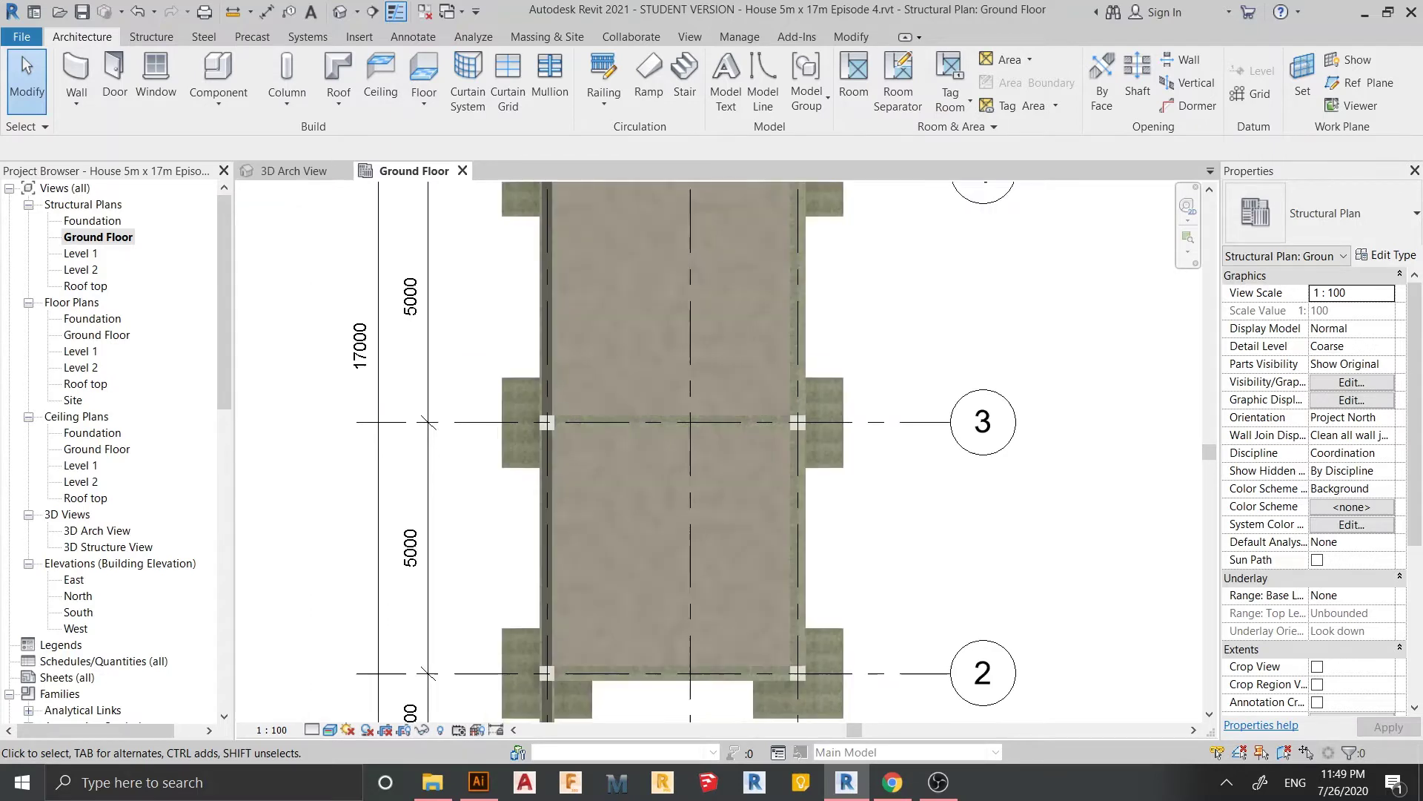
Open the 3D Arch View and turn its shadows off.
left_click(293, 171)
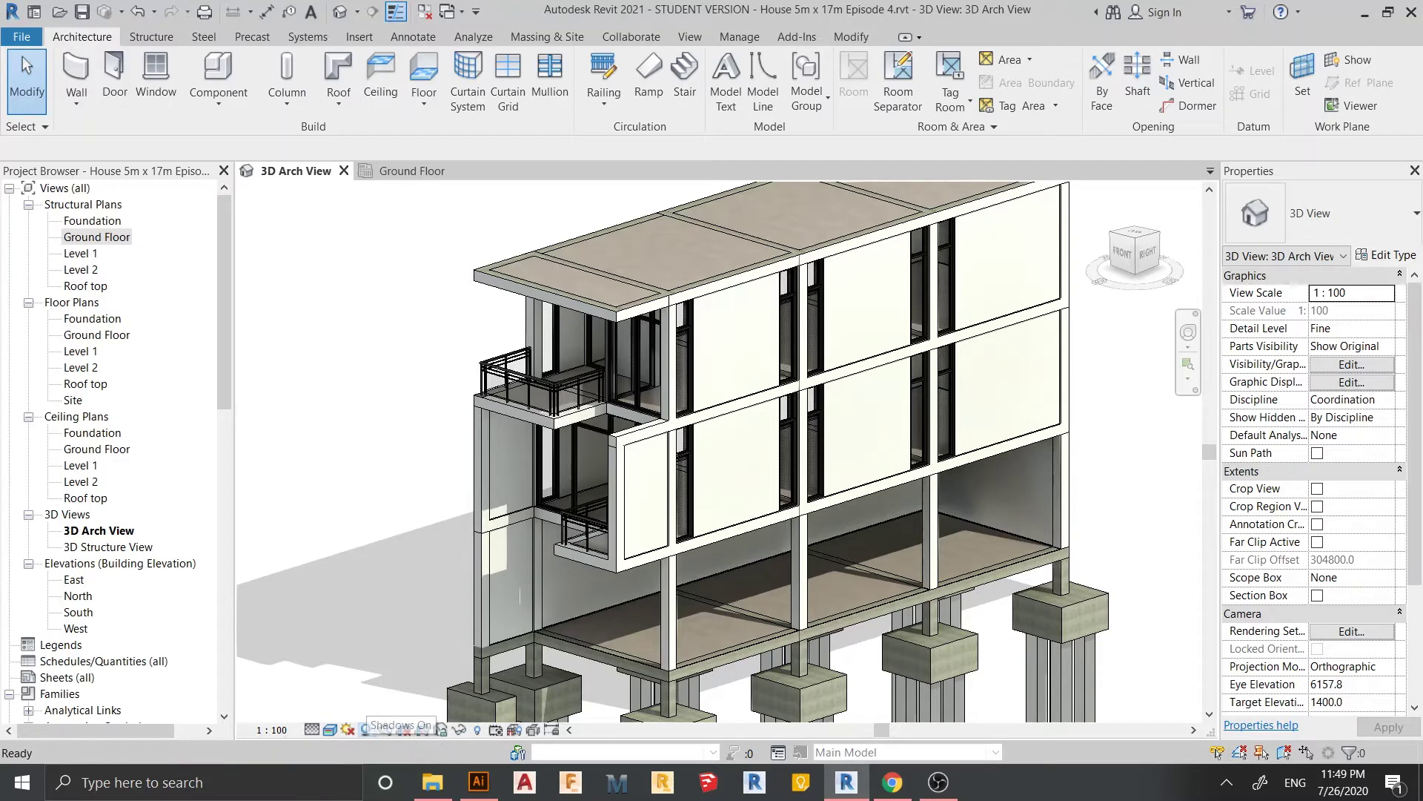
left_click(365, 729)
scroll(485, 471, "down", 2)
middle_click_drag(486, 471, 540, 349)
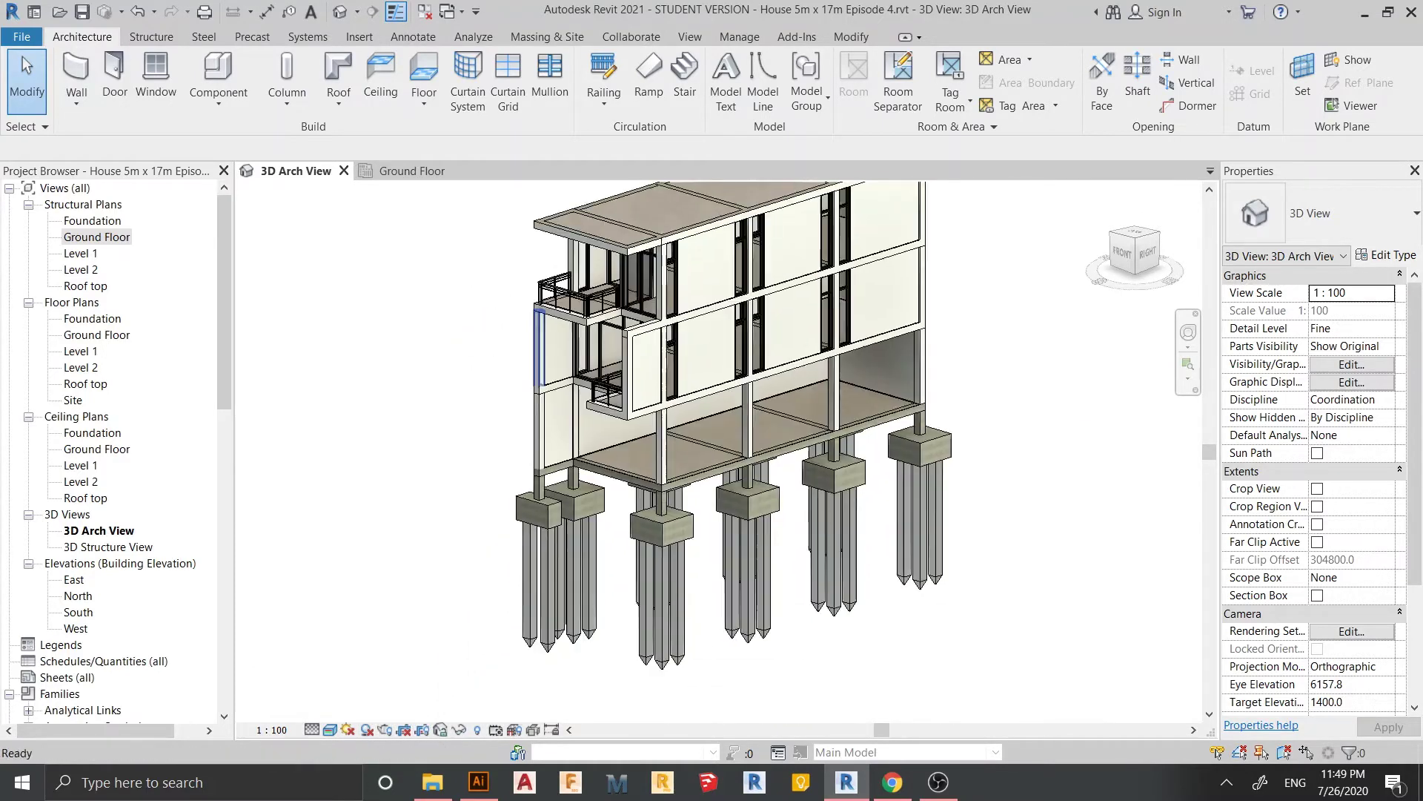
Examine the new ground floor finish around the front columns and along the beam edges in 3D.
middle_click_drag(747, 564, 660, 537, "shift")
scroll(606, 456, "up", 2)
middle_click_drag(607, 456, 640, 519)
middle_click_drag(623, 311, 615, 348, "shift")
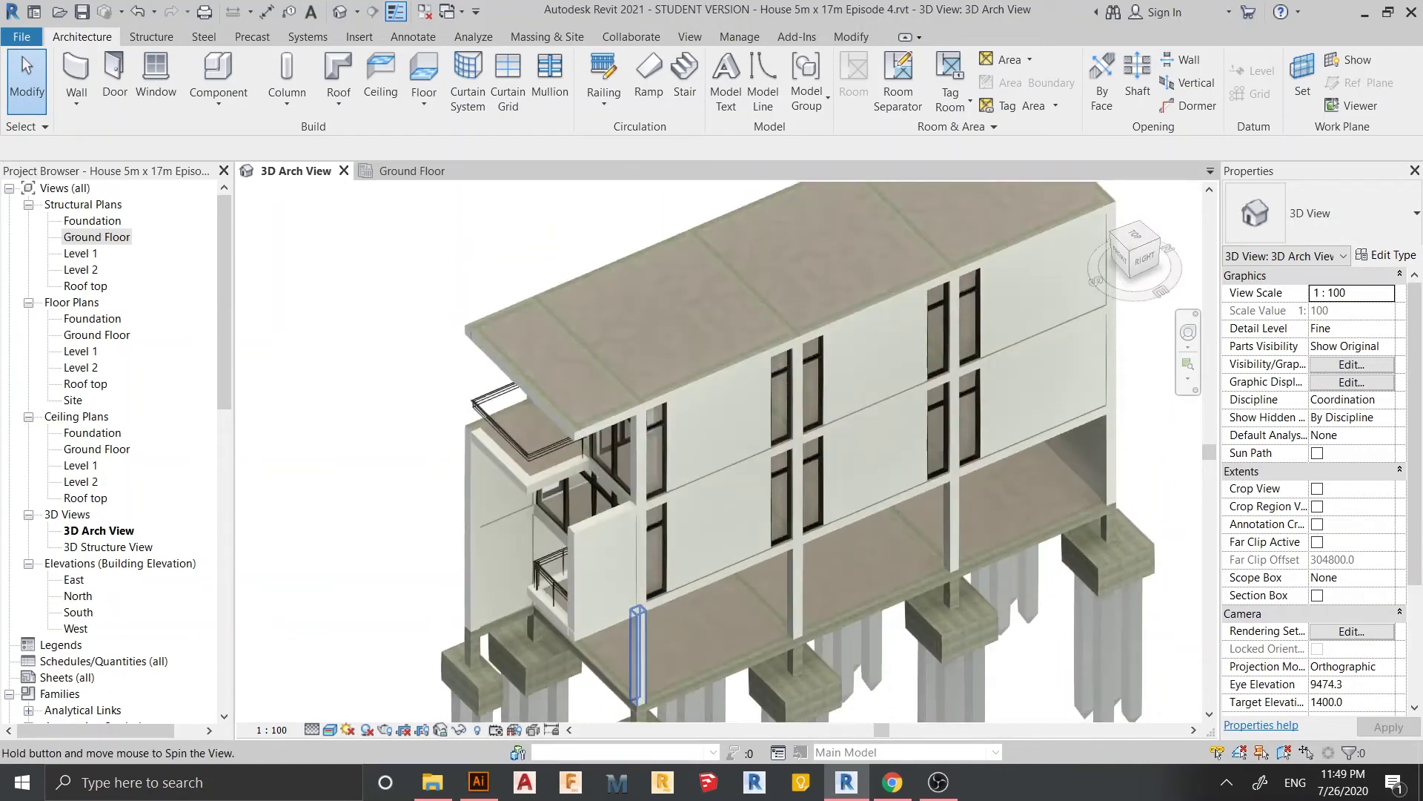
scroll(630, 385, "down", 2)
scroll(645, 541, "up", 5)
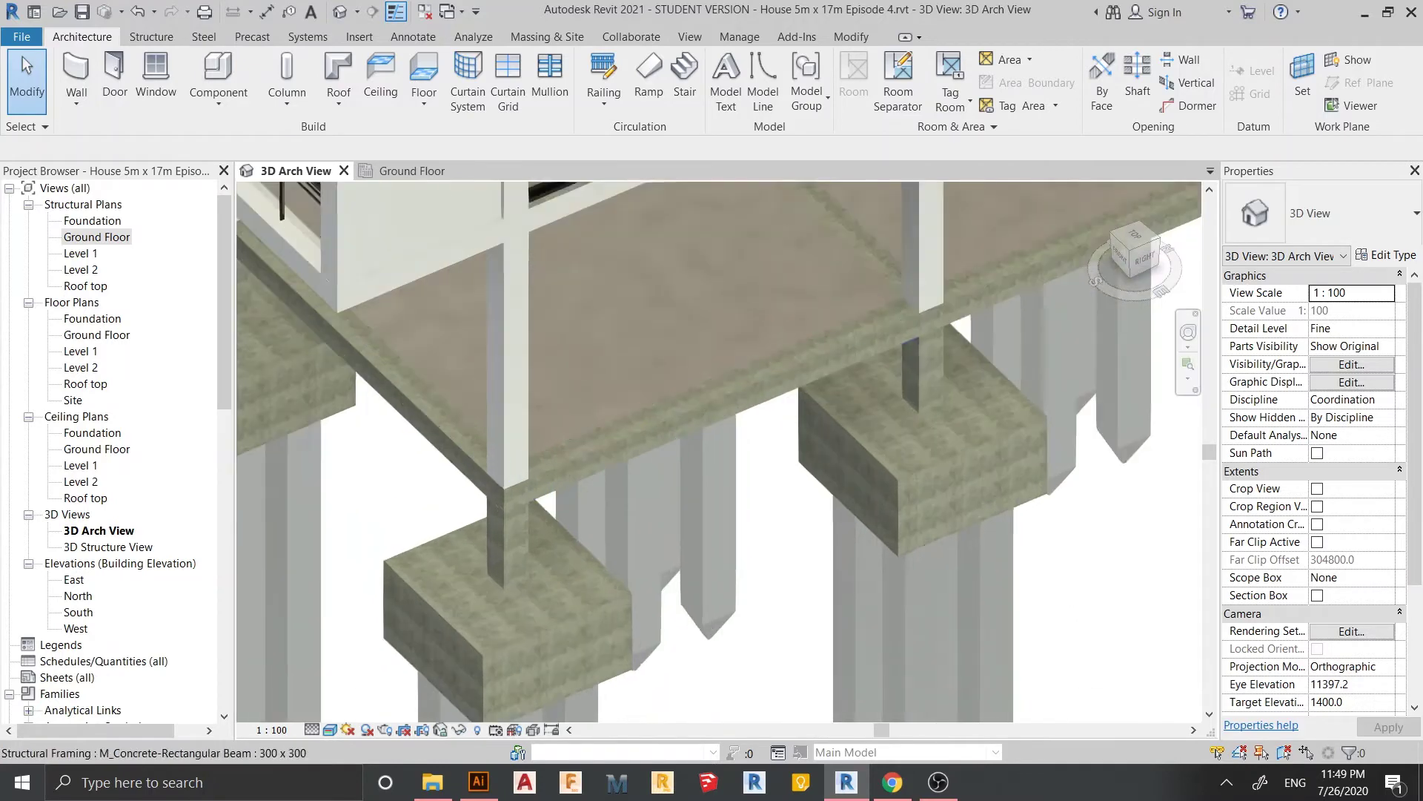
scroll(601, 512, "down", 1)
middle_click_drag(569, 314, 584, 475)
scroll(585, 474, "up", 2)
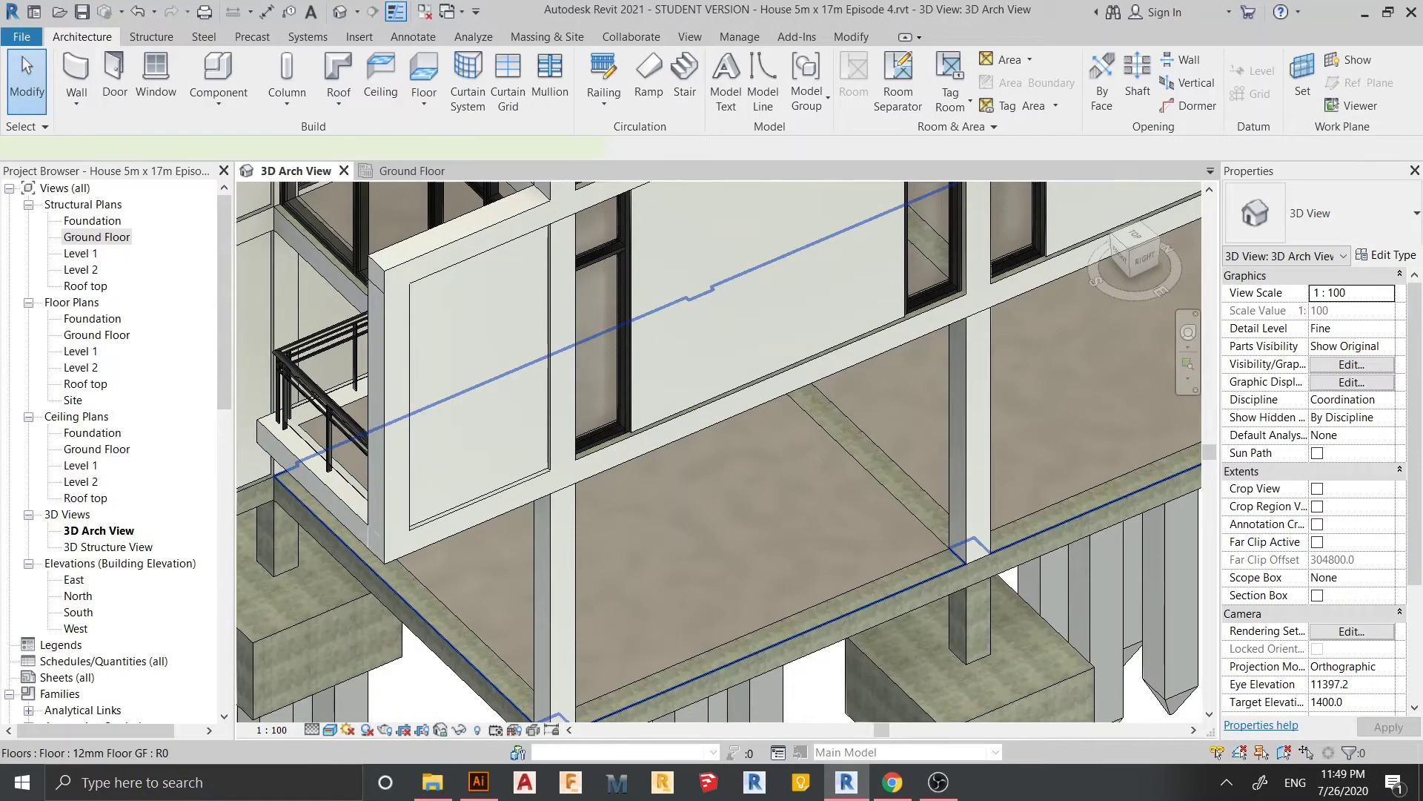
Select the 12mm Floor GF finish and open the material of its 12 mm structure layer for editing.
left_click(674, 679)
scroll(608, 708, "down", 1)
middle_click_drag(608, 708, 586, 600)
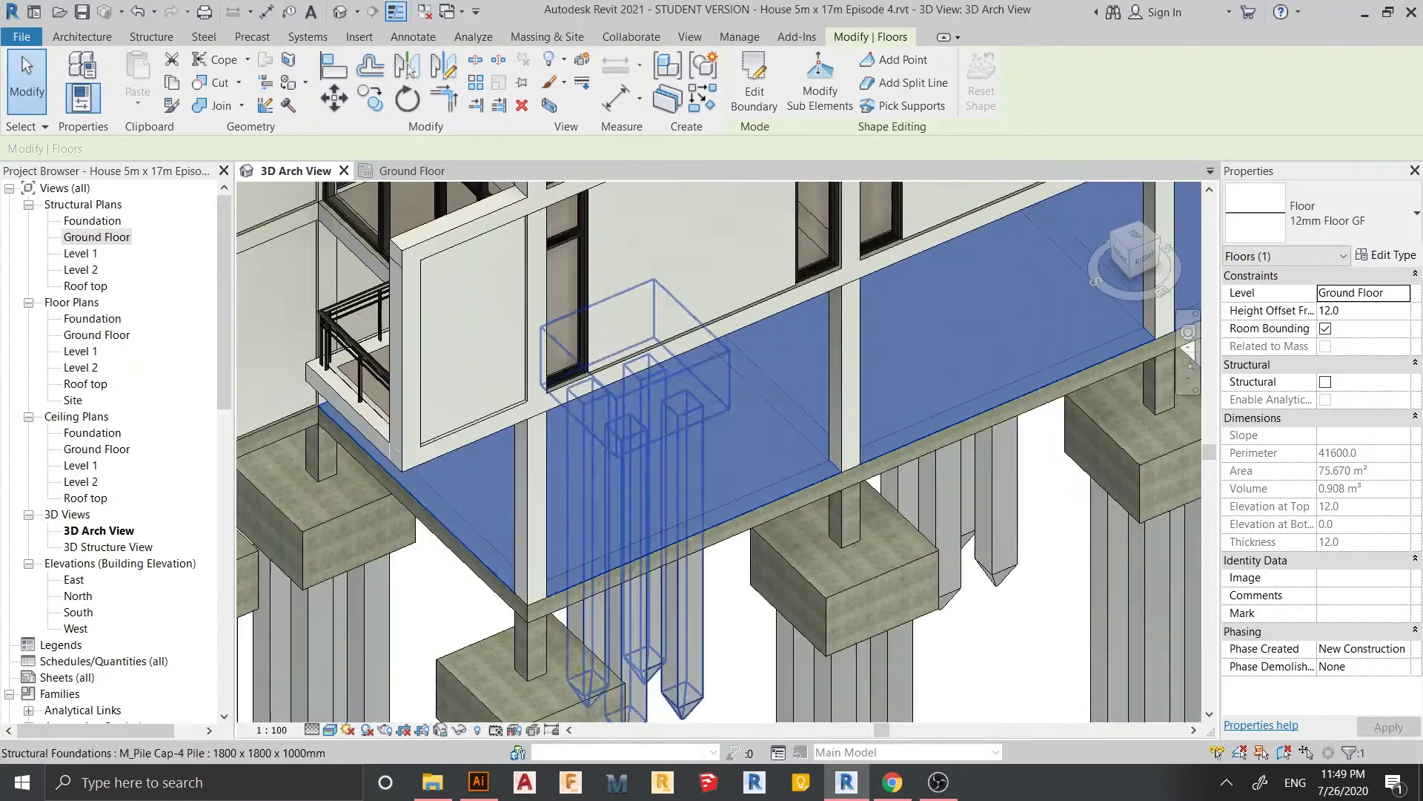
scroll(594, 638, "up", 2)
scroll(697, 475, "down", 2)
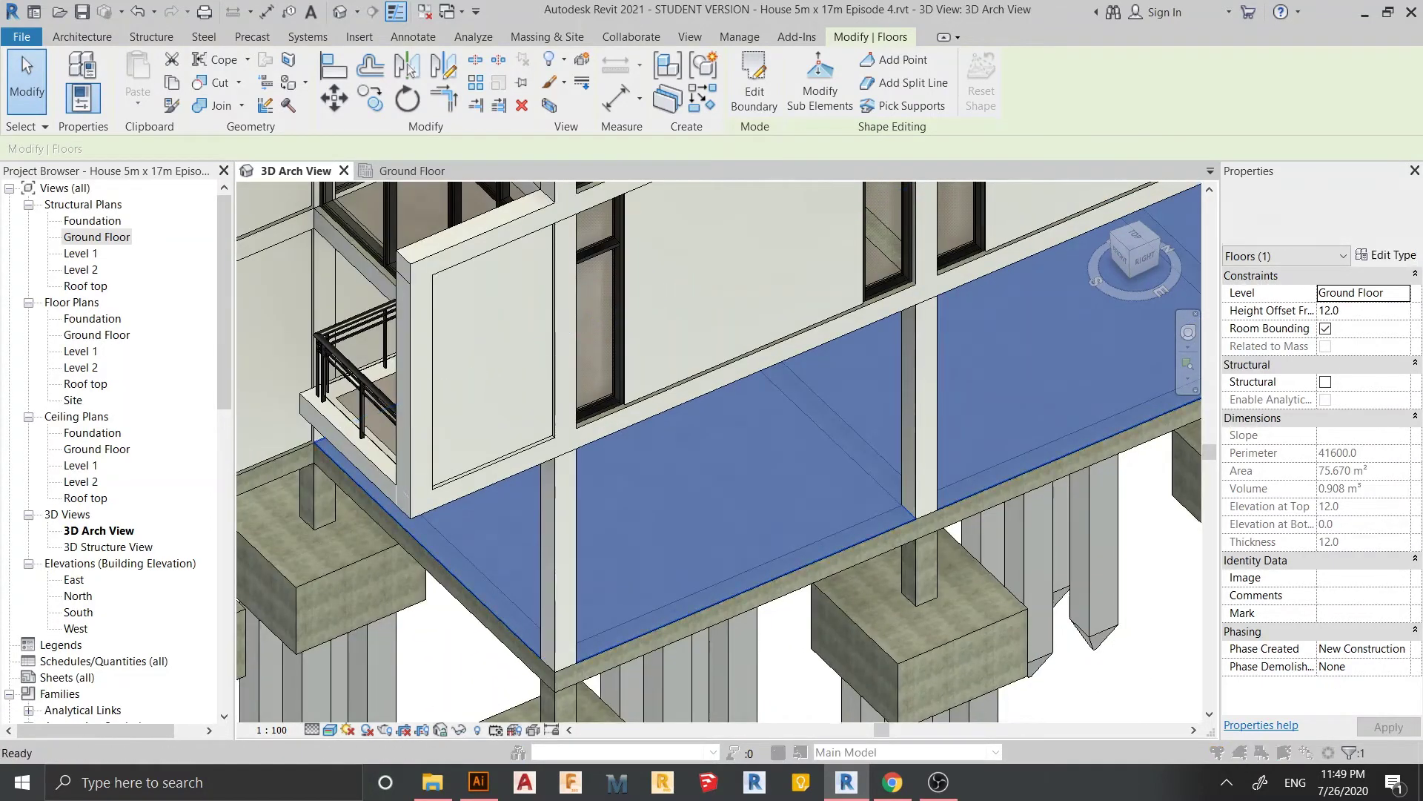
left_click(1385, 254)
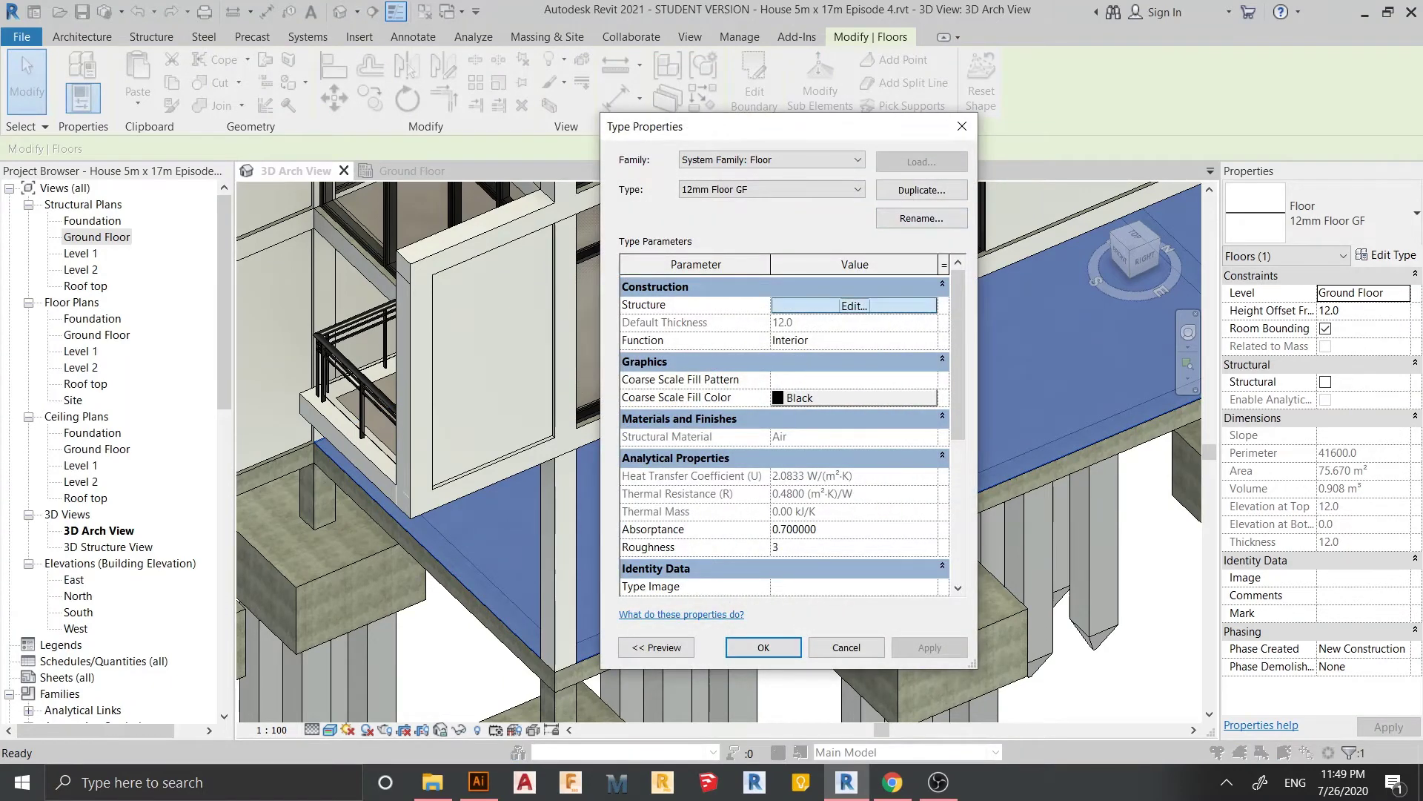
left_click(854, 306)
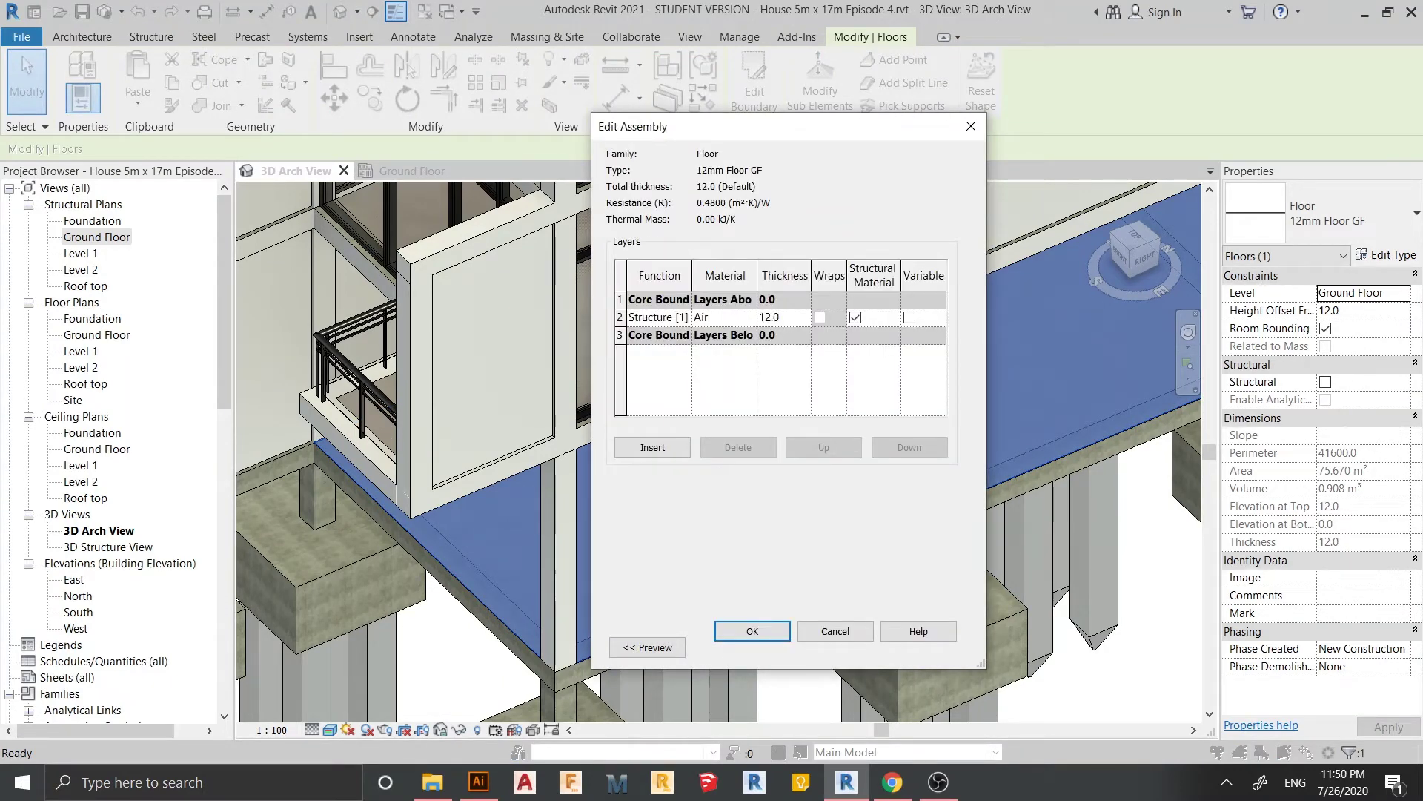
left_click(750, 316)
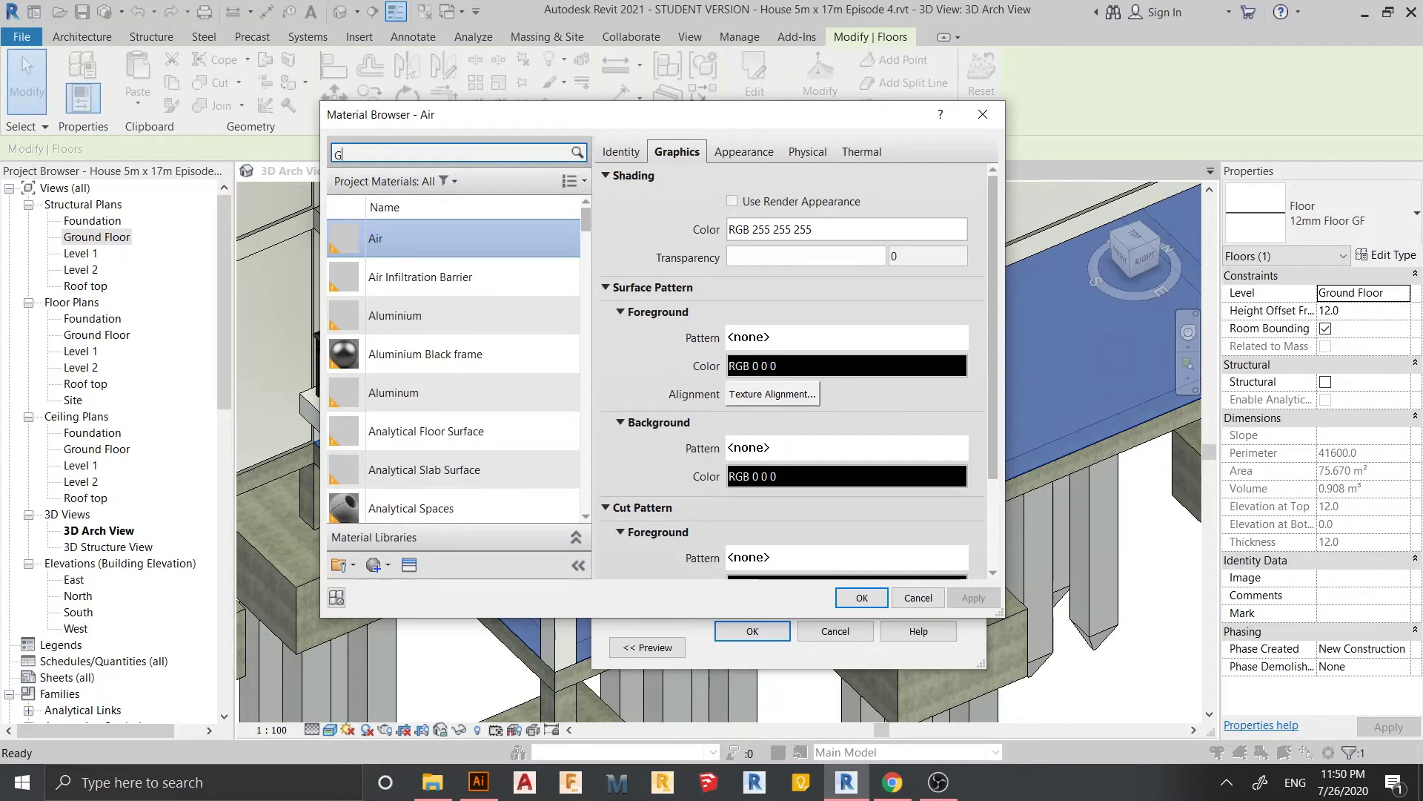
Search the project materials for "Gf" and browse the material list for an existing ground floor finish material.
type("f")
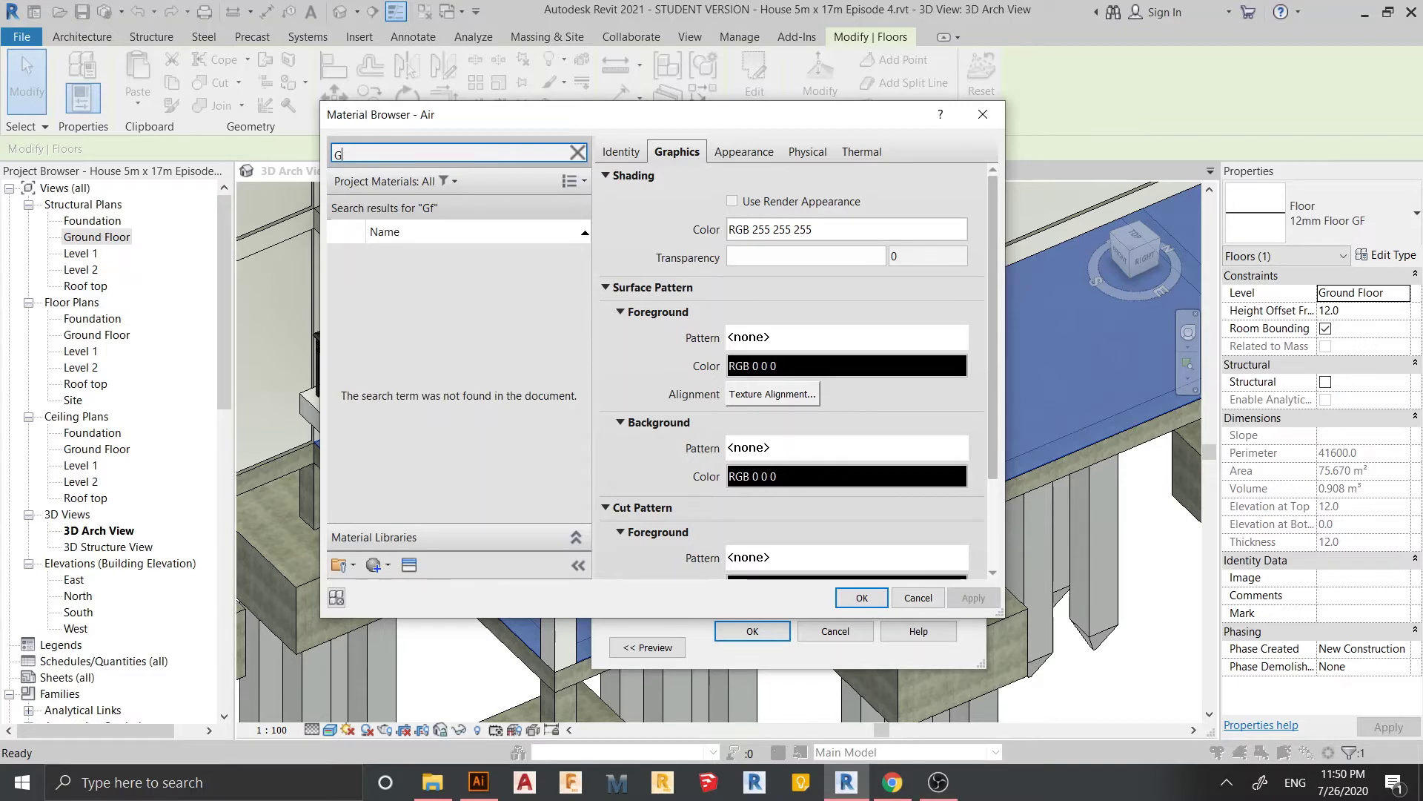
key("BackSpace")
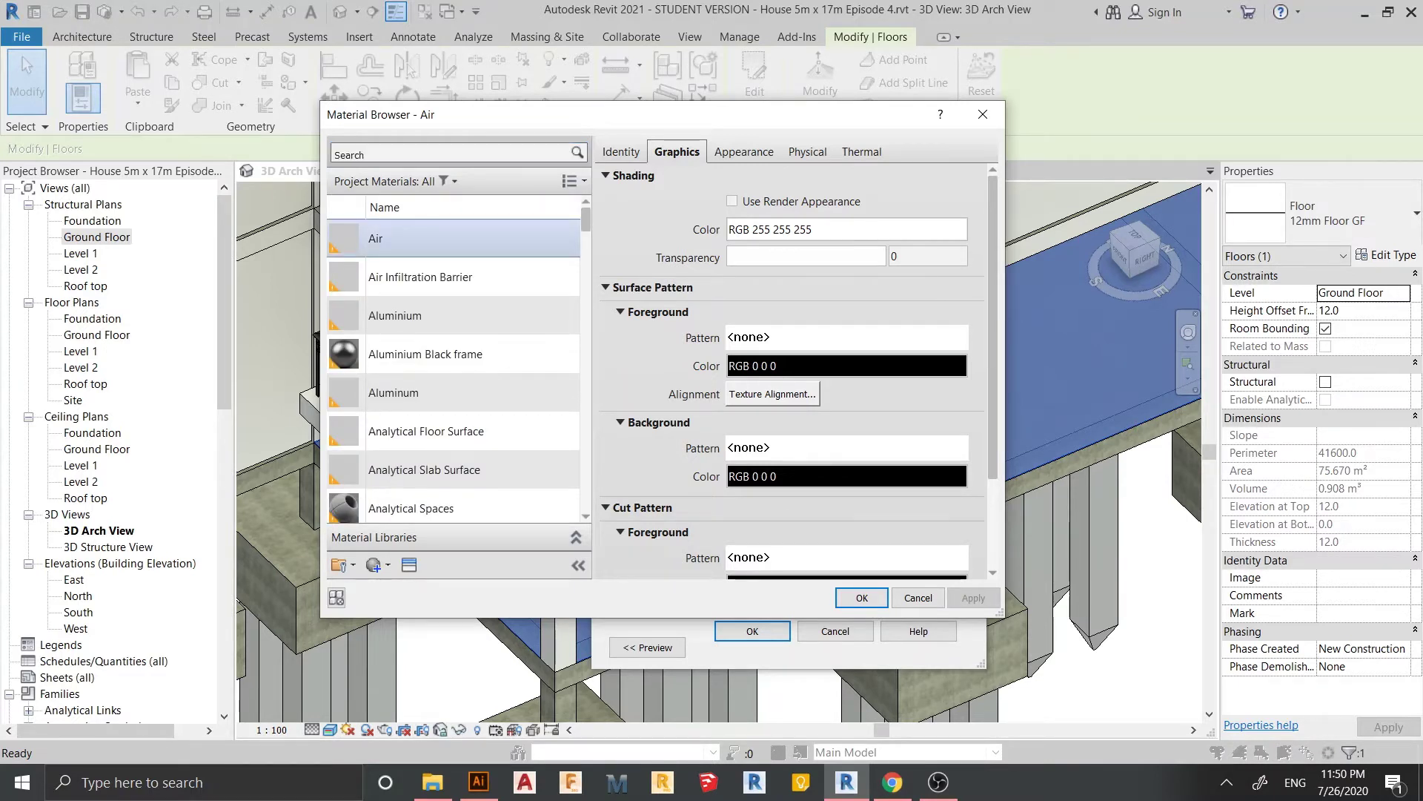
scroll(454, 364, "down", 10)
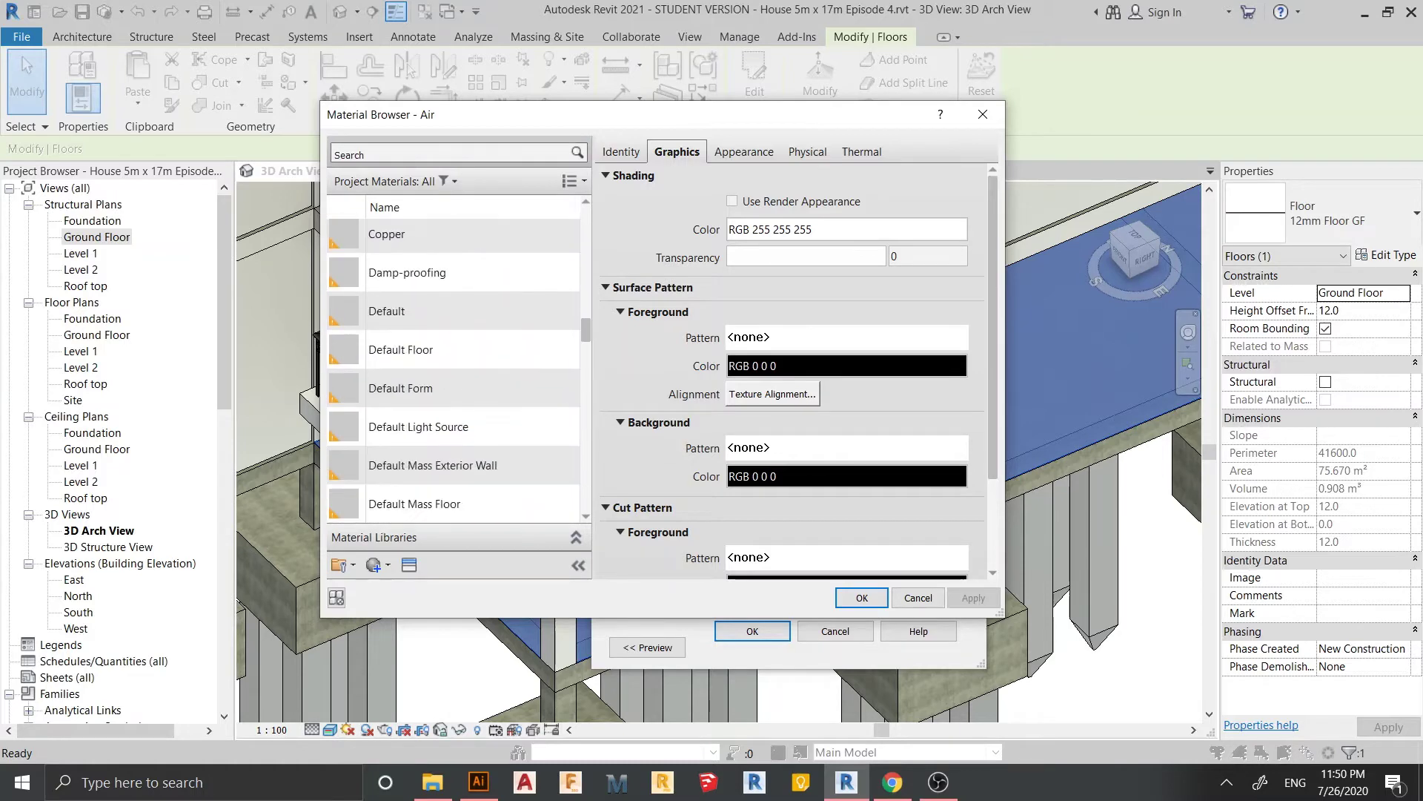
scroll(453, 363, "down", 7)
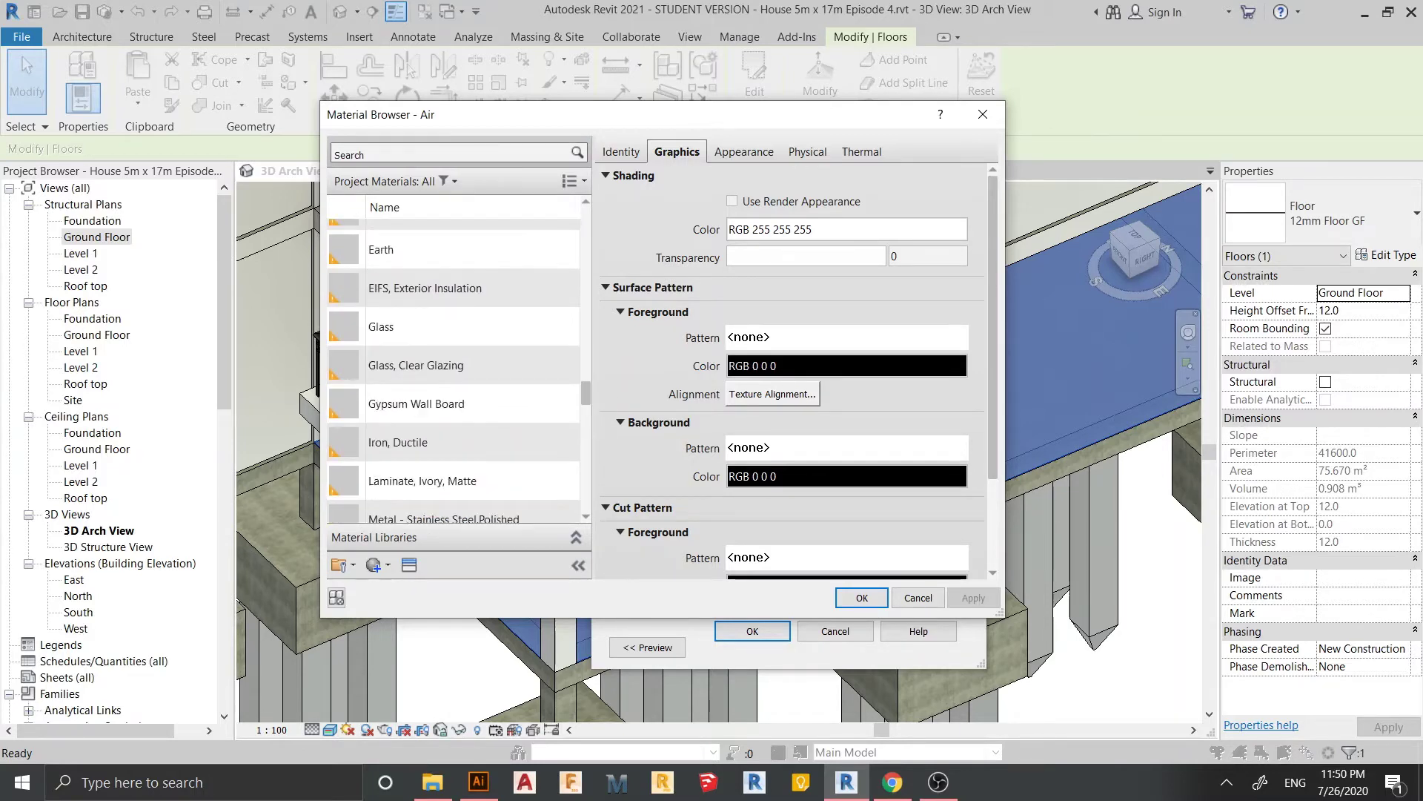
scroll(454, 363, "up", 5)
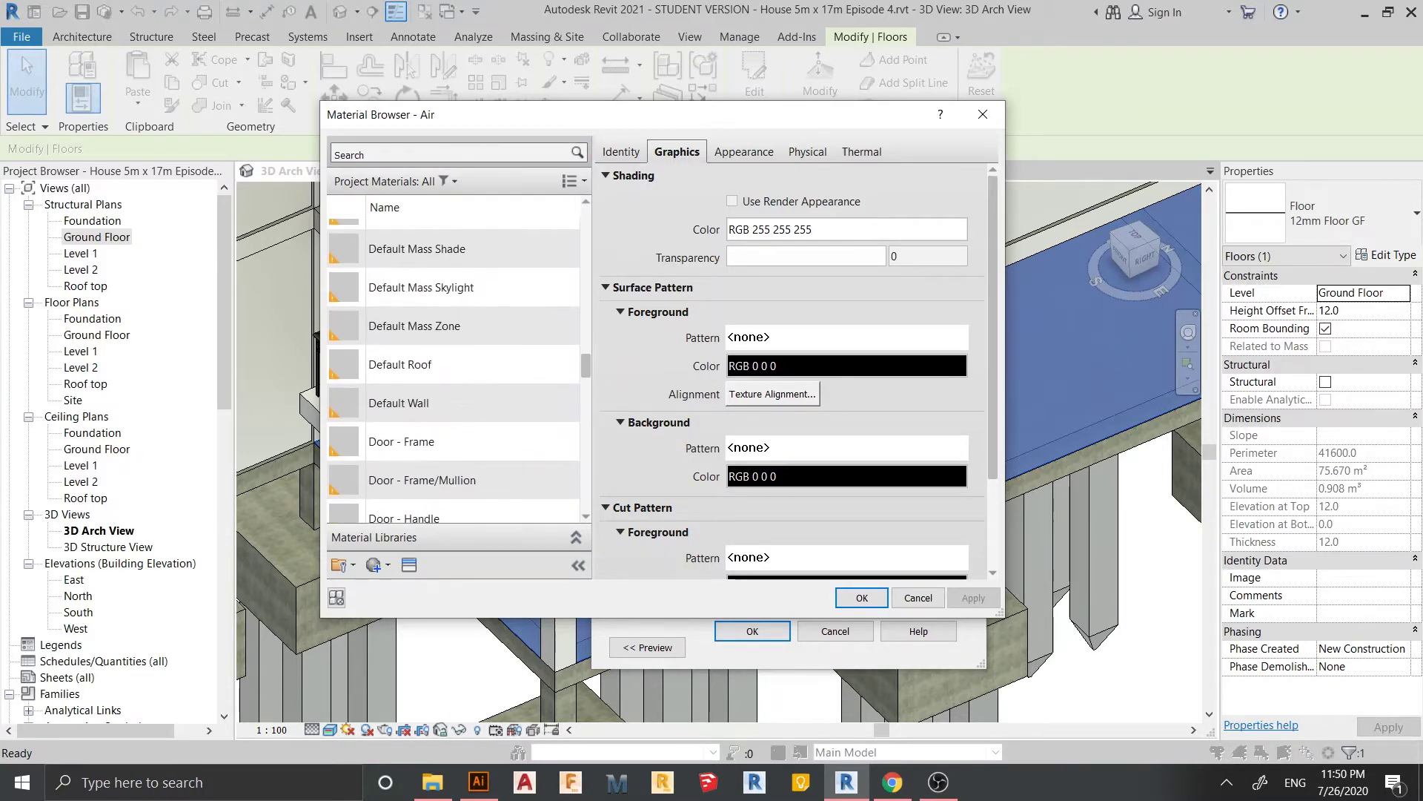
scroll(453, 401, "down", 12)
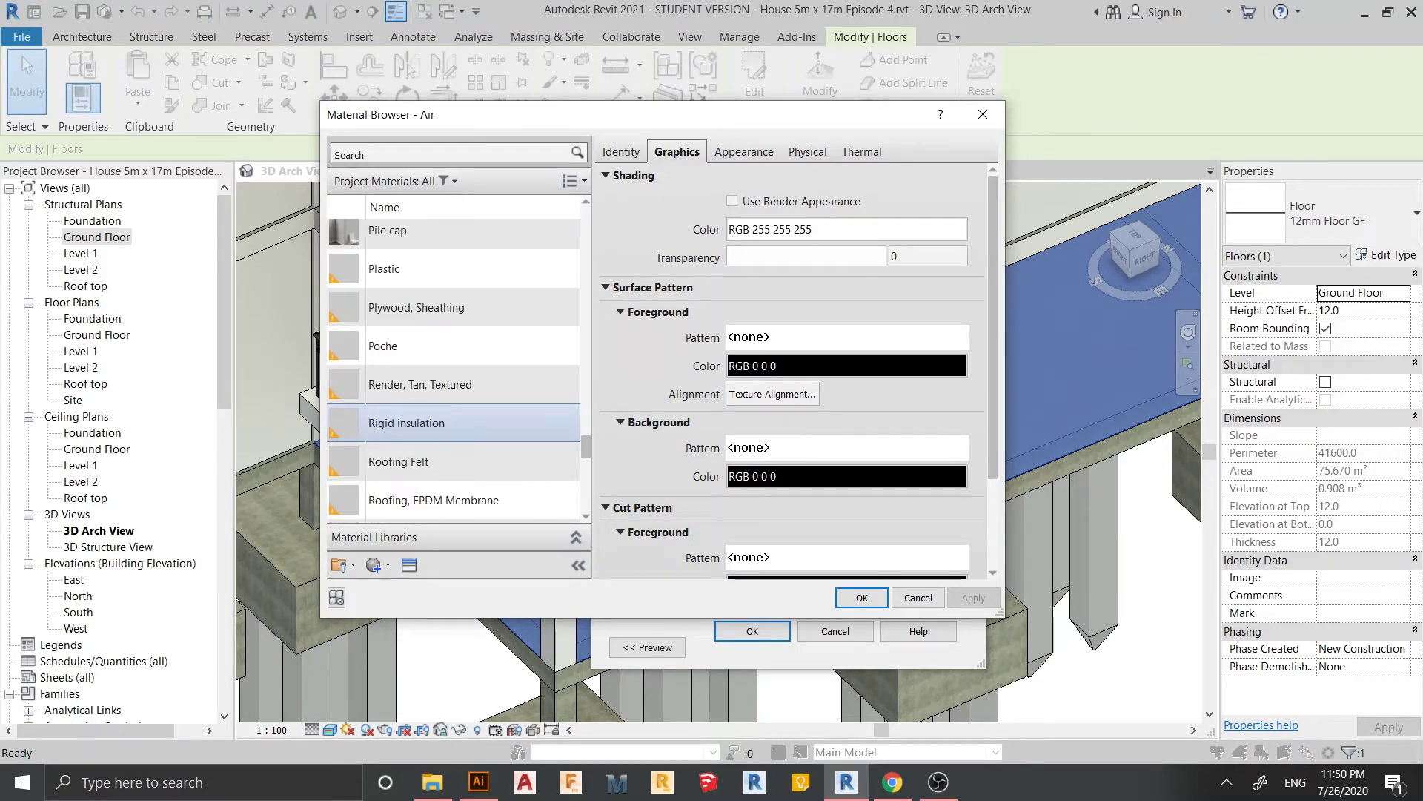
scroll(454, 422, "down", 8)
scroll(454, 497, "up", 4)
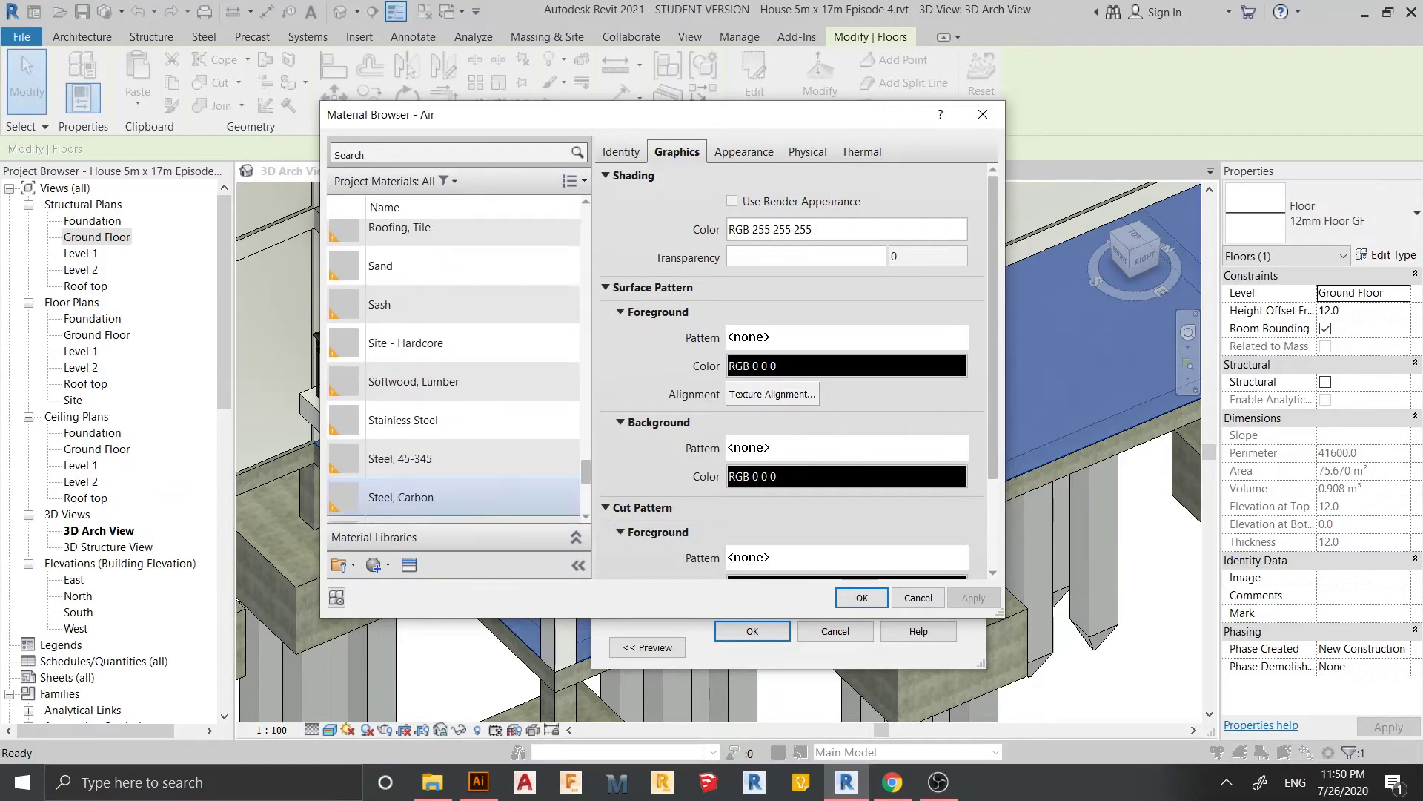
scroll(454, 445, "up", 8)
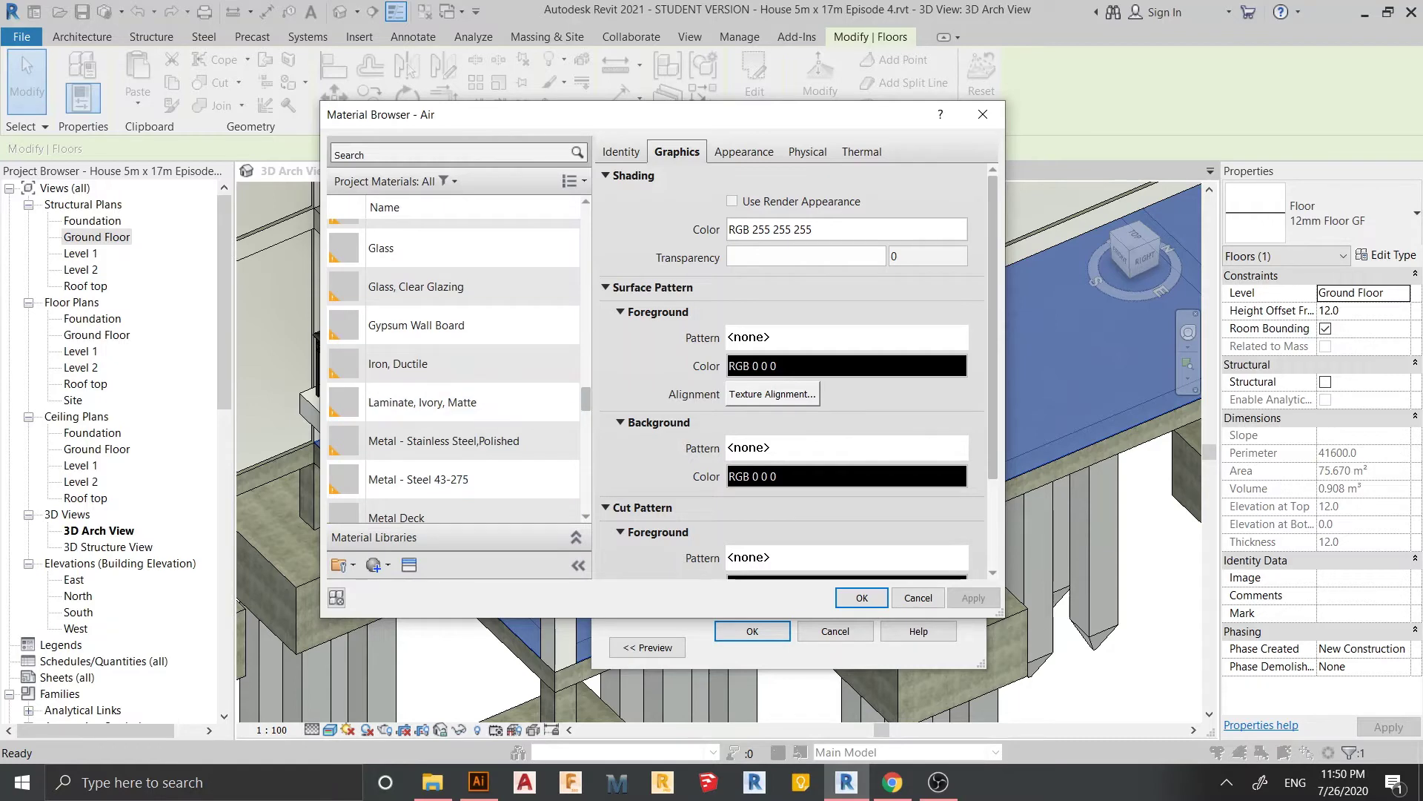
left_click_drag(667, 121, 1006, 101)
scroll(771, 424, "up", 8)
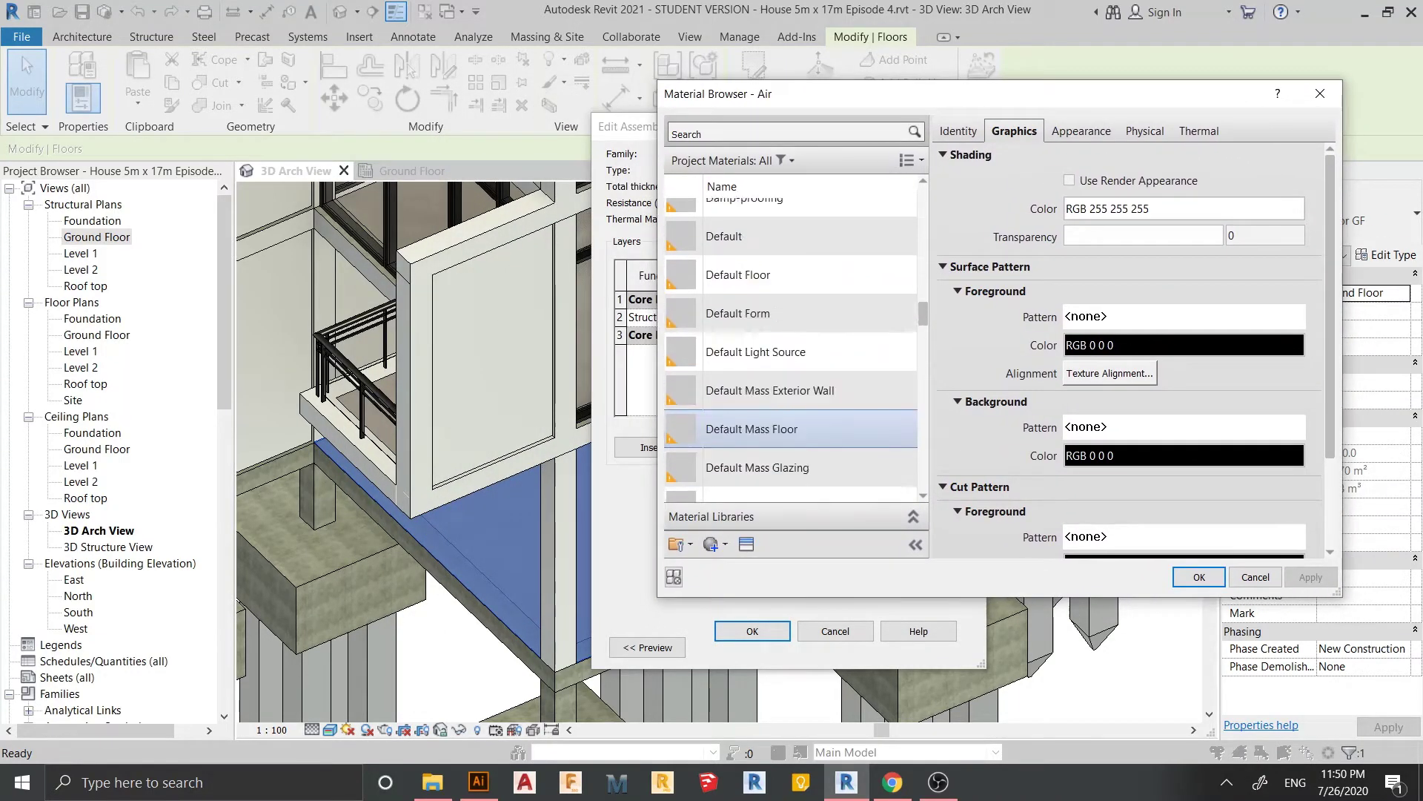
scroll(771, 400, "up", 10)
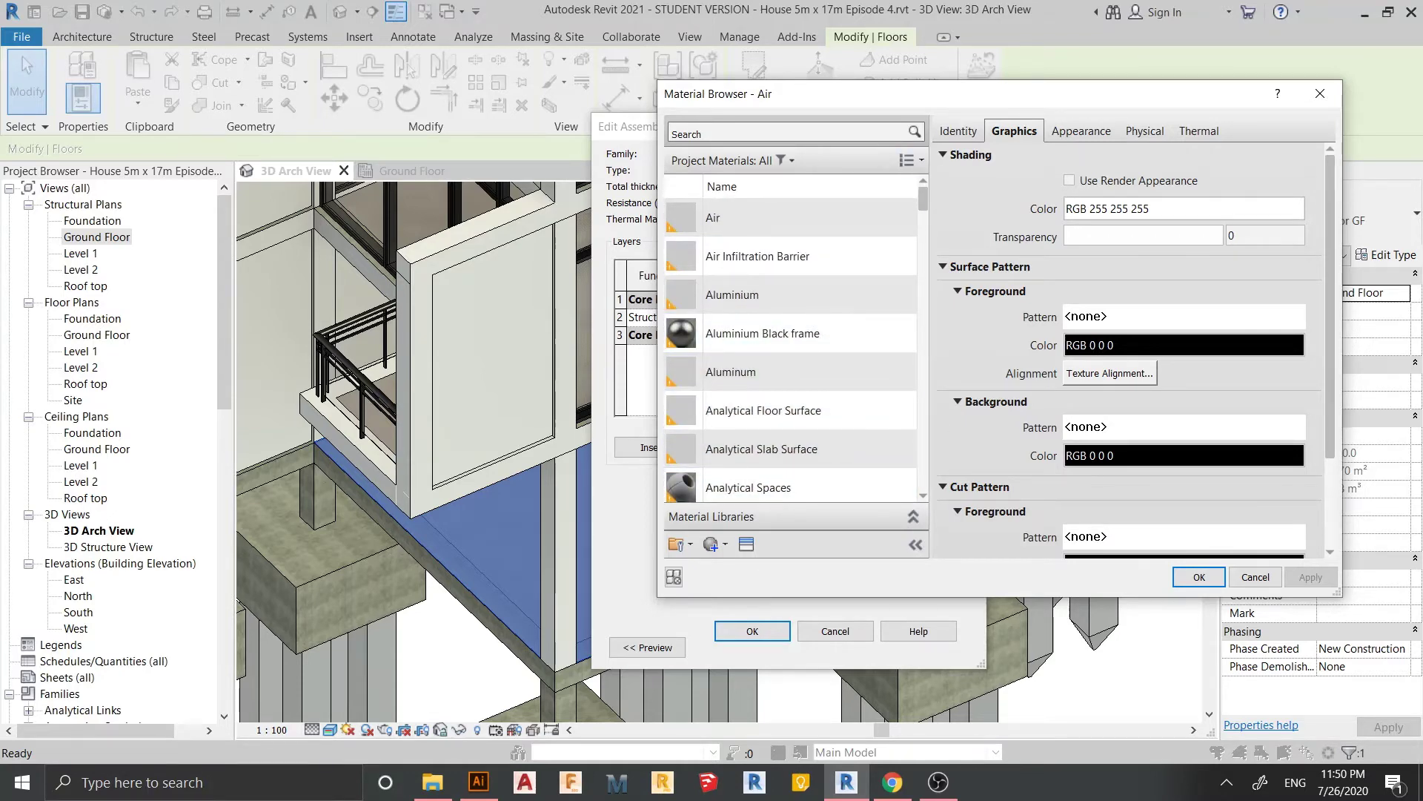
left_click_drag(1020, 96, 869, 102)
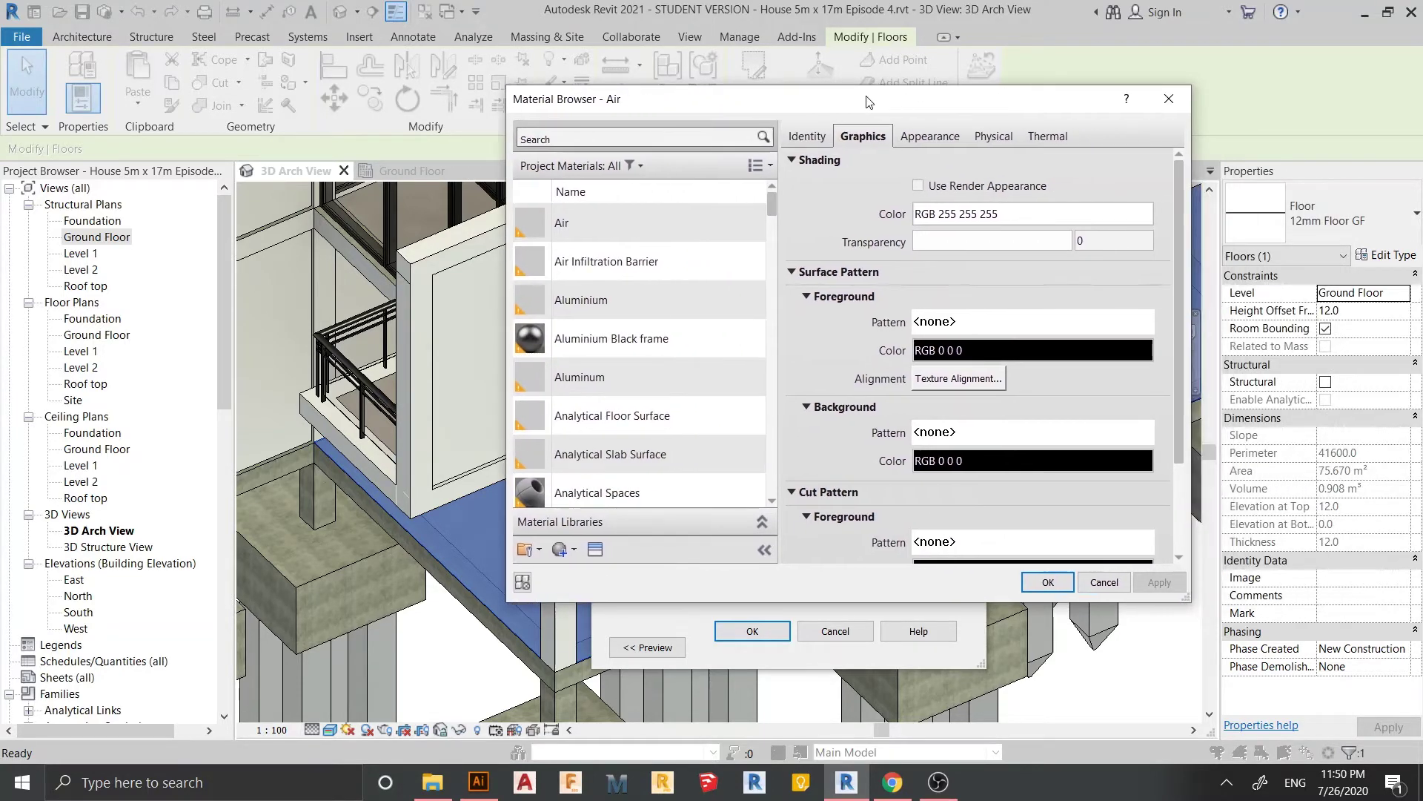
Create a new material for the structure layer and name it GF Floor.
left_click(565, 550)
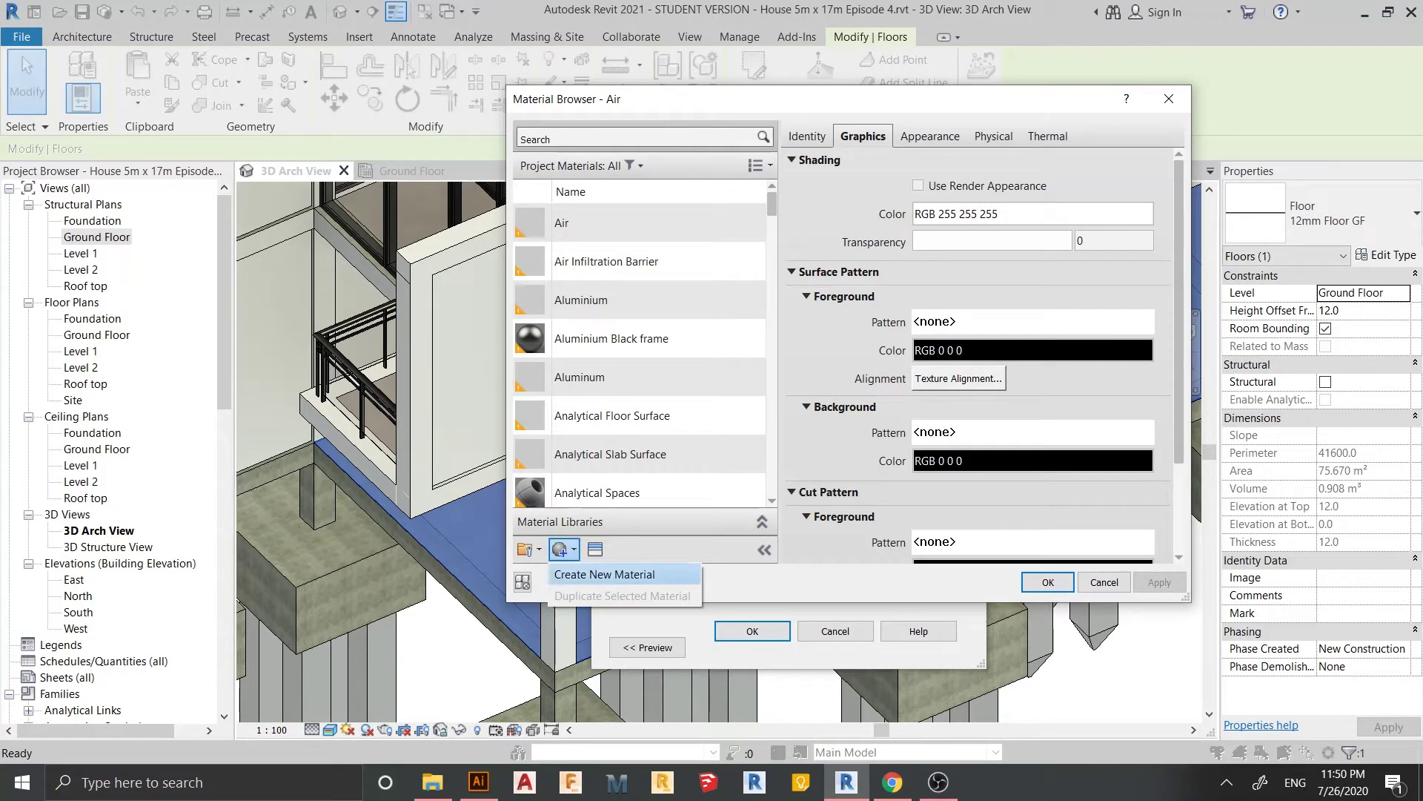
left_click(589, 575)
right_click(590, 348)
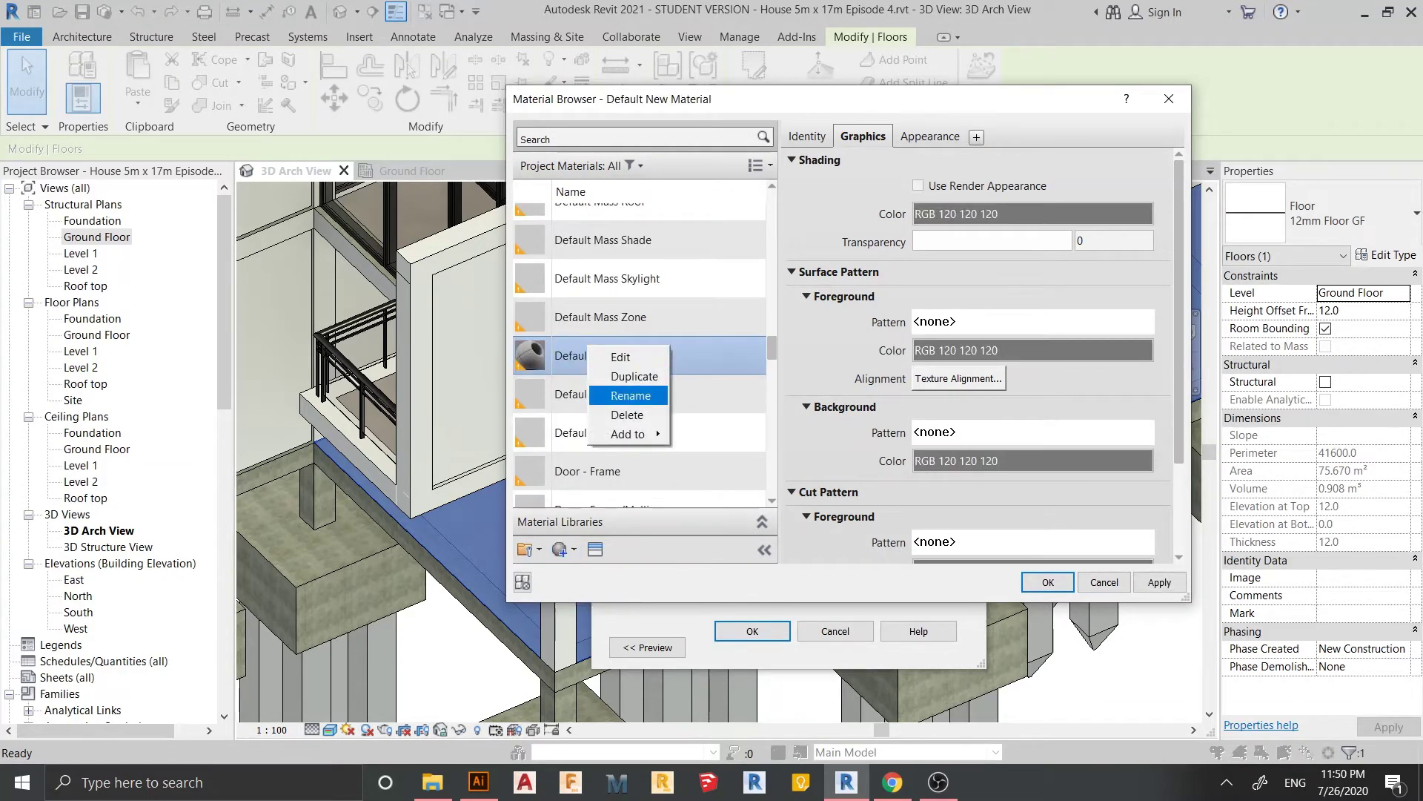
left_click(619, 394)
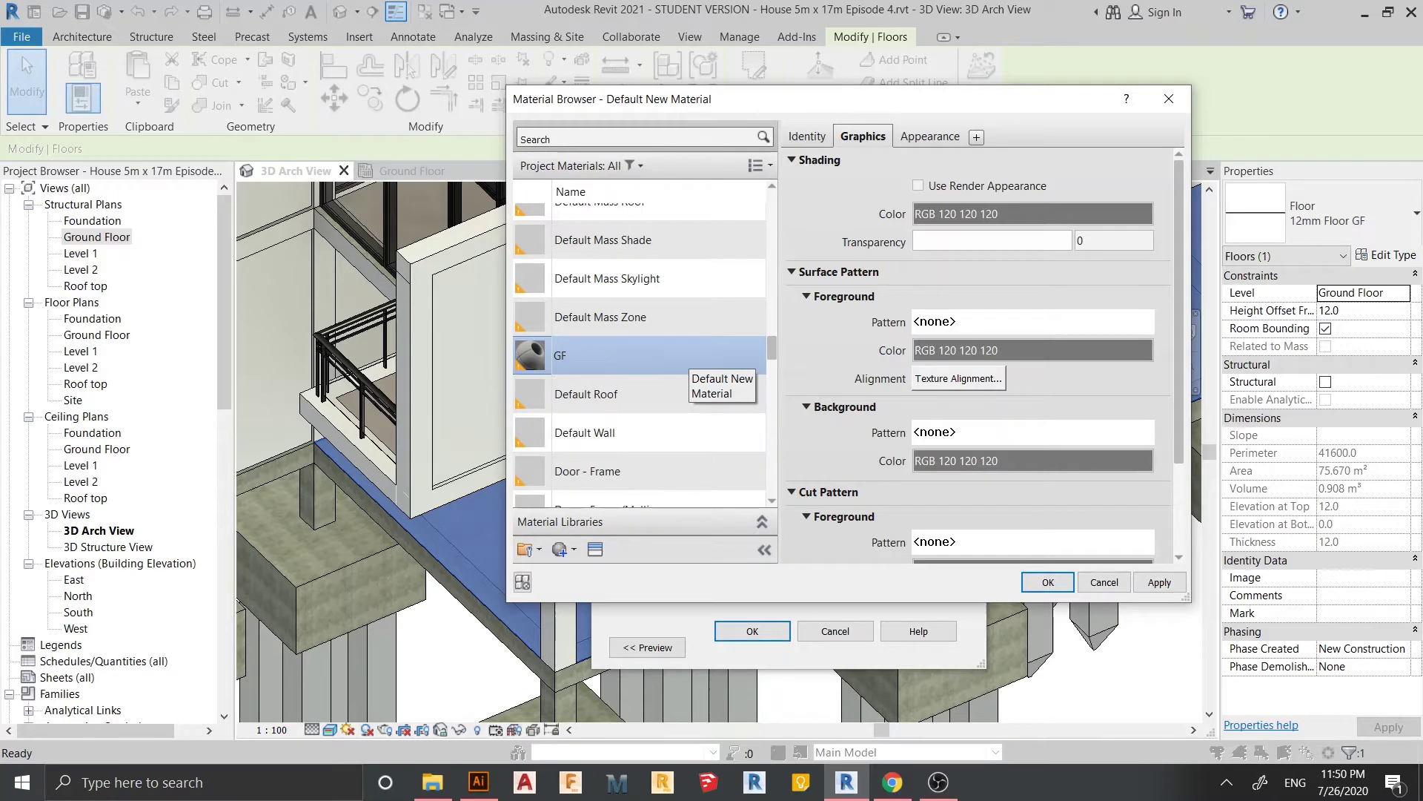
type("or")
key("Return")
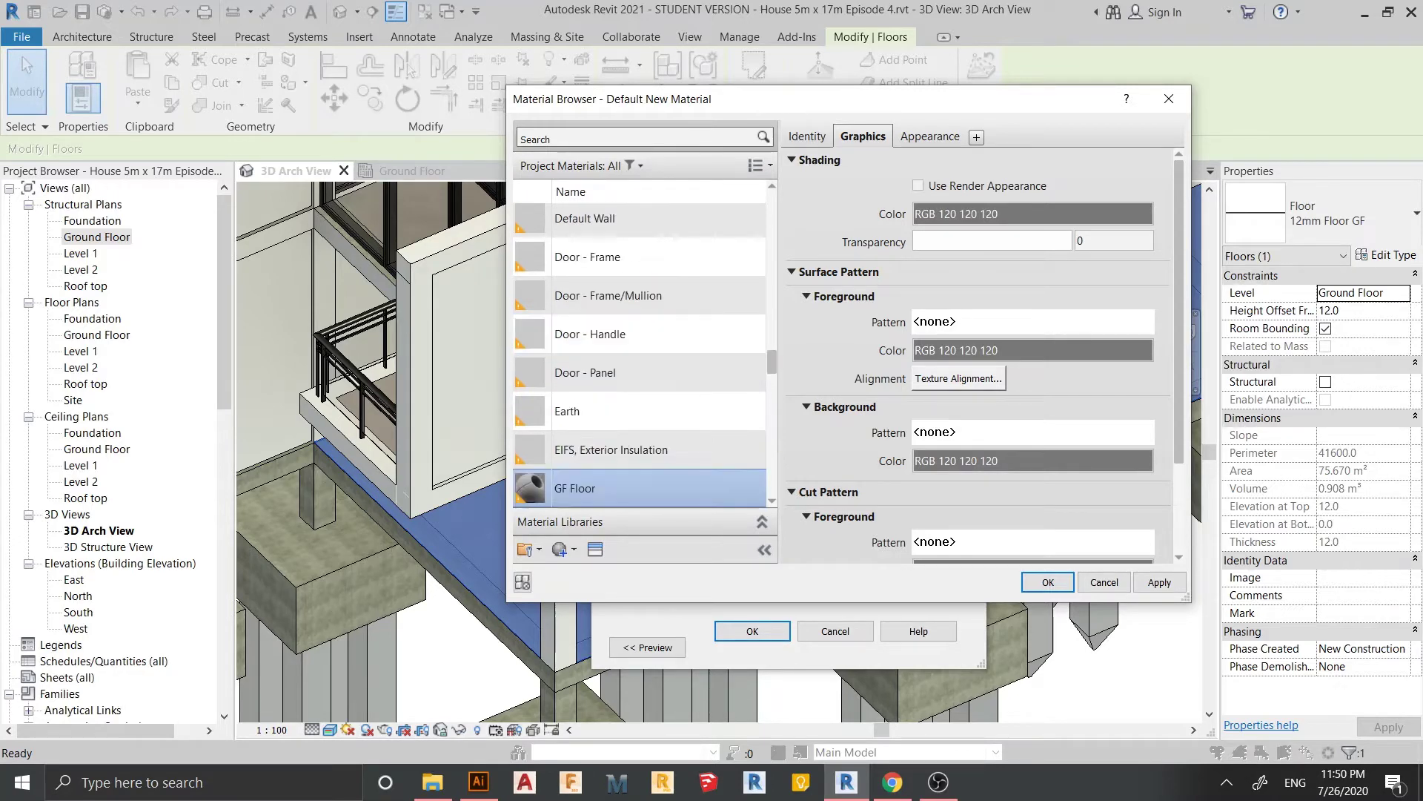
Assign GF floor 2400.jpg from the Texture folder as the appearance image of the GF Floor material.
left_click(929, 137)
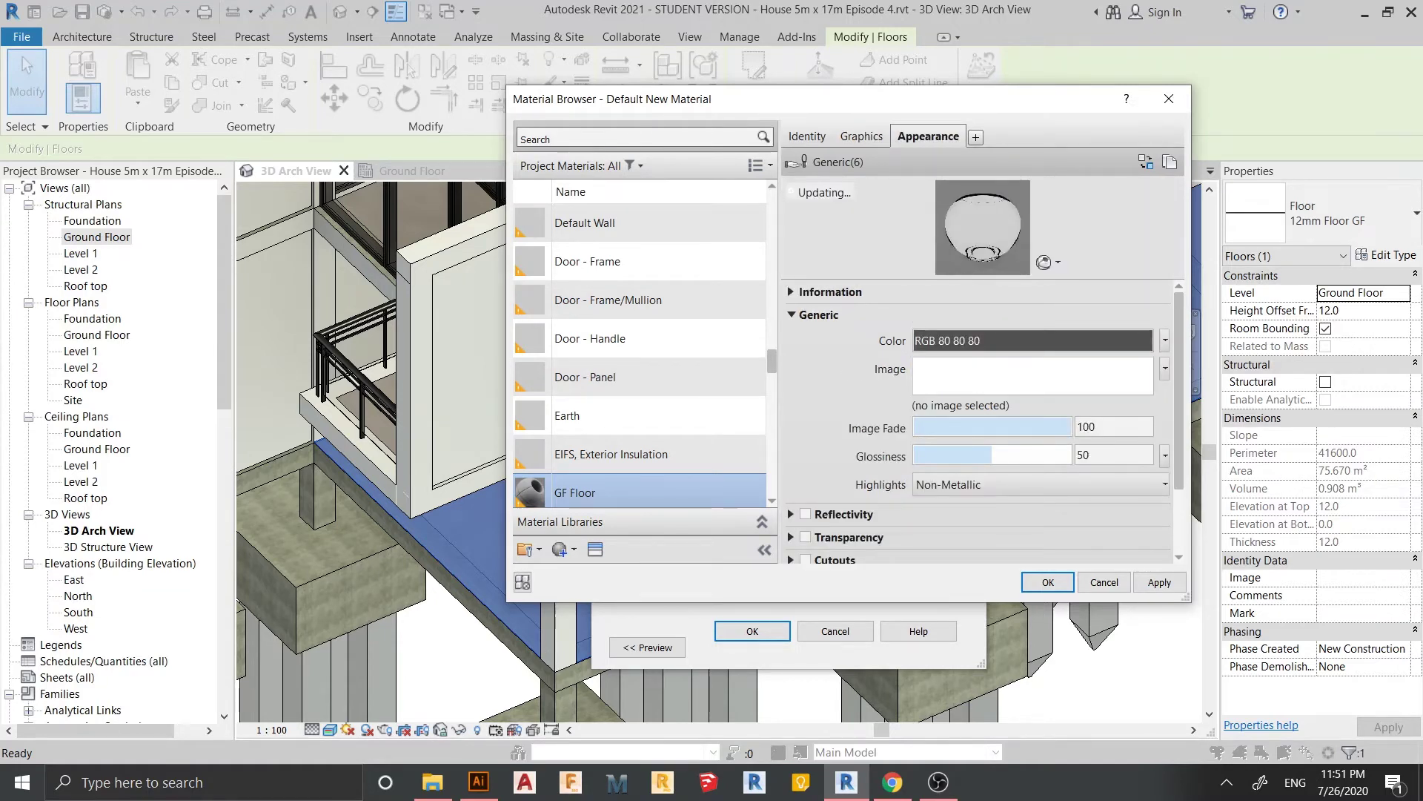
left_click(1033, 376)
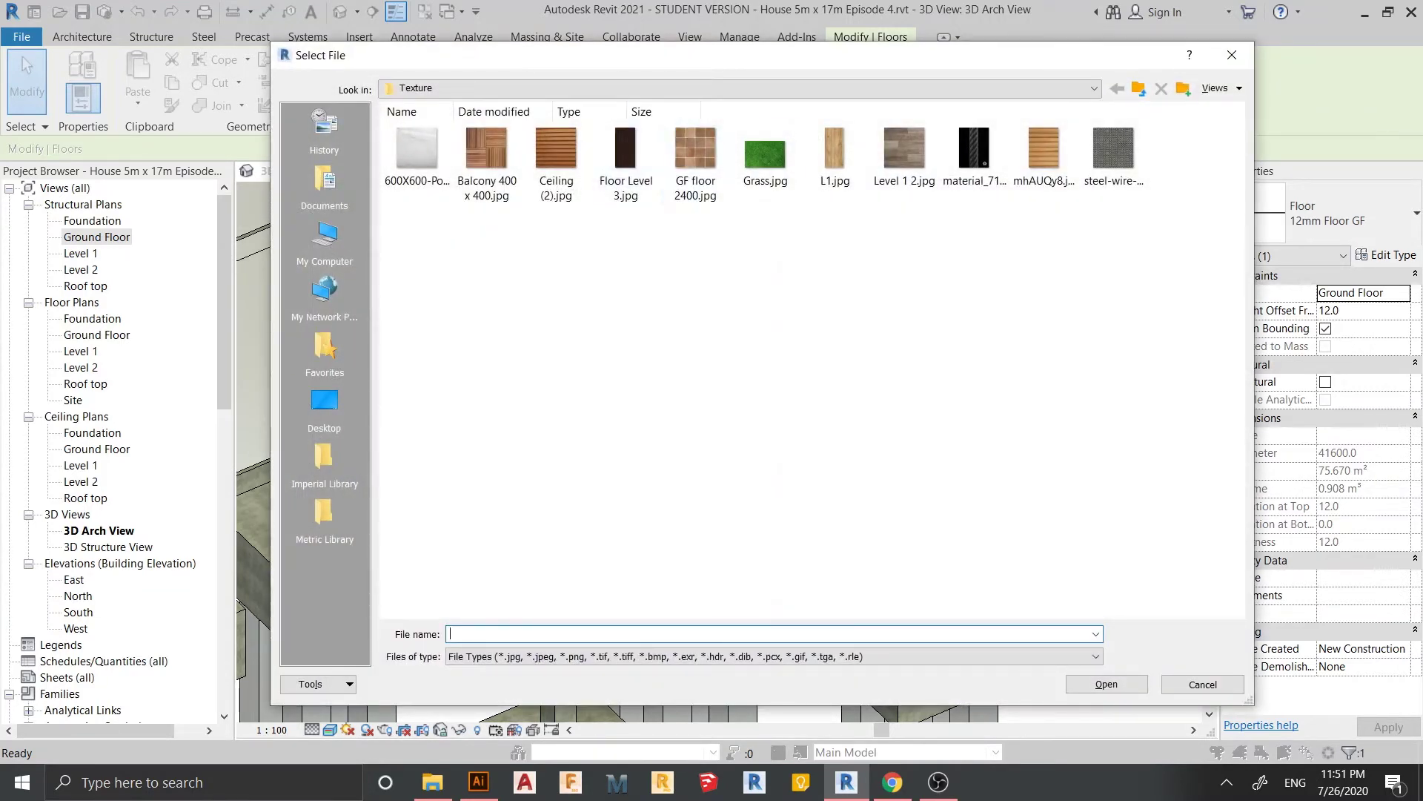
double_click(696, 152)
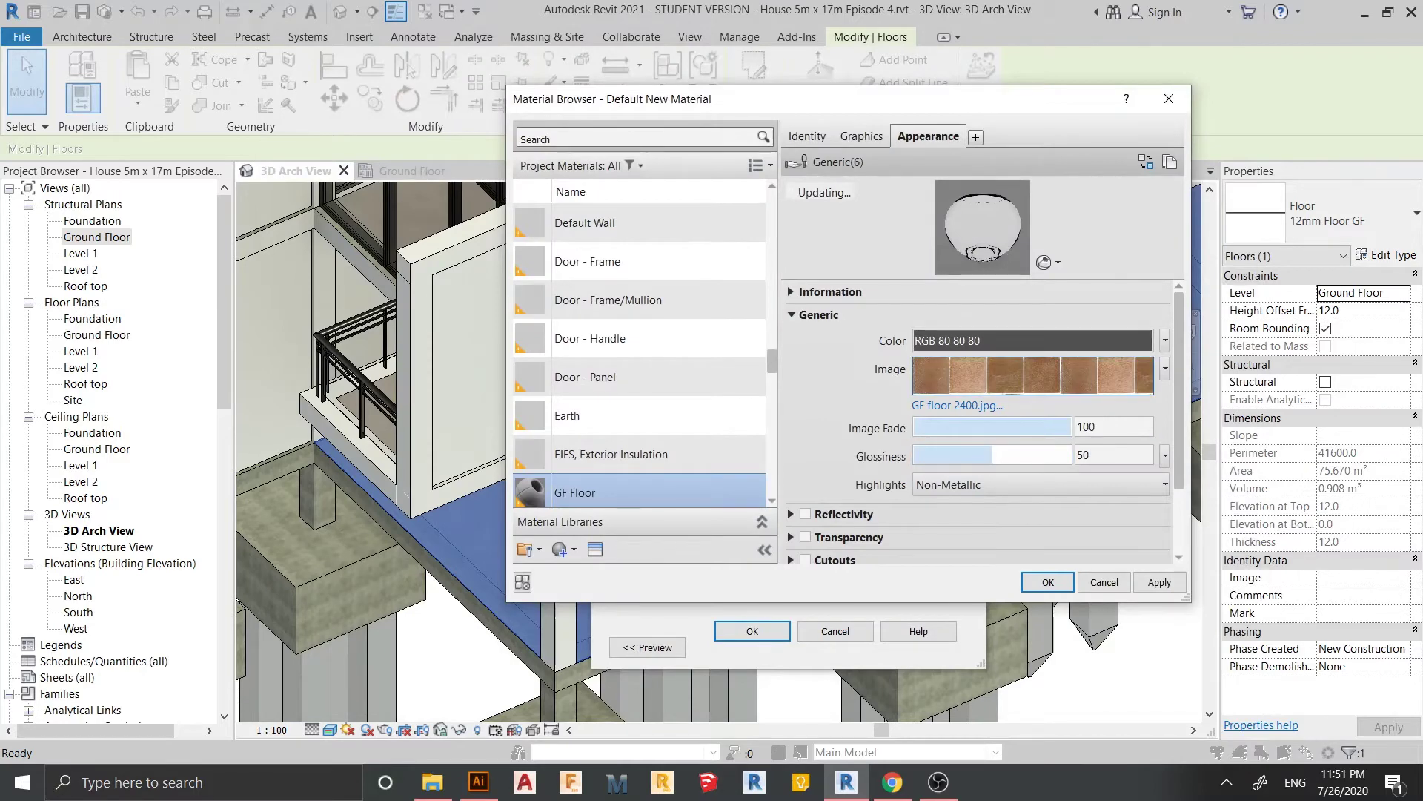
Set the sample size width of the GF Floor tile texture to 2400 mm.
left_click(1033, 376)
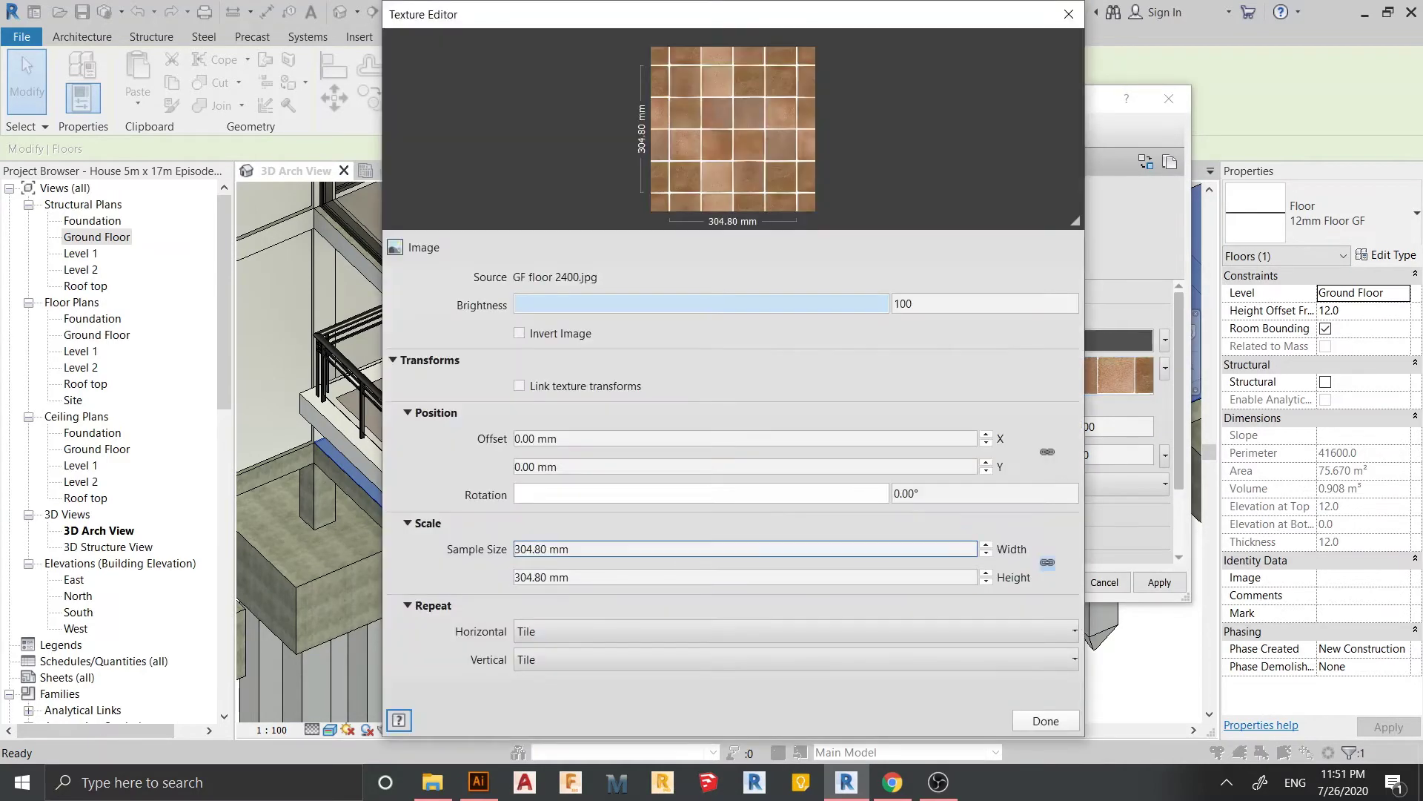
left_click(630, 549)
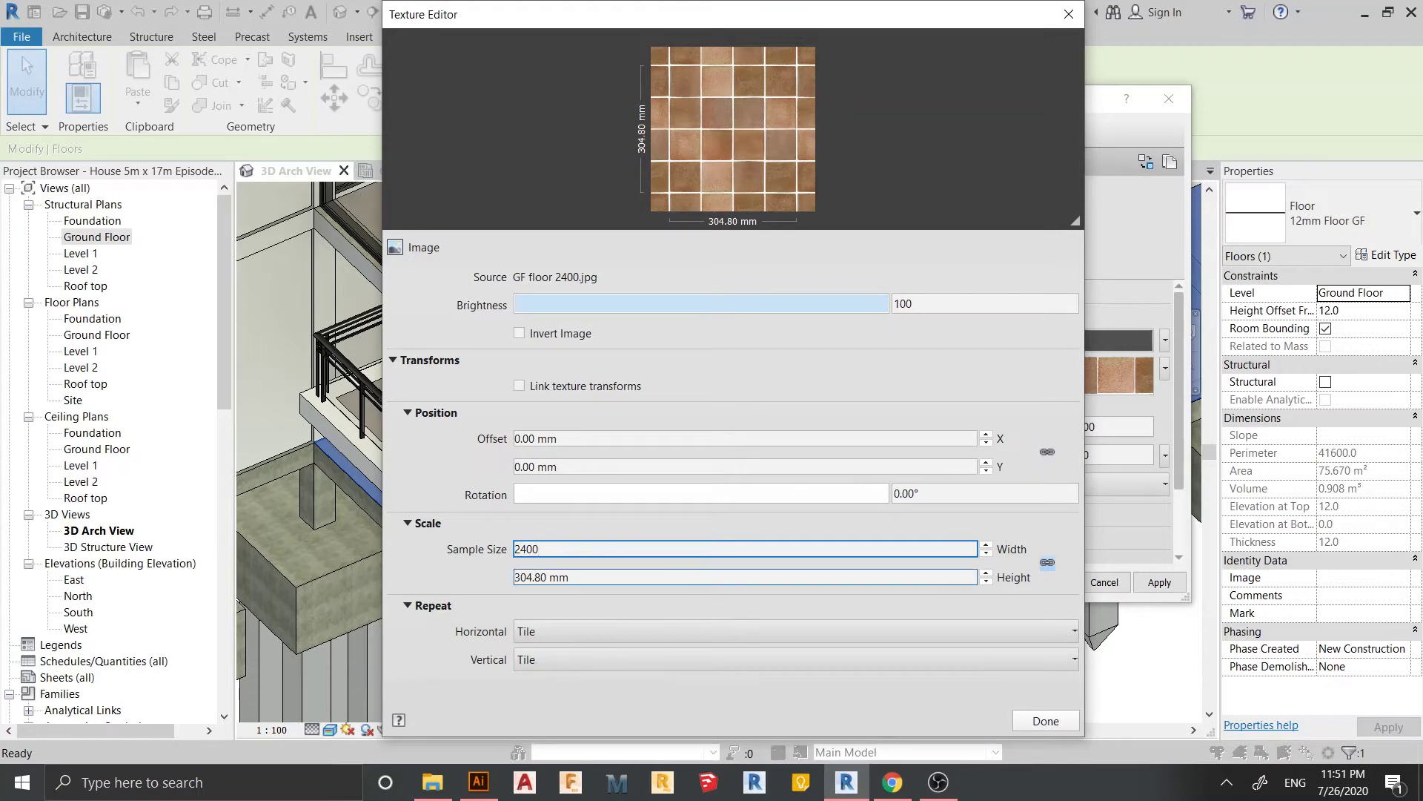
key("Tab")
left_click(1046, 720)
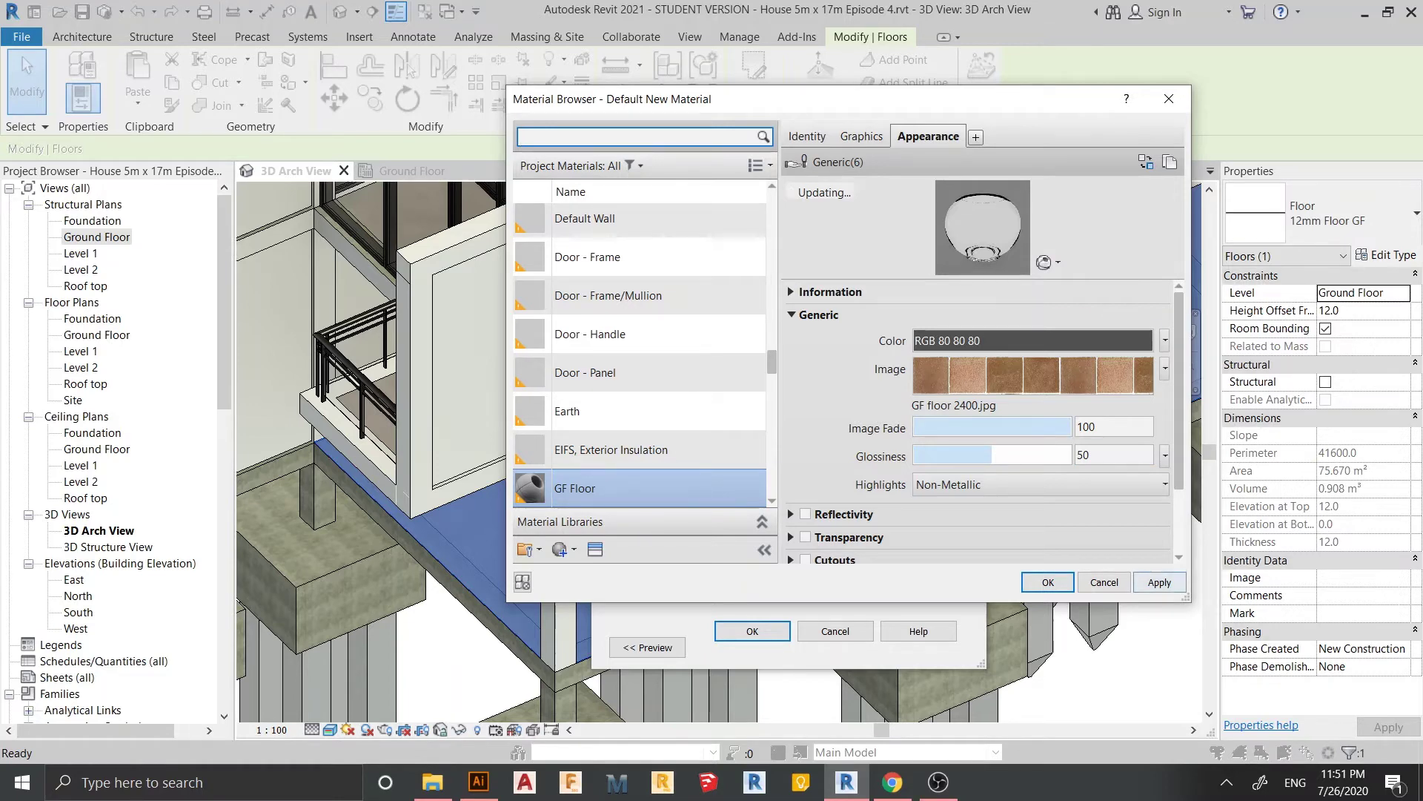
Apply the GF Floor material to the 12mm Floor GF type and deselect the floor.
key("Return")
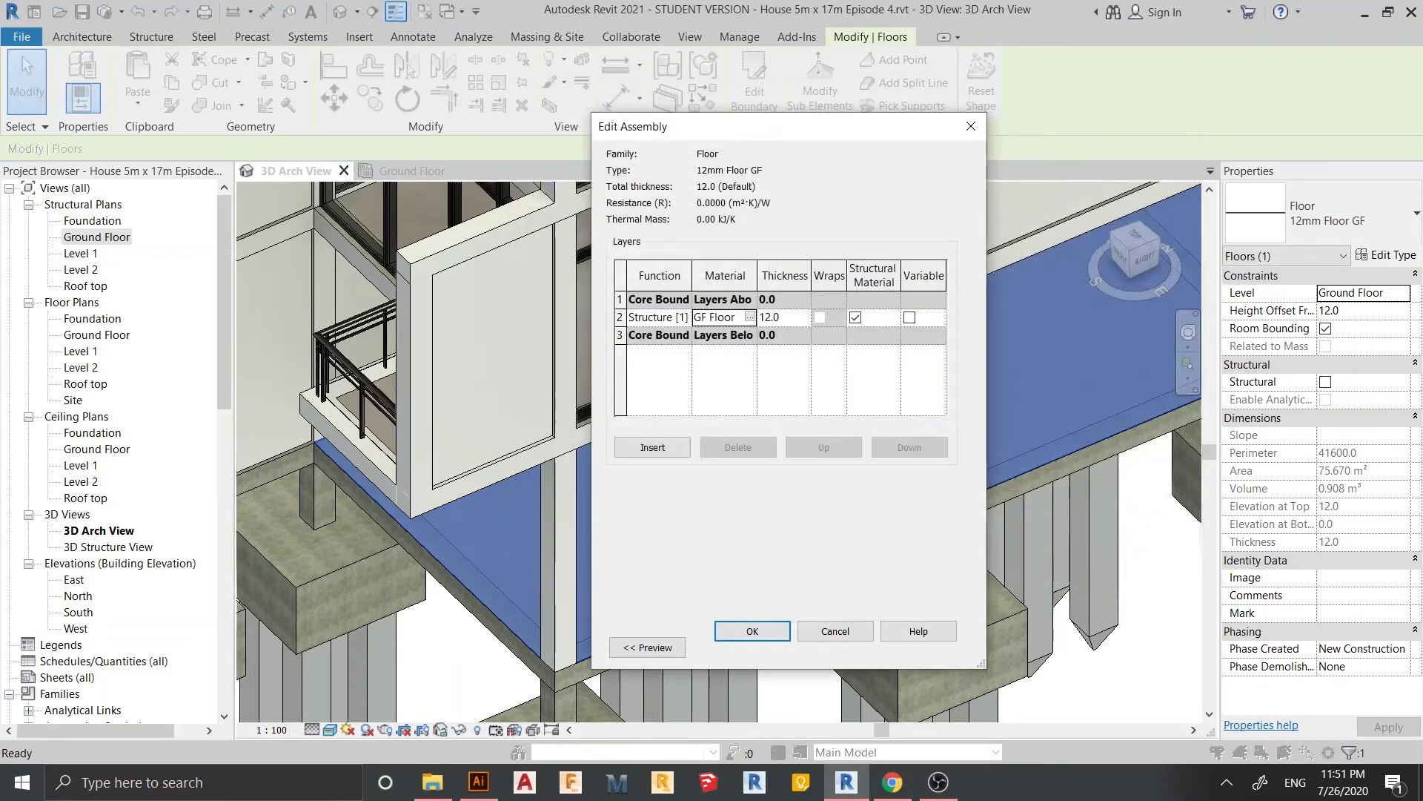
key("Return")
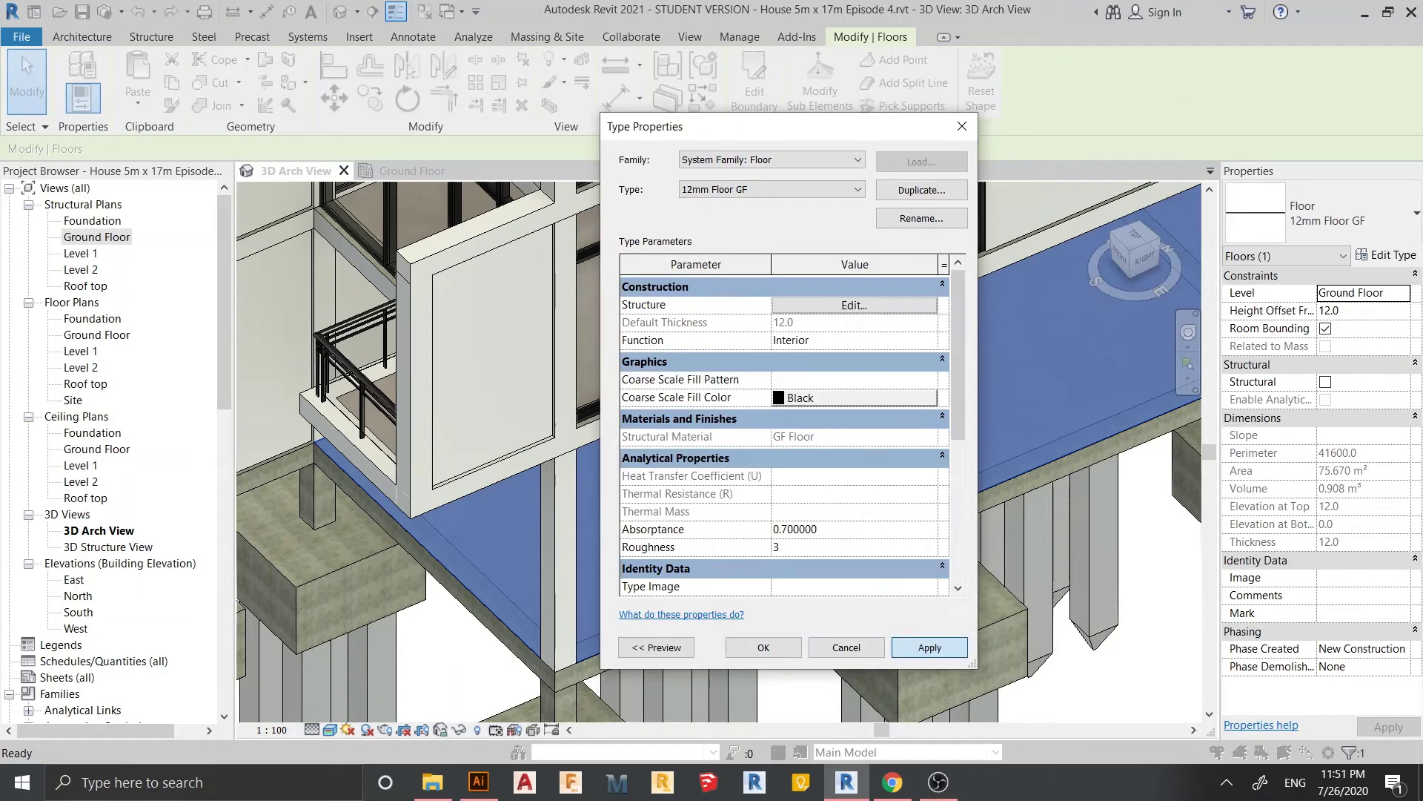
key("Return")
scroll(871, 552, "down", 3)
middle_click_drag(871, 552, 775, 426)
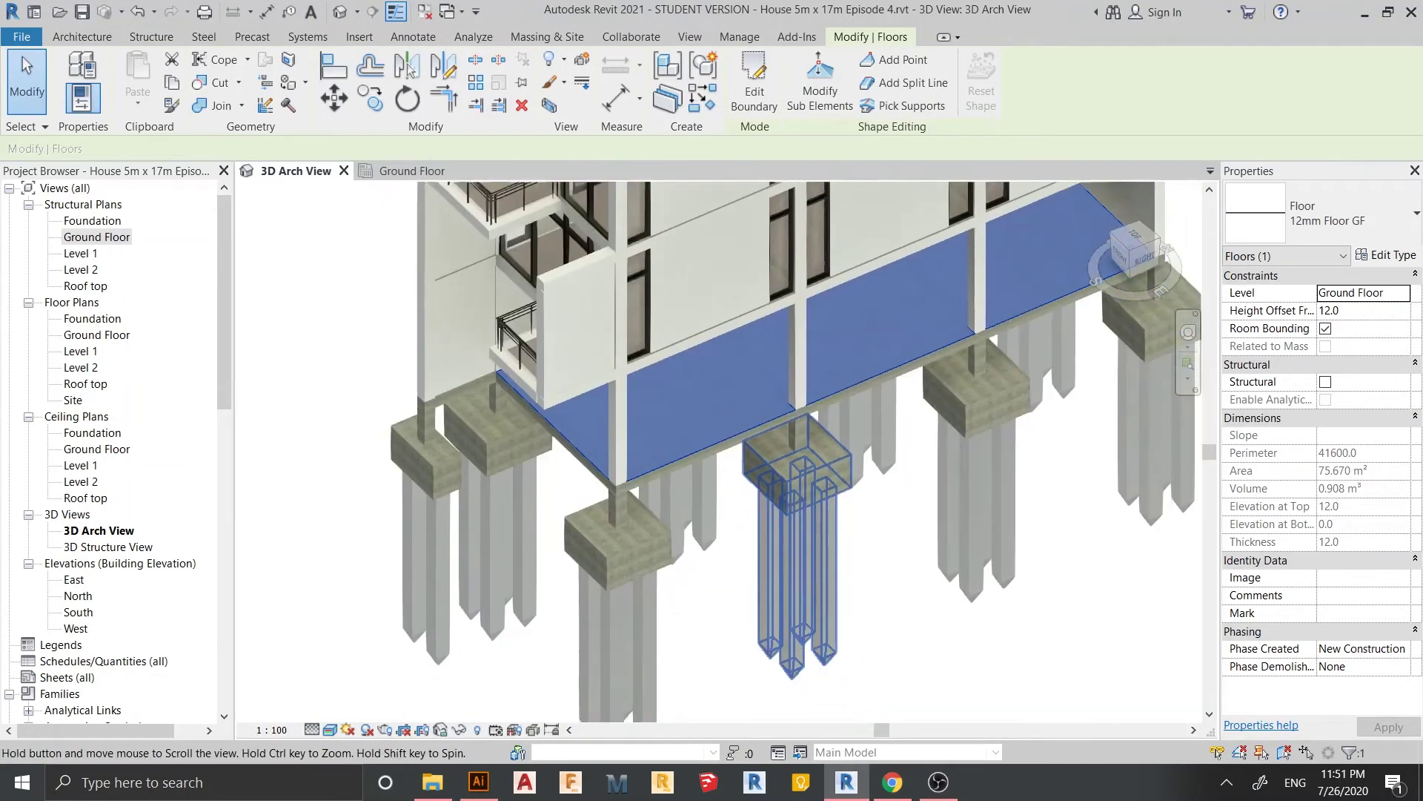
key("Escape")
key("Escape")
Examine the tiled ground floor finish around the columns and beneath the front balcony in 3D.
scroll(719, 452, "up", 4)
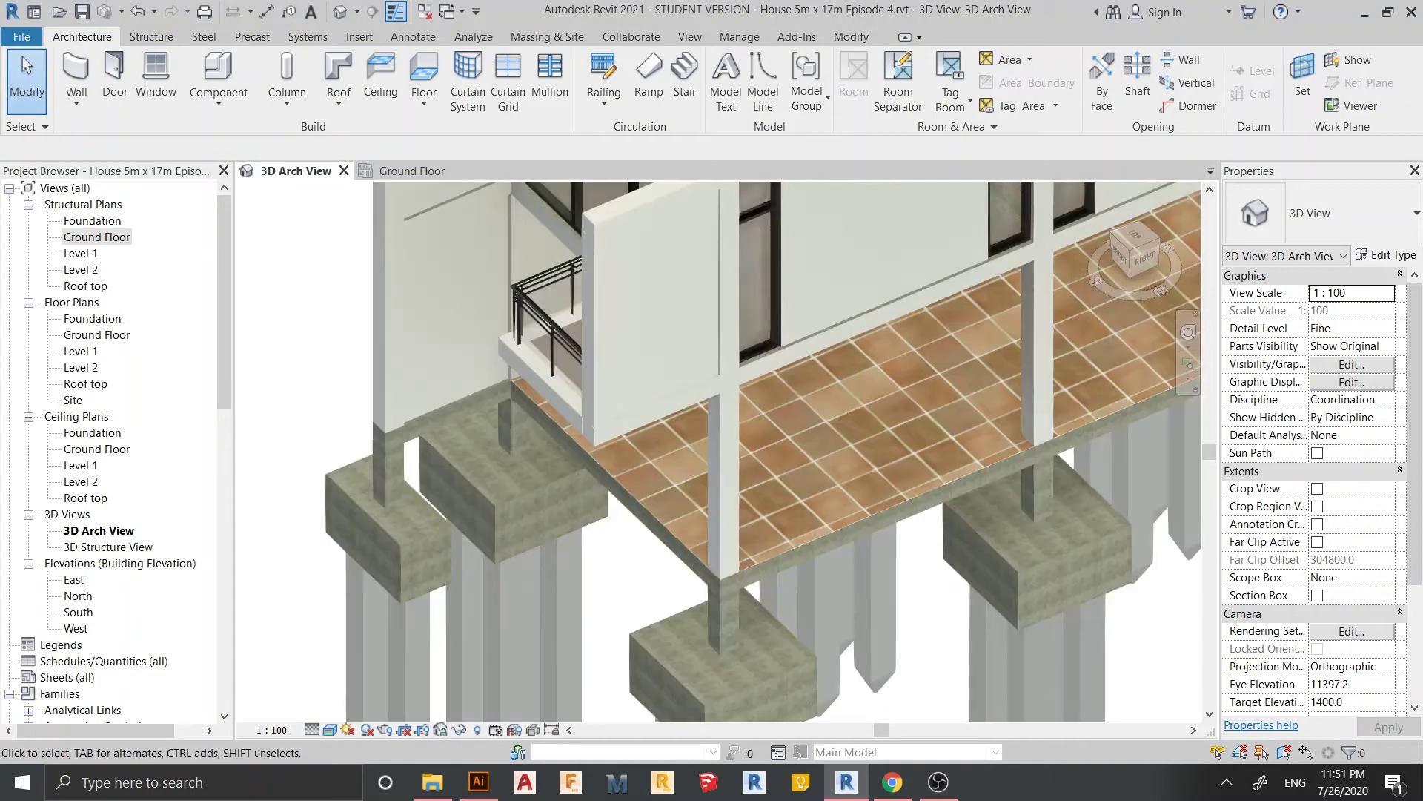
middle_click_drag(602, 356, 458, 241)
scroll(741, 430, "down", 3)
middle_click_drag(875, 415, 871, 386, "shift")
scroll(667, 319, "up", 3)
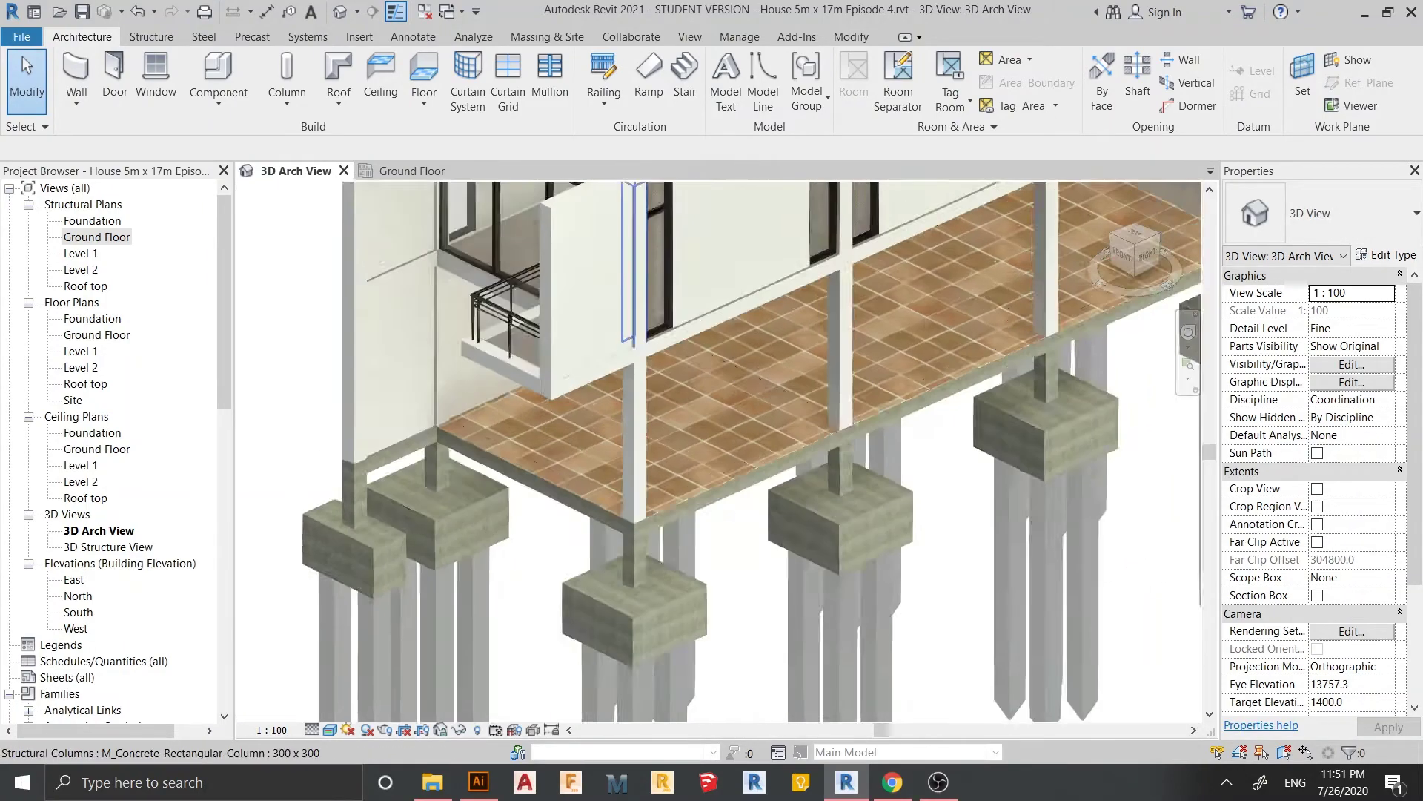
middle_click_drag(697, 237, 711, 289)
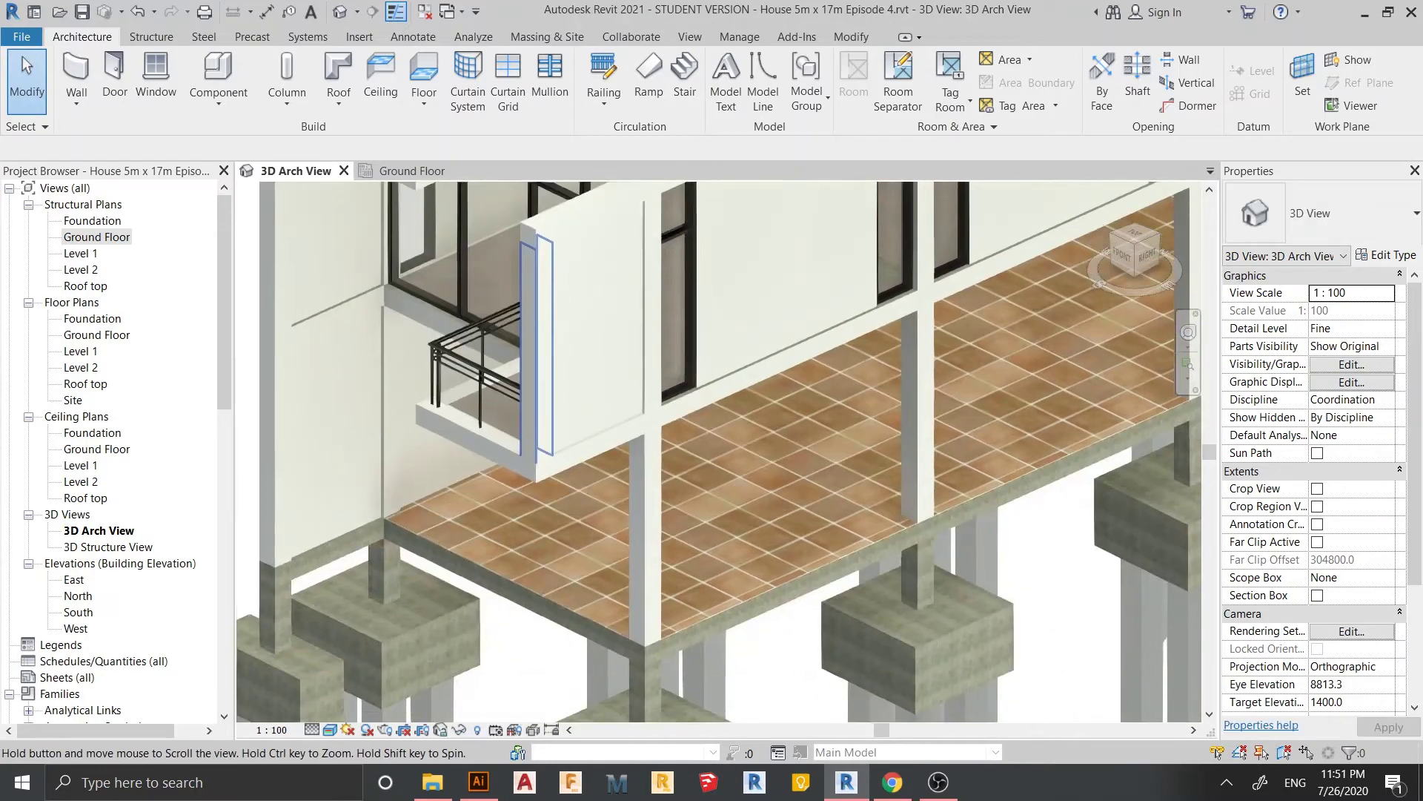
scroll(452, 408, "up", 2)
scroll(728, 438, "down", 5)
middle_click_drag(736, 445, 604, 441)
middle_click_drag(468, 419, 480, 372)
Open the Level 1 structural plan.
double_click(80, 253)
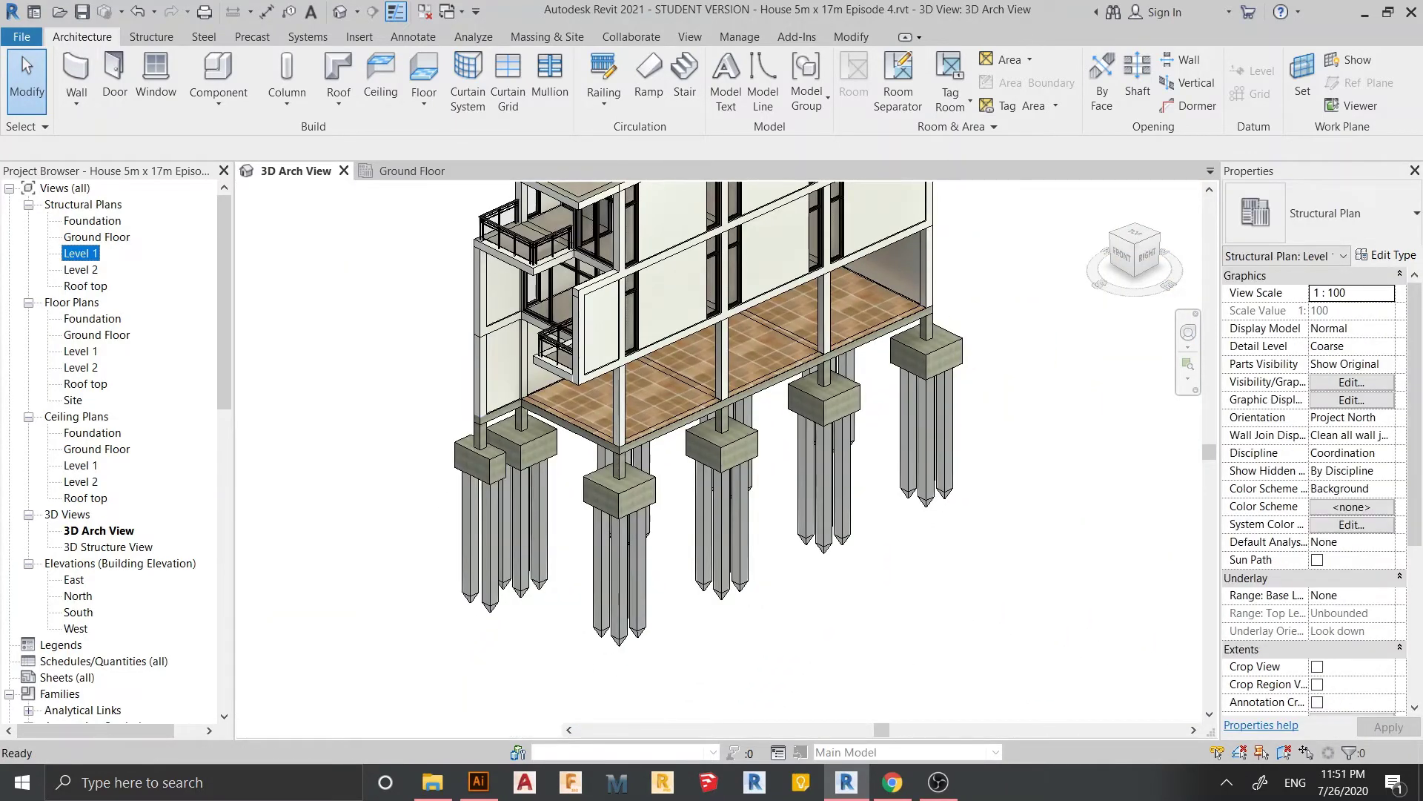
scroll(816, 415, "up", 2)
middle_click_drag(815, 415, 686, 471)
Start a new floor on Level 1 and duplicate its floor type as 12mm Floor L1.
left_click(424, 72)
left_click(424, 82)
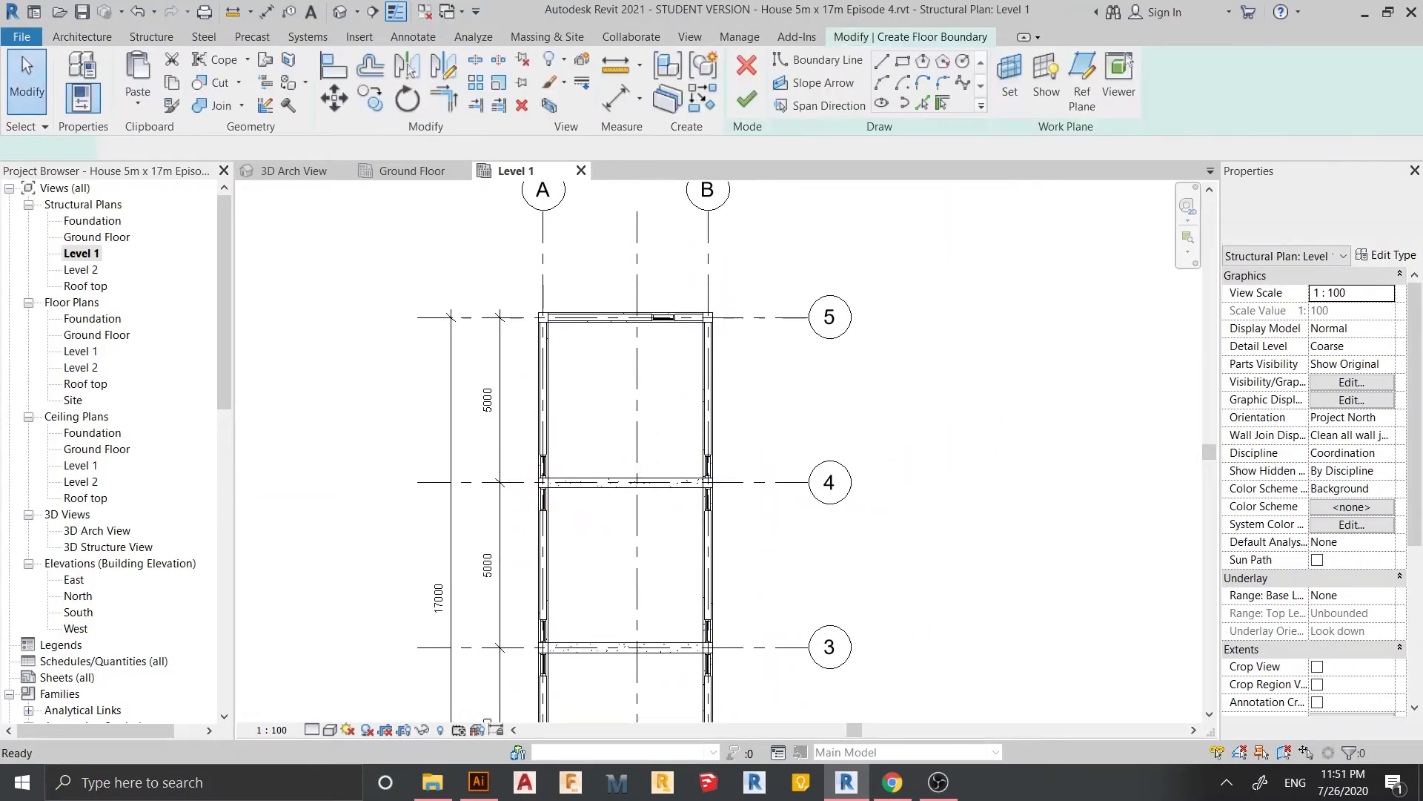
left_click(1386, 255)
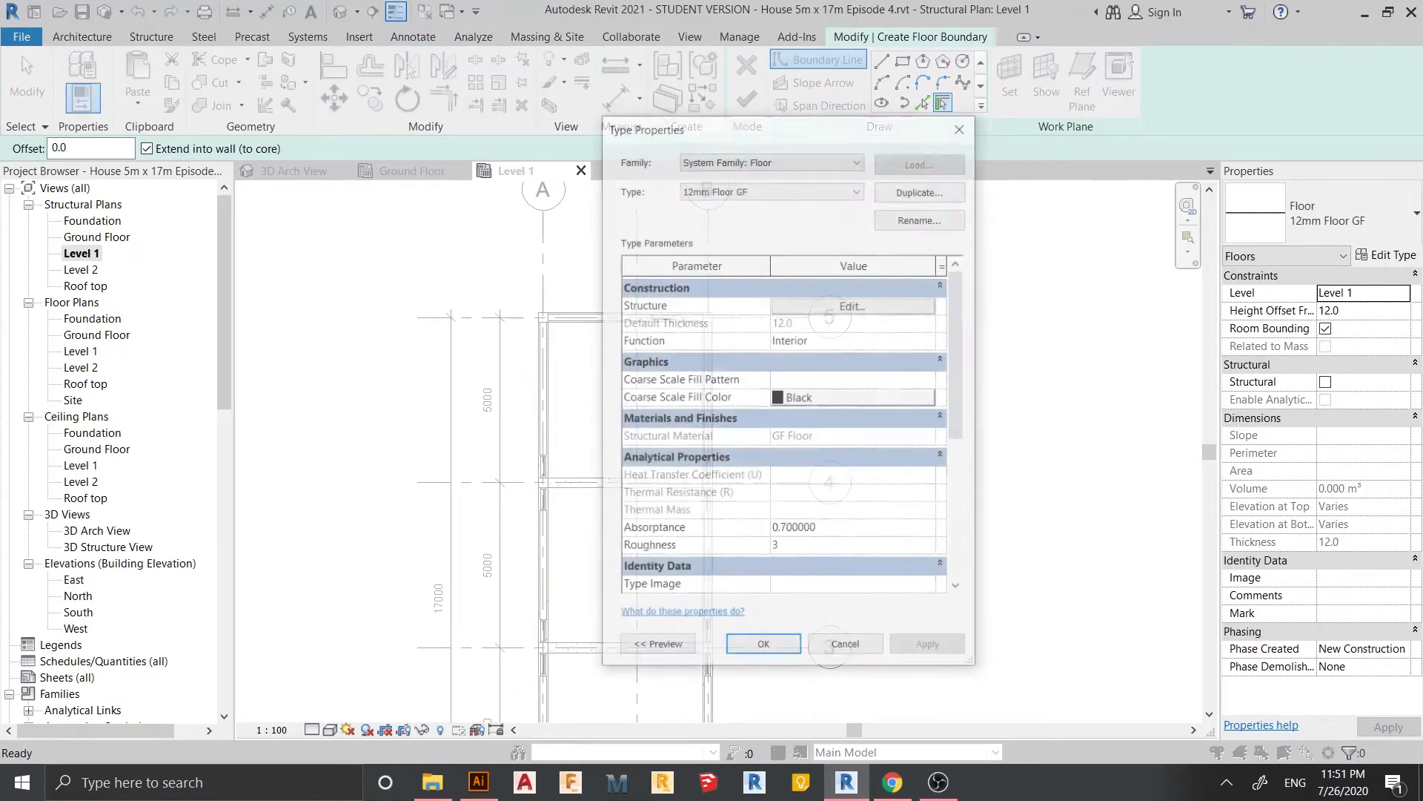
left_click(922, 189)
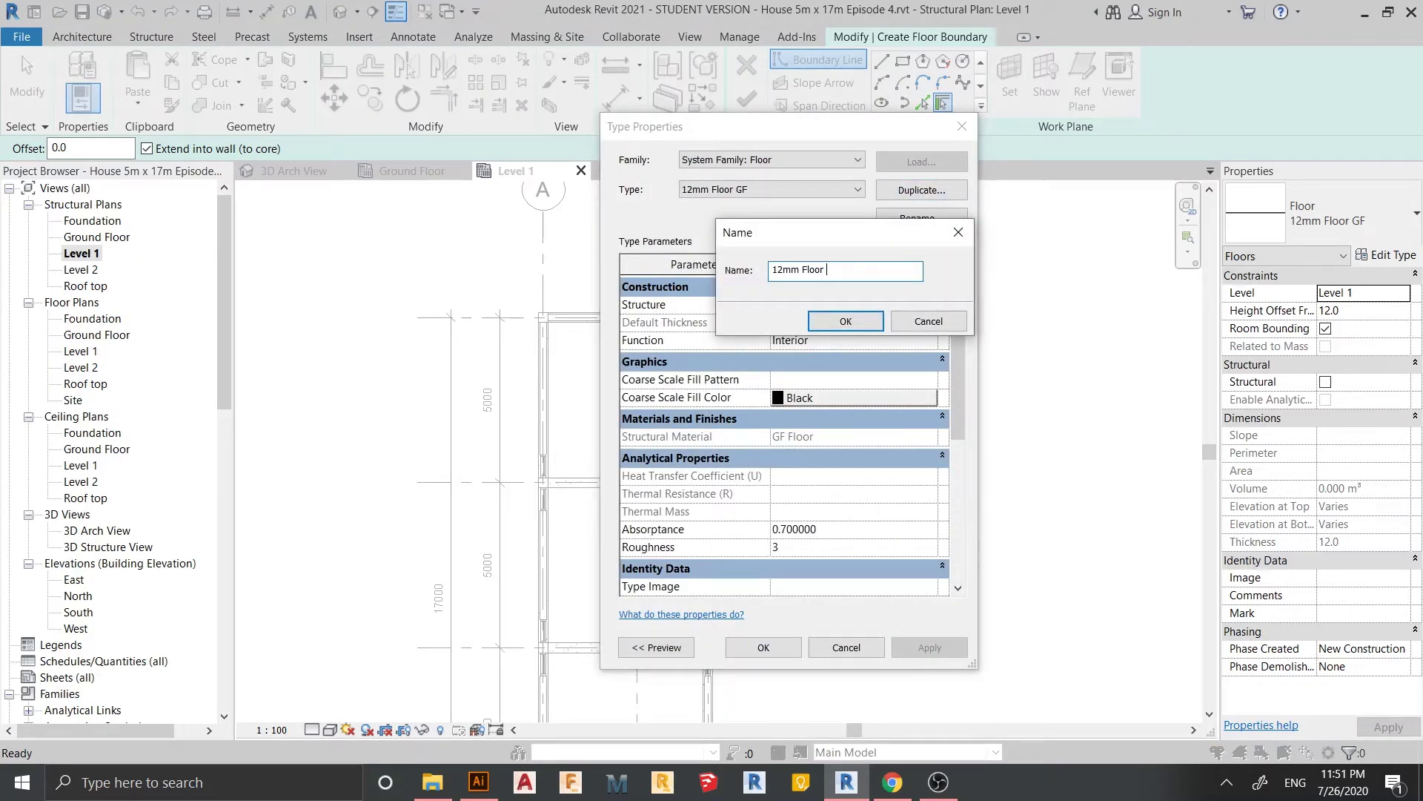
type("12mm Floor L1")
key("Return")
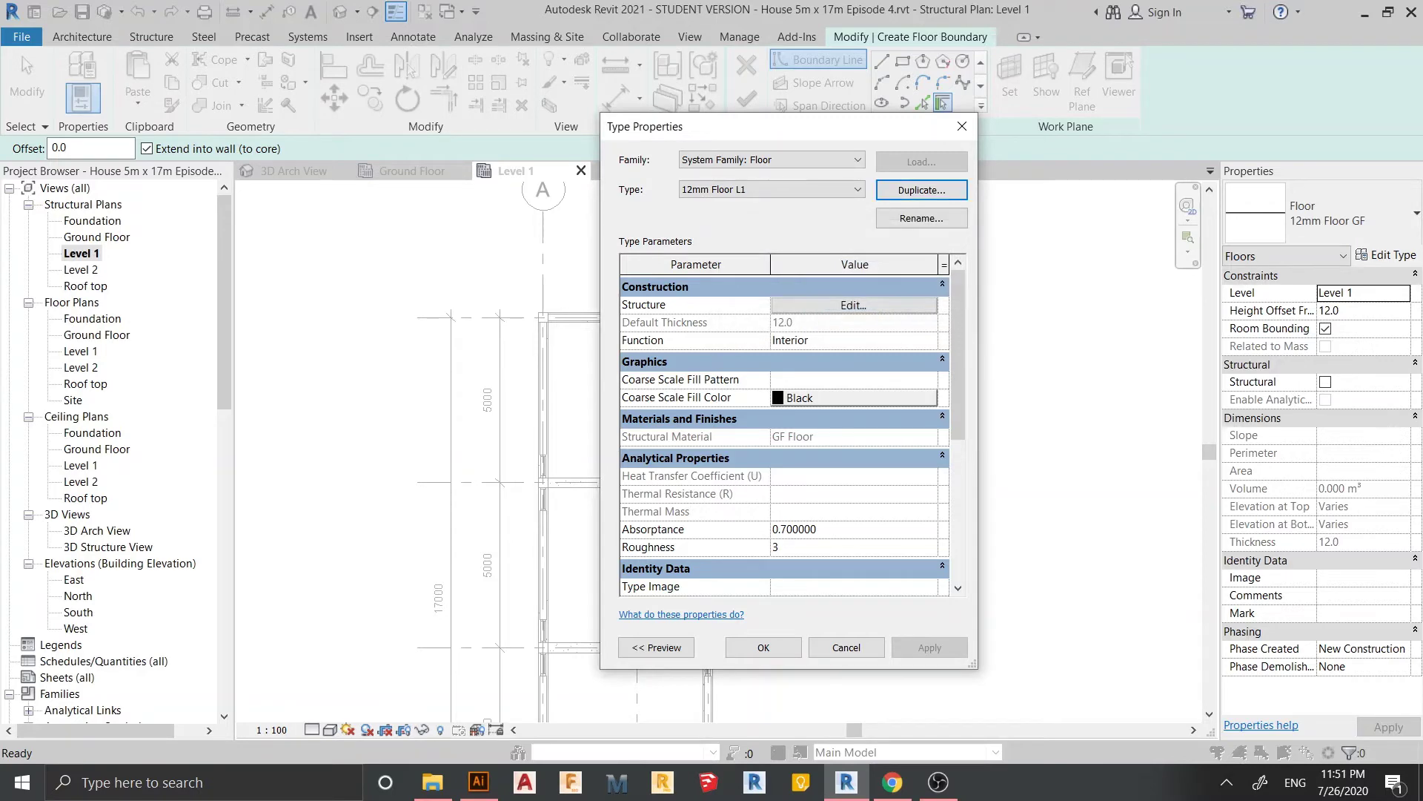
Create a new material named Level 1 for the structure layer of 12mm Floor L1 and show its appearance settings.
left_click(853, 305)
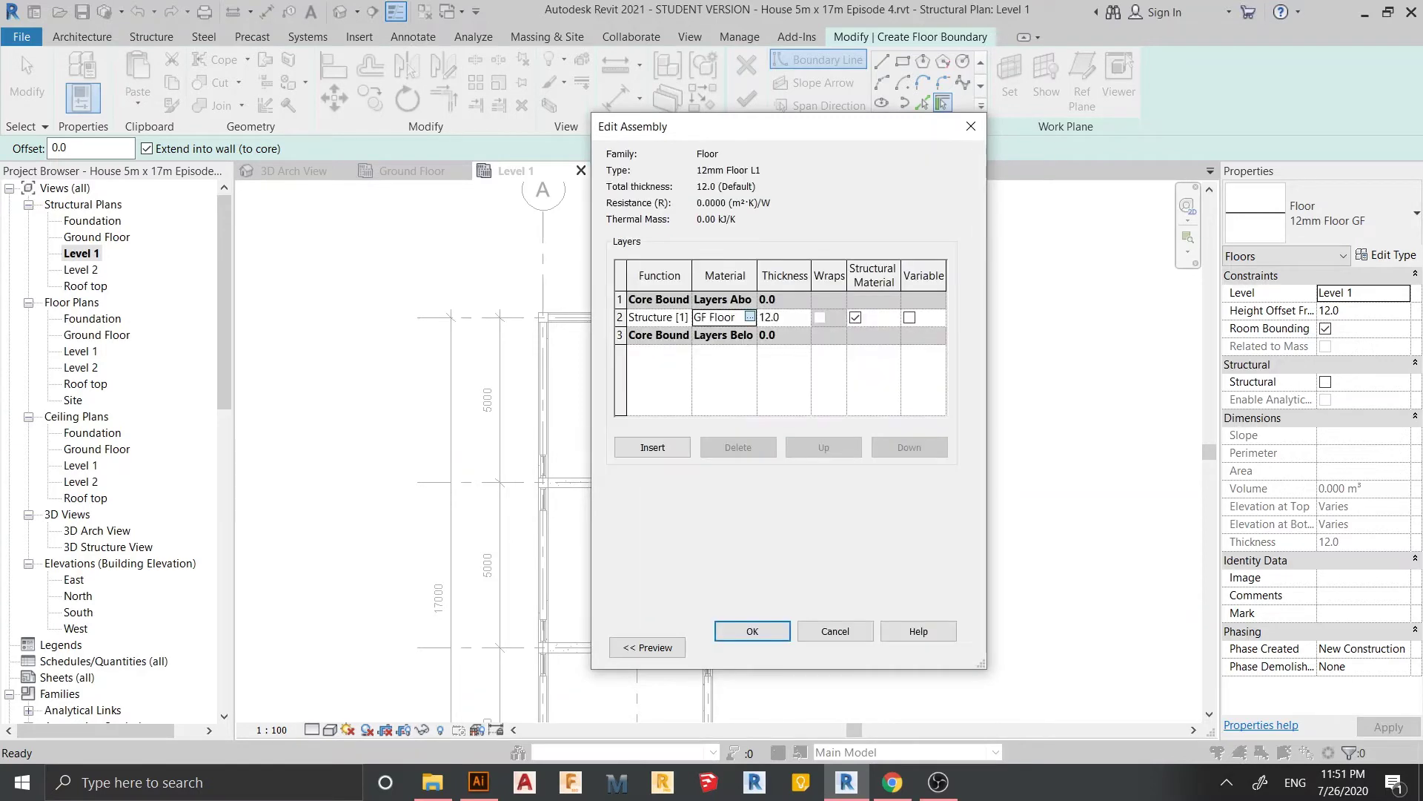
left_click(750, 316)
left_click(561, 550)
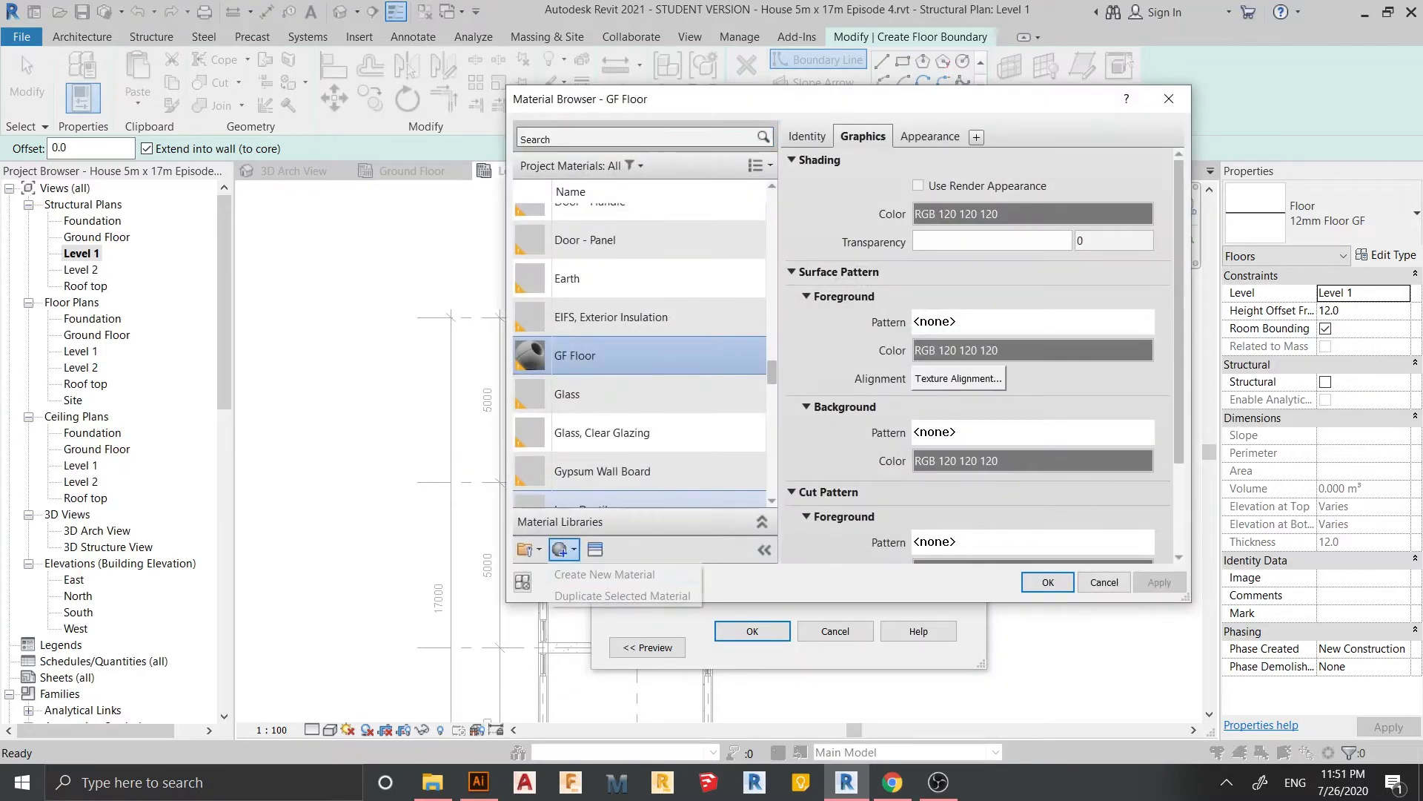
left_click(593, 574)
right_click(583, 363)
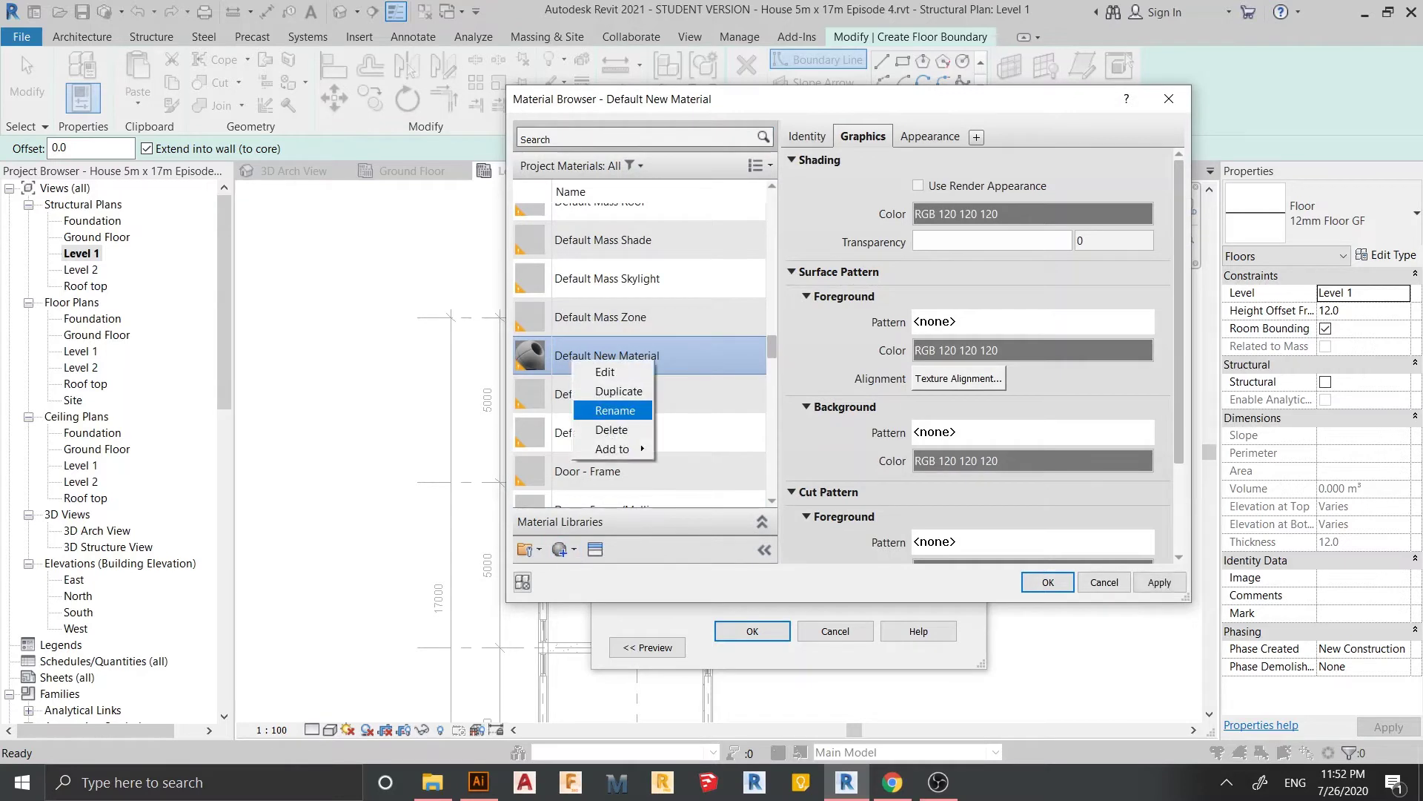
left_click(615, 410)
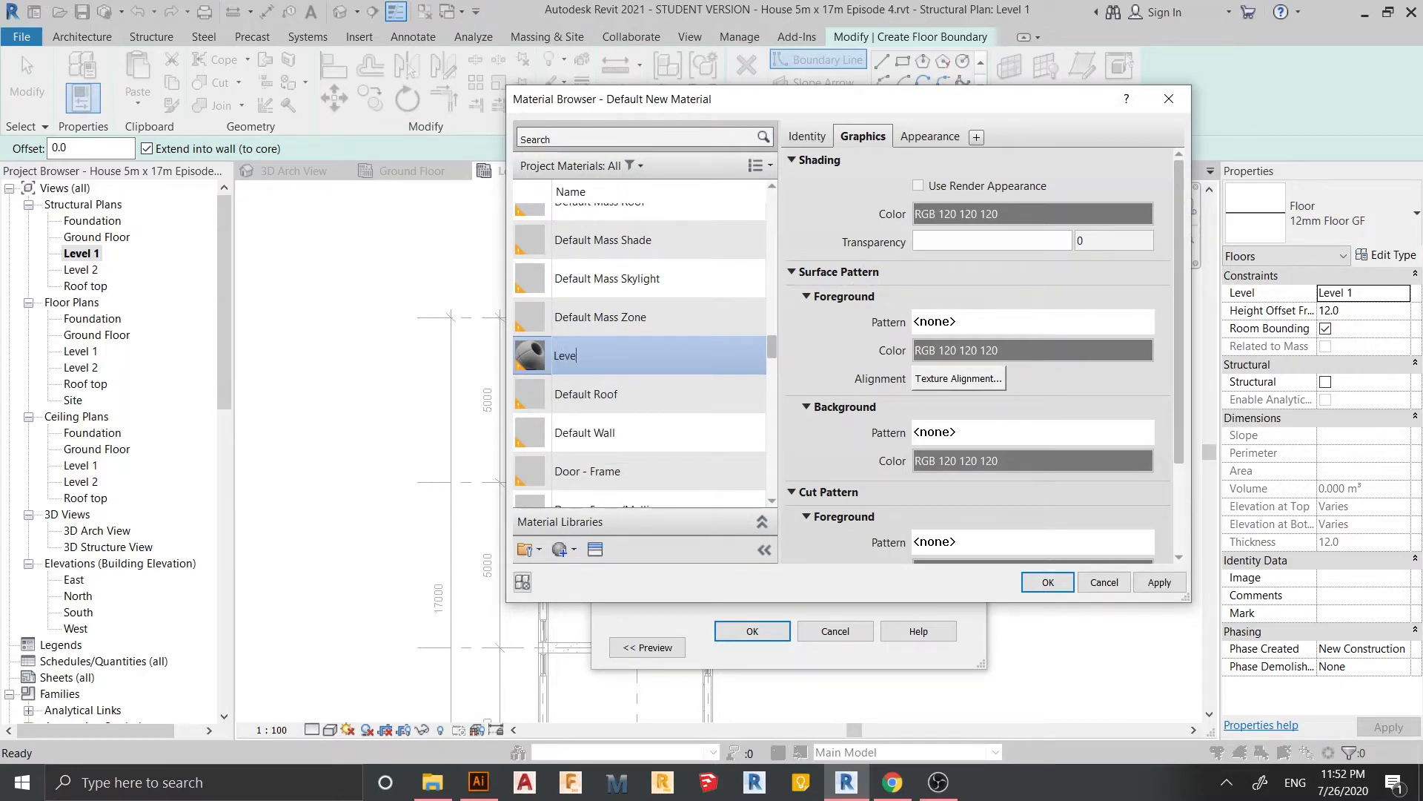
type("Level 1")
key("Return")
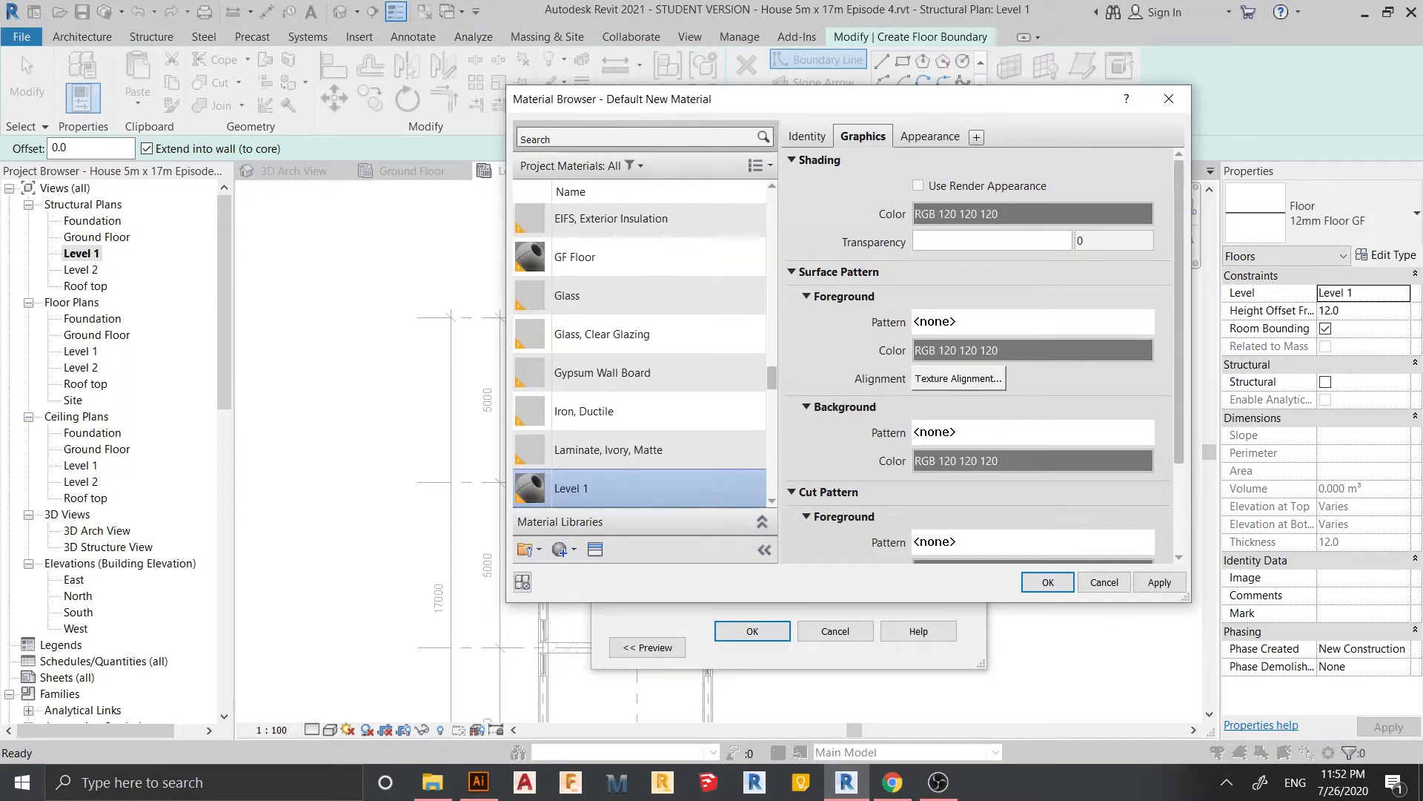
left_click(929, 136)
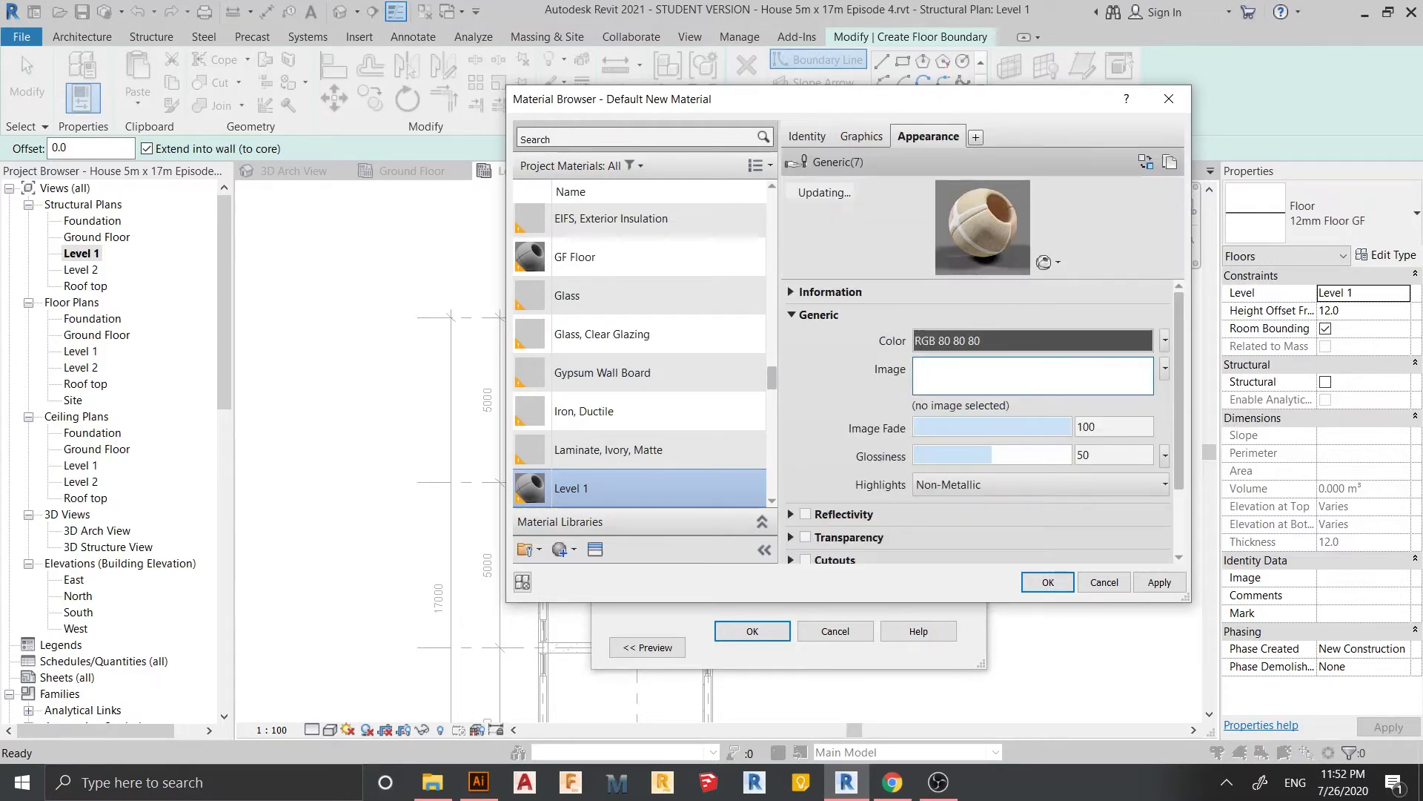
Load GF floor 2400.jpg as the Level 1 material's appearance image.
left_click(1033, 376)
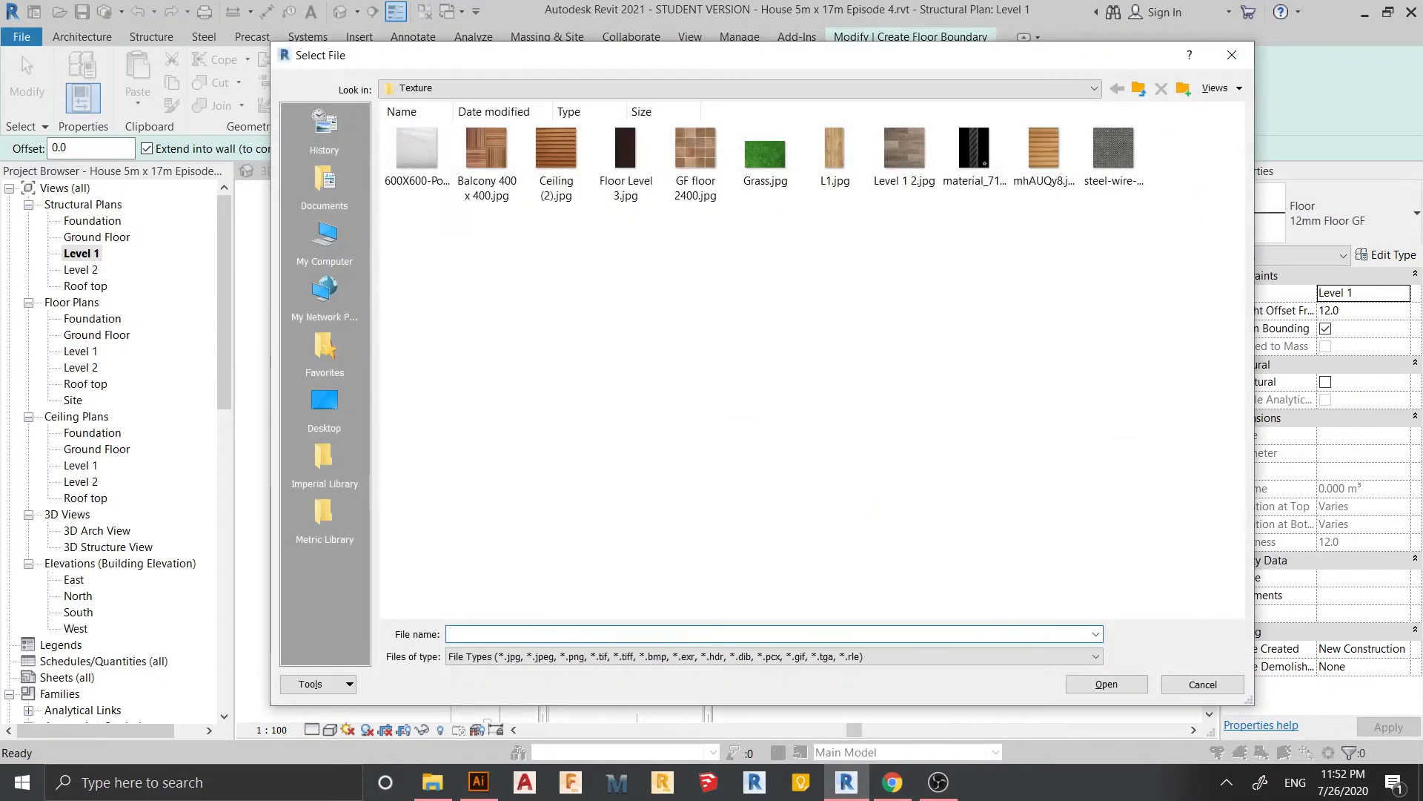
double_click(695, 152)
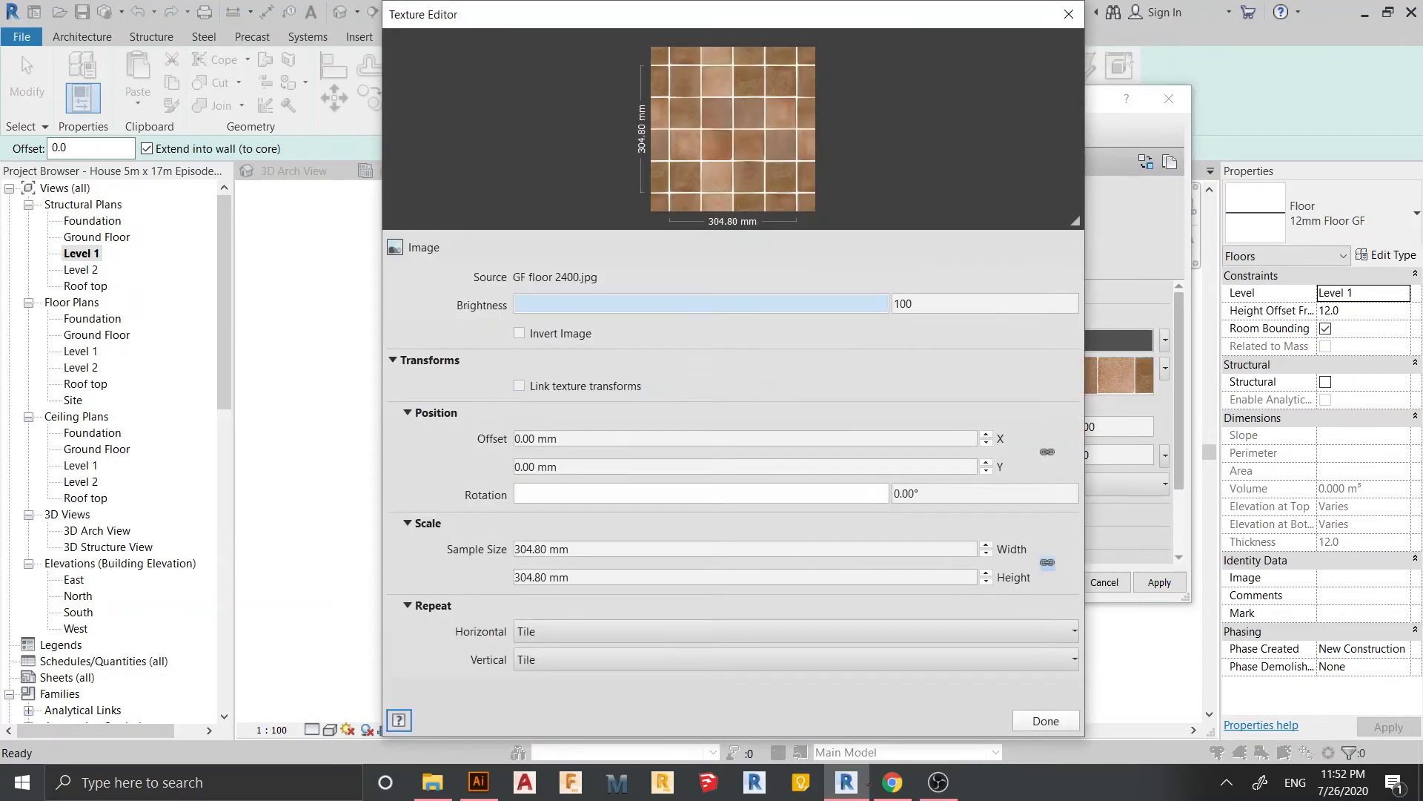
left_click(1069, 15)
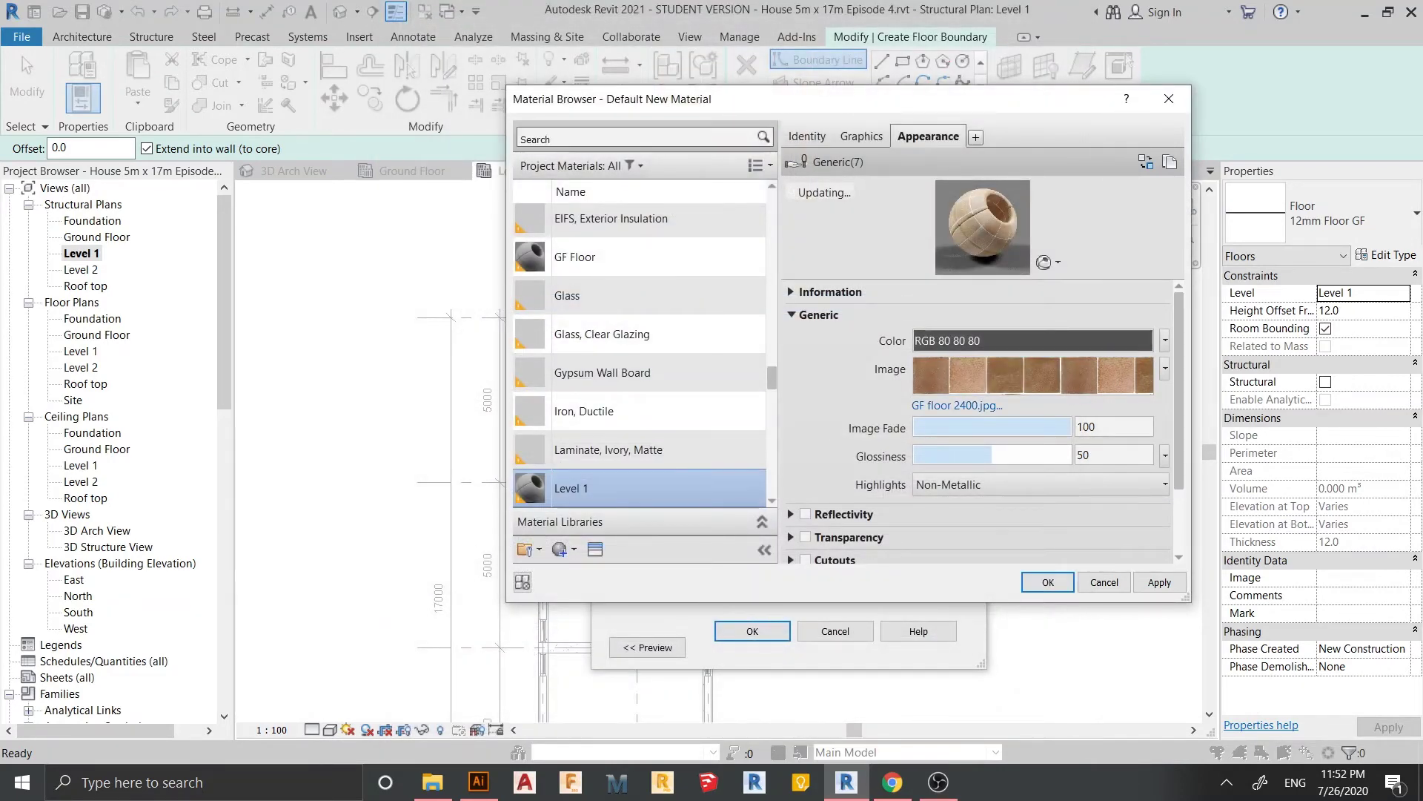
Set the Level 1 material's appearance image to Level 1 2.jpg and apply the material to the 12mm Floor L1 type.
left_click(957, 405)
double_click(905, 152)
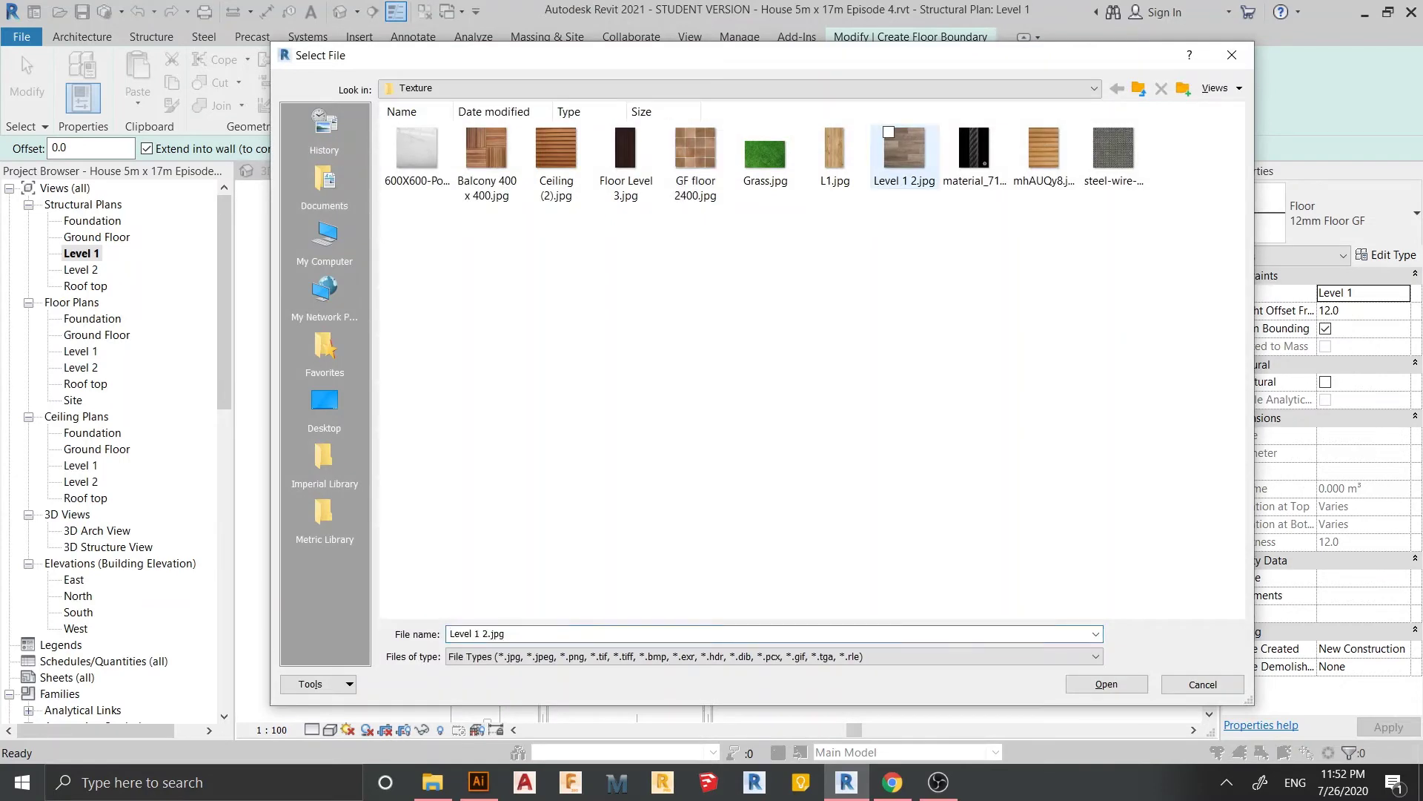
double_click(904, 152)
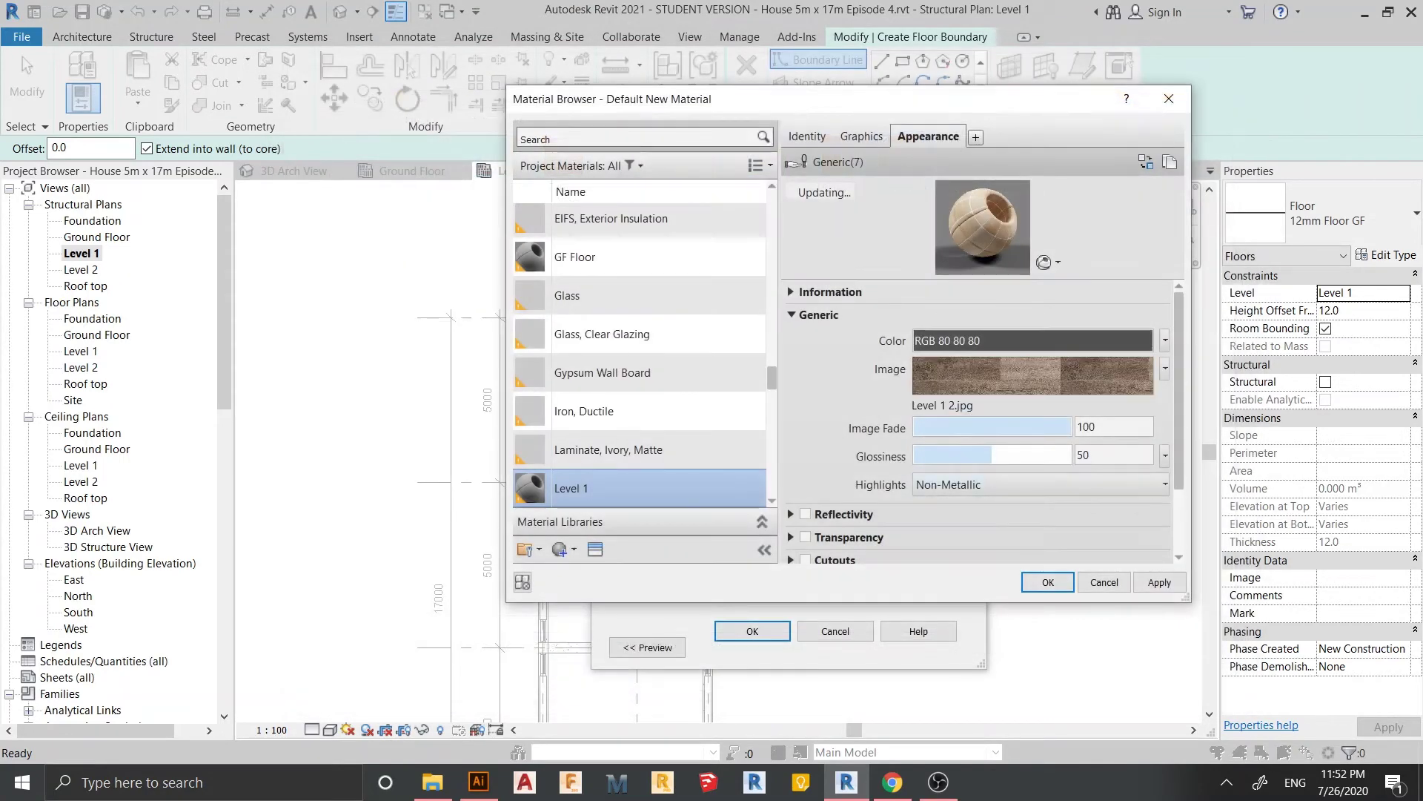
left_click(1159, 582)
key("Return")
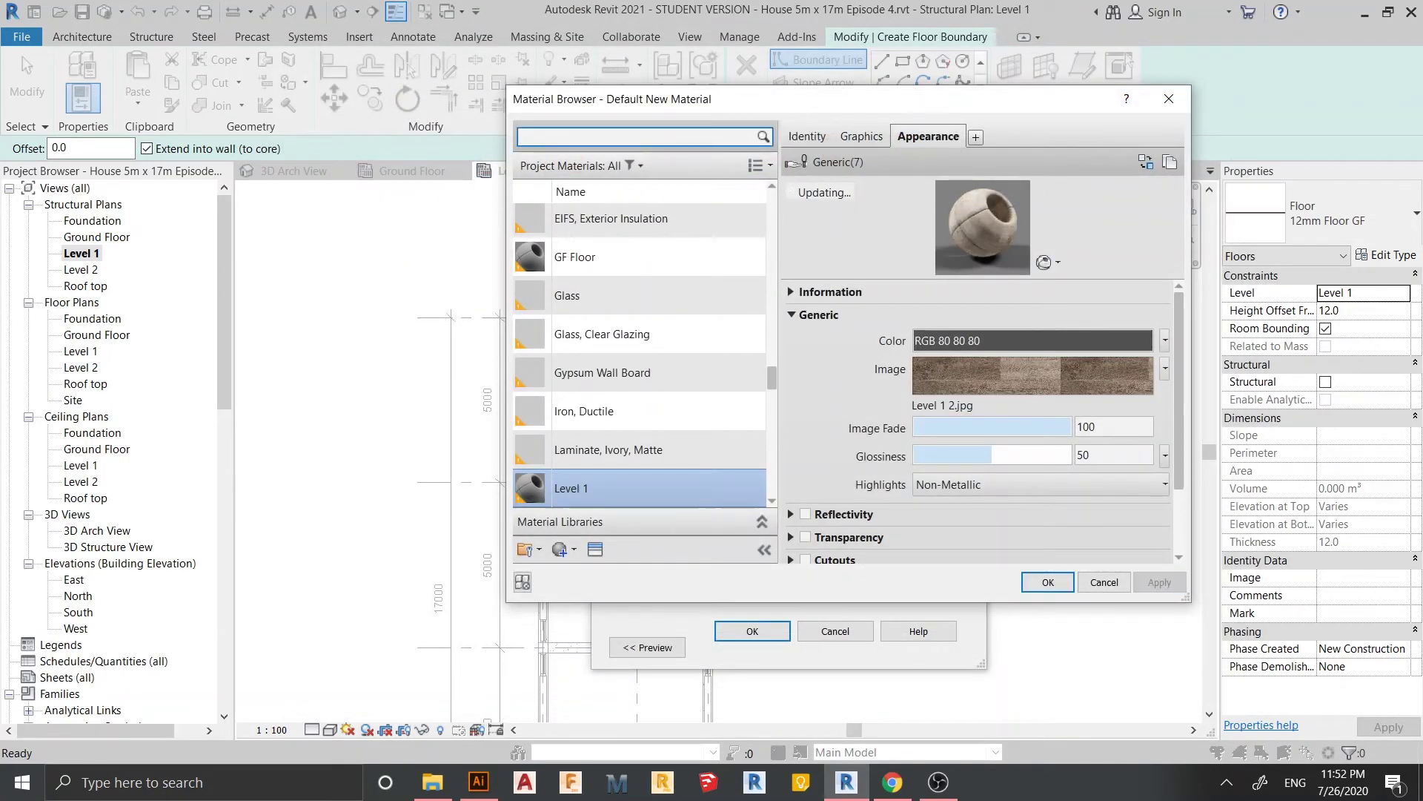
key("Return")
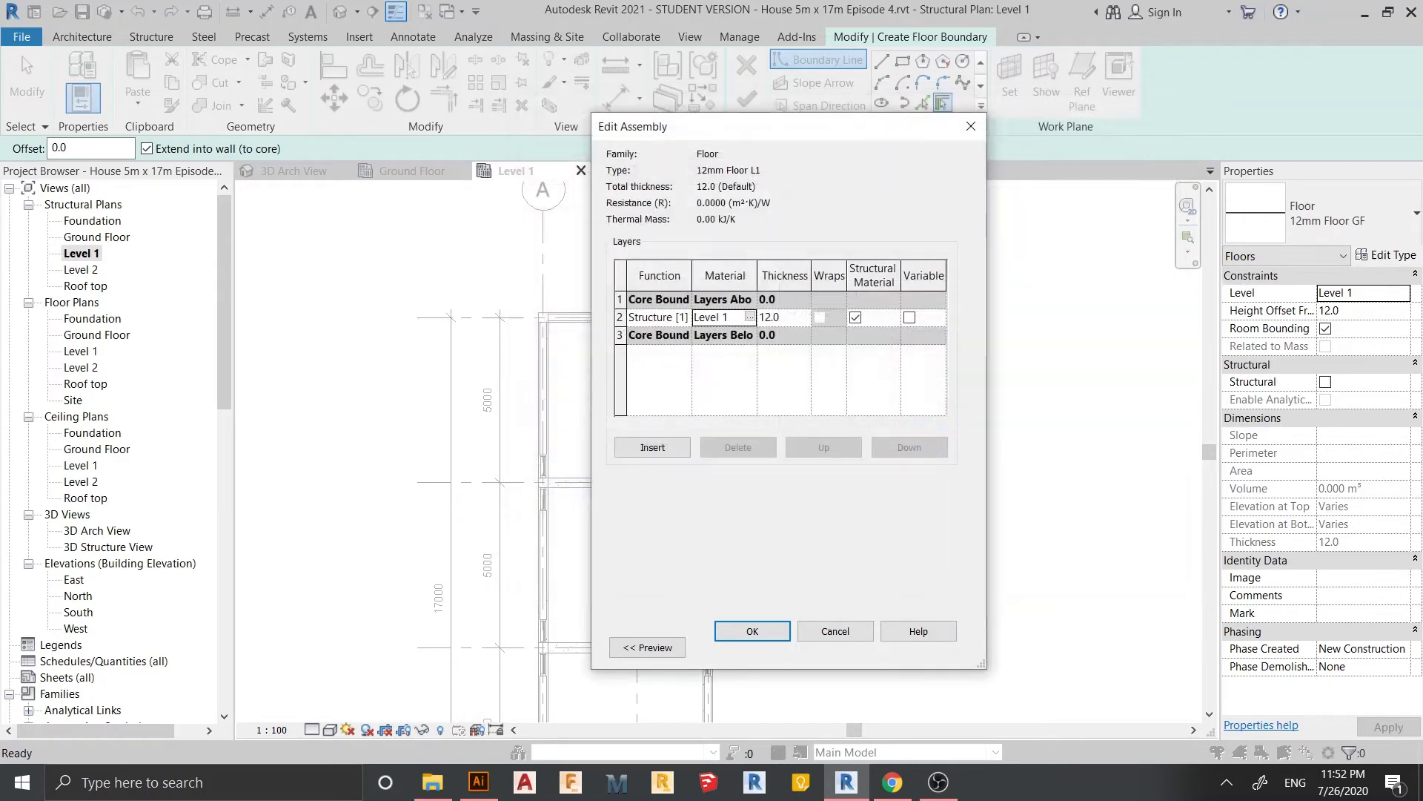
key("Return")
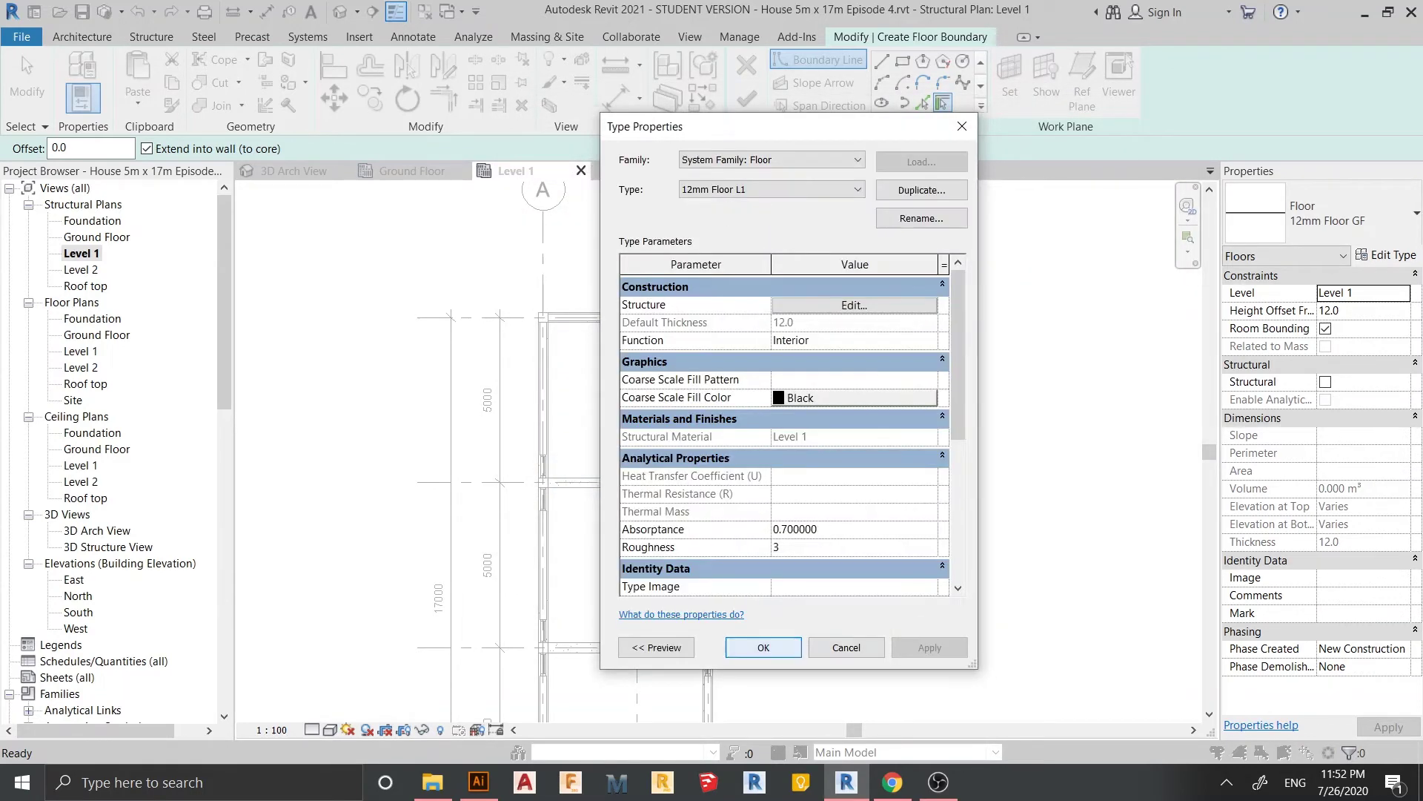
key("Return")
Start a straight-line floor boundary at the inner wall finish corner beside the column at grids A and 5.
scroll(616, 458, "down", 3)
mouse_move(616, 459)
middle_mouse_down()
mouse_move(713, 380)
mouse_move(714, 353)
middle_mouse_up()
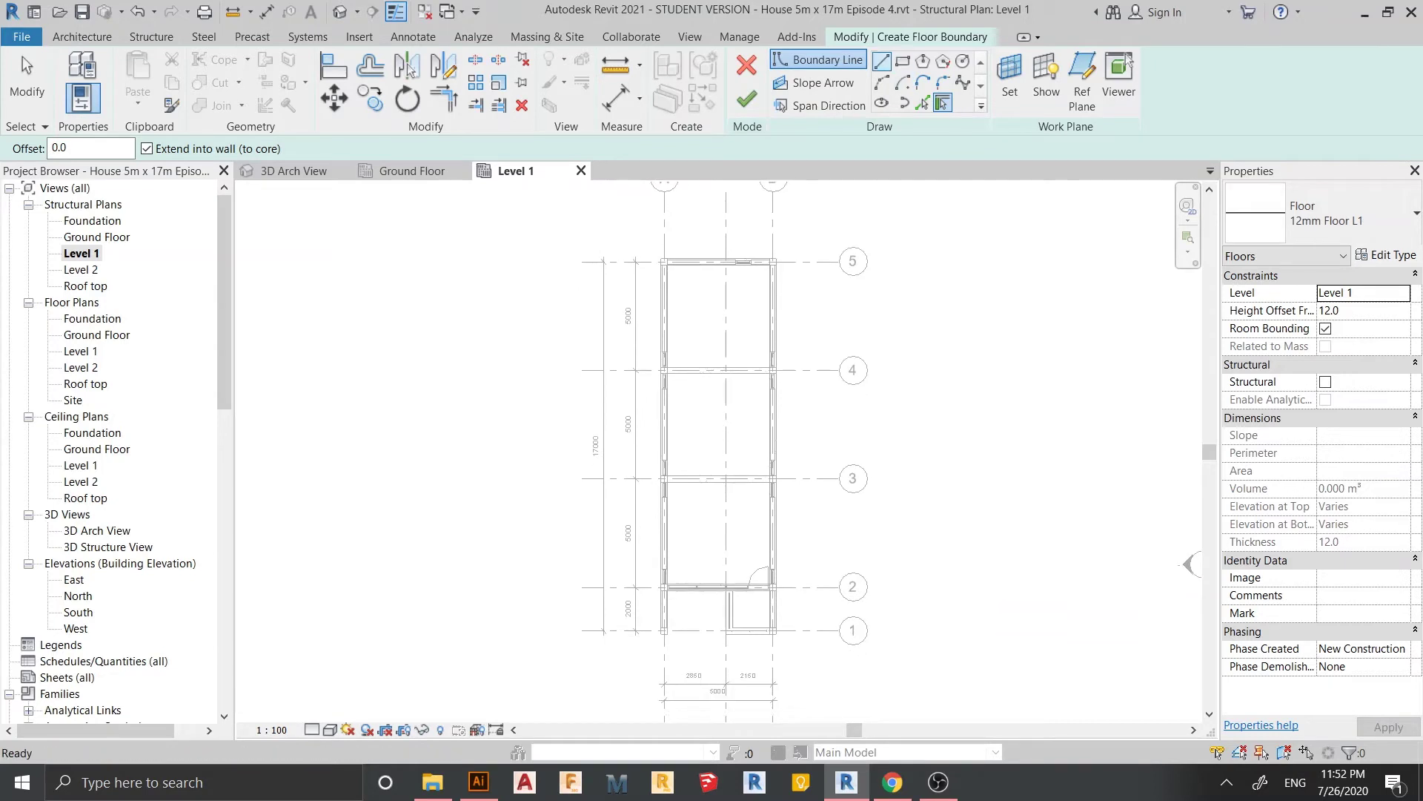
left_click(882, 61)
scroll(655, 266, "up", 2)
scroll(679, 251, "up", 5)
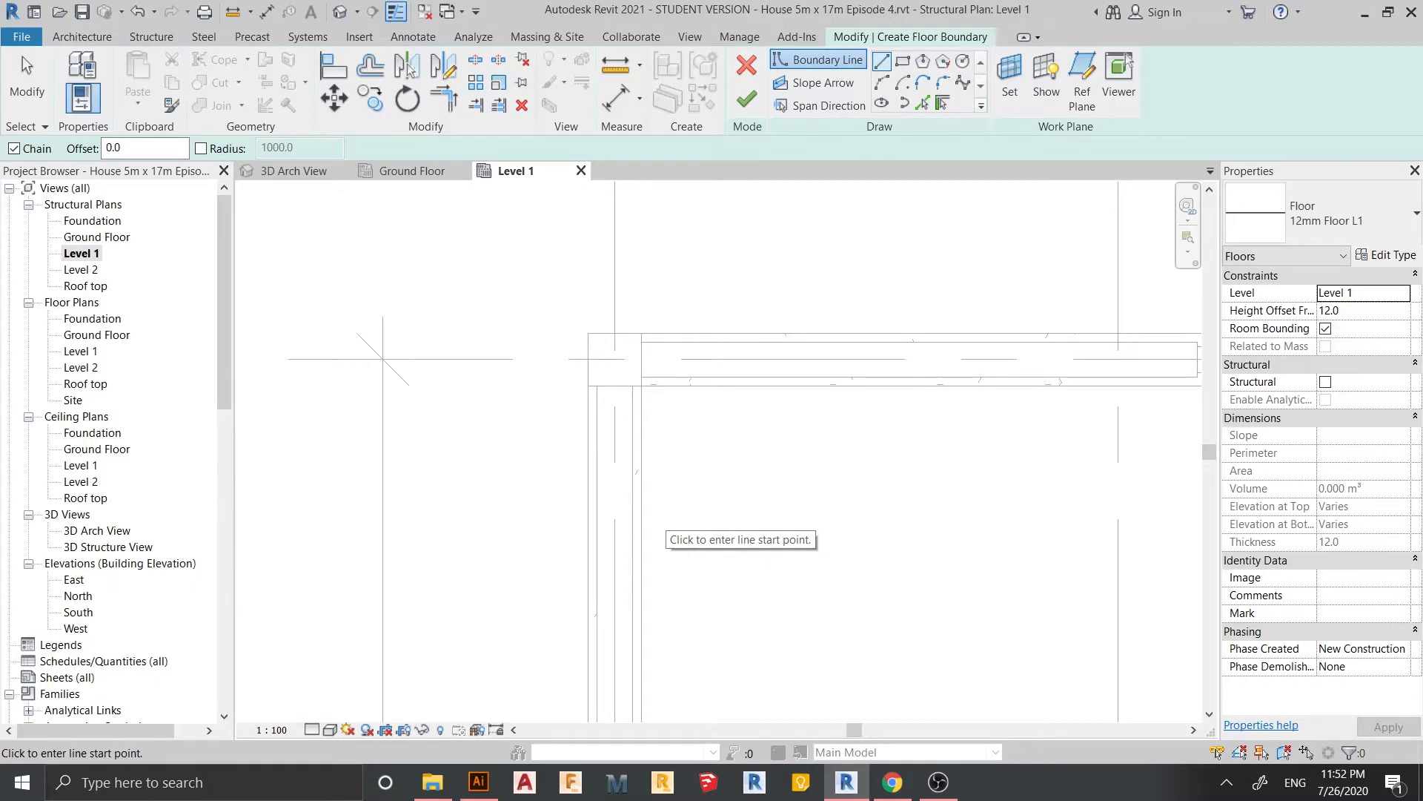
middle_click_drag(667, 445, 705, 346)
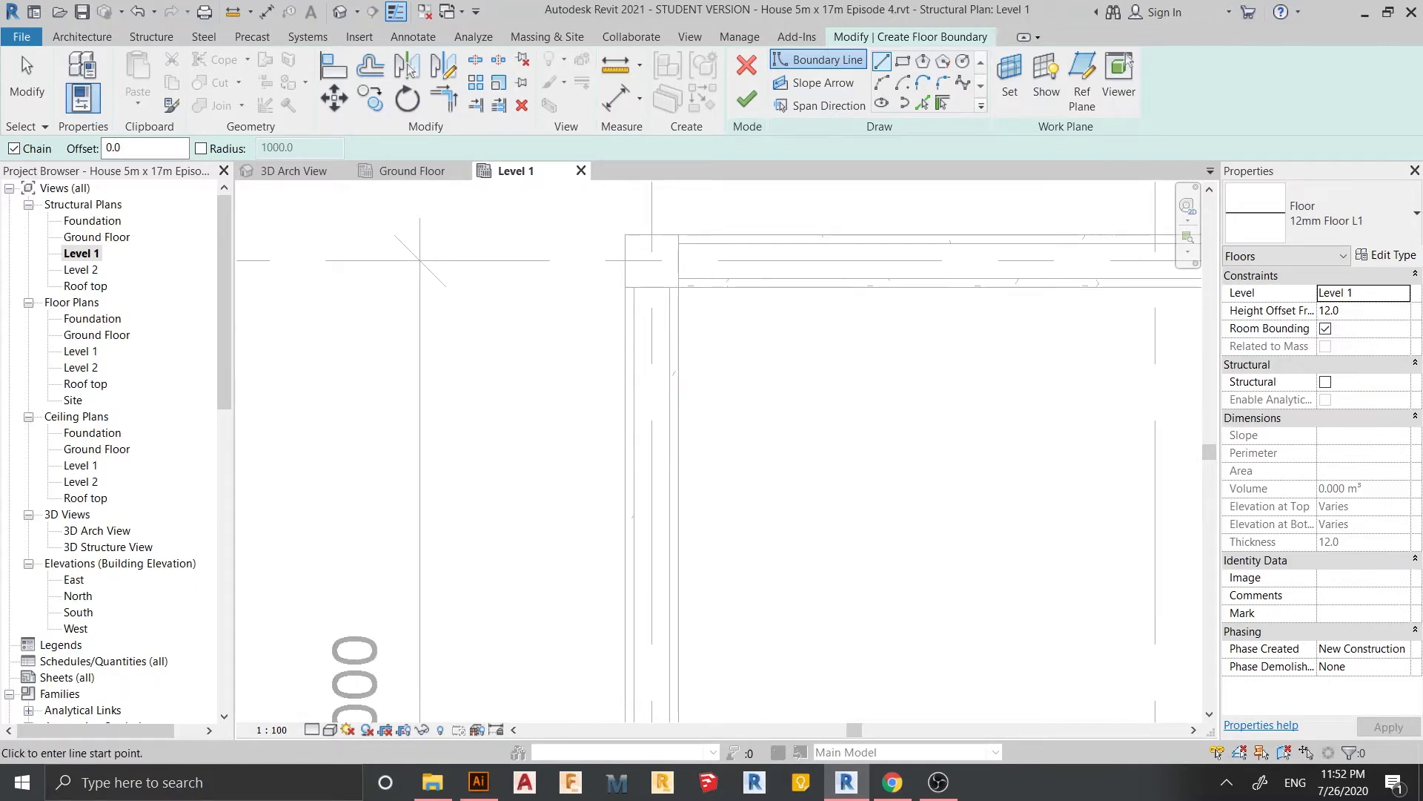
middle_click_drag(712, 445, 668, 333)
scroll(704, 593, "down", 2)
middle_click_drag(704, 593, 682, 185)
scroll(629, 445, "up", 2)
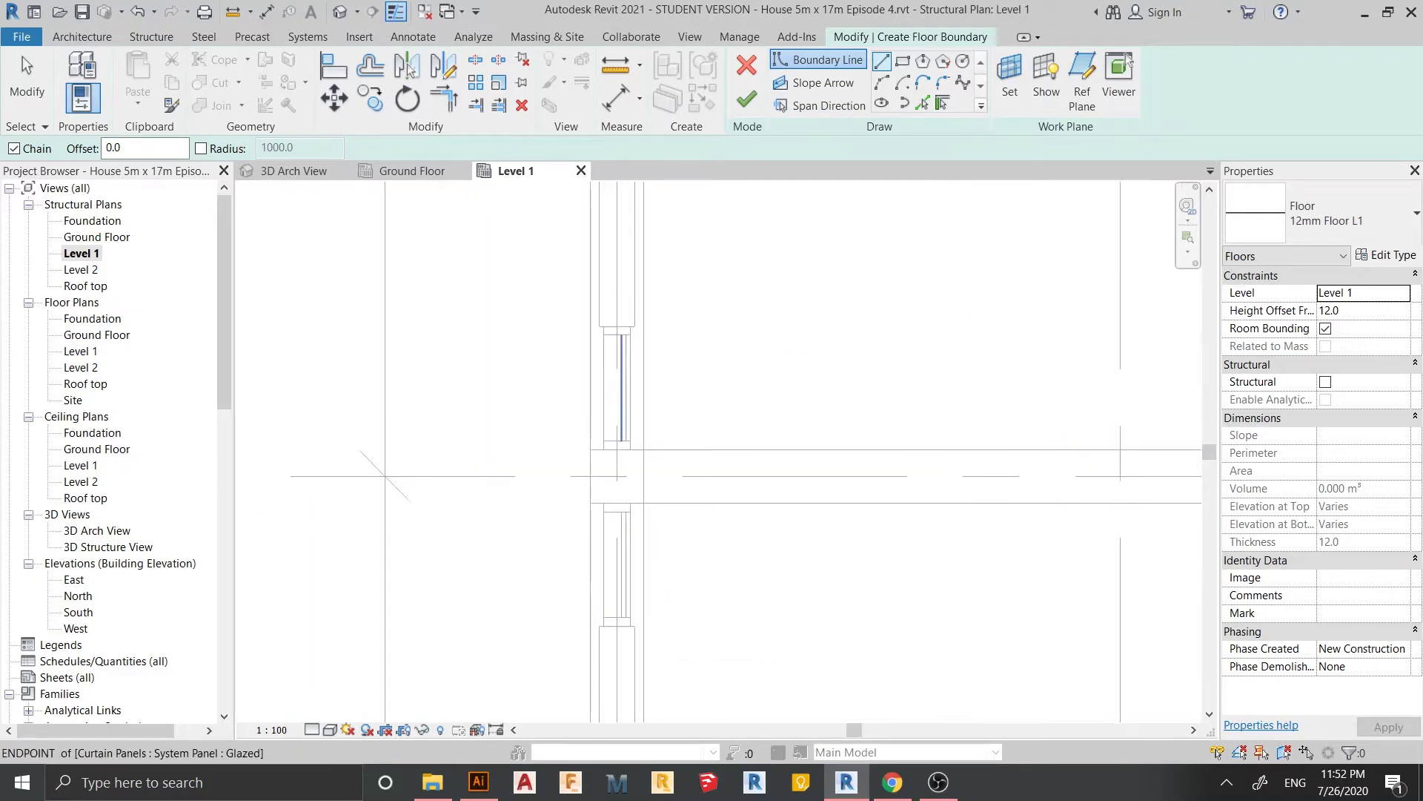
middle_click_drag(614, 580, 636, 703)
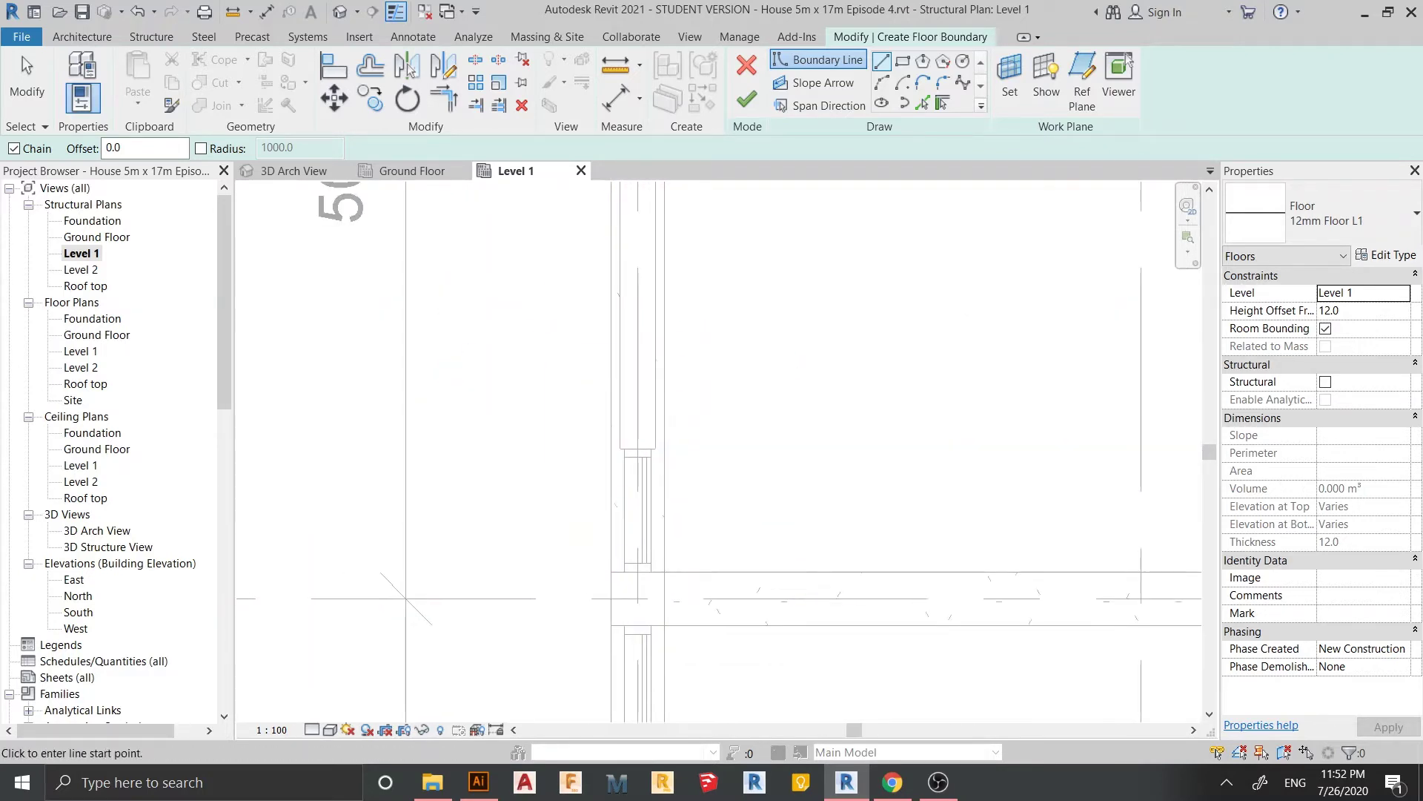
scroll(639, 430, "down", 3)
middle_click_drag(639, 430, 635, 661)
scroll(717, 358, "up", 6)
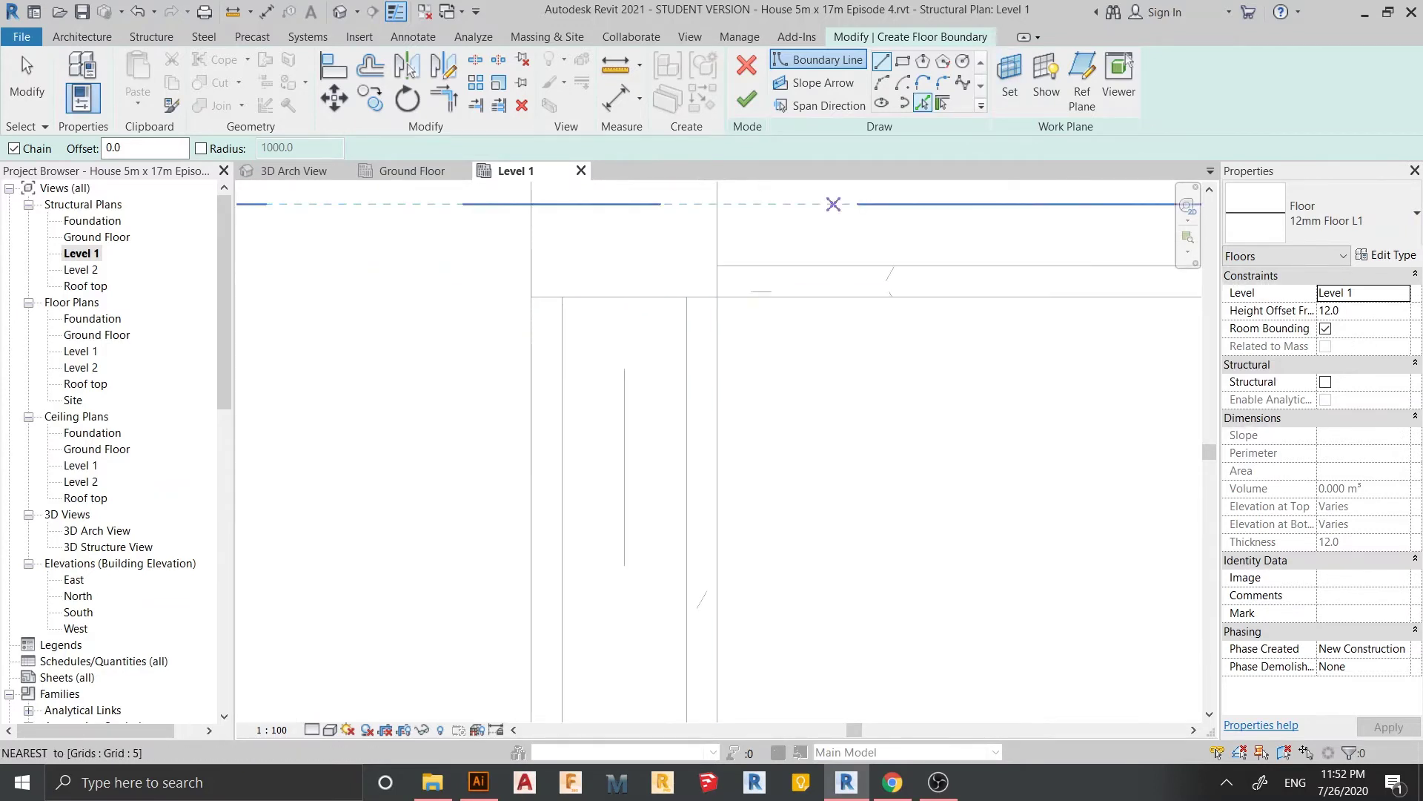
left_click(687, 297)
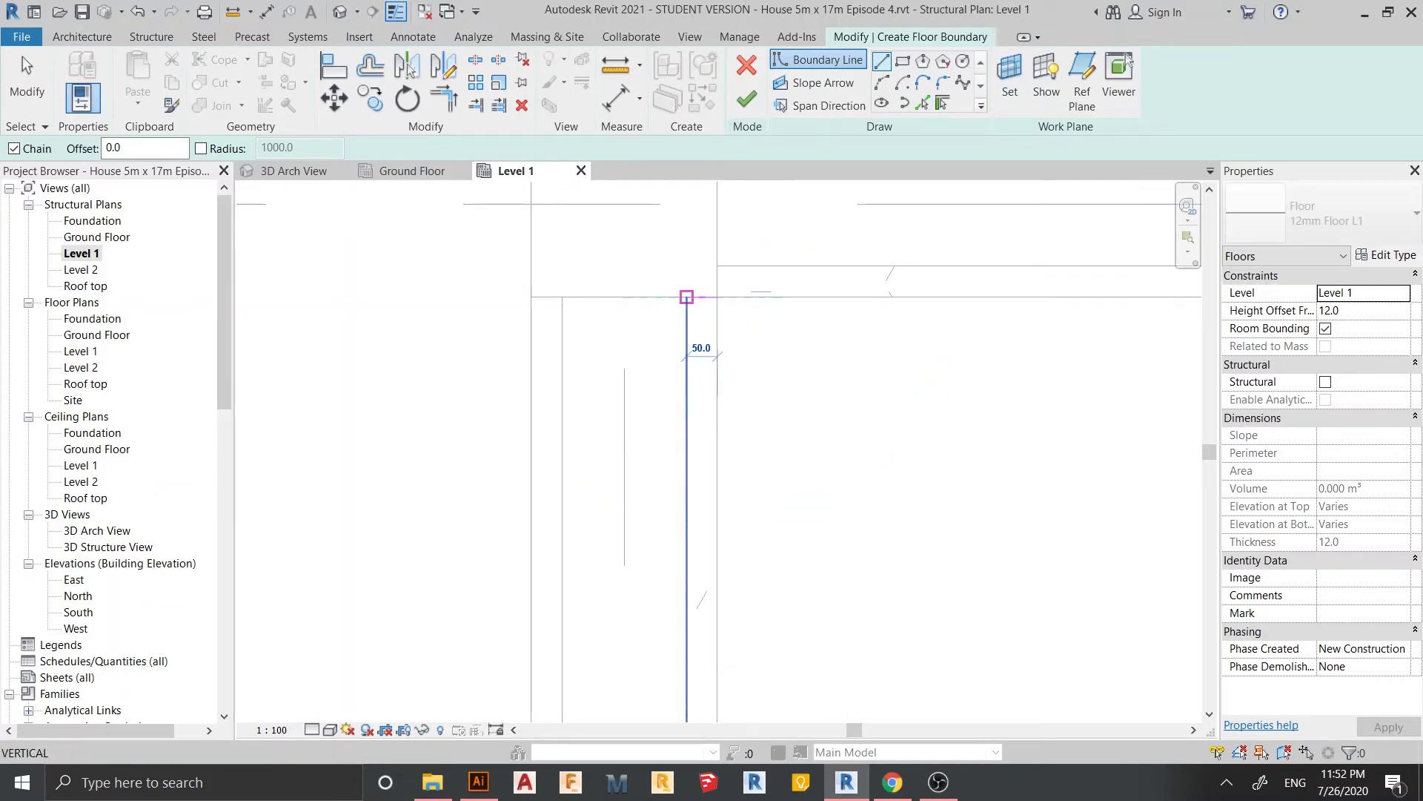
Draw the boundary down the inner wall finish face on grid A to the wall end at the window above grid 4.
scroll(686, 539, "down", 5)
middle_click_drag(687, 538, 607, 65)
middle_click_drag(607, 461, 608, 144)
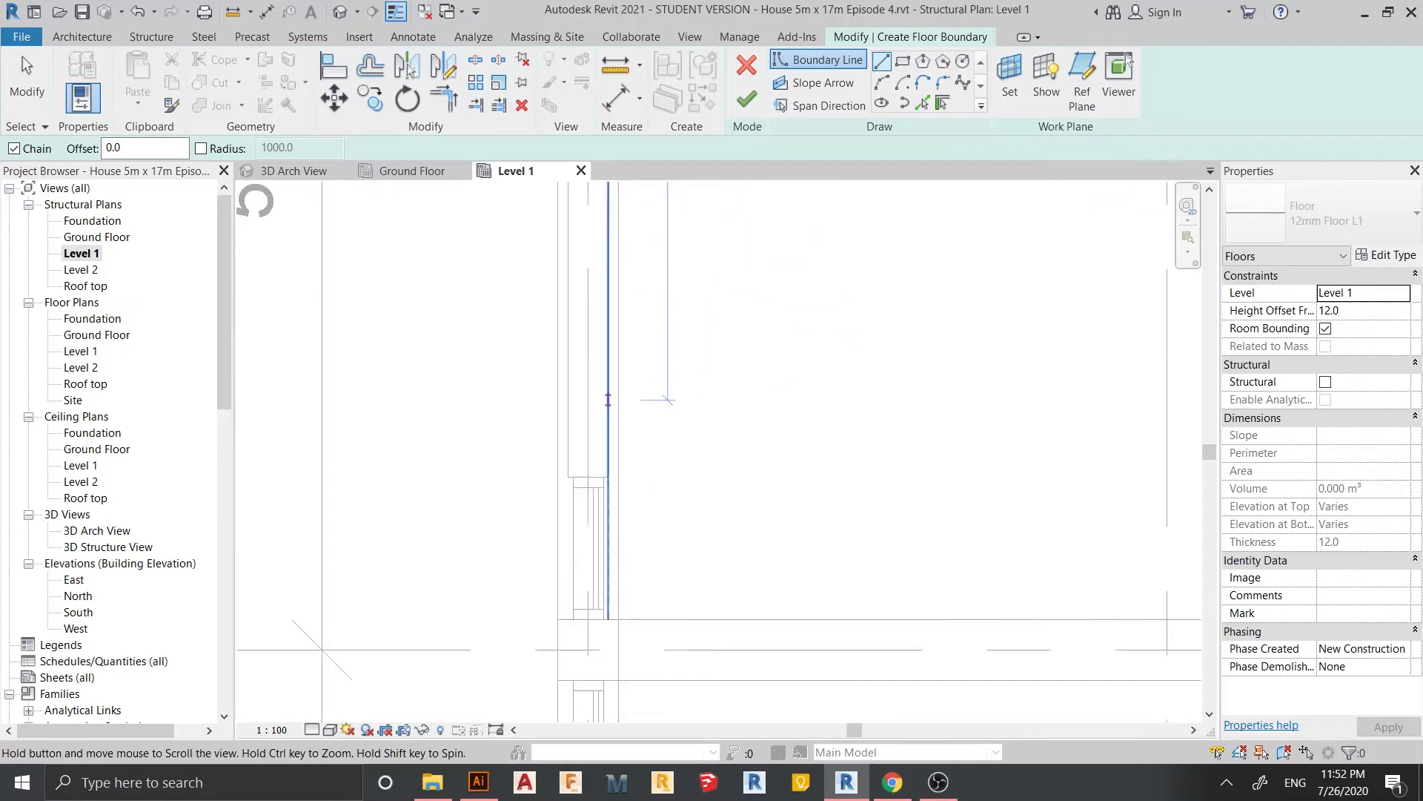
middle_click_drag(608, 401, 614, 300)
scroll(610, 412, "up", 7)
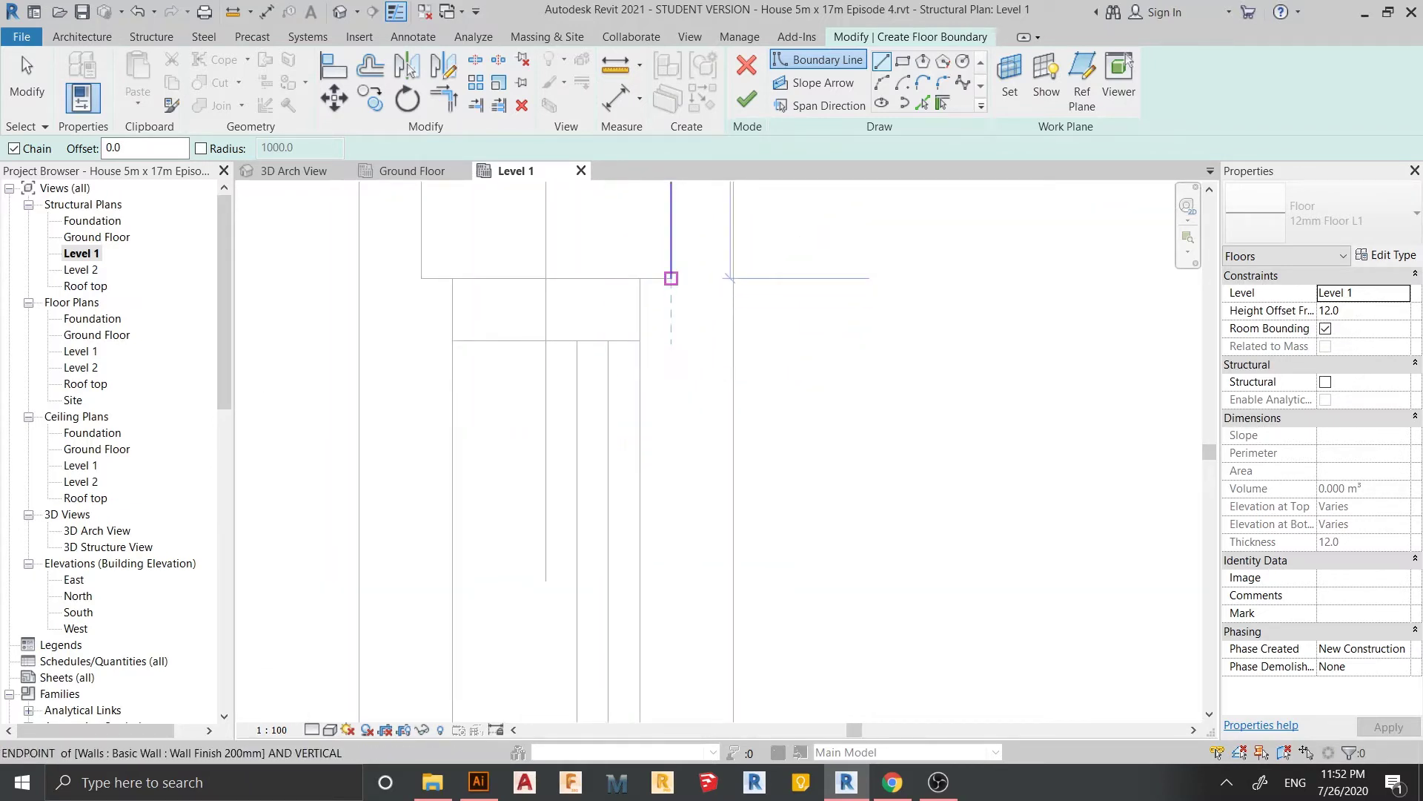
left_click(671, 278)
Trace the boundary along the window mullion to the grid 4 beam and around the column, 75 mm out, 300 mm down and back in.
scroll(645, 311, "up", 2)
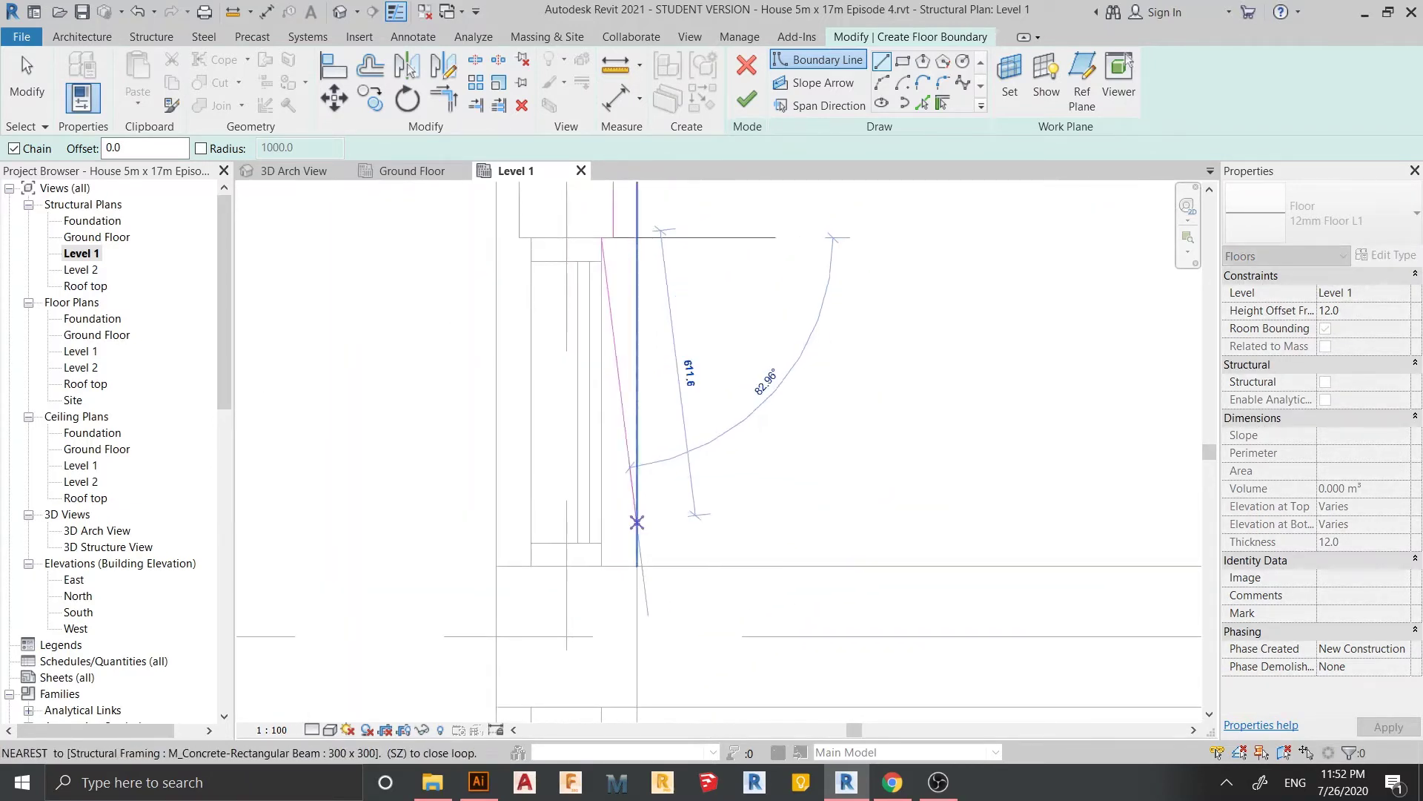
scroll(611, 567, "up", 2)
left_click(593, 565)
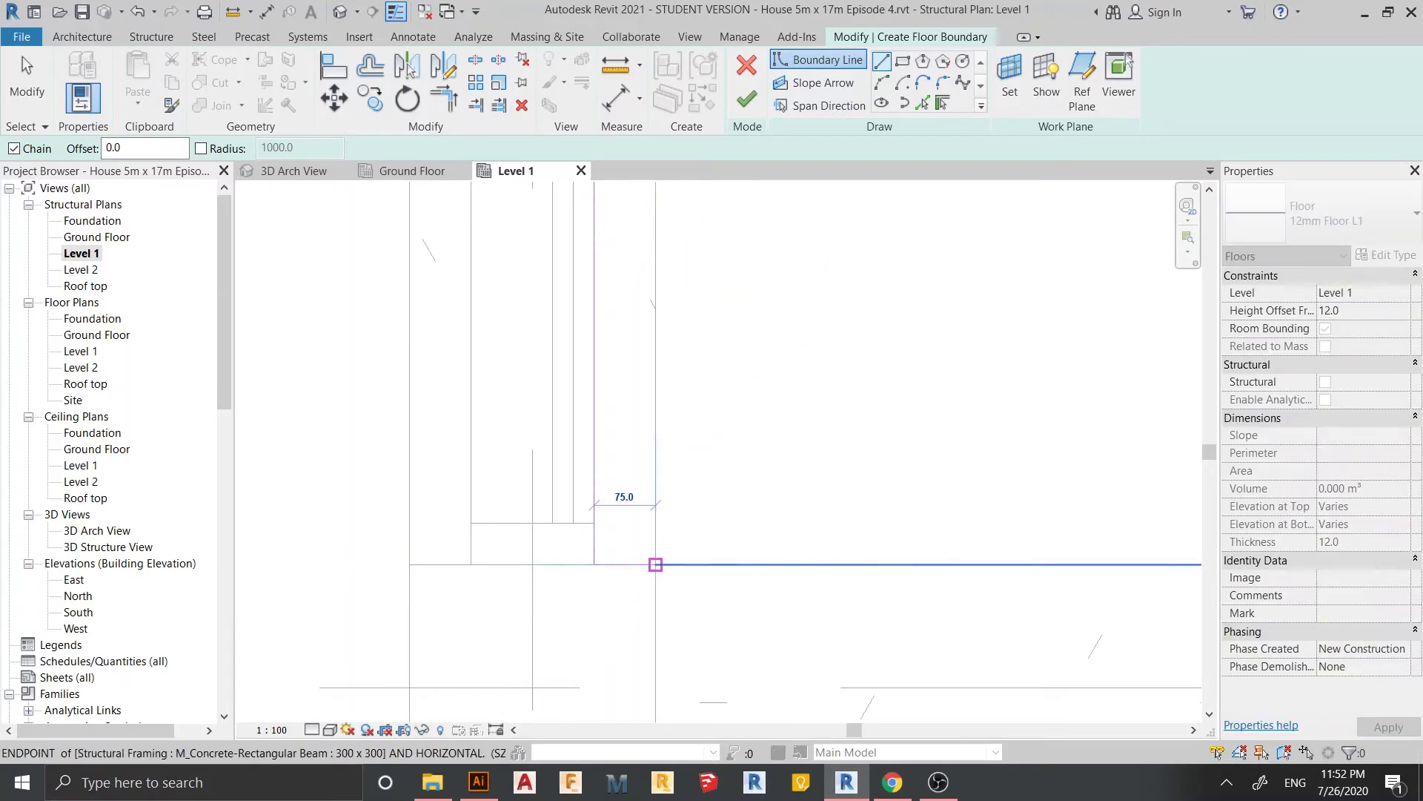
left_click(655, 564)
scroll(655, 564, "down", 2)
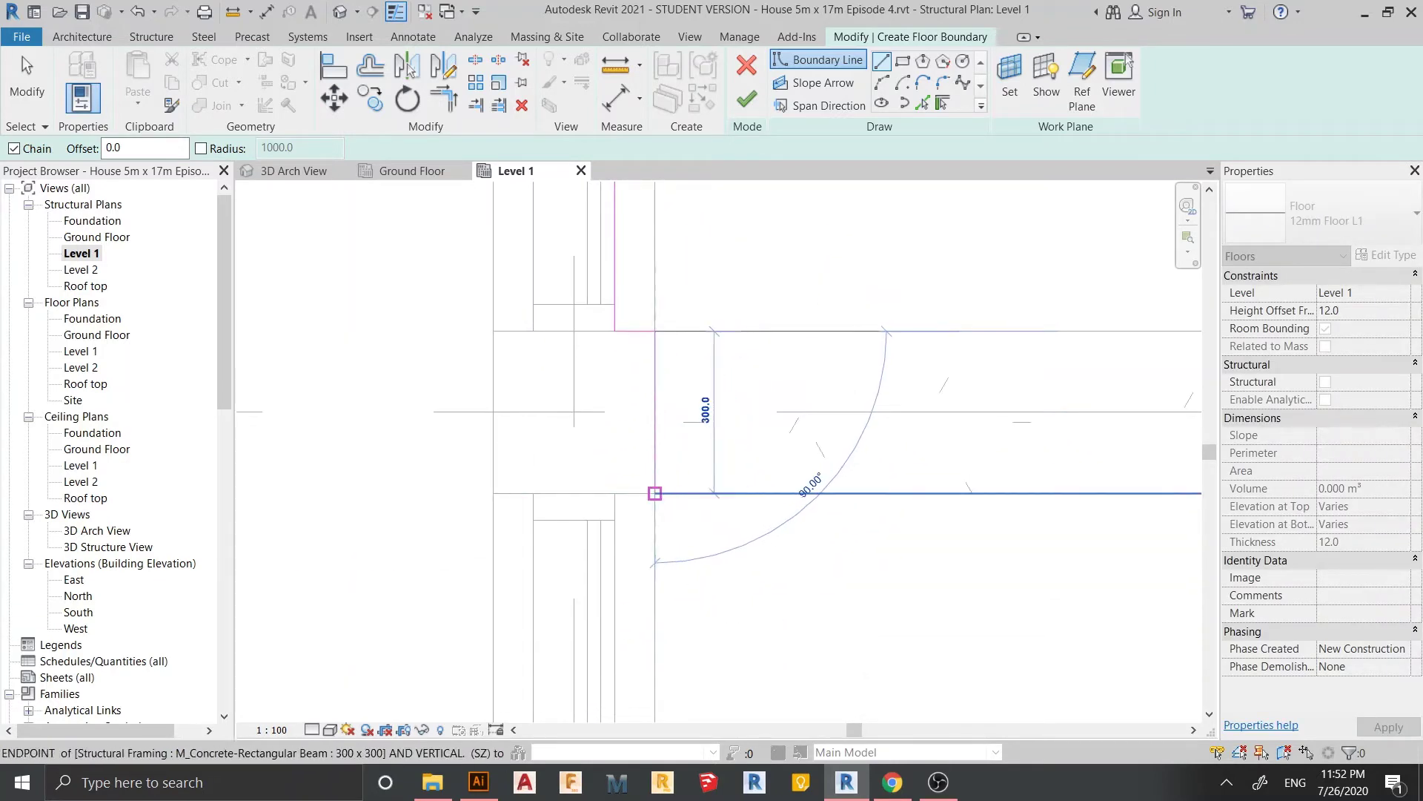
left_click(654, 493)
left_click(614, 493)
Continue the boundary down the mullion face below grid 4 and step out 25 mm to the inner wall finish face.
scroll(615, 493, "down", 3)
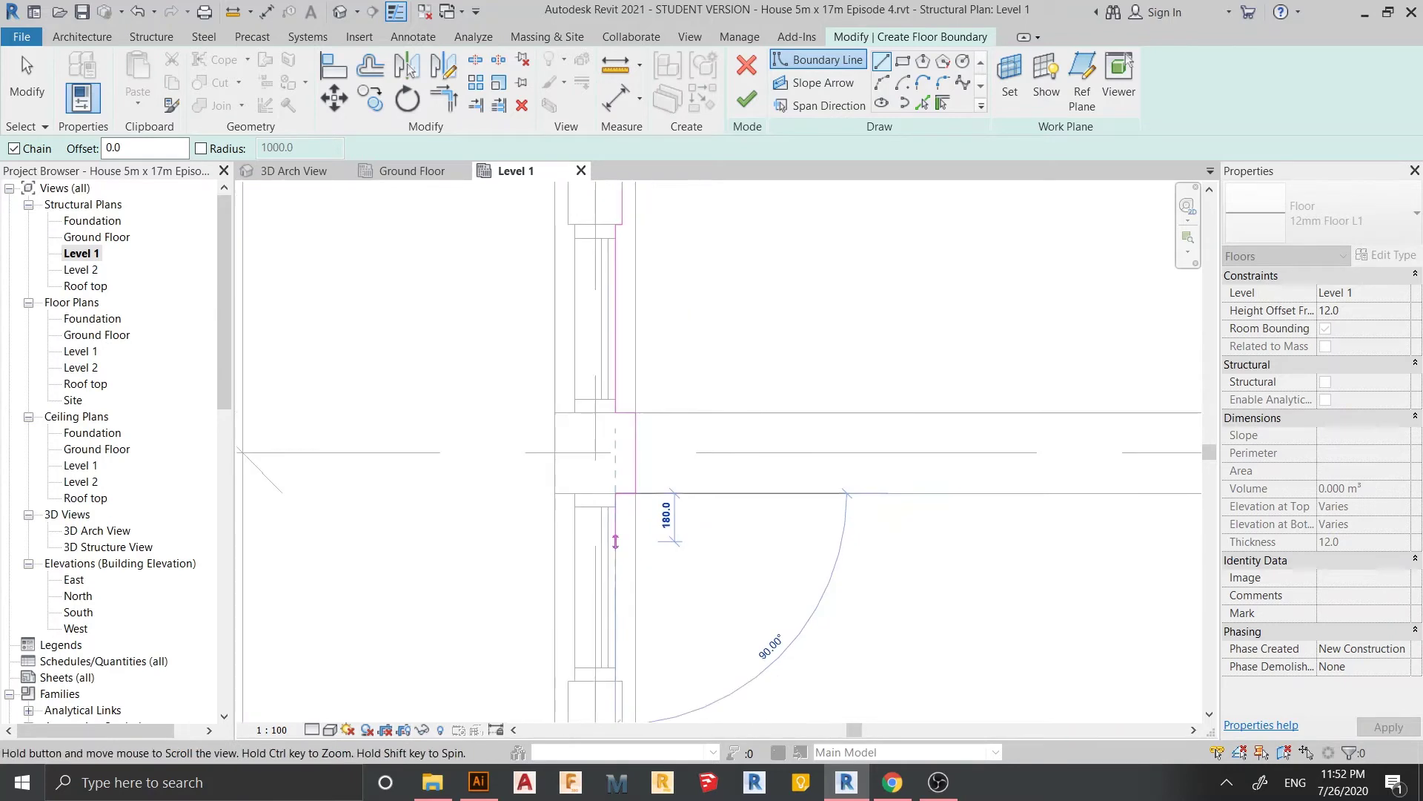
middle_click_drag(616, 539, 599, 273)
middle_click_drag(618, 488, 594, 402)
scroll(574, 328, "up", 4)
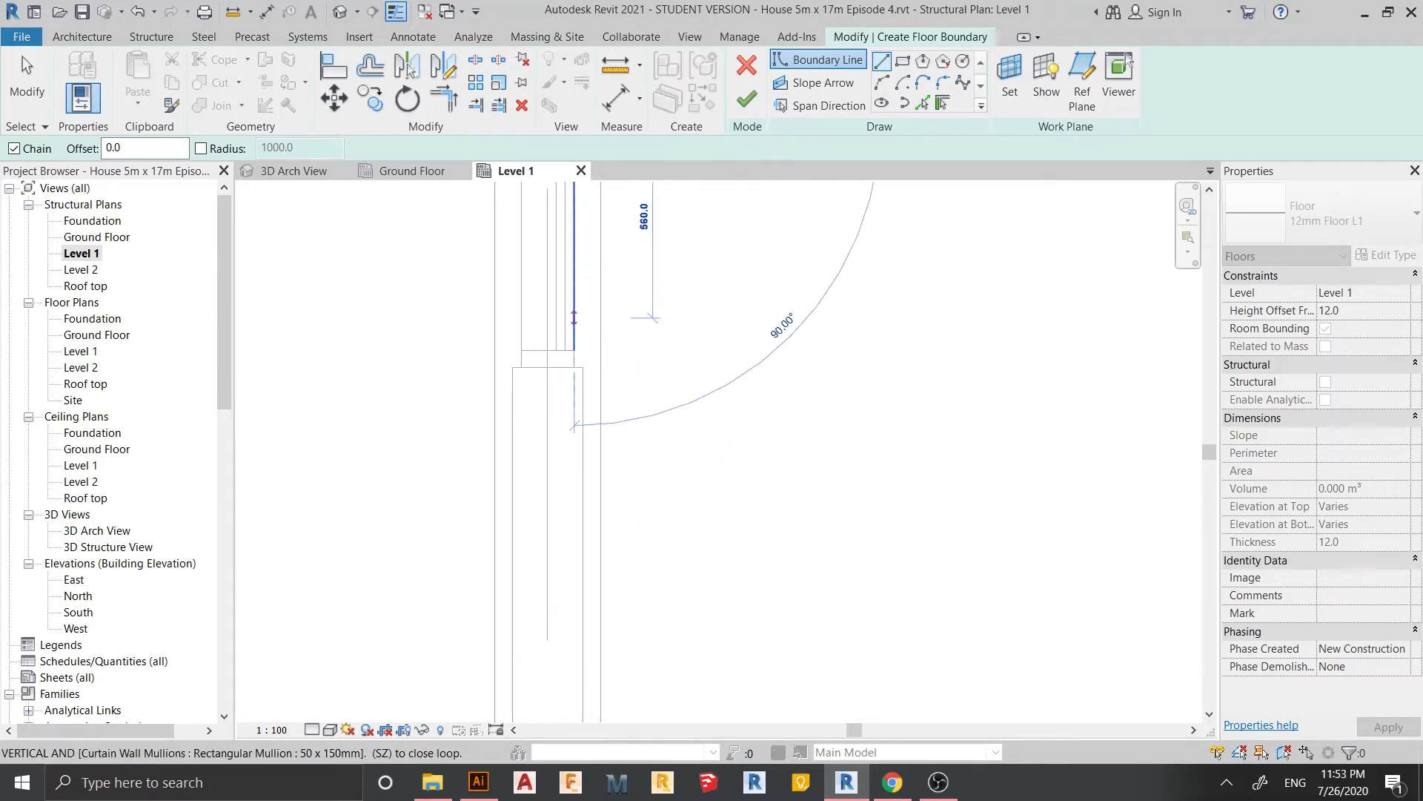
left_click(576, 413)
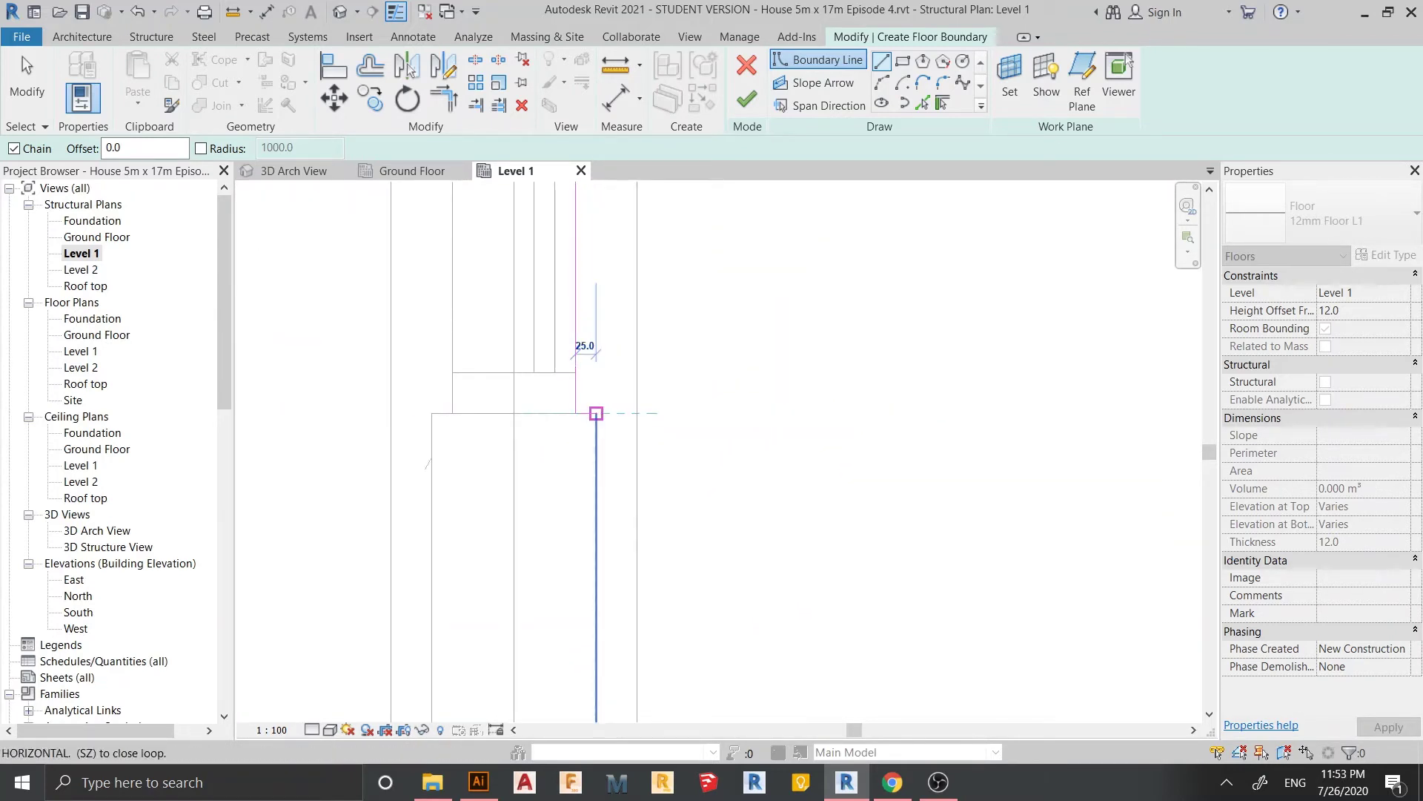
left_click(596, 413)
Draw the boundary down the wall finish to the window above grid 3 and step in 25 mm to the mullion face.
scroll(620, 508, "down", 4)
middle_click_drag(628, 543, 607, 267)
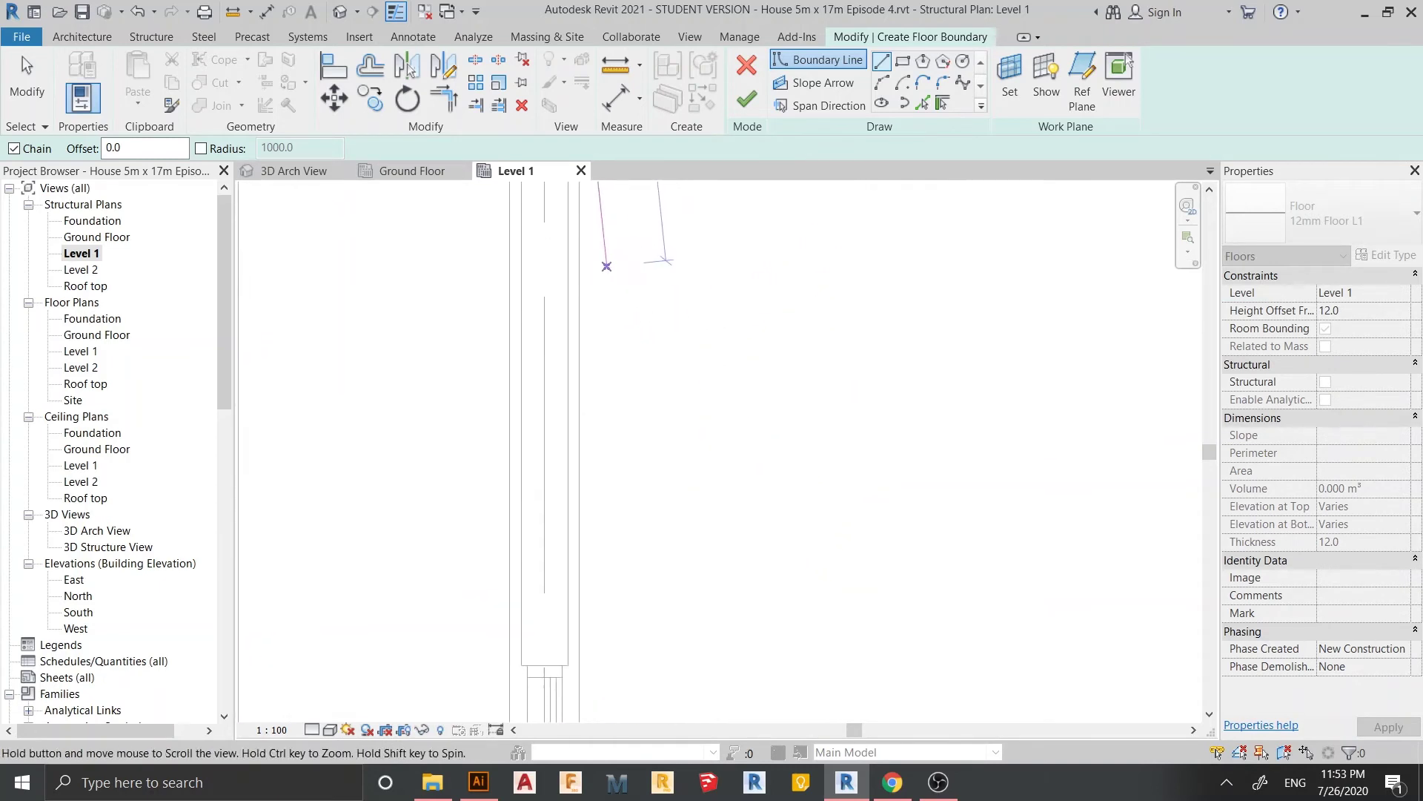
scroll(594, 464, "down", 1)
middle_click_drag(594, 454, 569, 297)
scroll(539, 467, "up", 4)
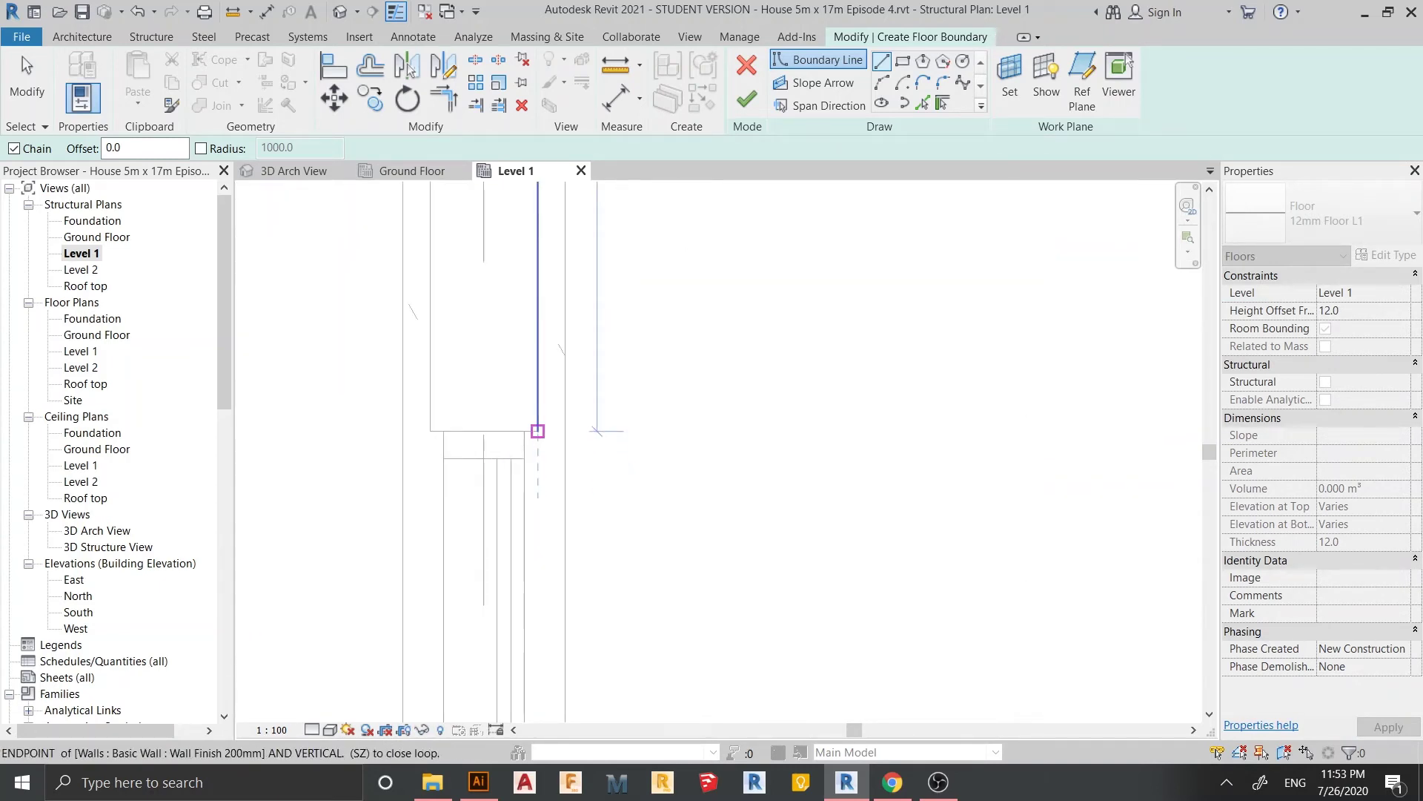
left_click(537, 430)
scroll(536, 437, "up", 5)
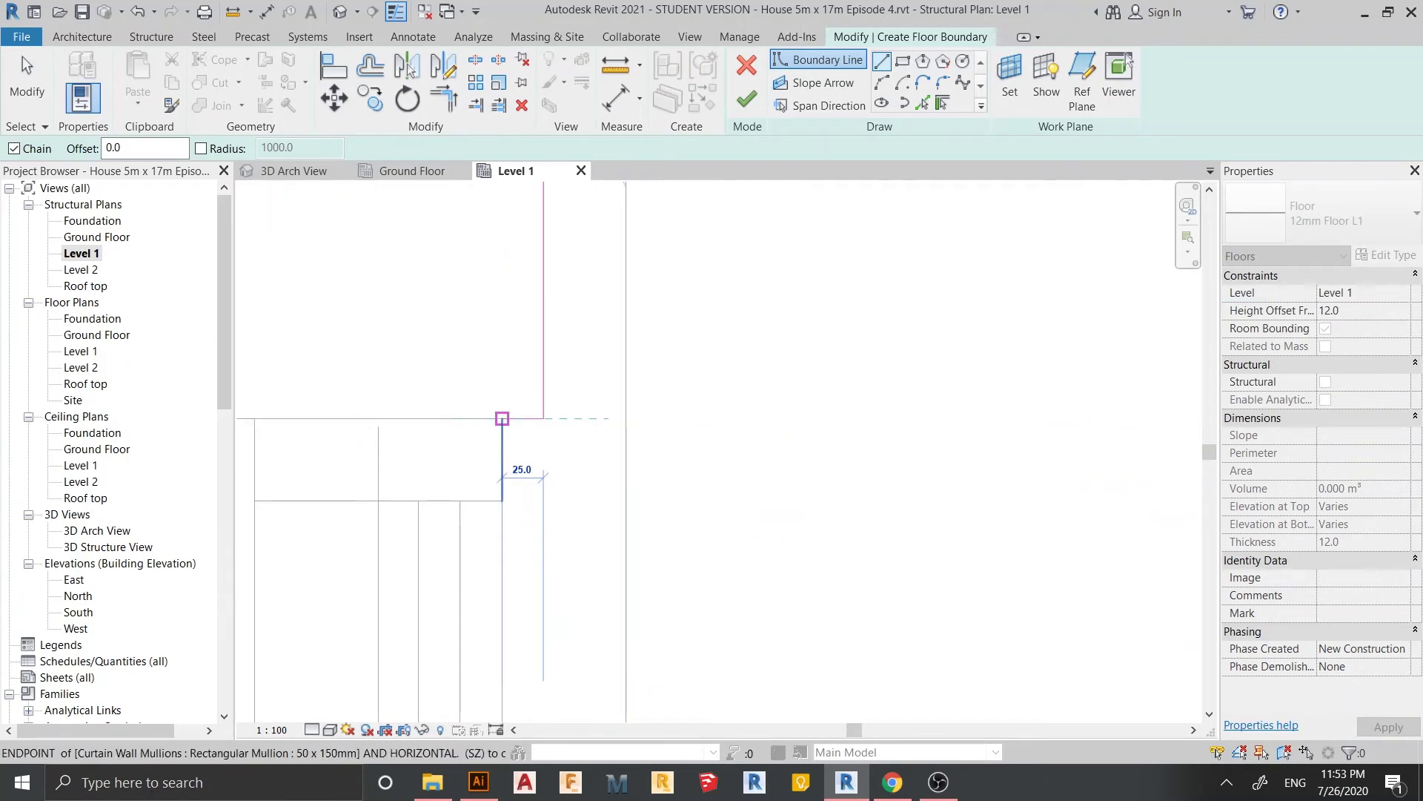
left_click(502, 418)
Trace the boundary along the window mullion to the grid 3 beam and around the column, 75 mm out, 300 mm down and back in.
middle_click_drag(502, 418, 444, 230)
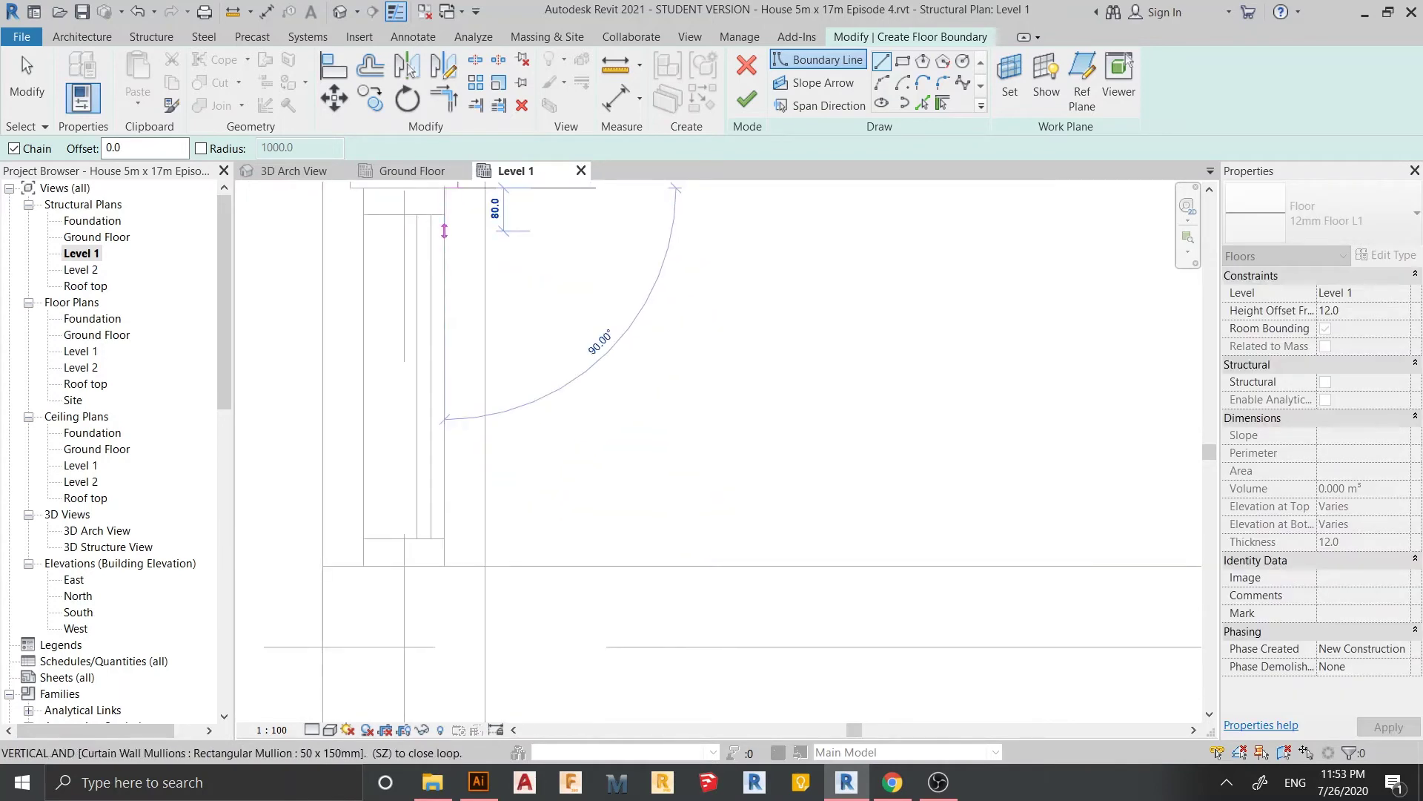
left_click(444, 565)
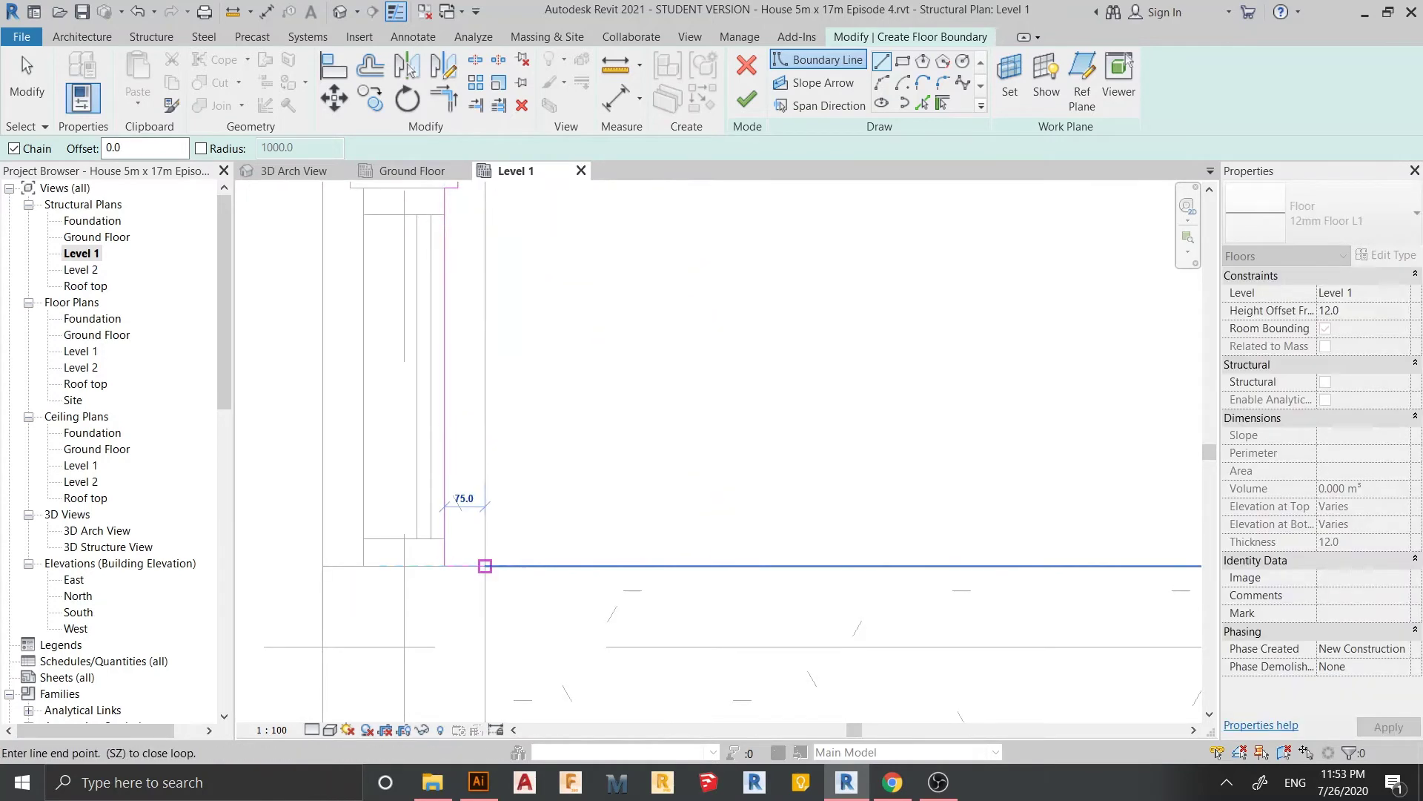
left_click(485, 566)
middle_click_drag(485, 566, 602, 219)
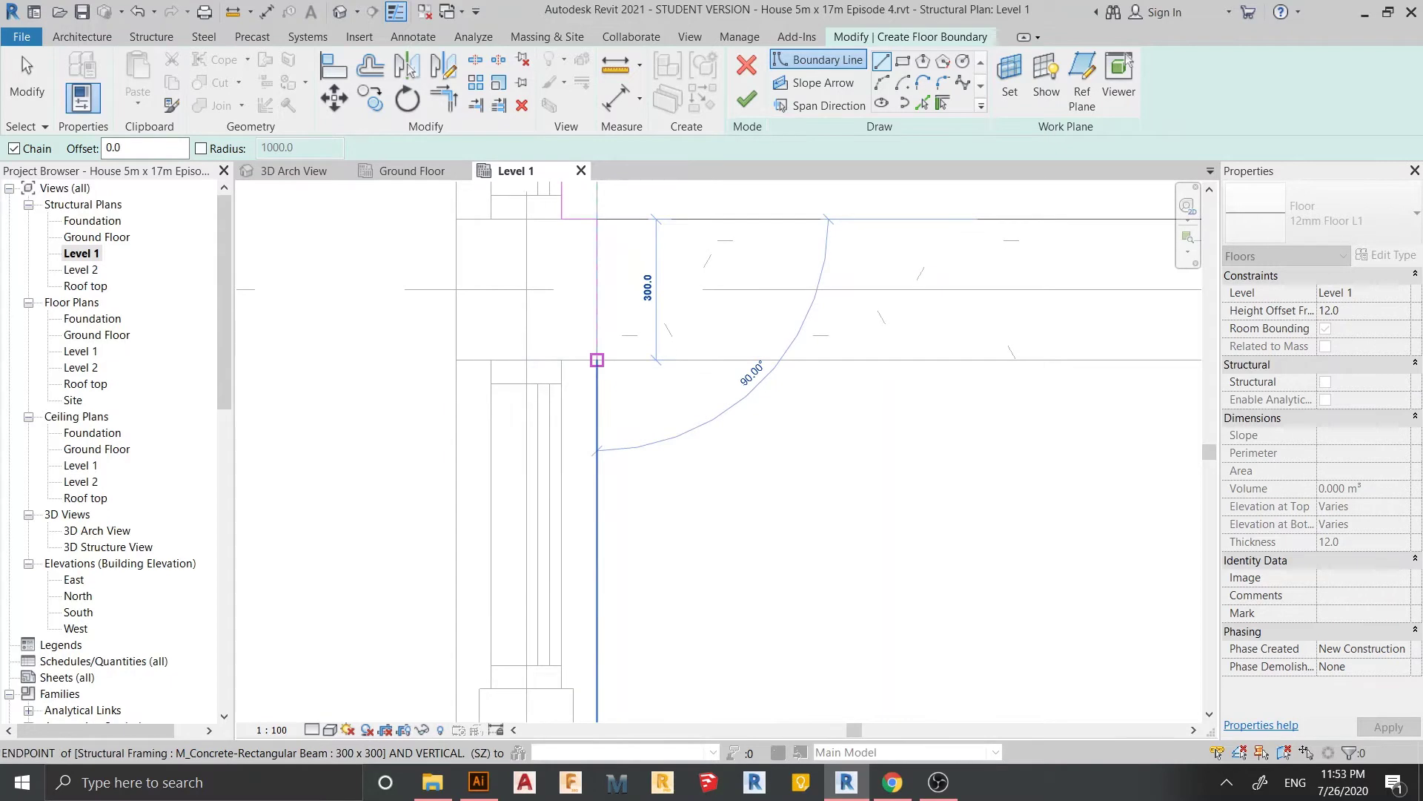
left_click(596, 359)
left_click(561, 360)
Continue the boundary down the mullion face below grid 3 and step out to the inner wall finish face.
scroll(562, 481, "down", 2)
middle_click_drag(562, 482, 569, 289)
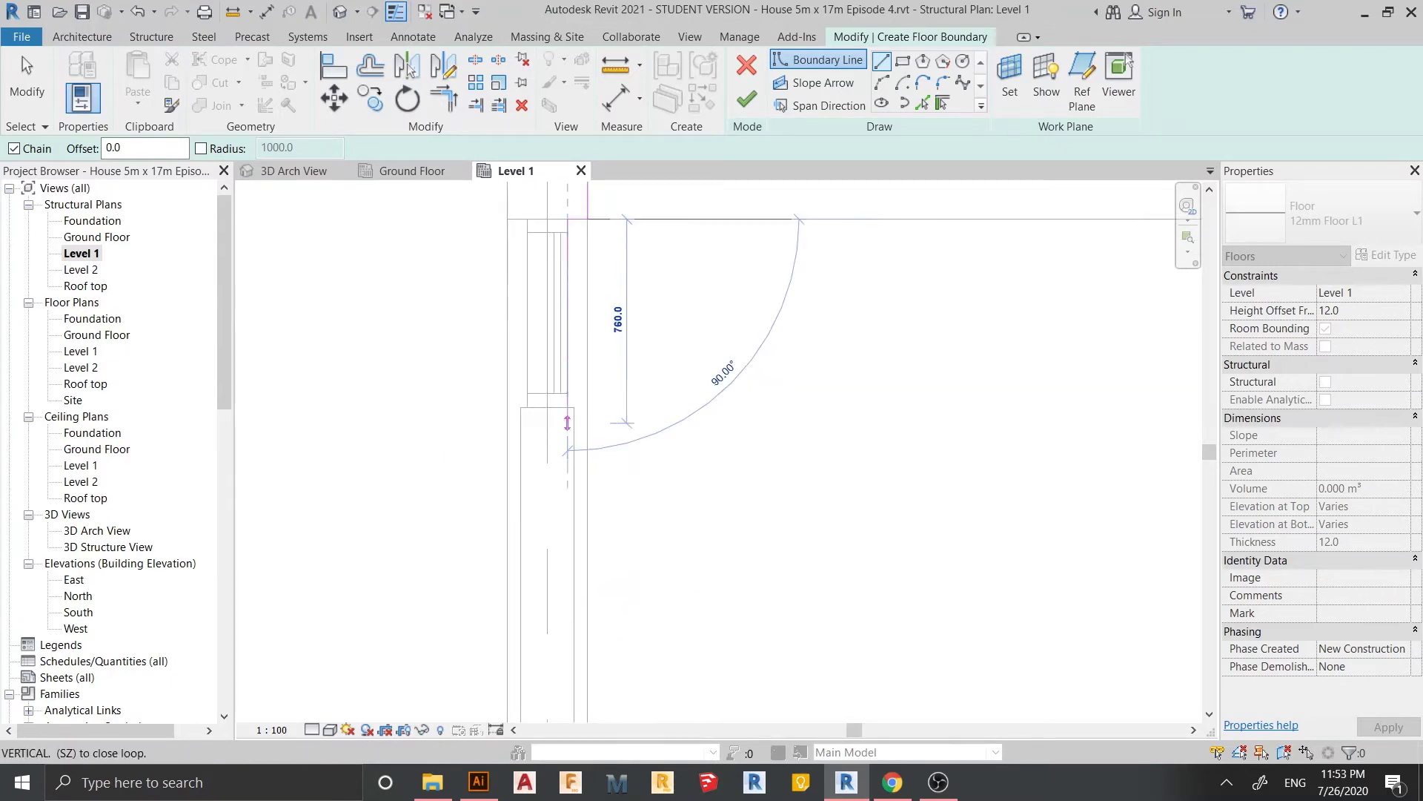
scroll(569, 412, "up", 3)
left_click(556, 417)
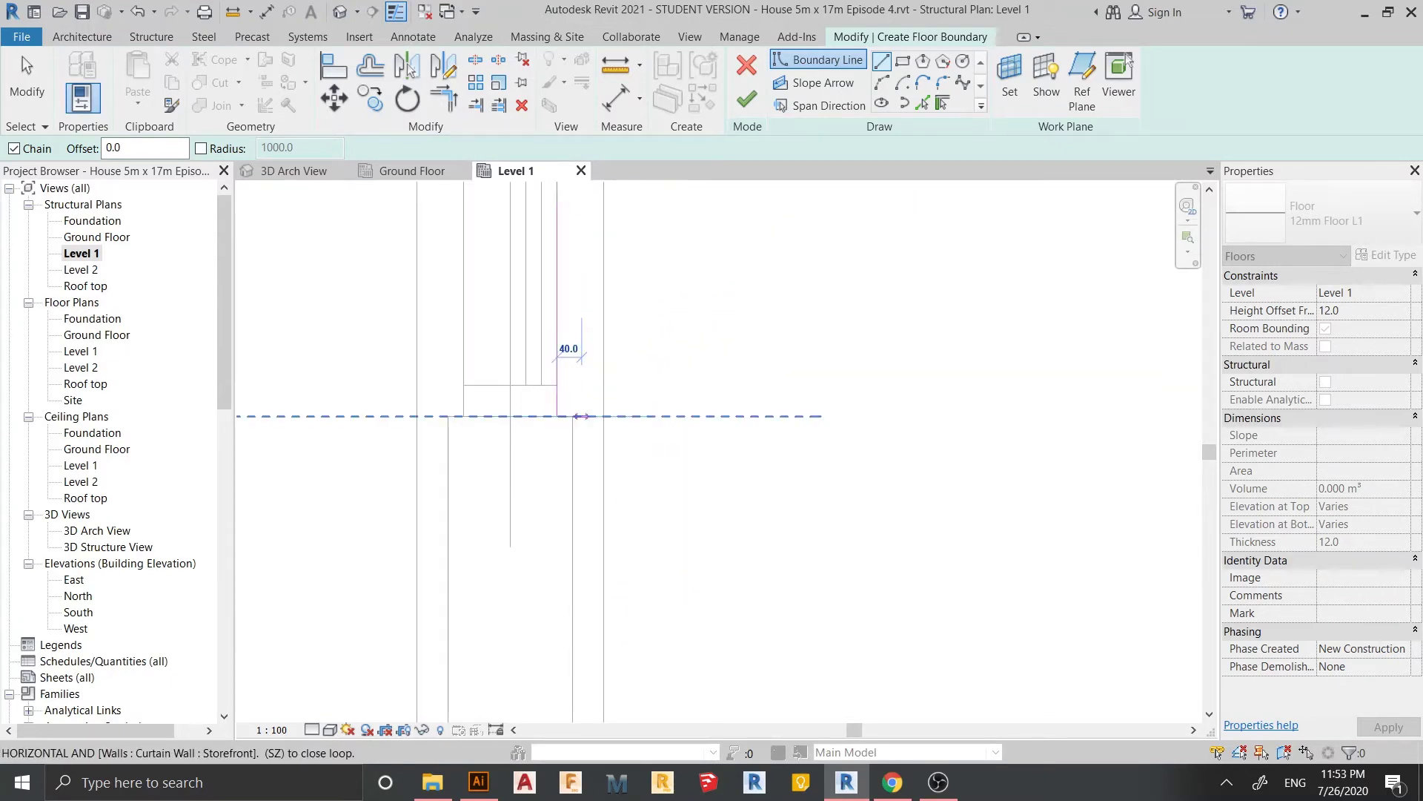
left_click(573, 417)
Draw the boundary down the wall finish to the window above grid 2 and step in to the mullion face.
scroll(667, 444, "down", 4)
middle_click_drag(701, 487, 626, 235)
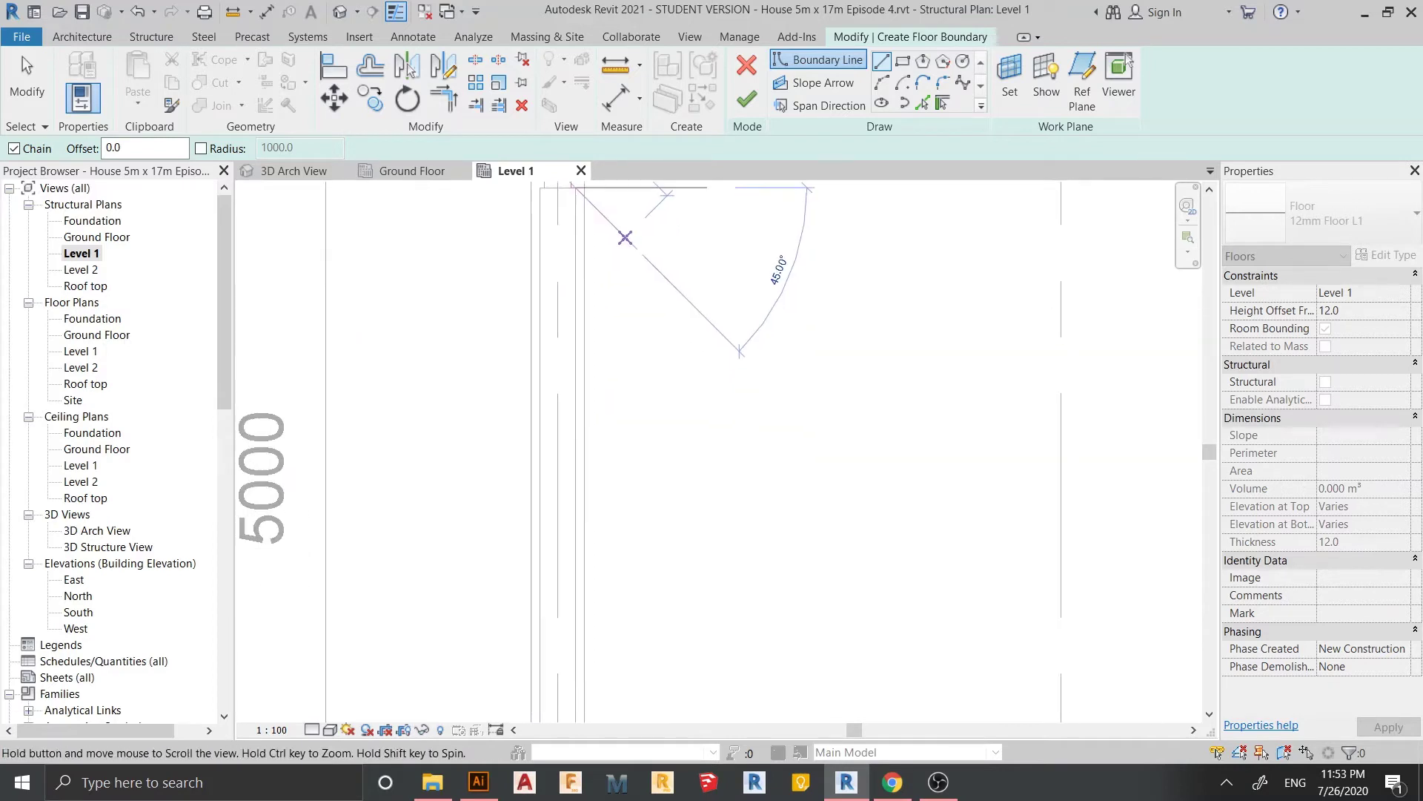
scroll(627, 444, "down", 3)
middle_click_drag(608, 512, 579, 349)
scroll(590, 466, "up", 6)
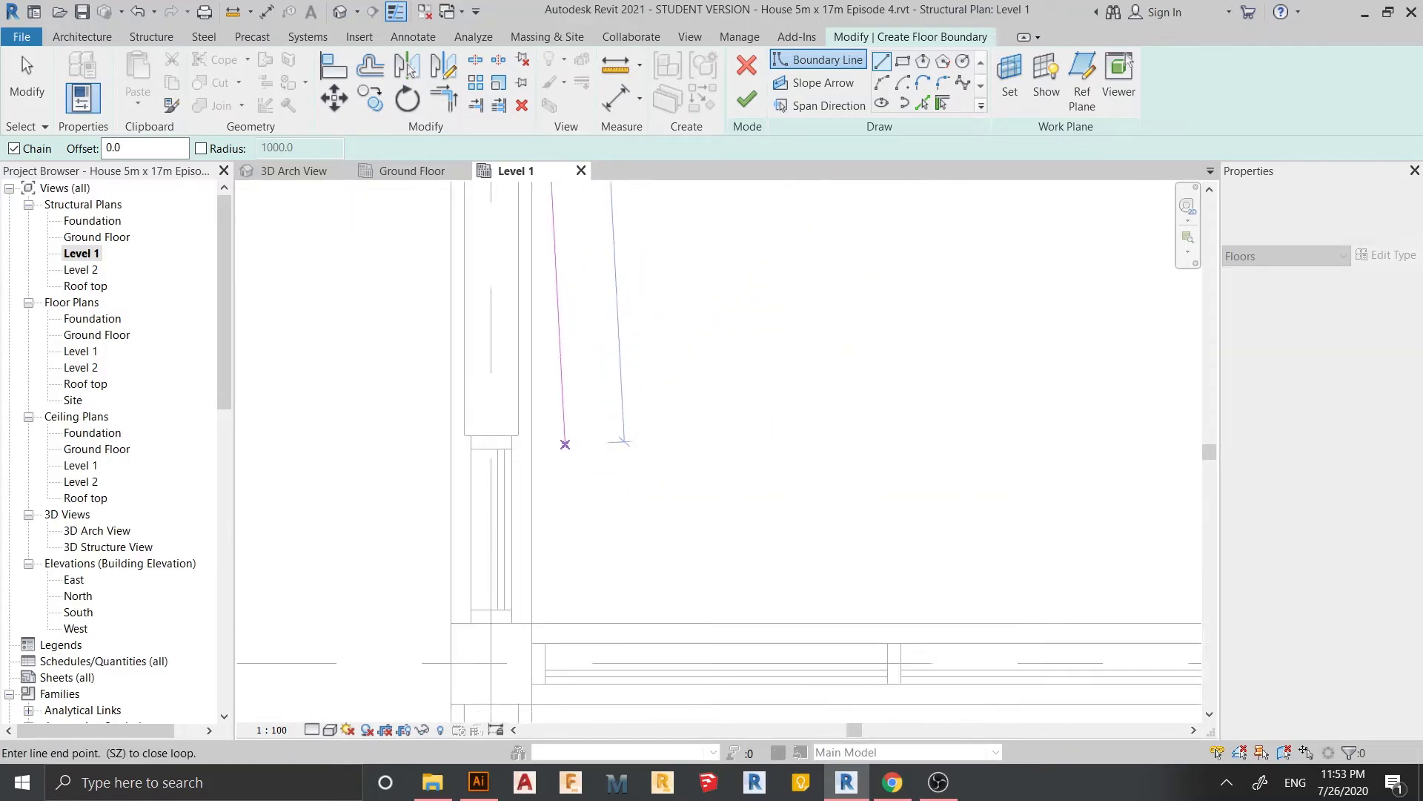
scroll(493, 429, "up", 4)
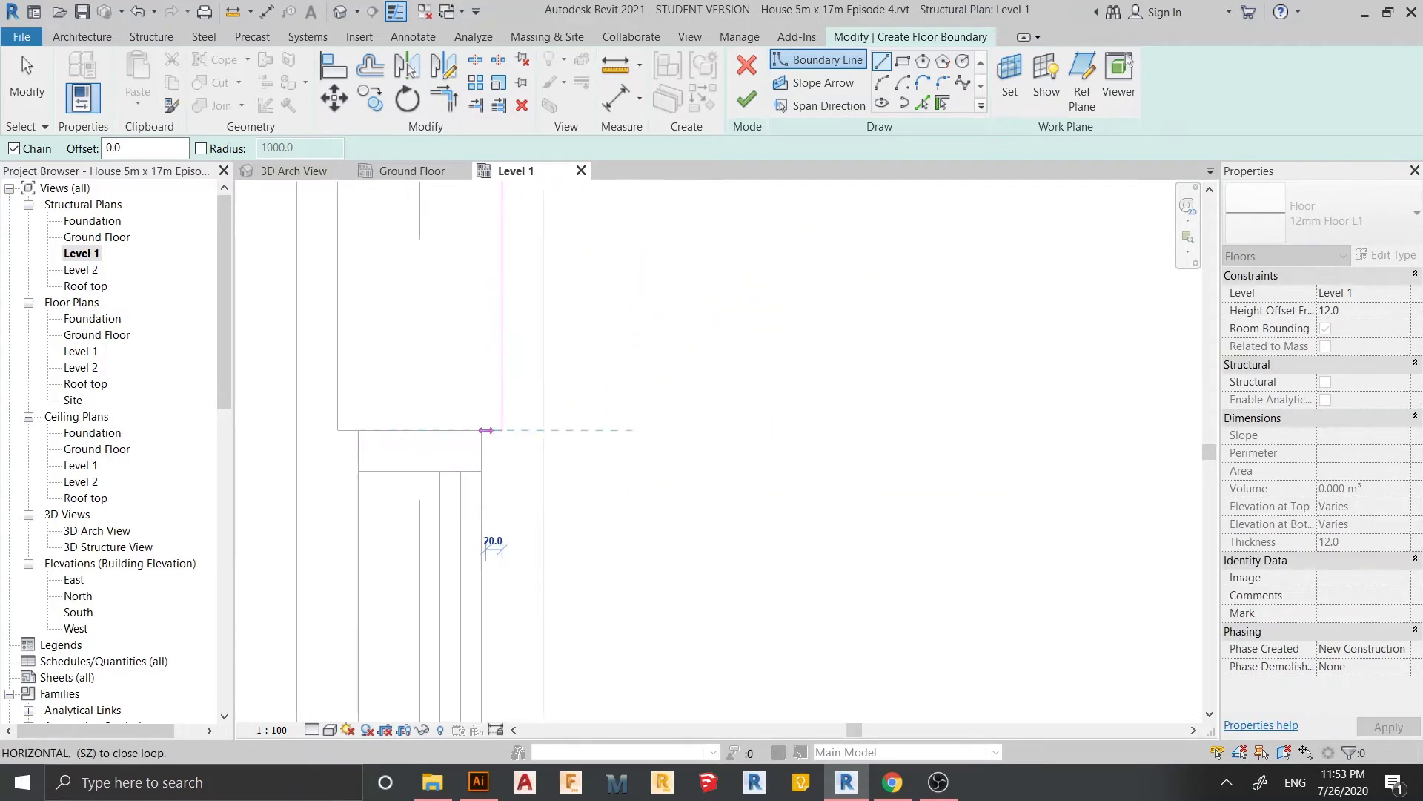
left_click(478, 430)
Trace the boundary down the mullion to the grid 2 beam, out to the column's inner face and 75 mm down to the storefront mullion.
scroll(496, 483, "down", 5)
middle_click_drag(498, 496, 489, 228)
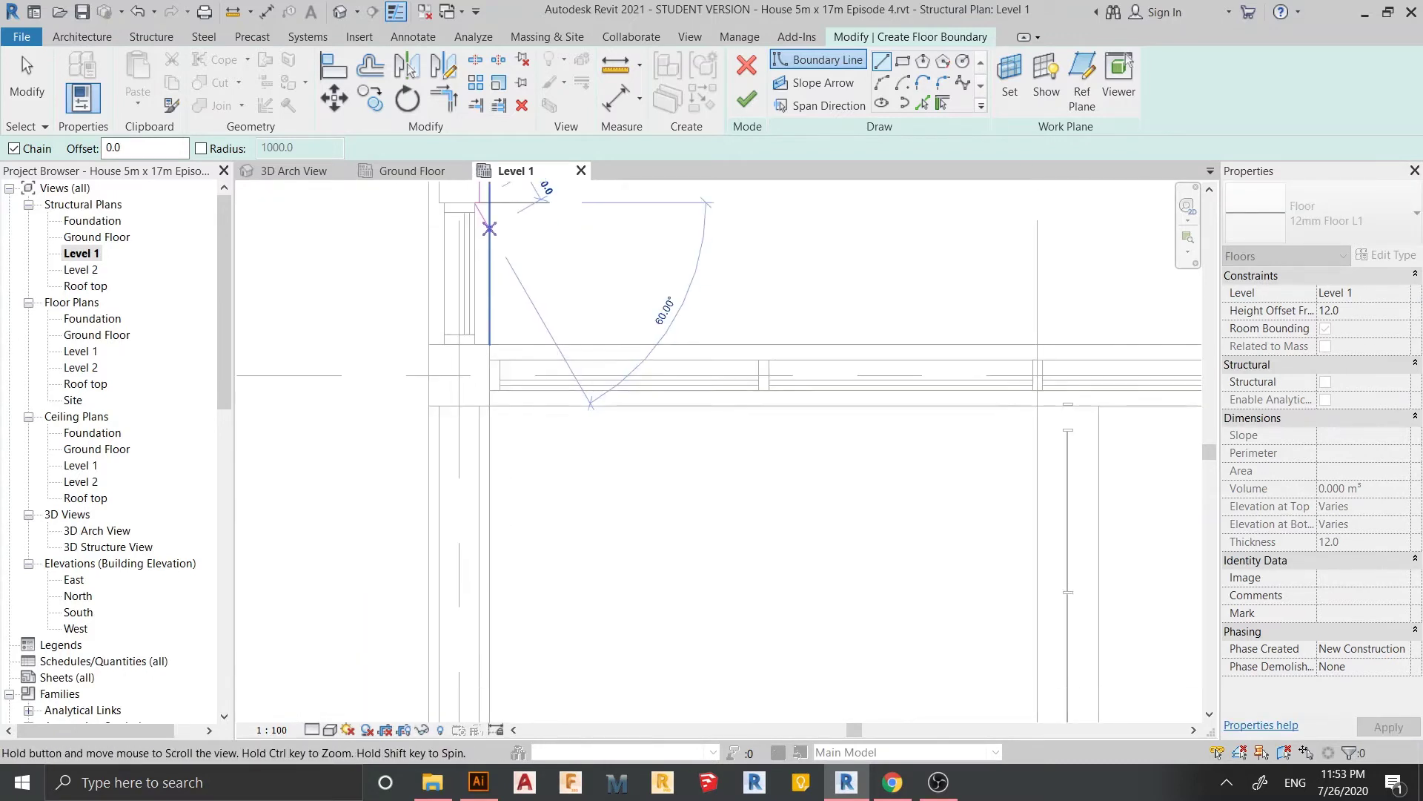
scroll(477, 319, "up", 2)
scroll(479, 345, "up", 2)
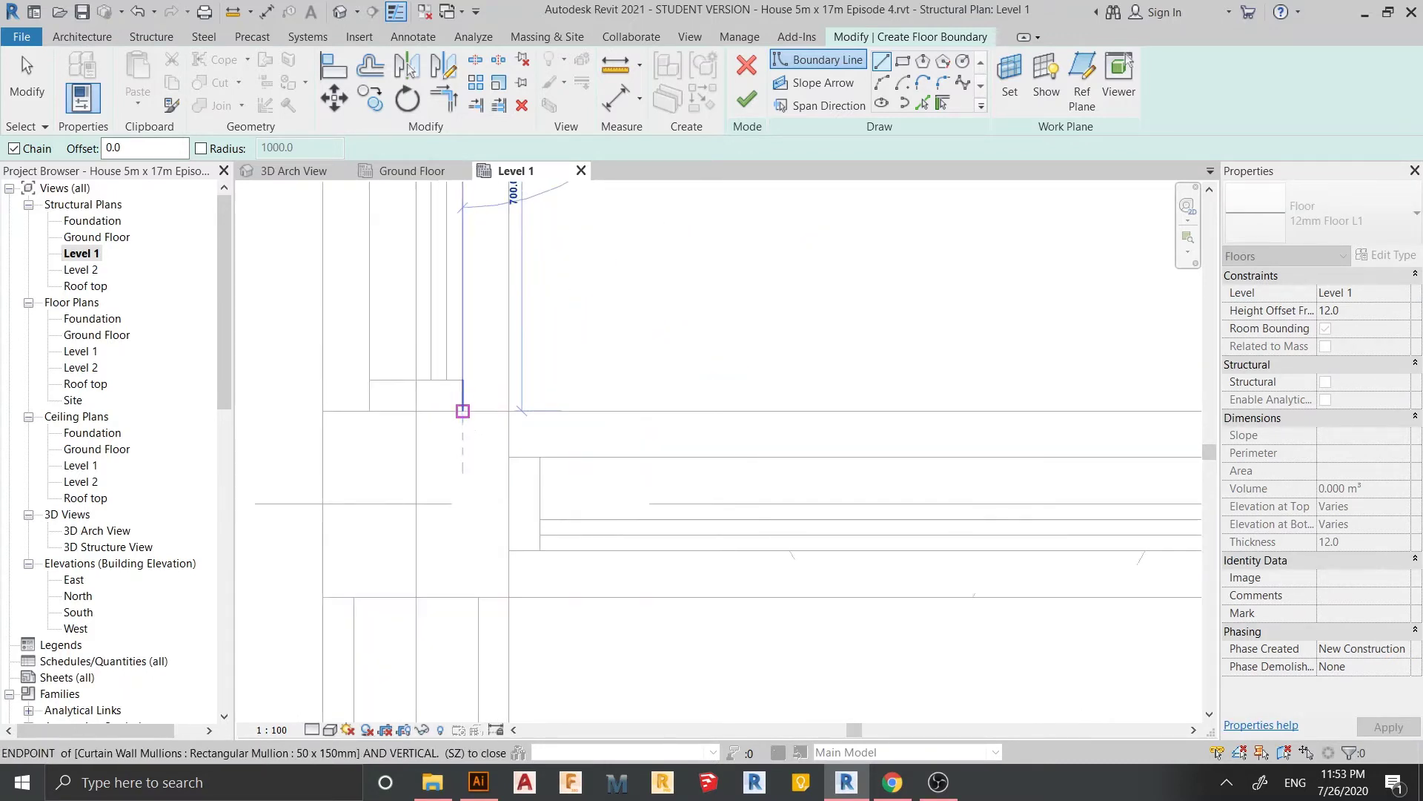
left_click(462, 411)
left_click(508, 410)
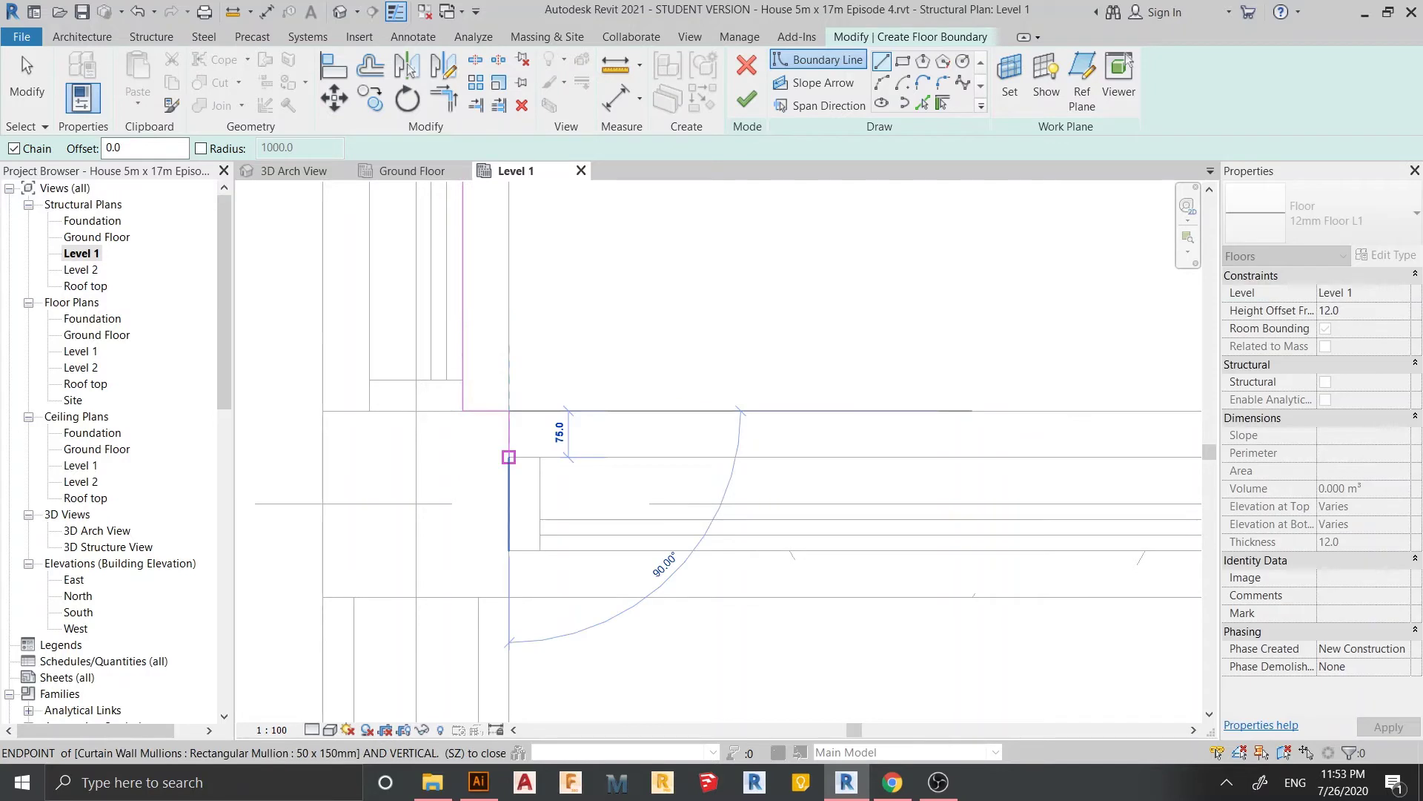
left_click(508, 457)
Draw the boundary along the storefront's inner face on grid 2 to the grid B column, step up 75 mm and end the chain.
scroll(828, 455, "down", 4)
middle_click_drag(948, 454, 752, 429)
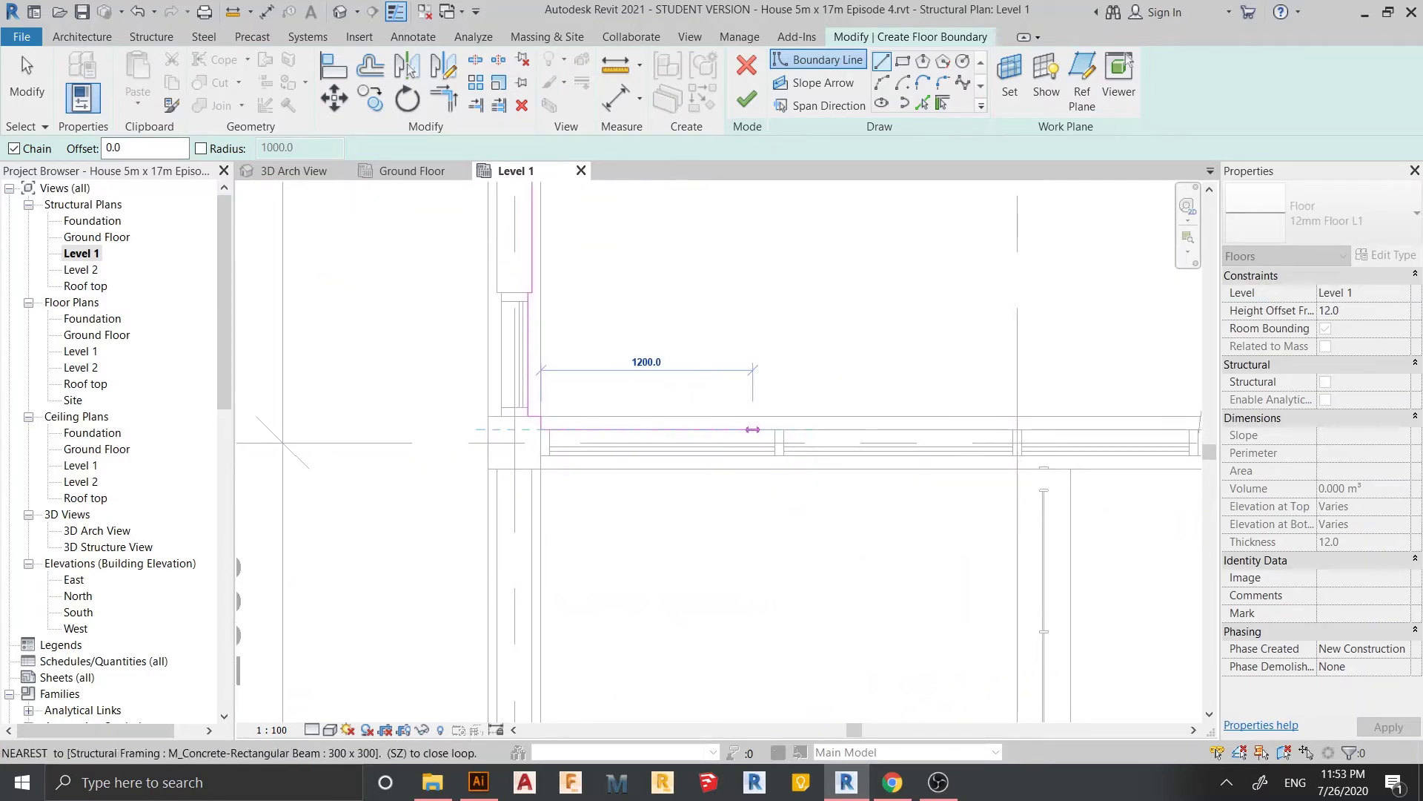
scroll(541, 469, "up", 2)
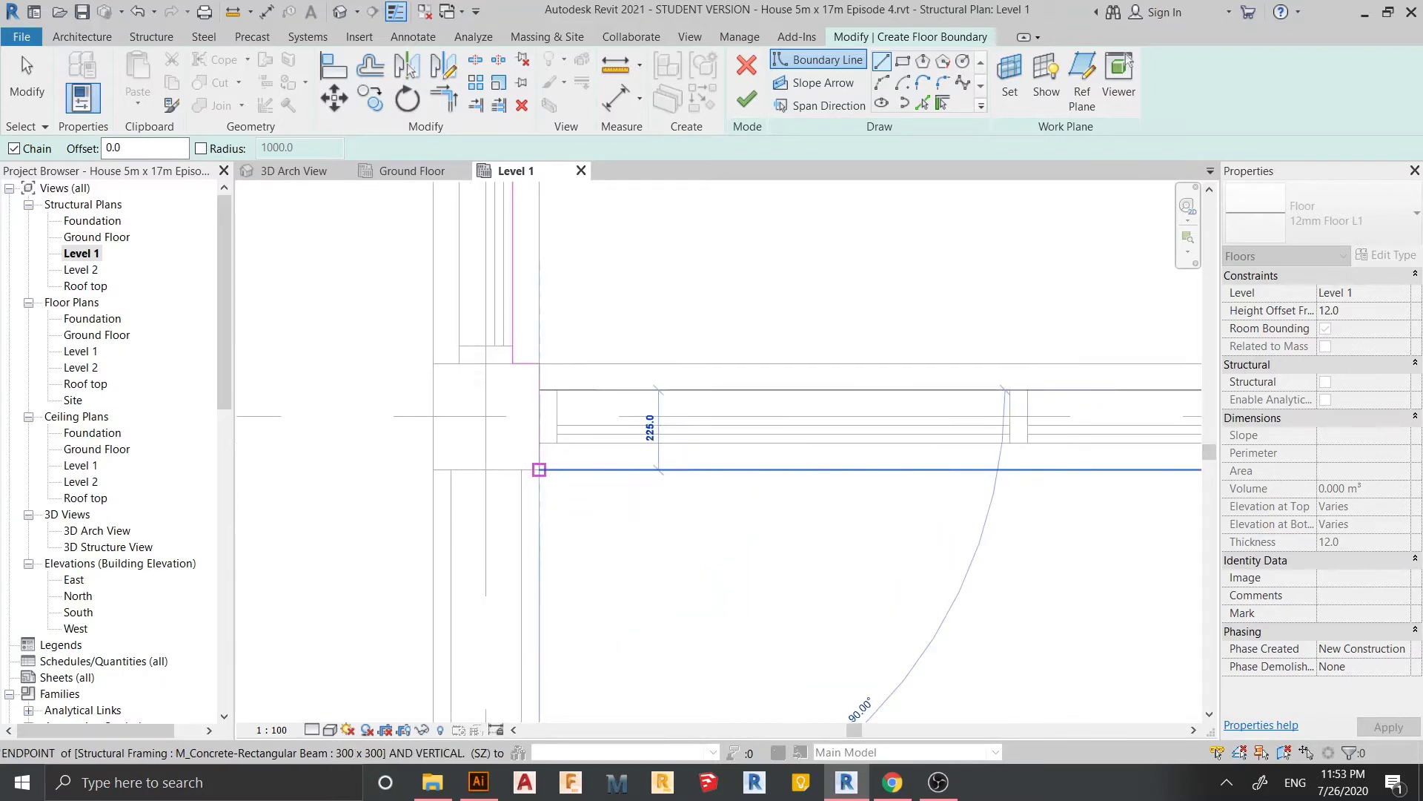
scroll(874, 367, "down", 3)
middle_click_drag(1037, 371, 274, 386)
scroll(490, 393, "up", 4)
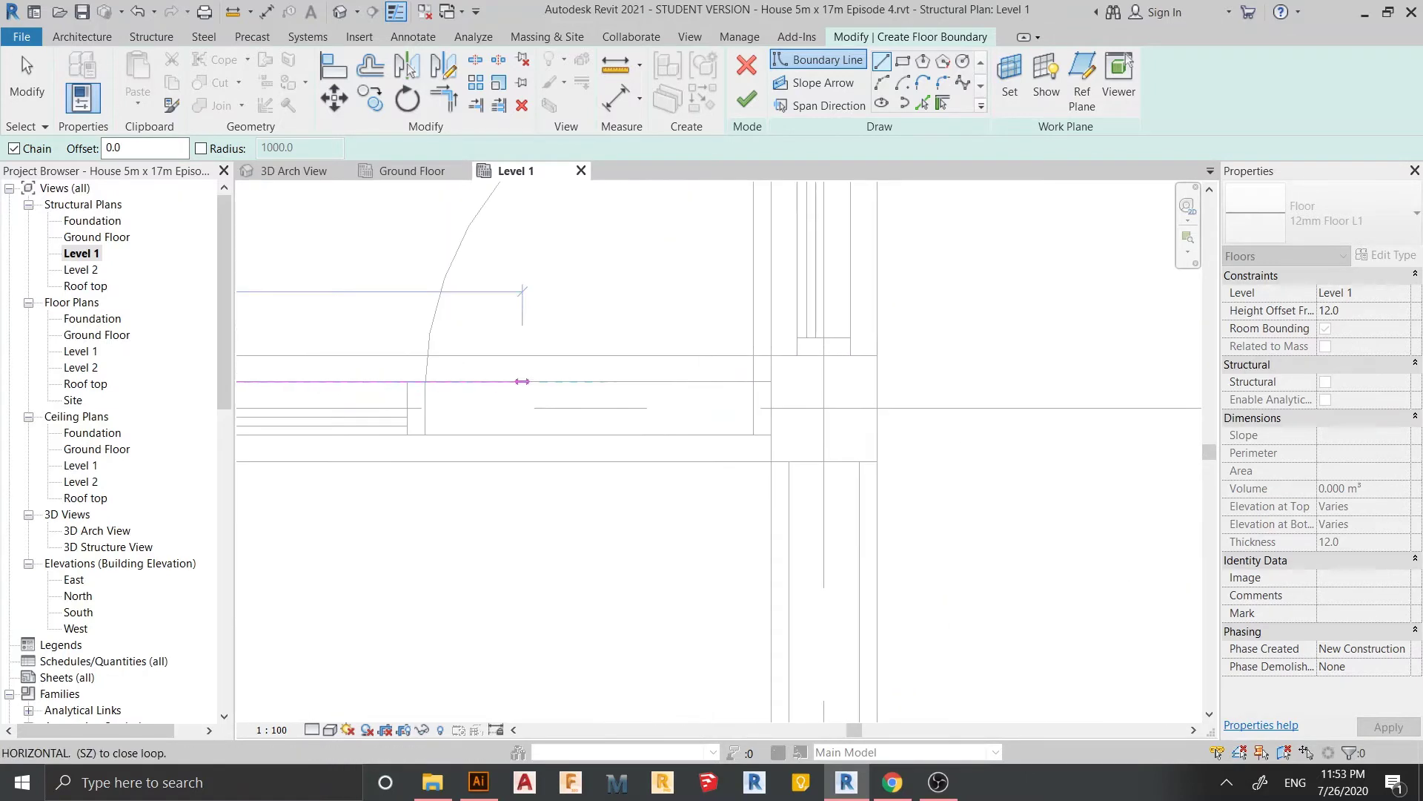
left_click(771, 381)
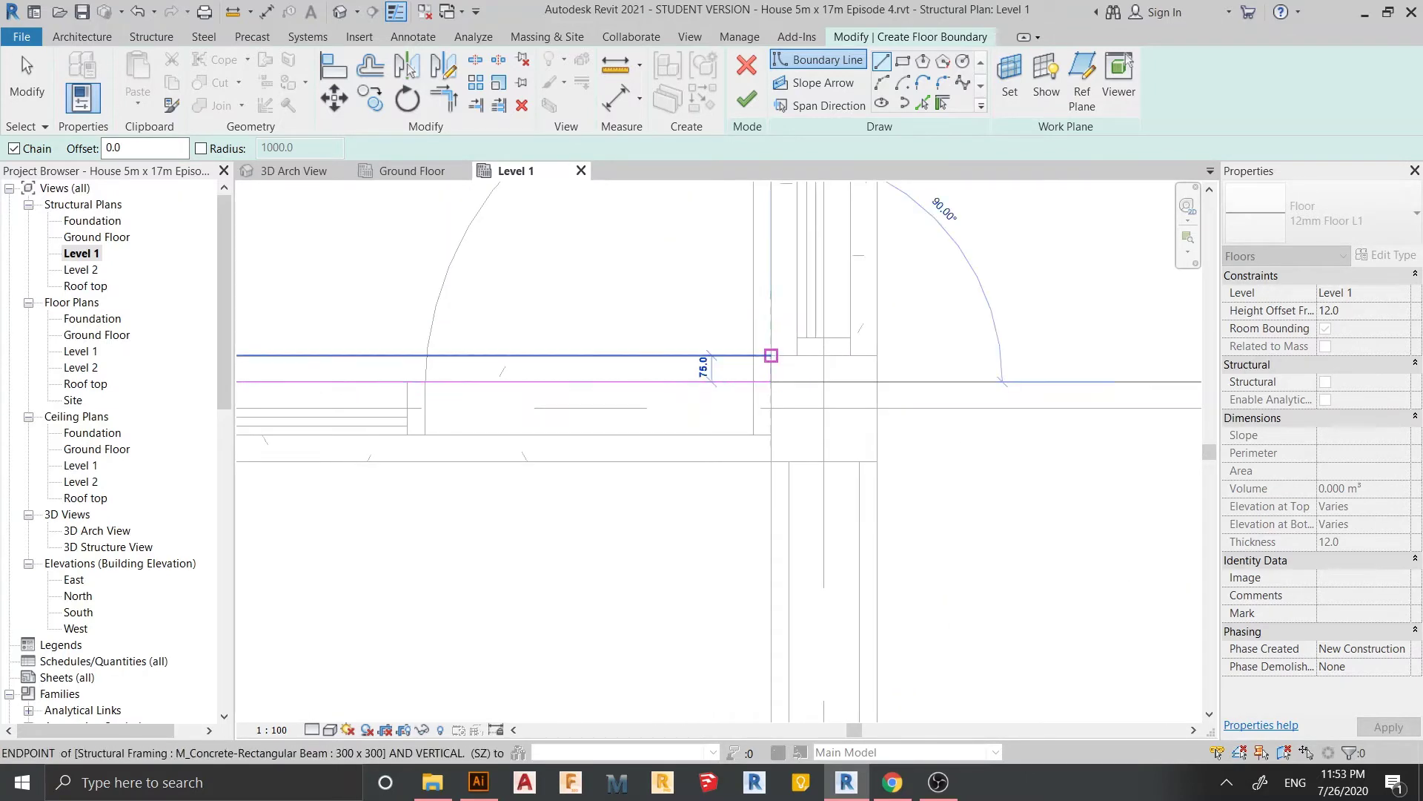
left_click(771, 355)
key("Escape")
key("Escape")
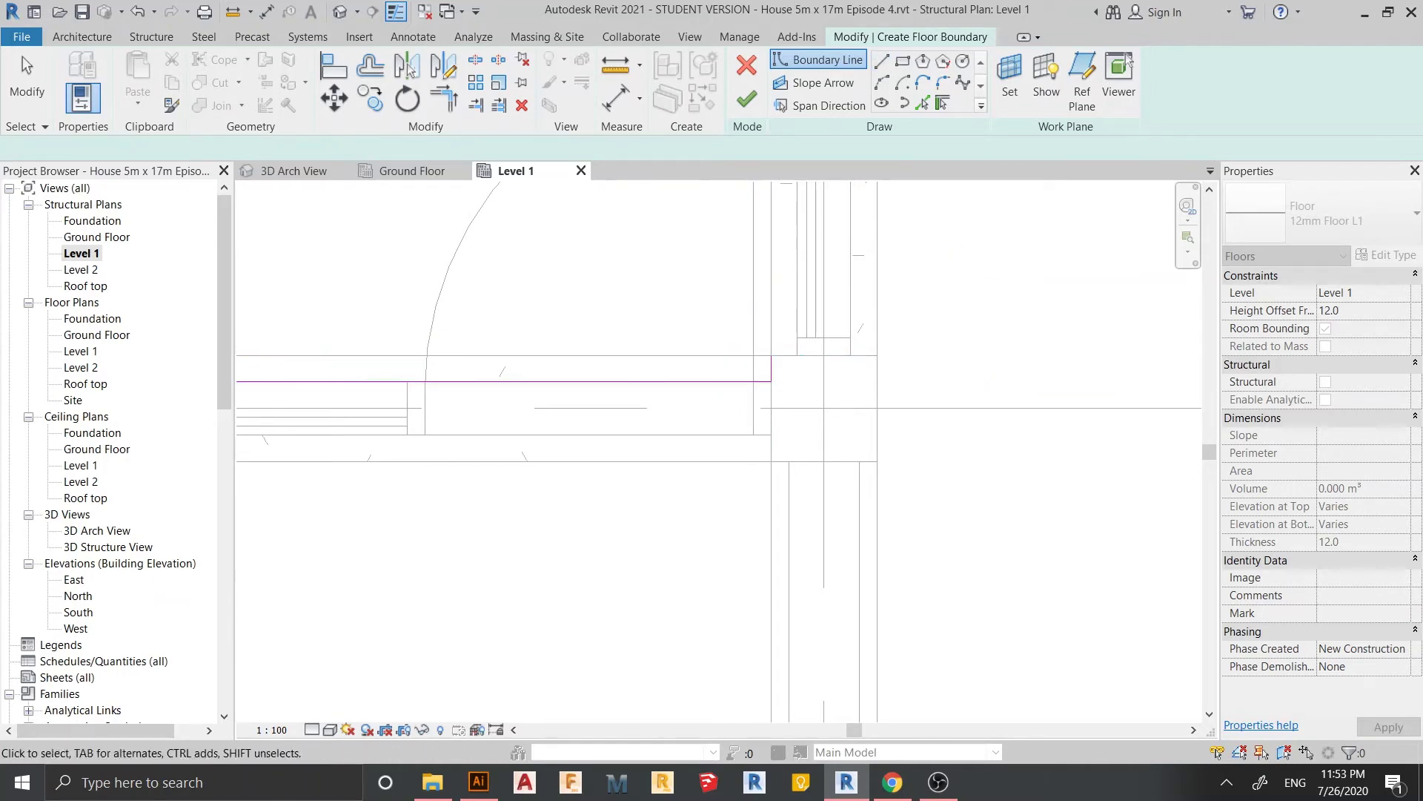
Mirror a copy of all grid A side boundary lines to grid B about a vertical axis drawn from the grid 3 beam's midpoint.
scroll(769, 393, "down", 9)
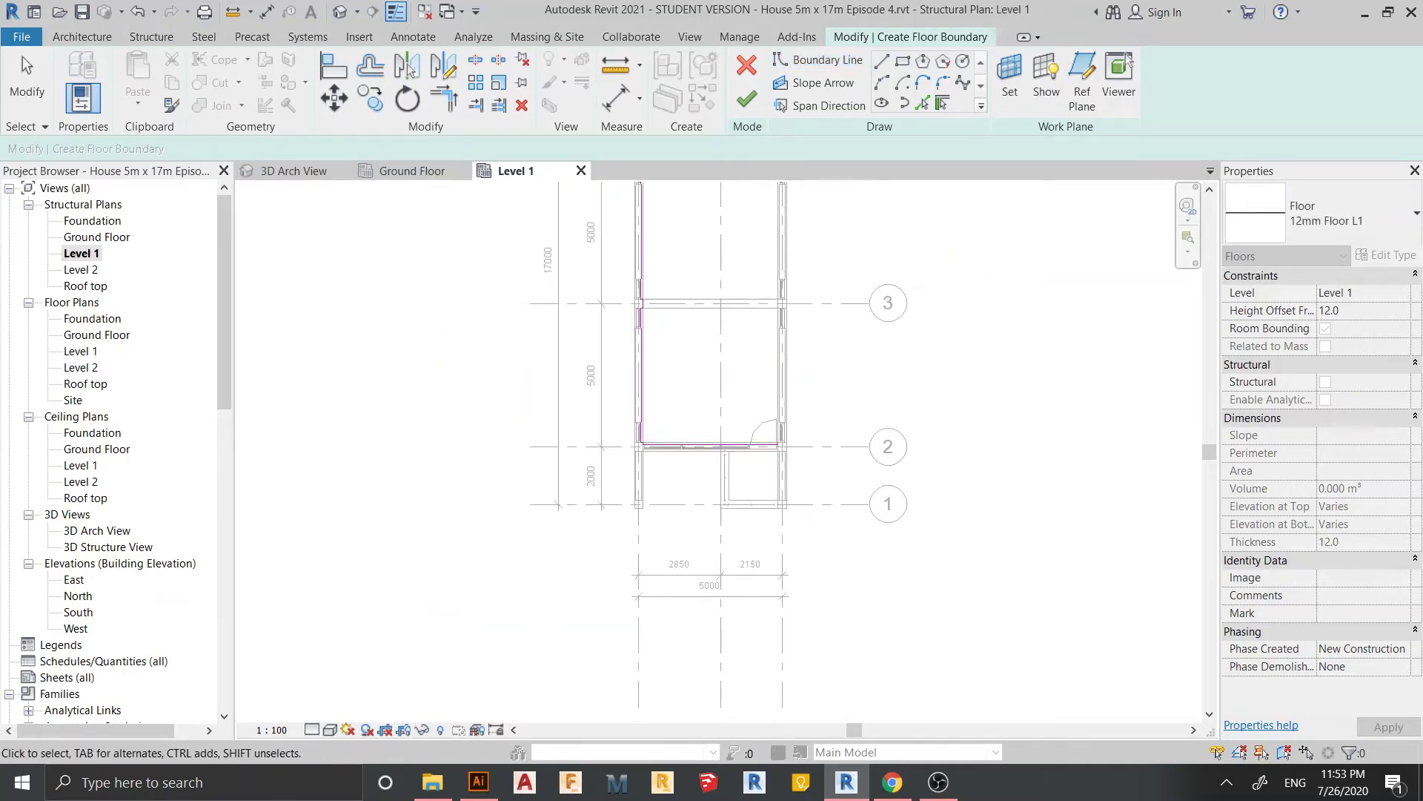
scroll(747, 486, "down", 2)
middle_click_drag(747, 486, 777, 578)
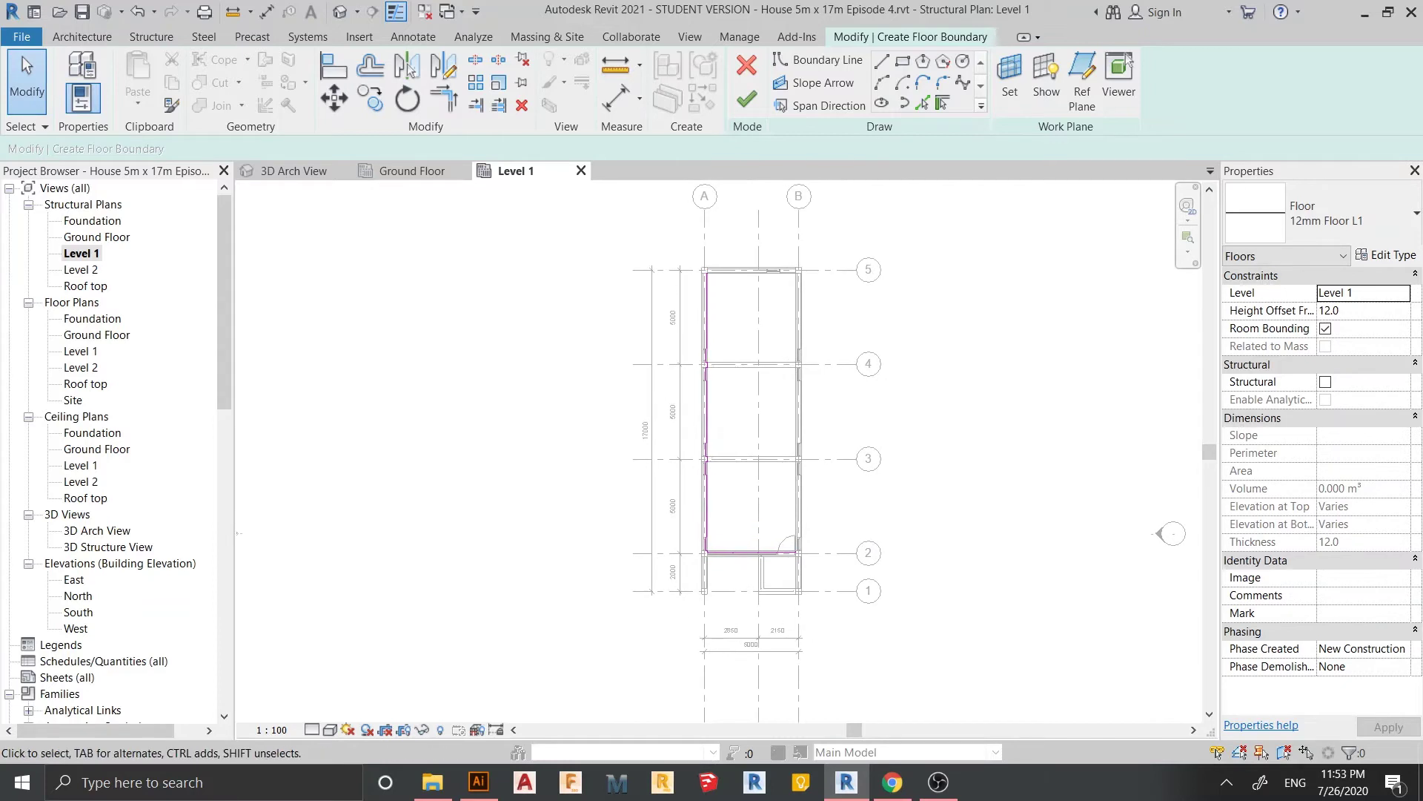
left_click_drag(722, 202, 706, 364)
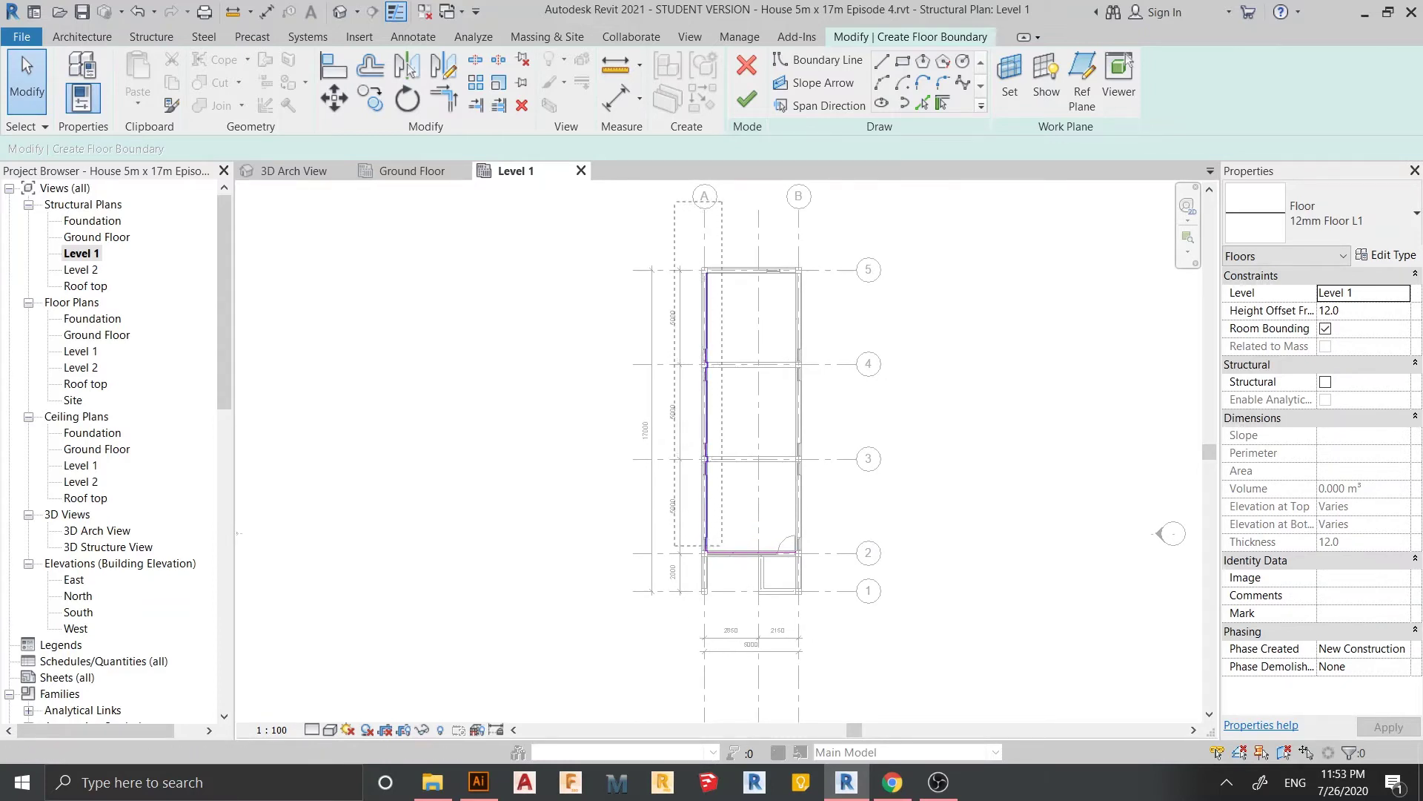
left_click_drag(674, 546, 676, 549)
scroll(693, 557, "up", 6)
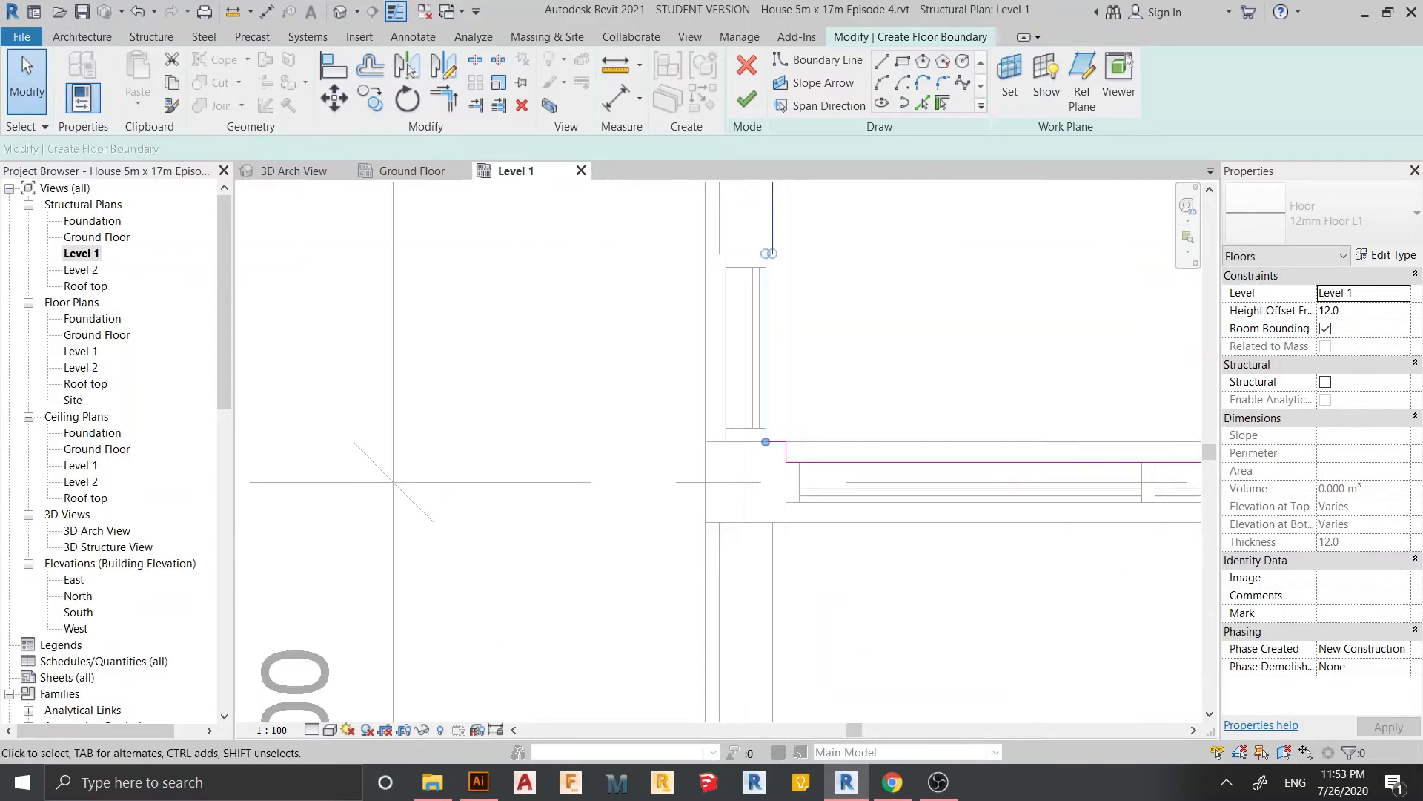
scroll(799, 435, "up", 4)
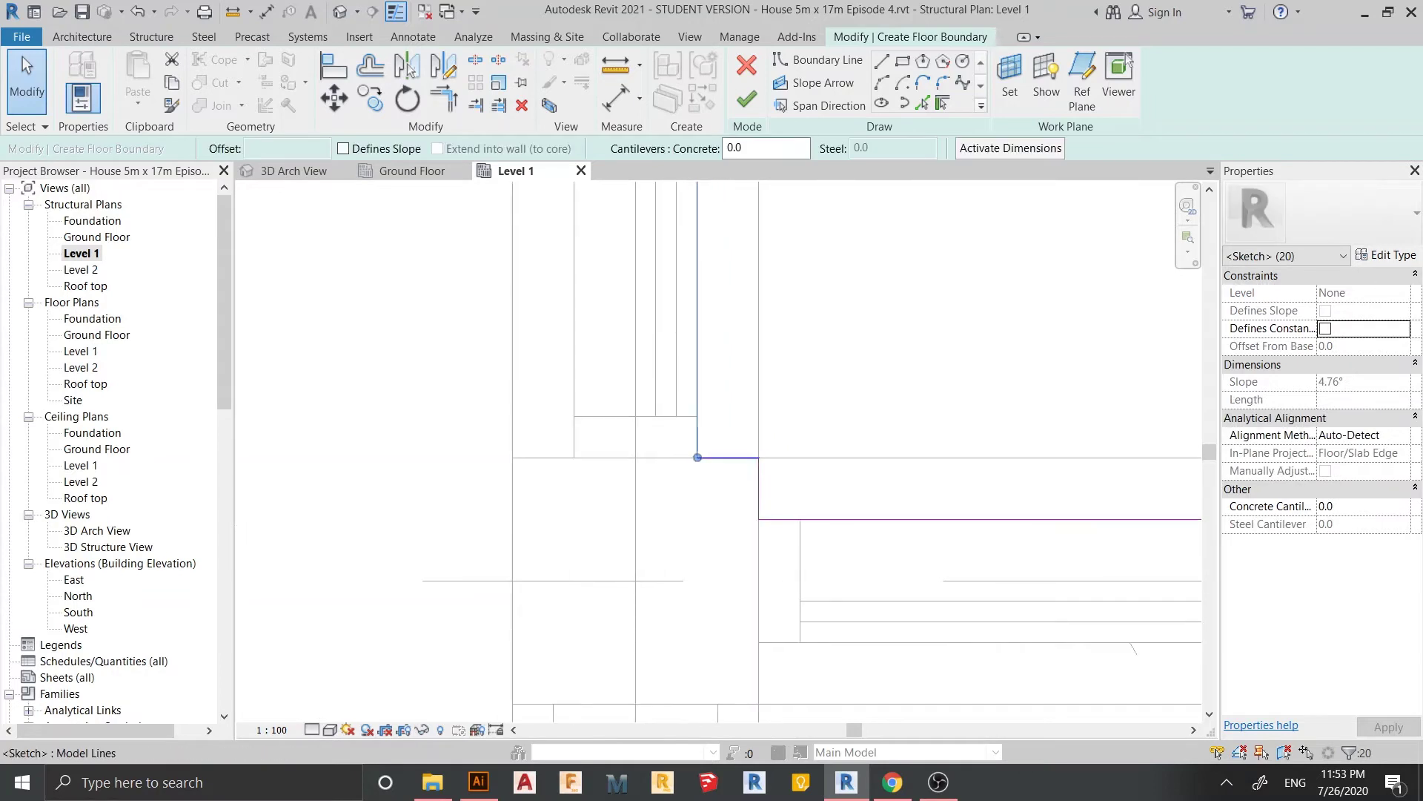
left_click_drag(747, 399, 711, 482)
scroll(710, 478, "down", 6)
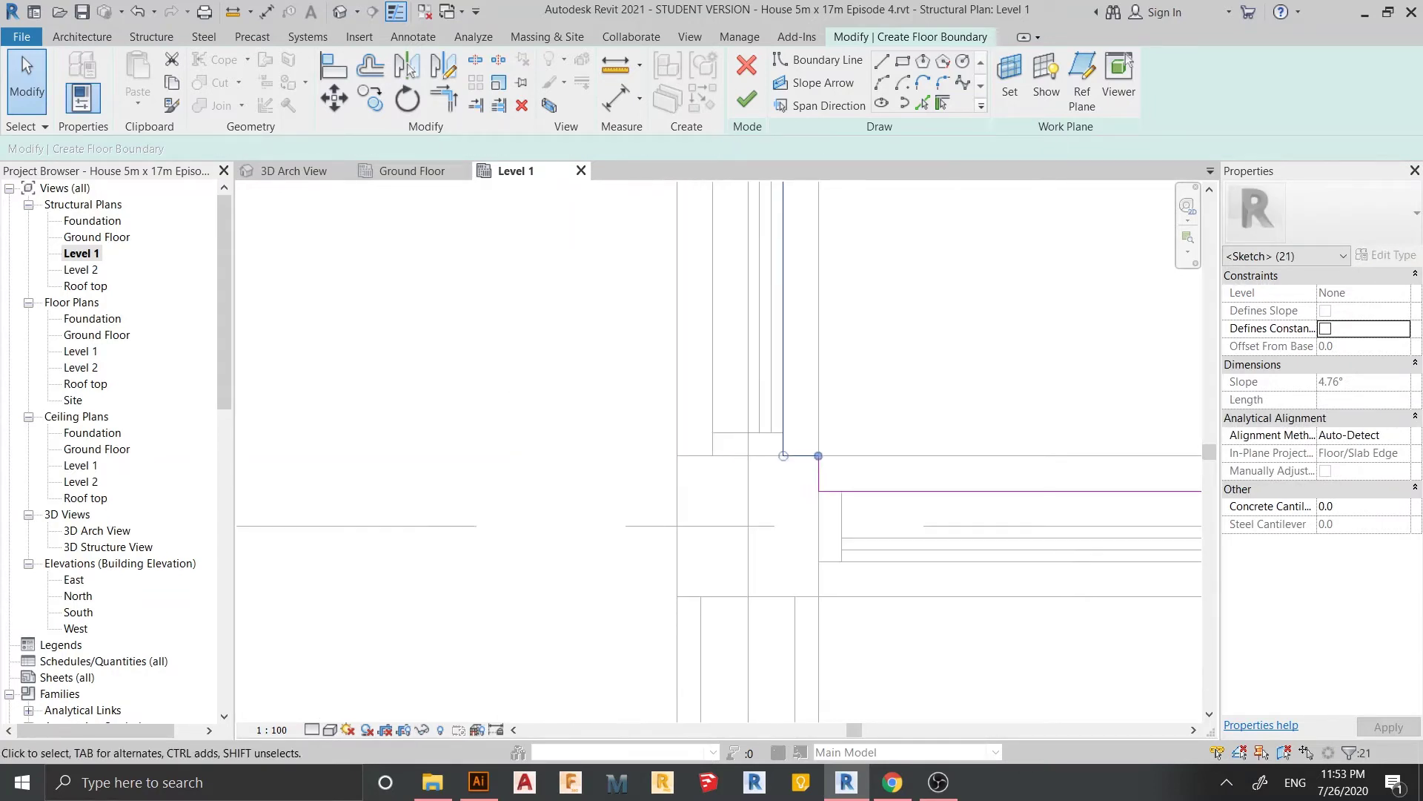
middle_click_drag(956, 512, 896, 527)
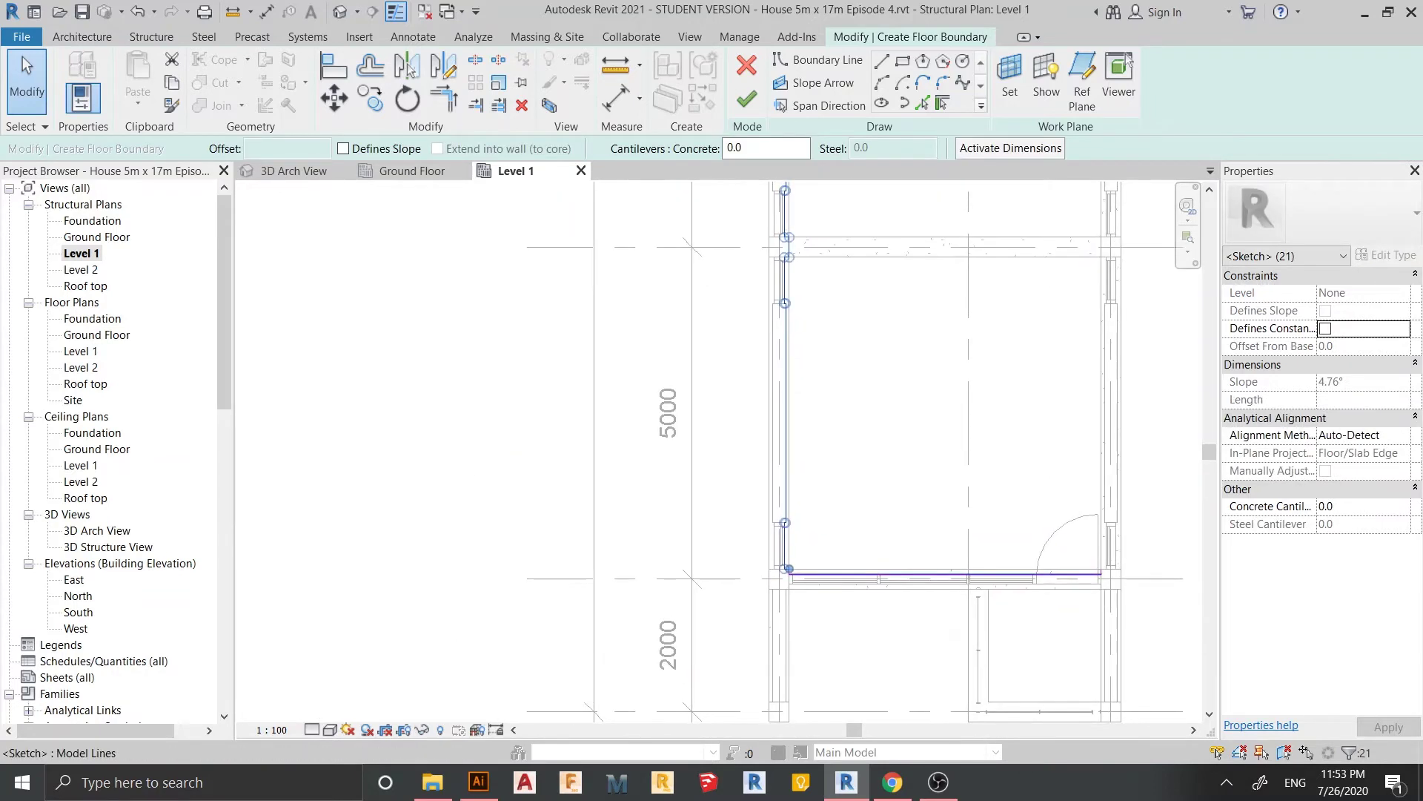
key("m")
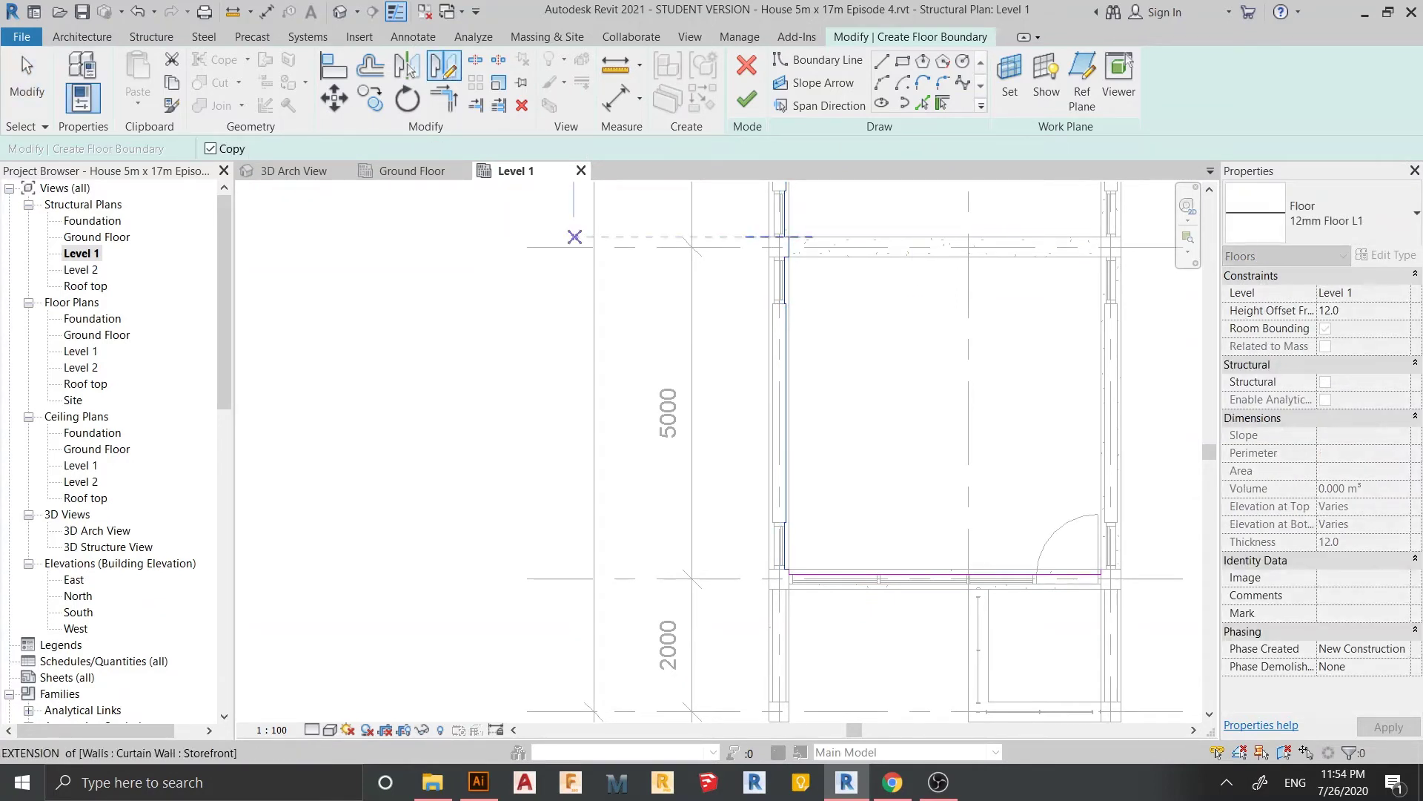
left_click(941, 256)
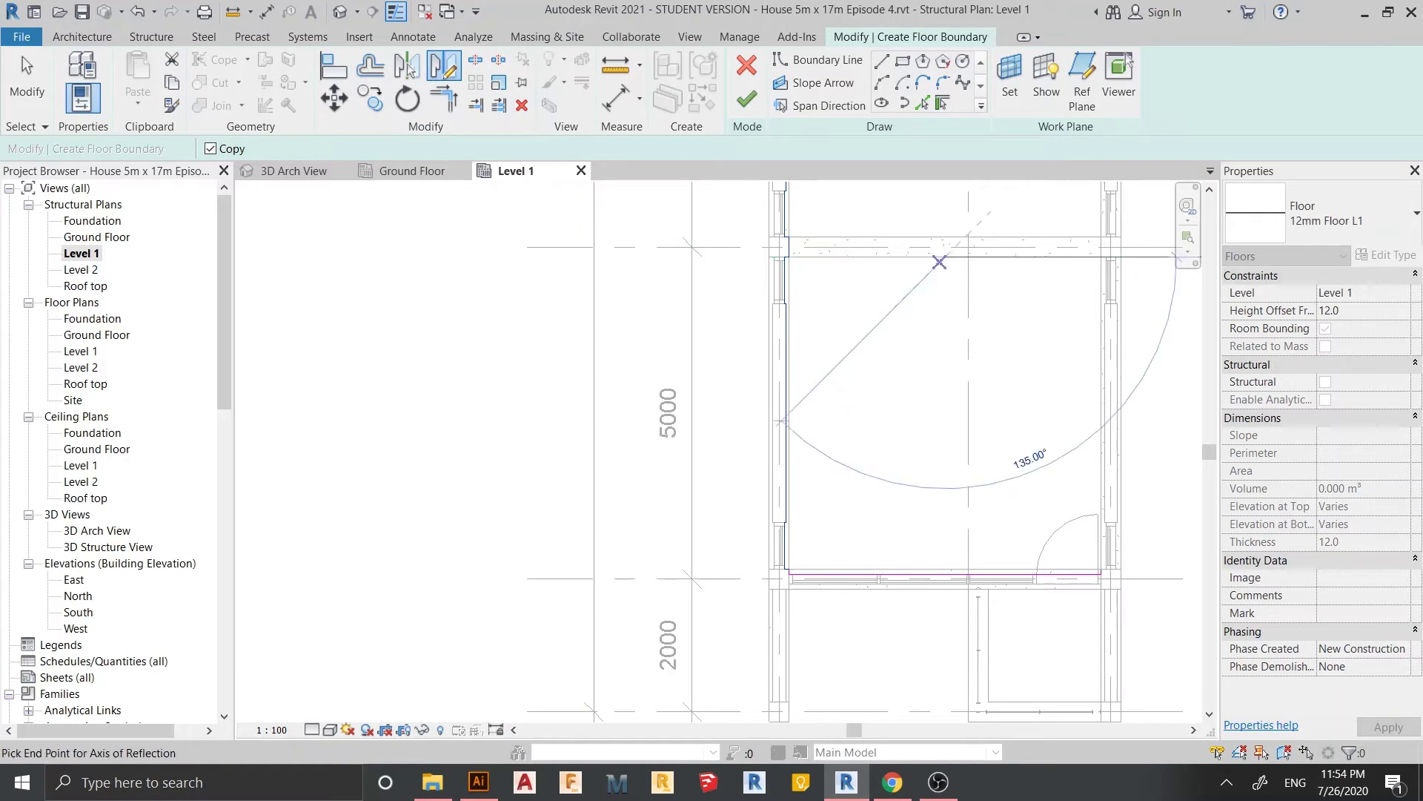
left_click(945, 398)
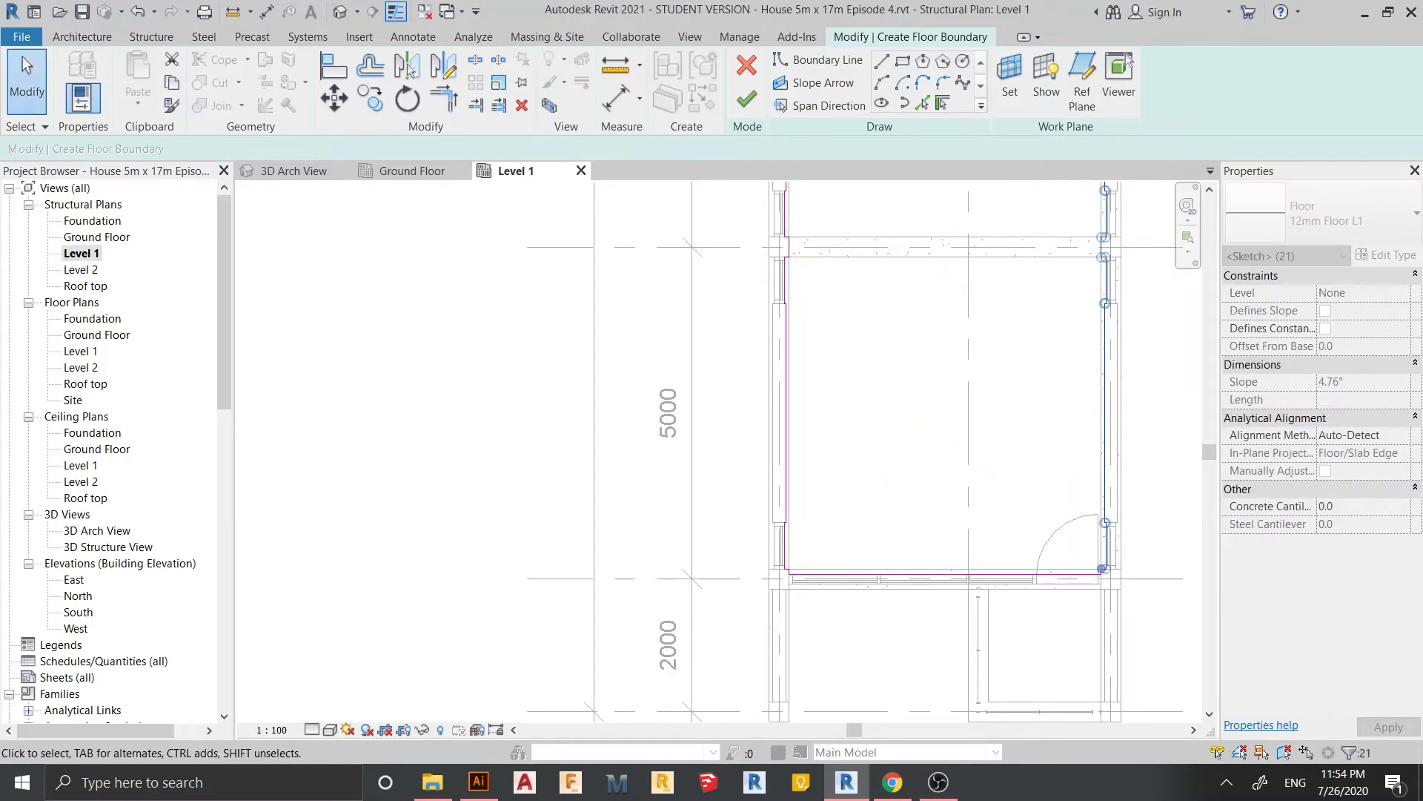
key("Escape")
Check the mirrored boundary lines along the grid B wall, windows and columns from grid 2 up to grid 5.
scroll(1113, 575, "up", 2)
scroll(1104, 578, "up", 4)
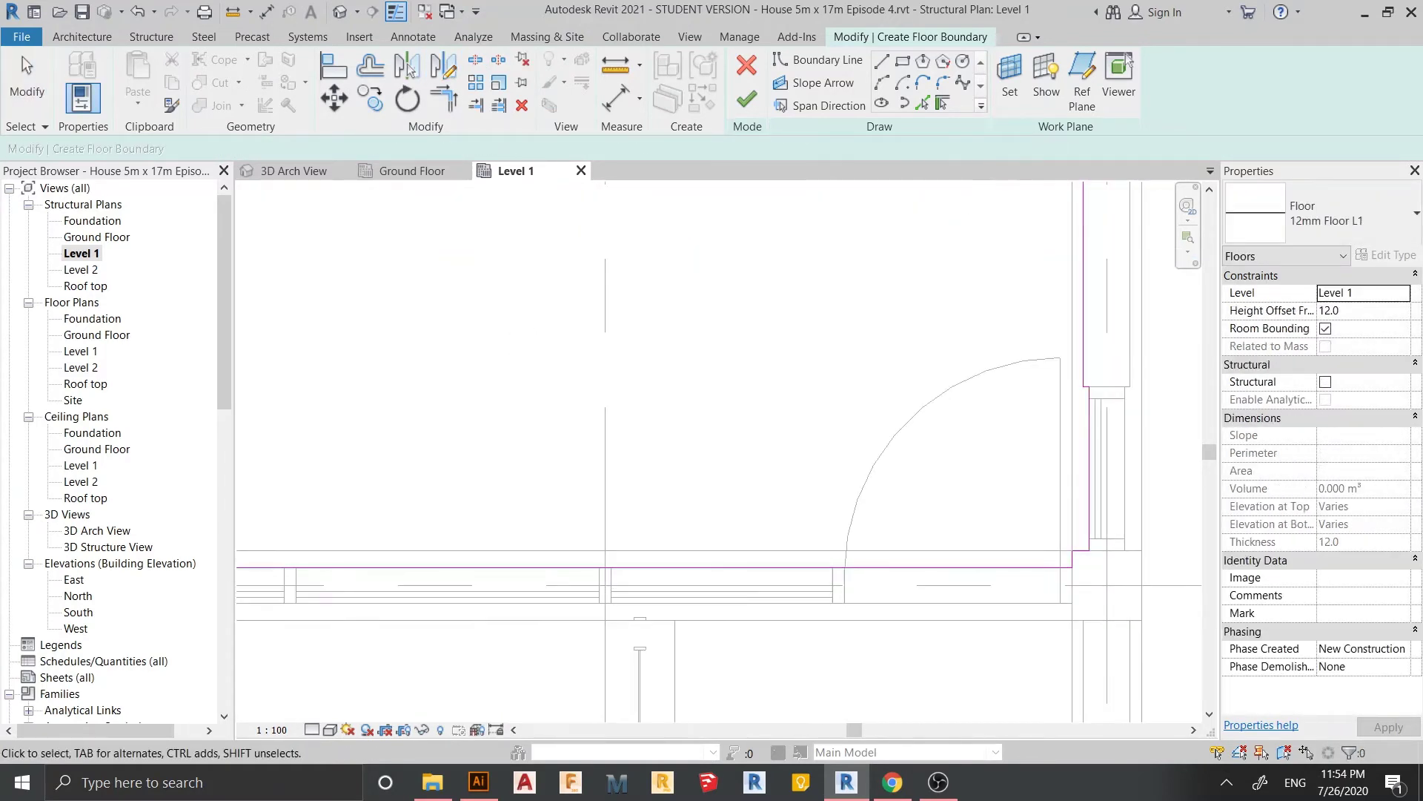
scroll(1018, 501, "down", 5)
middle_click_drag(874, 326, 913, 629)
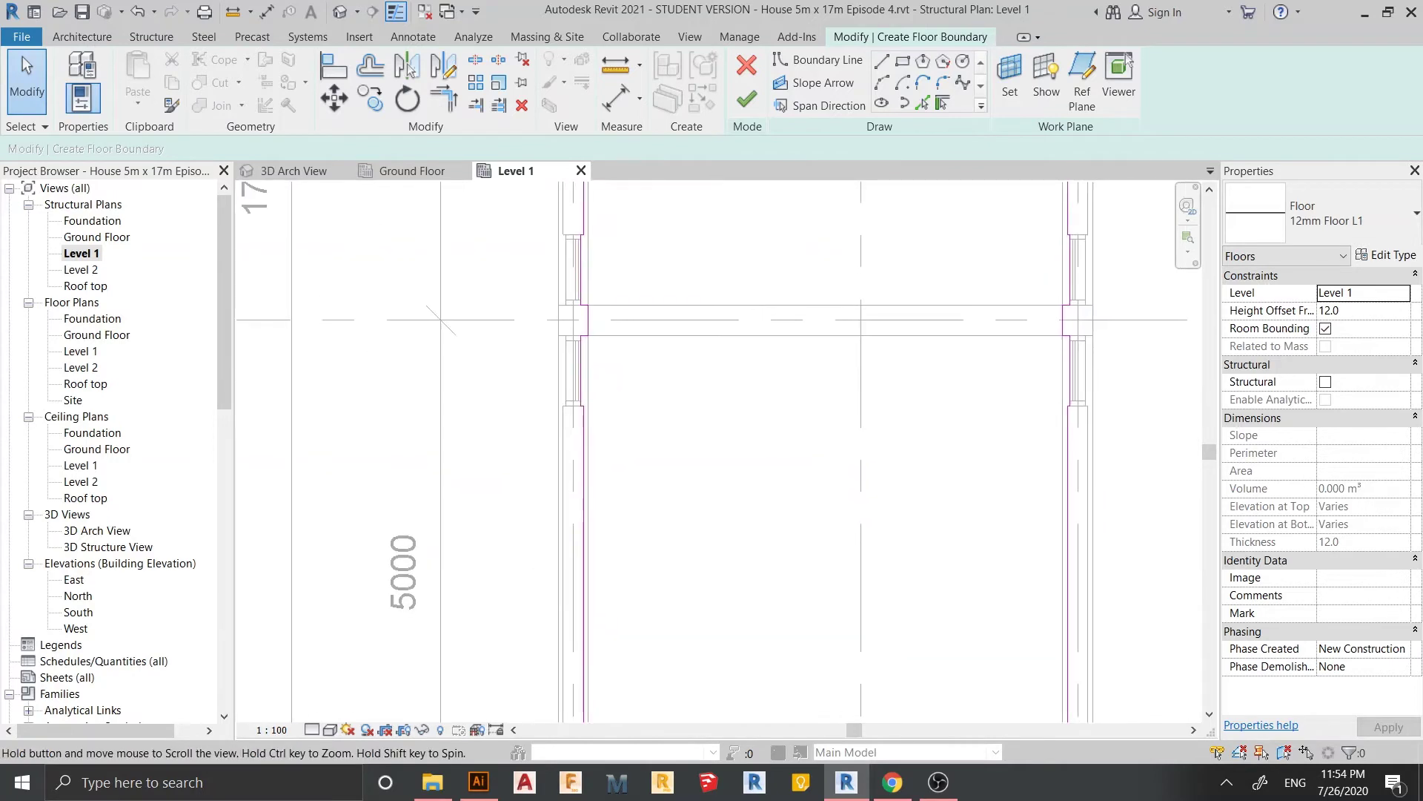
middle_click_drag(890, 237, 915, 645)
middle_click_drag(915, 334, 908, 546)
scroll(1100, 473, "up", 3)
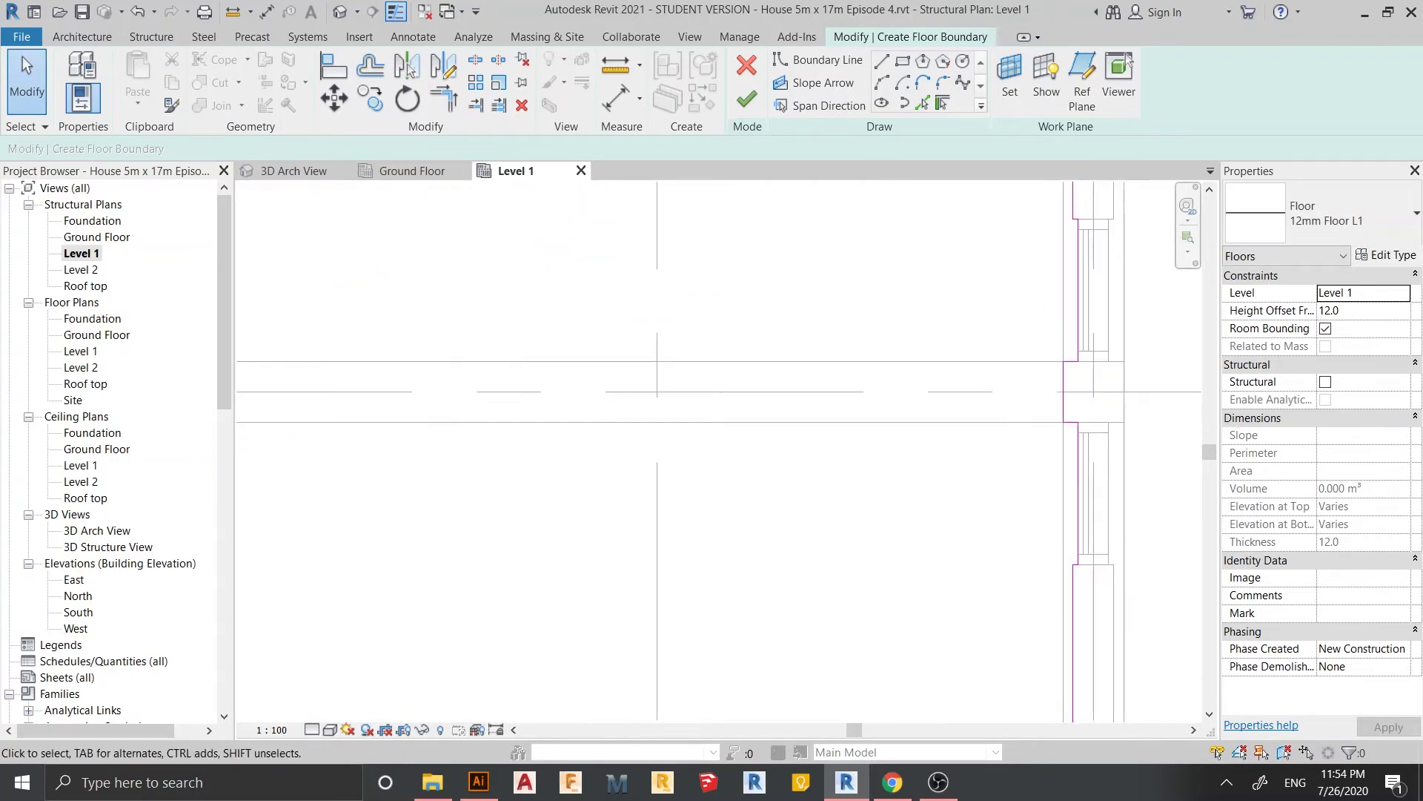
middle_click_drag(971, 194, 965, 523)
scroll(965, 499, "down", 4)
middle_click_drag(964, 194, 967, 448)
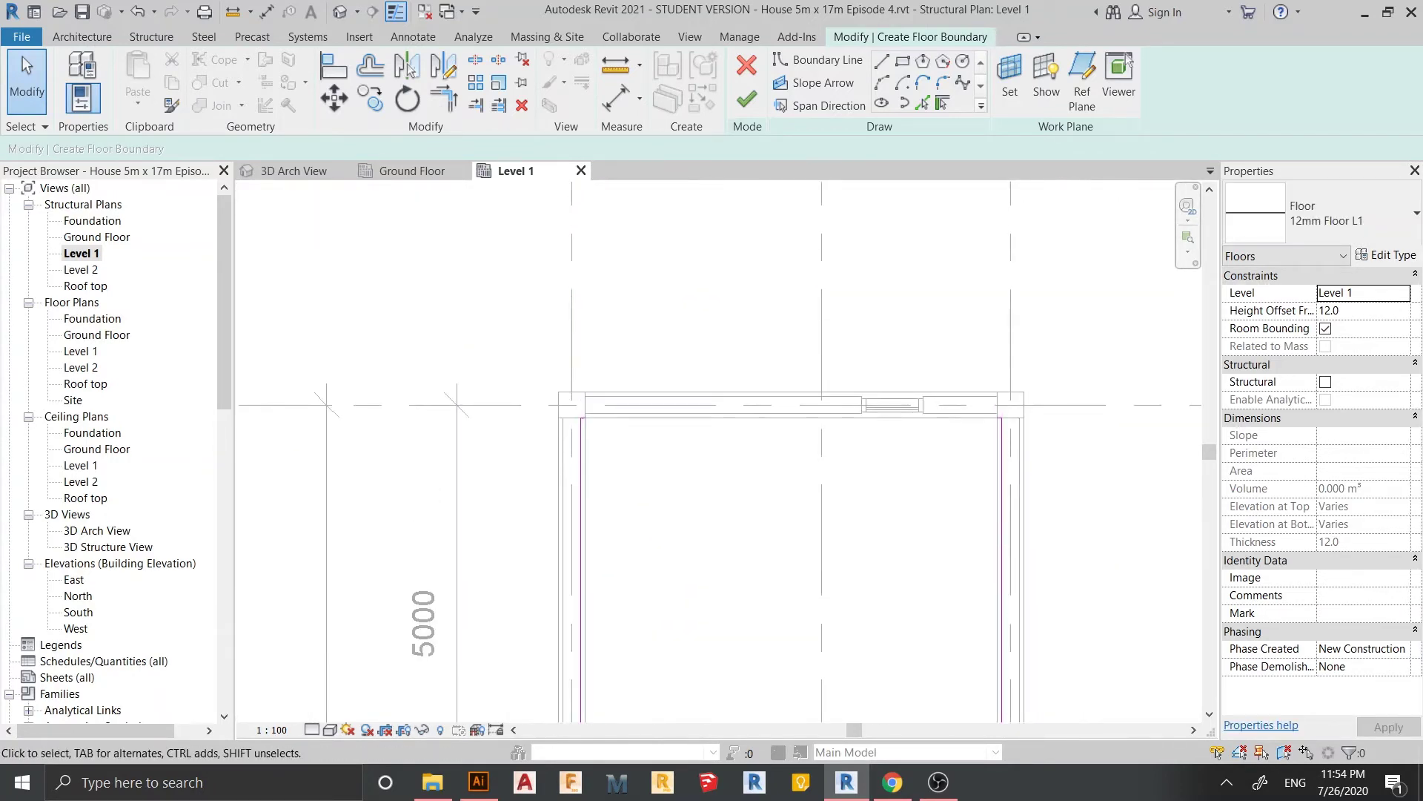
Start a new boundary line at the inner corner of the column at grids A and 5, running 50 mm up to the wall finish face.
scroll(967, 431, "up", 4)
scroll(964, 432, "up", 1)
middle_click_drag(890, 429, 1099, 429)
middle_click_drag(786, 423, 1099, 380)
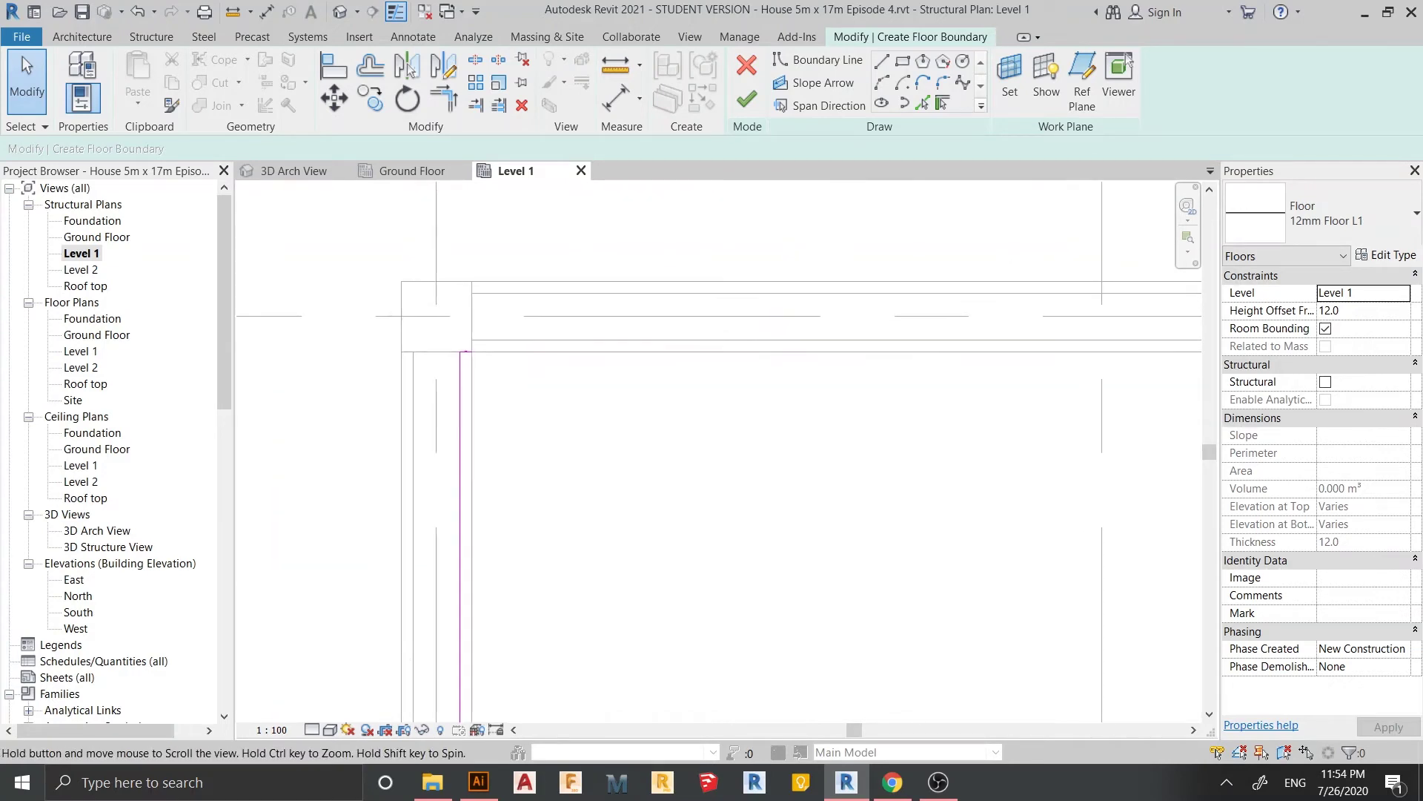
left_click(882, 61)
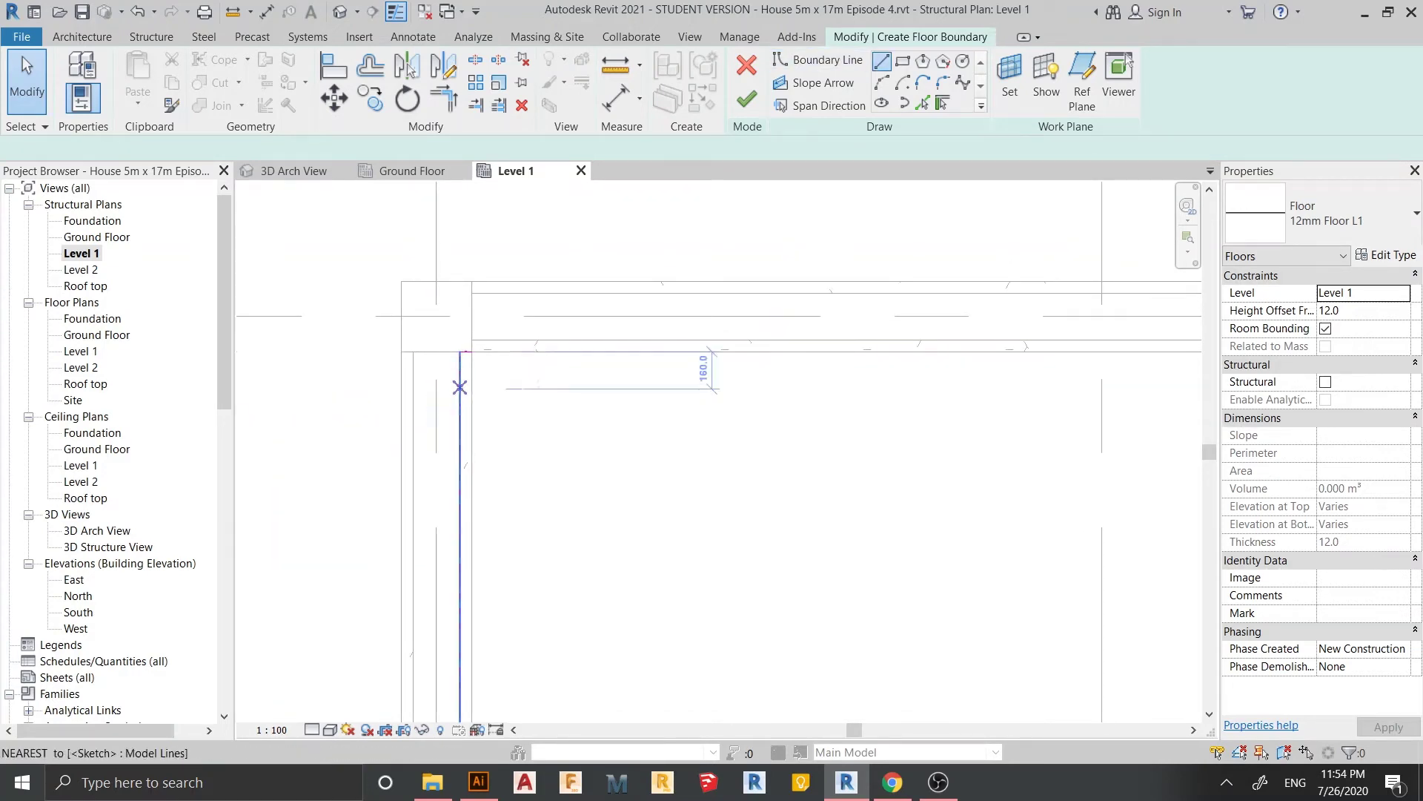
scroll(465, 380, "up", 4)
left_click(485, 295)
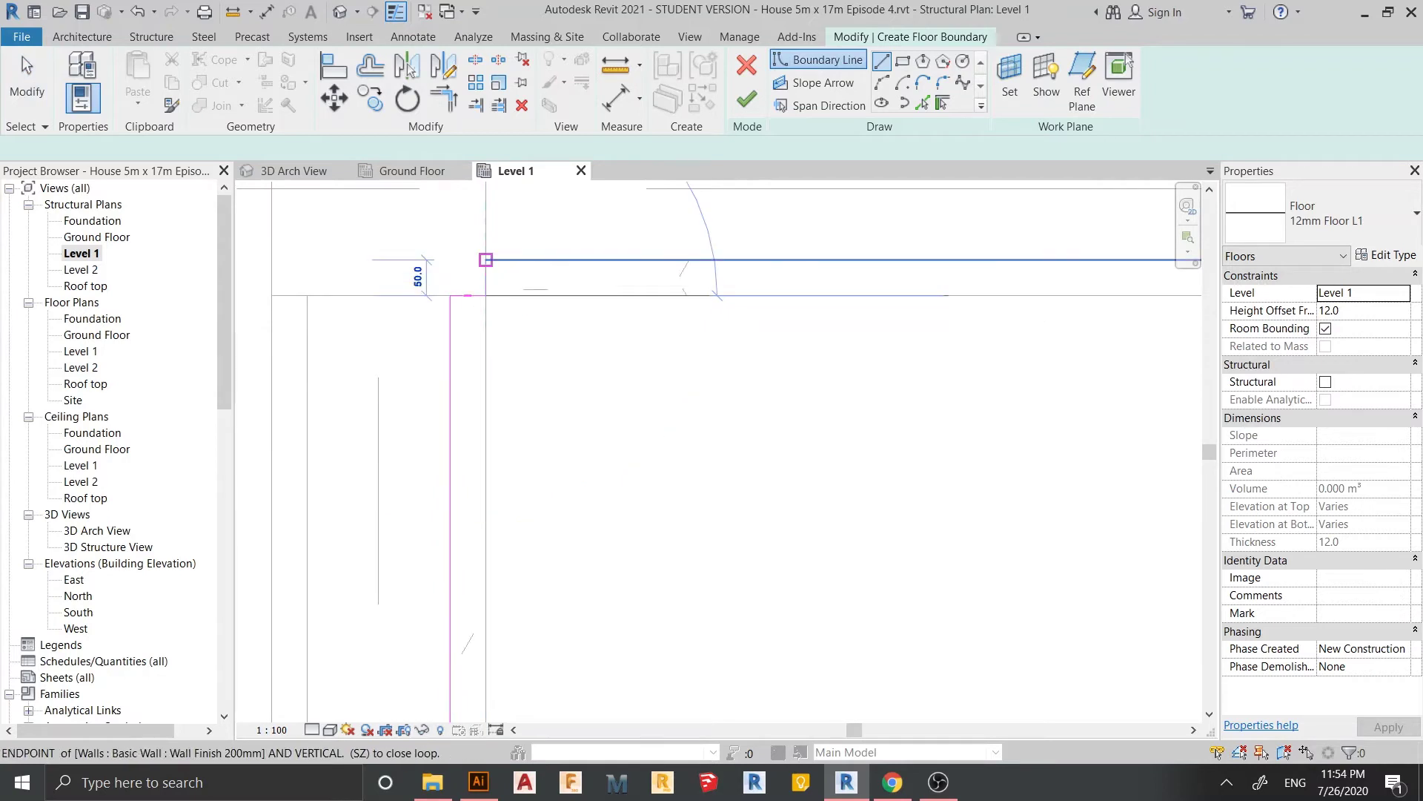
left_click(485, 259)
Draw the boundary along the inner wall face on grid 5 to the grid B column, closing the loop at the column's corner.
scroll(764, 260, "down", 4)
scroll(916, 305, "down", 2)
middle_click_drag(919, 309, 333, 400)
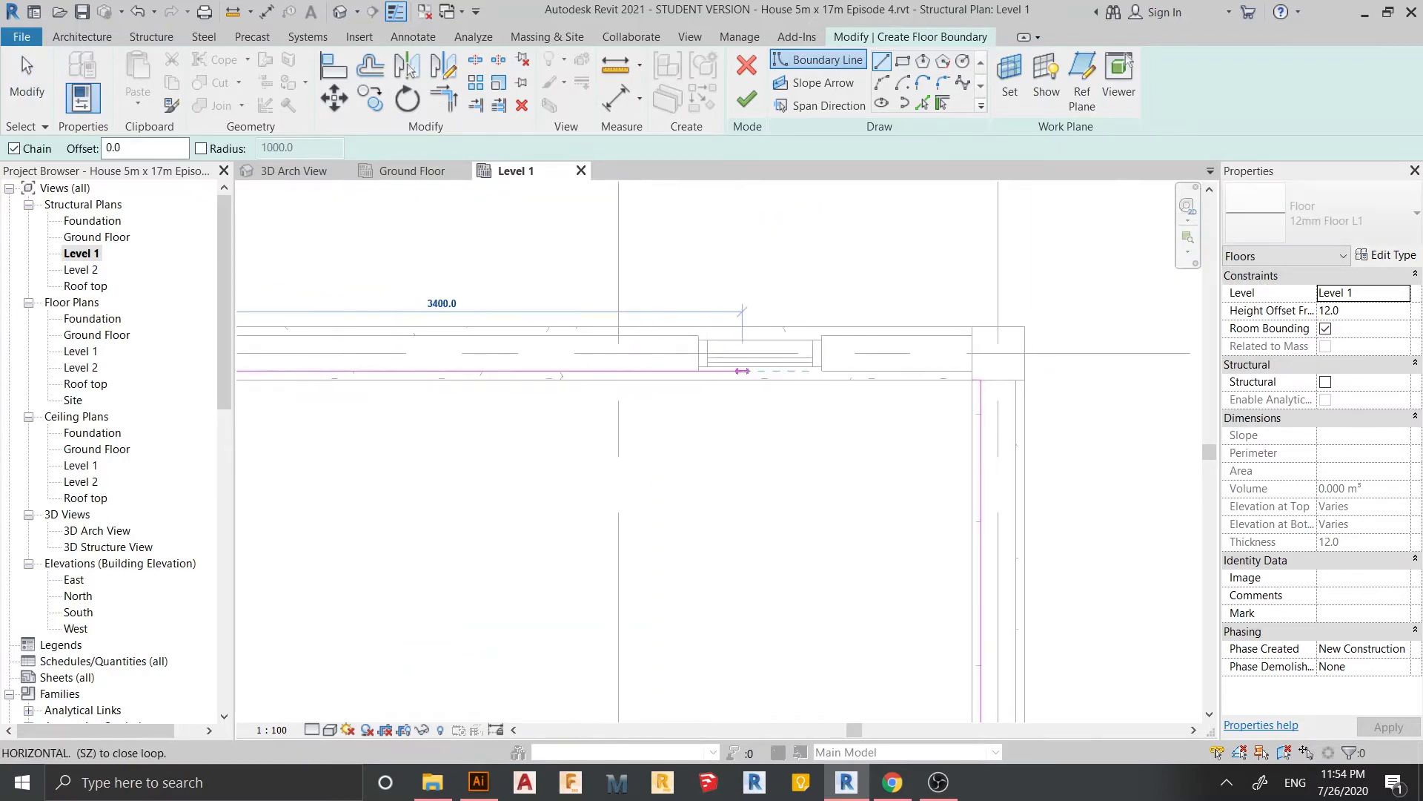
scroll(917, 371, "up", 6)
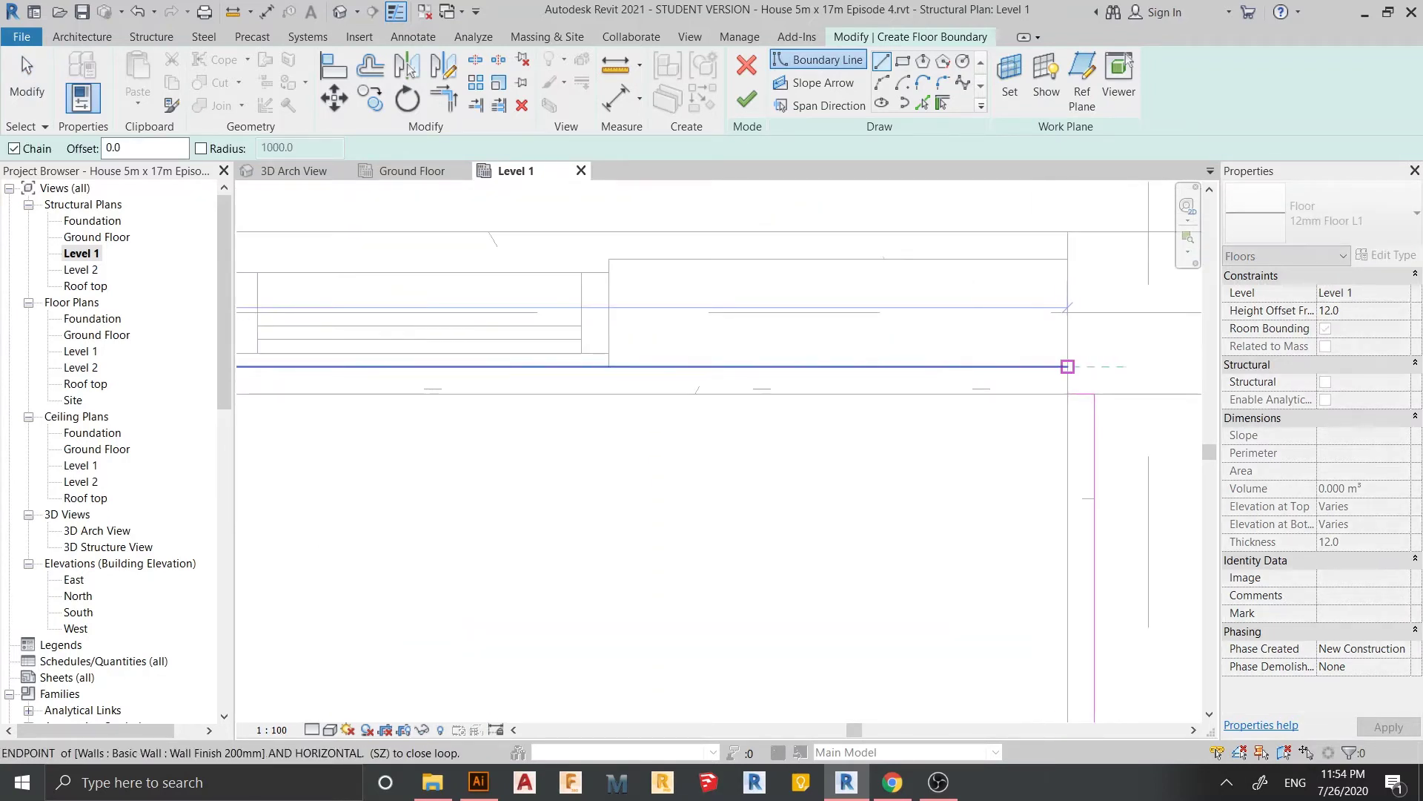
left_click(1067, 366)
key("Escape")
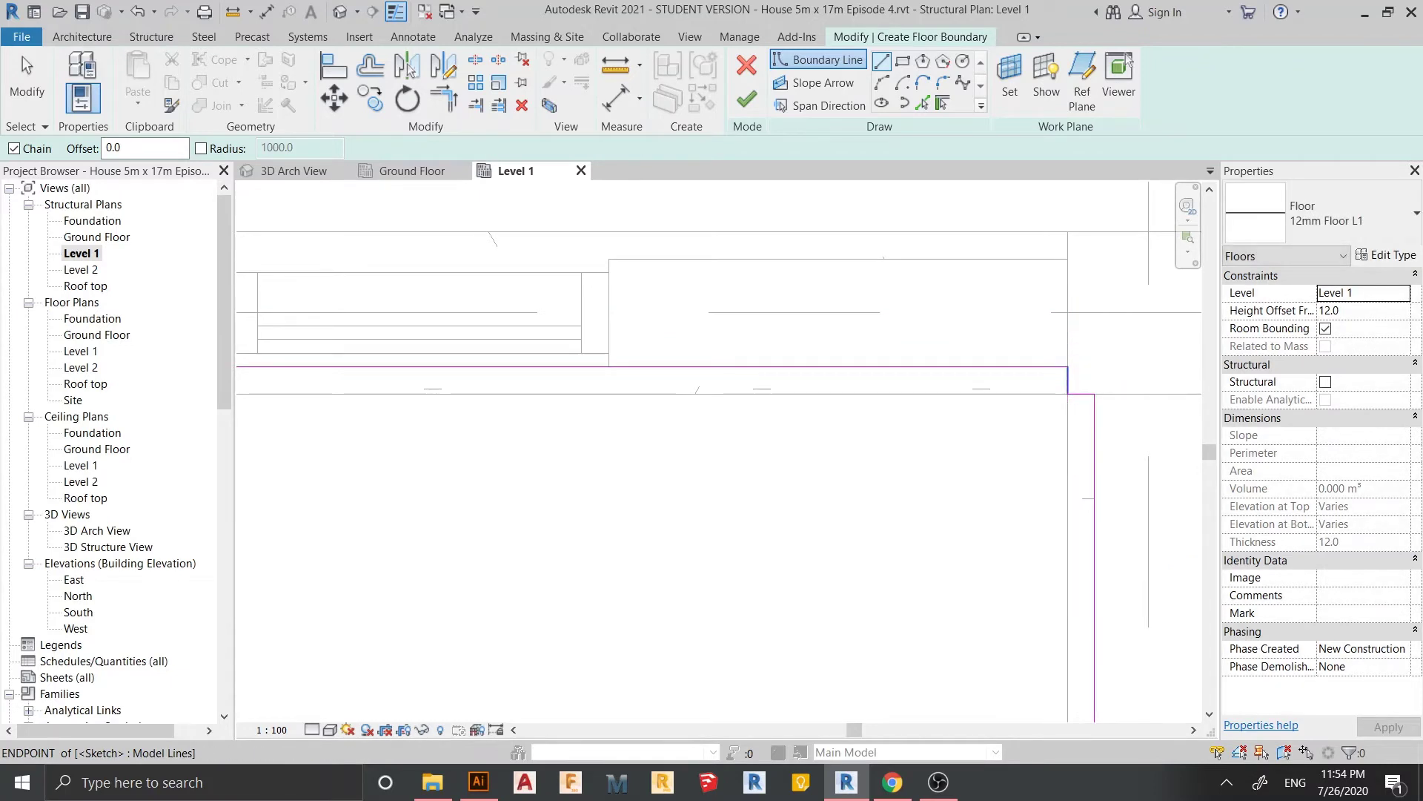
key("Escape")
Finish the Level 1 floor sketch to create the 12mm Floor L1 floor.
scroll(983, 557, "down", 5)
middle_click_drag(945, 541, 965, 237)
scroll(936, 228, "down", 2)
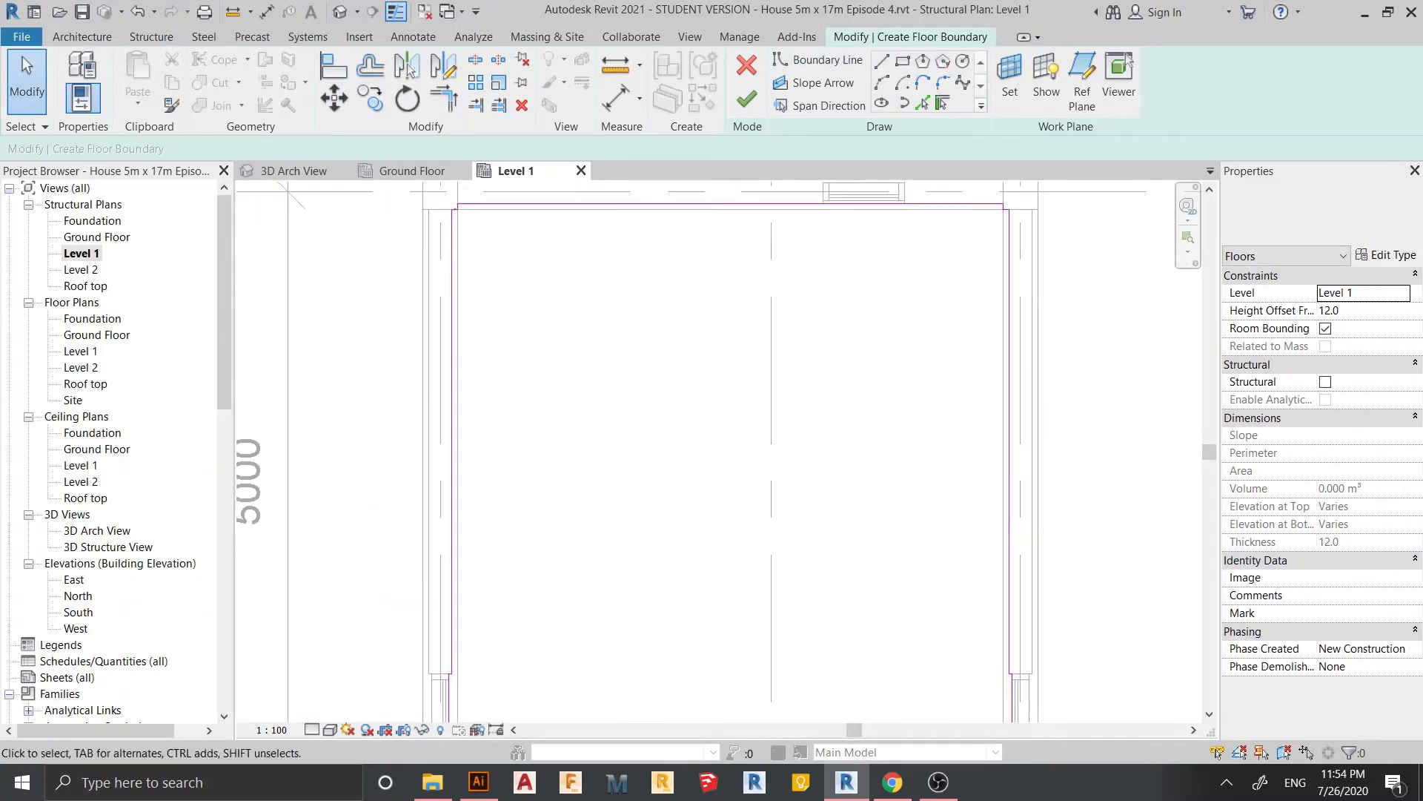
scroll(812, 392, "down", 3)
middle_click_drag(812, 392, 734, 285)
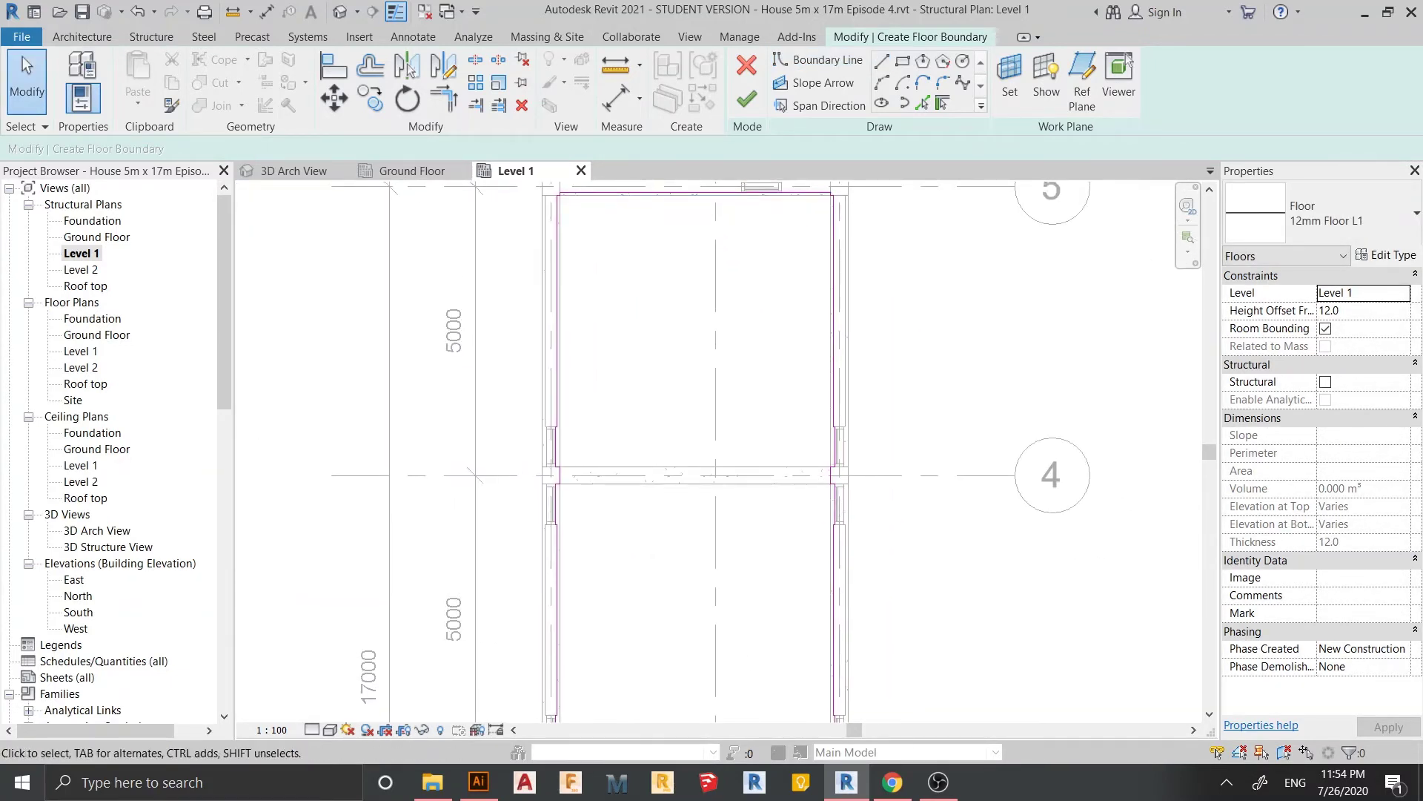
left_click(746, 99)
left_click(746, 99)
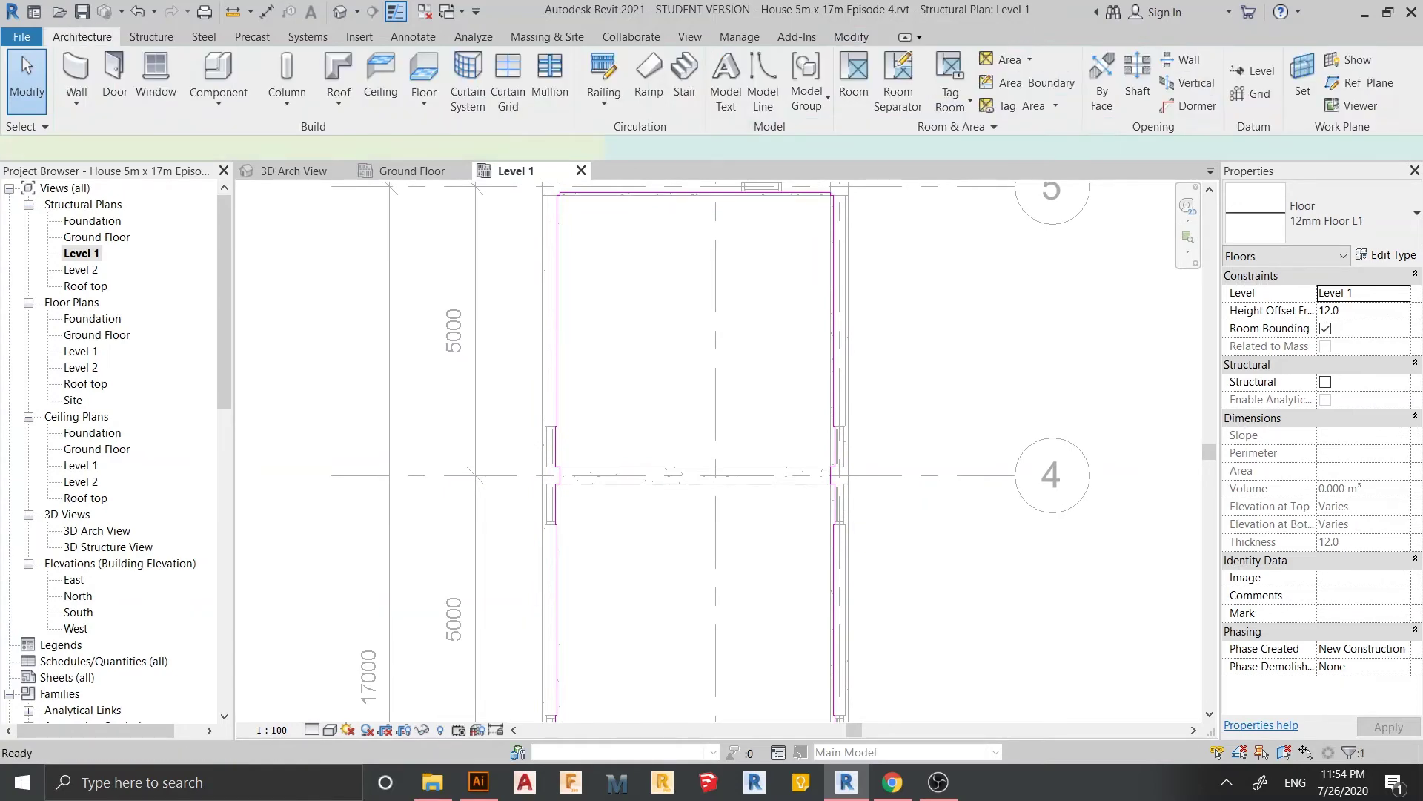
Start another 12mm Floor L1 floor with a rectangular boundary from the grid 2 beam's outer edge at the grid A column.
scroll(882, 473, "down", 2)
middle_click_drag(882, 548, 885, 186)
scroll(731, 587, "up", 5)
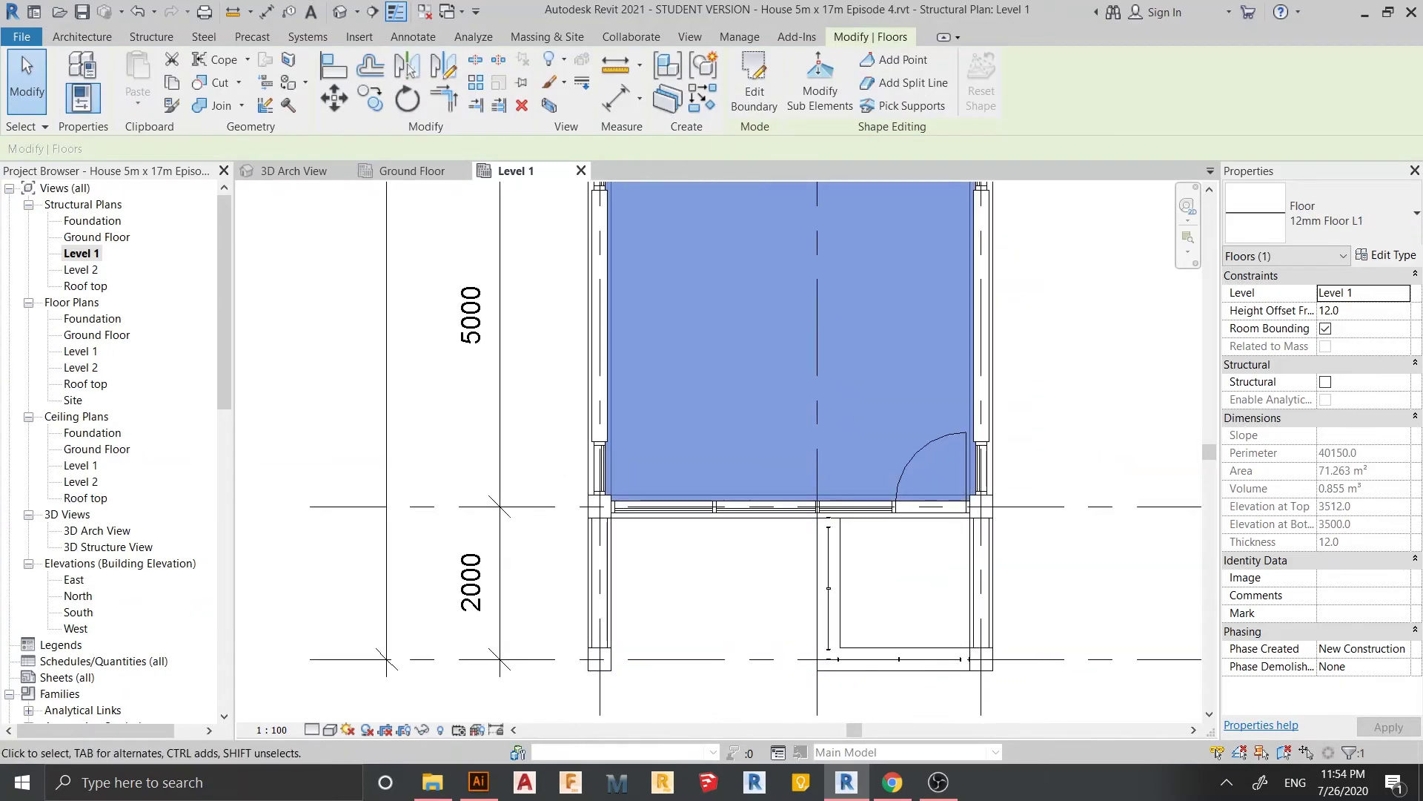
scroll(542, 519, "up", 1)
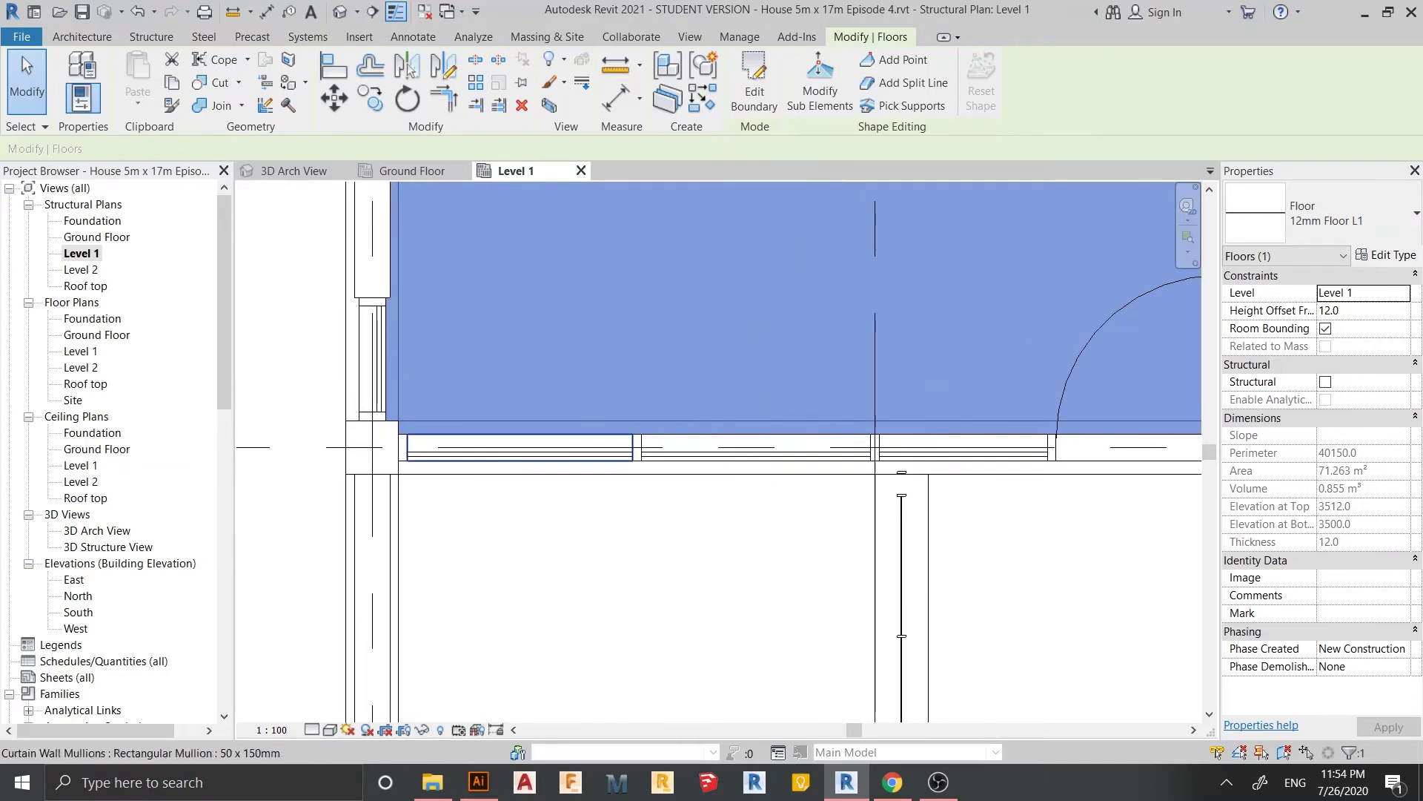
middle_click_drag(542, 446, 541, 384)
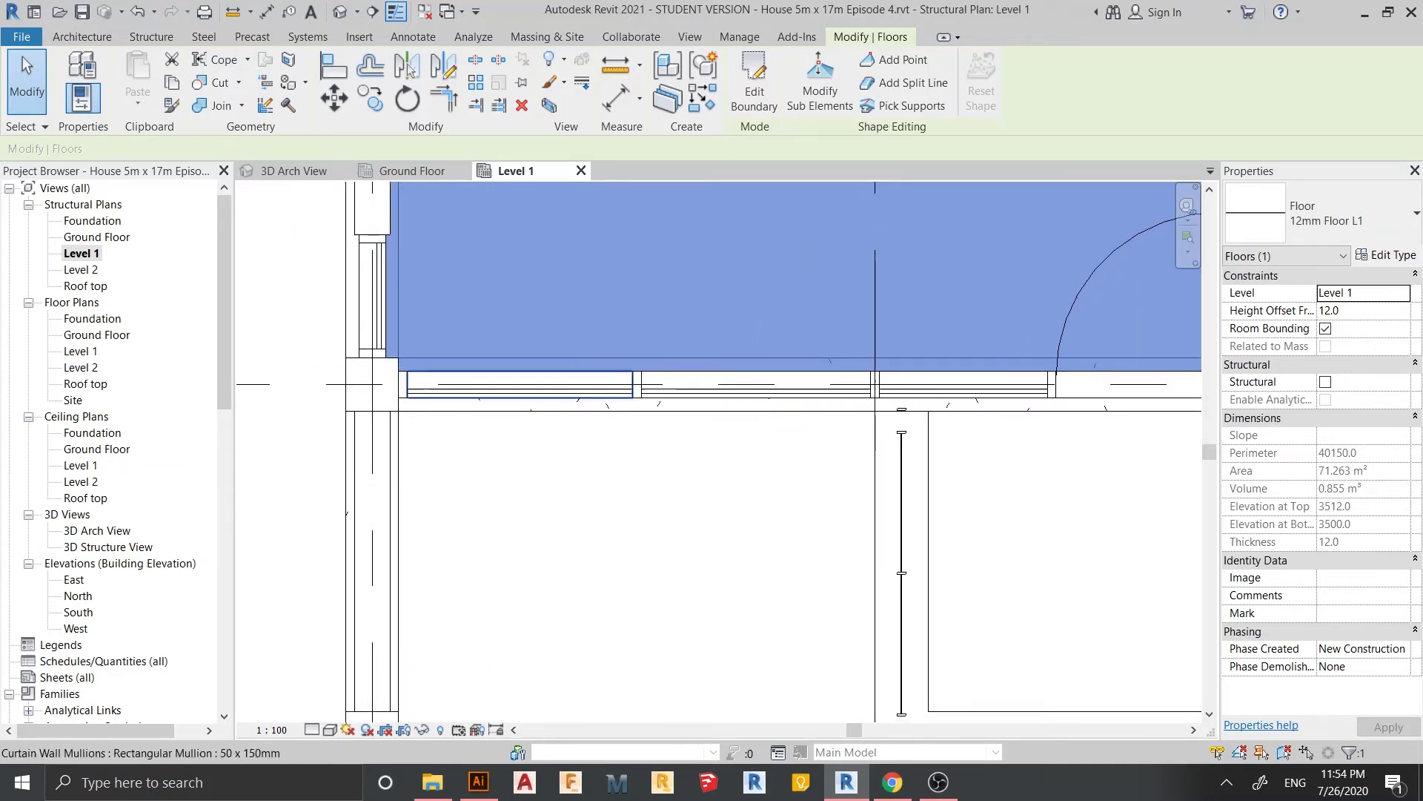
scroll(691, 388, "down", 2)
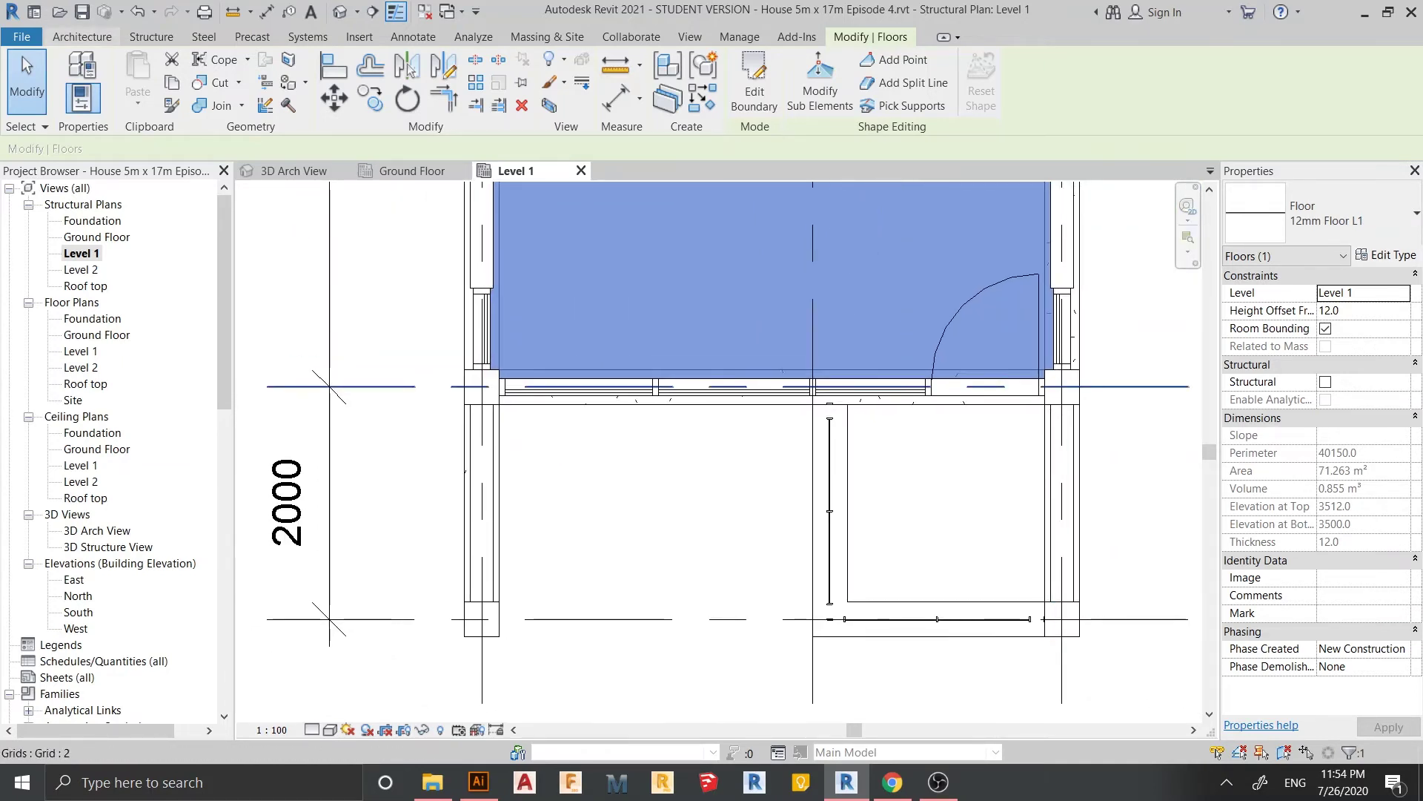
left_click(82, 38)
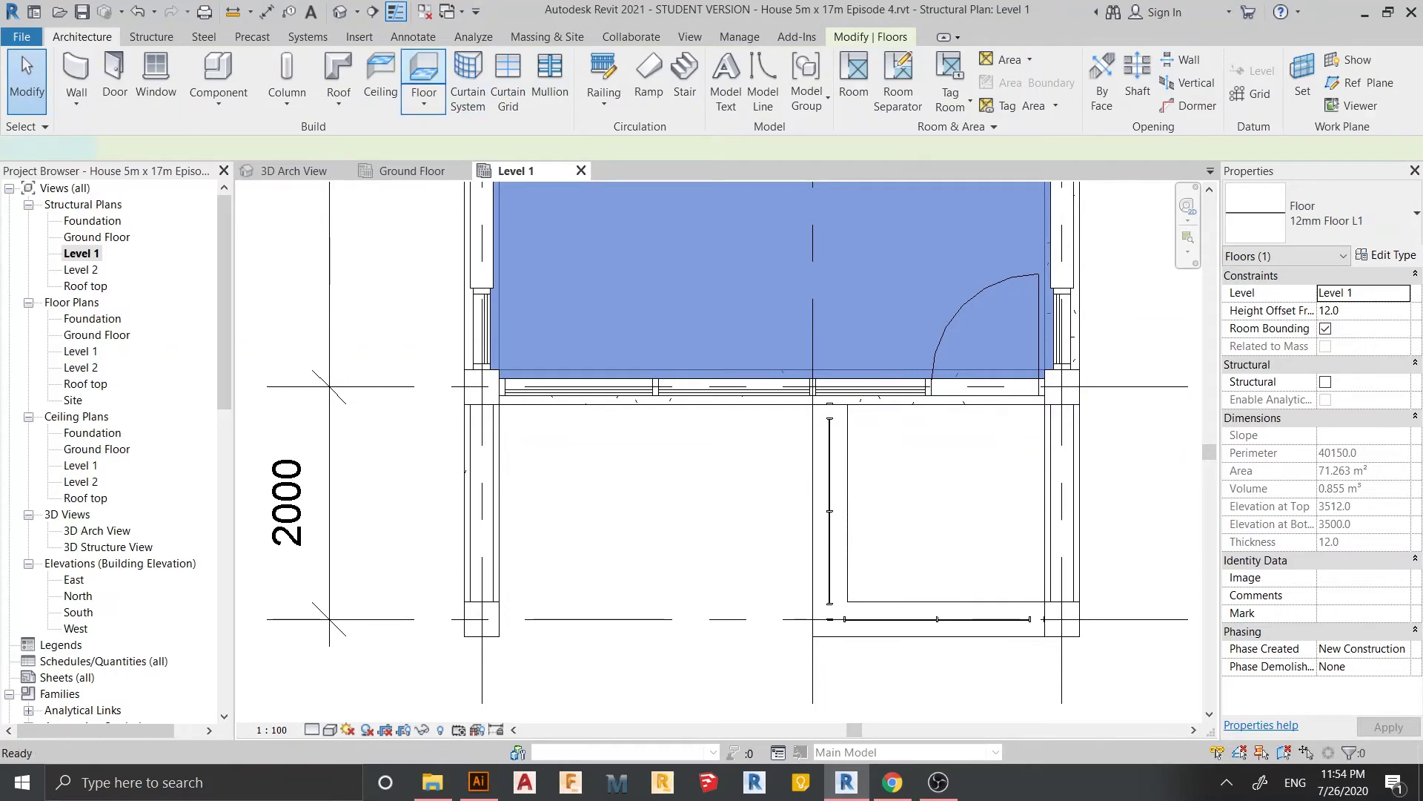
left_click(423, 75)
left_click(813, 404)
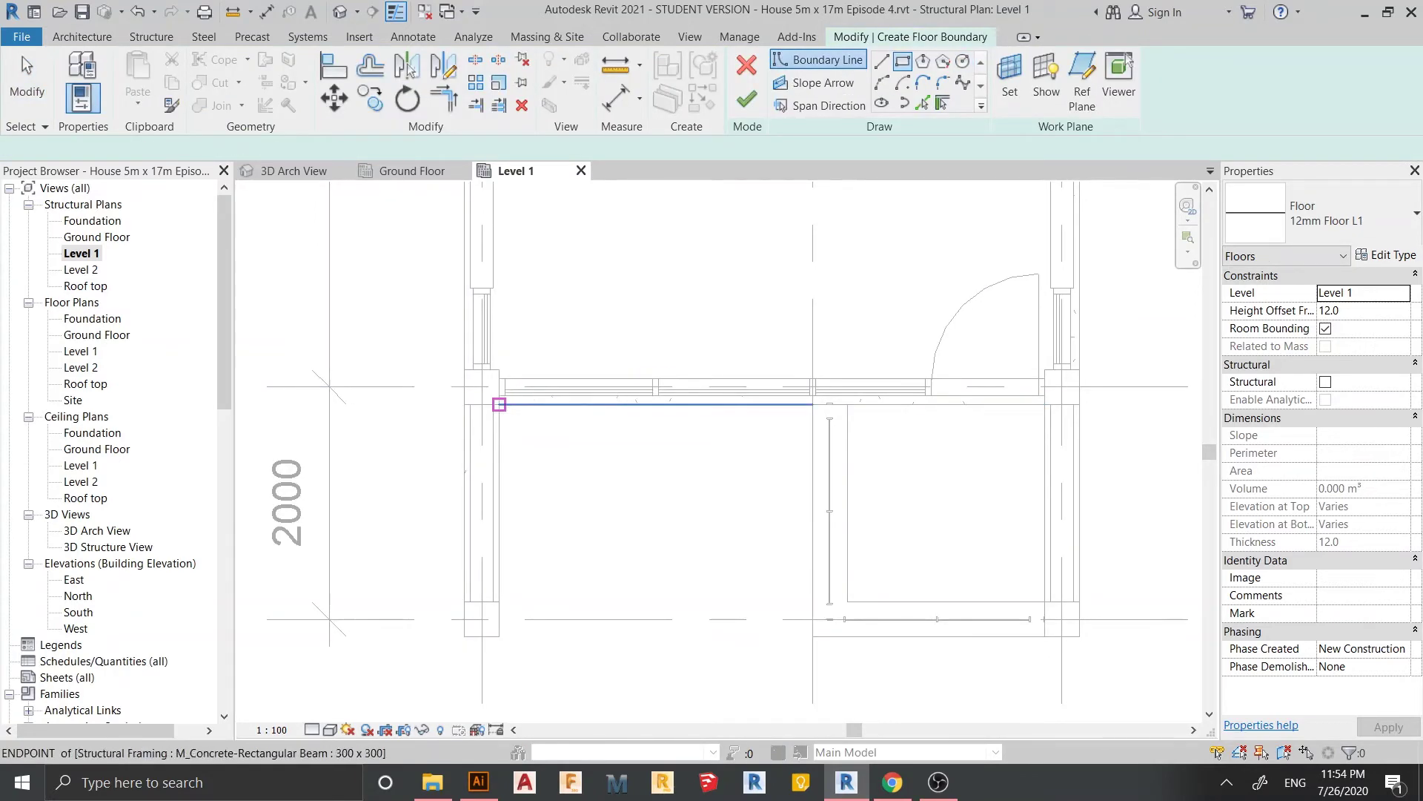
scroll(499, 410, "up", 5)
left_click(499, 395)
Complete the rectangle at the storefront's outer face beside the grid B column and finish the narrow floor strip.
scroll(985, 413, "down", 4)
middle_click_drag(1037, 416, 550, 424)
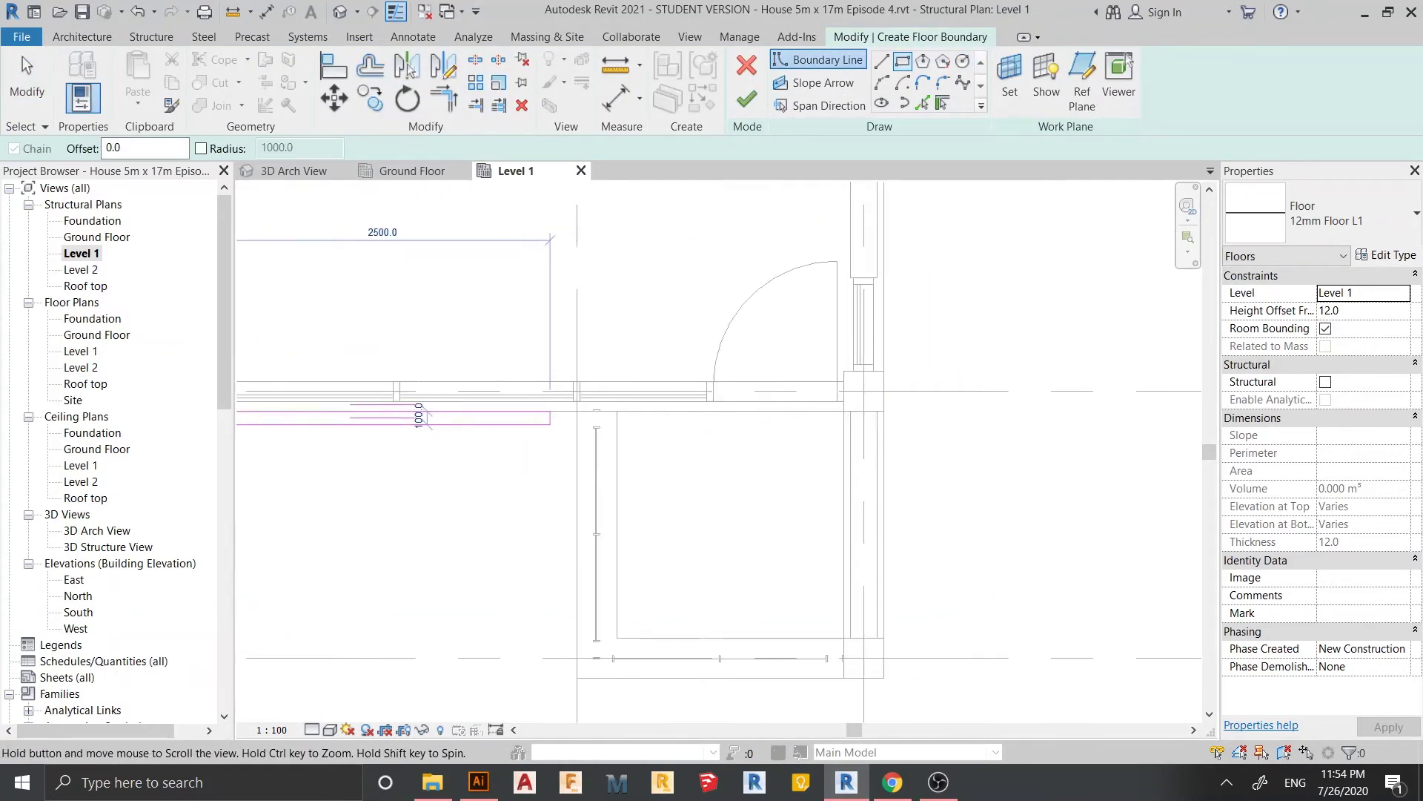
scroll(427, 419, "up", 3)
left_click(886, 357)
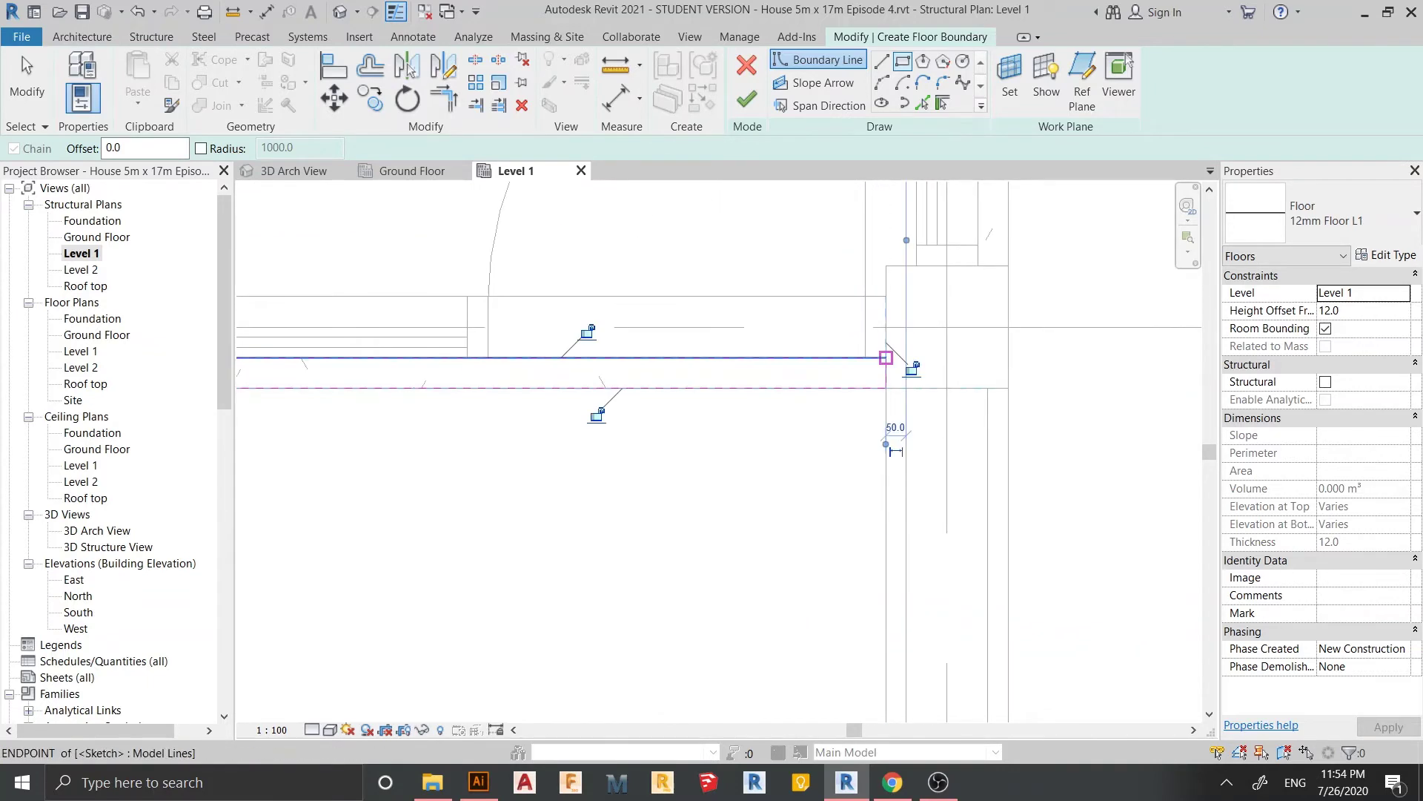
left_click(746, 65)
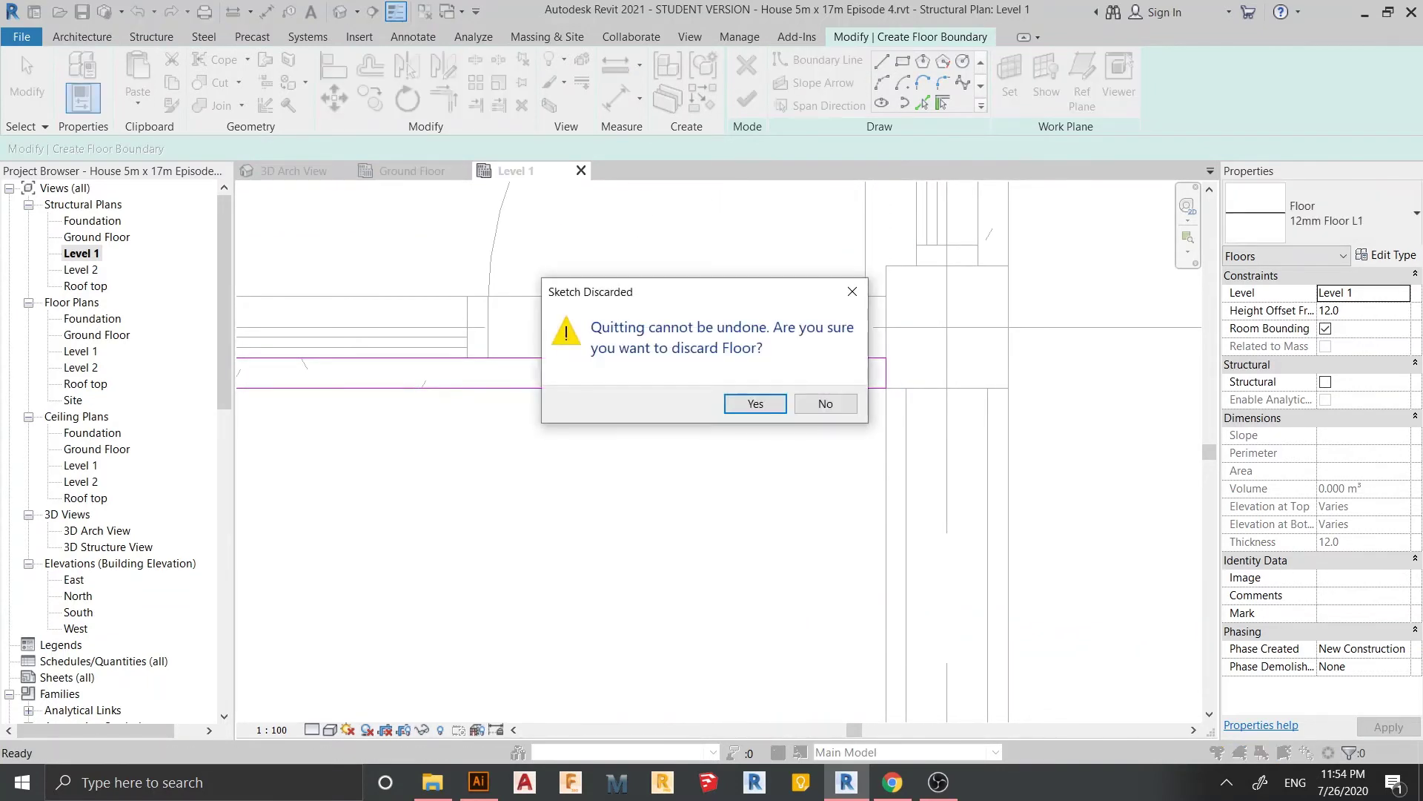
left_click(853, 291)
left_click(747, 98)
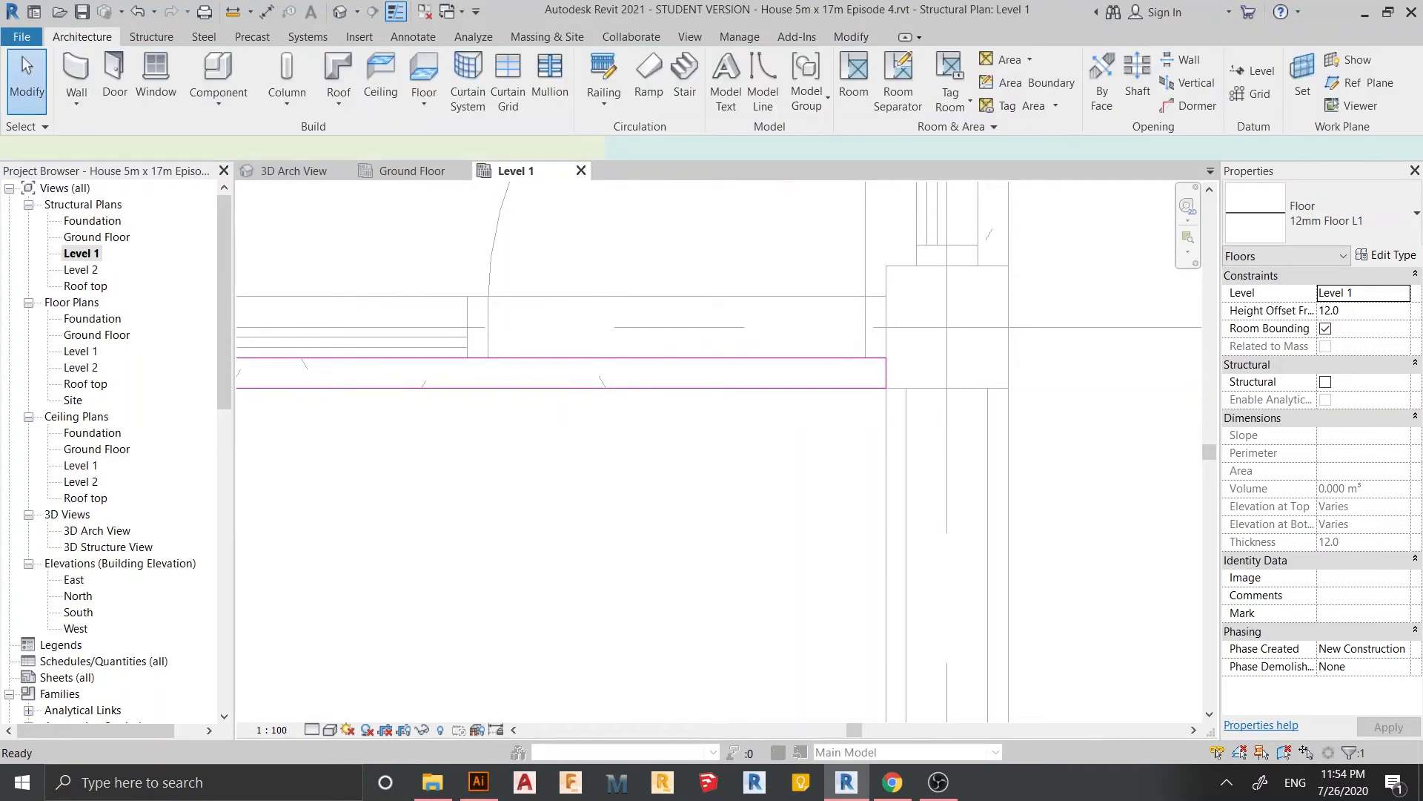
key("Escape")
Start a new floor for the balcony and duplicate its type as 12mm Floor Balcony.
scroll(964, 518, "down", 2)
middle_click_drag(964, 519, 975, 385)
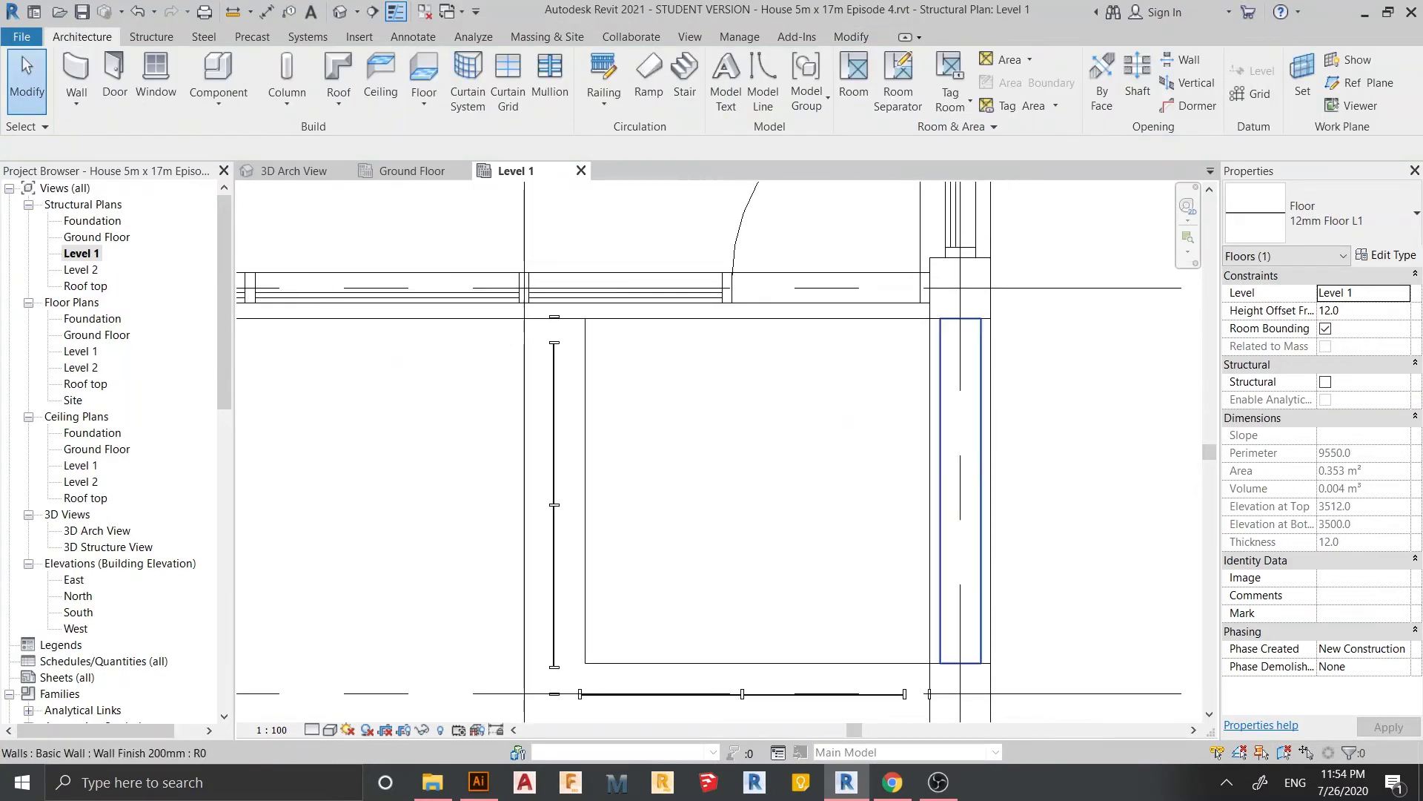
scroll(952, 471, "down", 1)
middle_click_drag(874, 638, 878, 588)
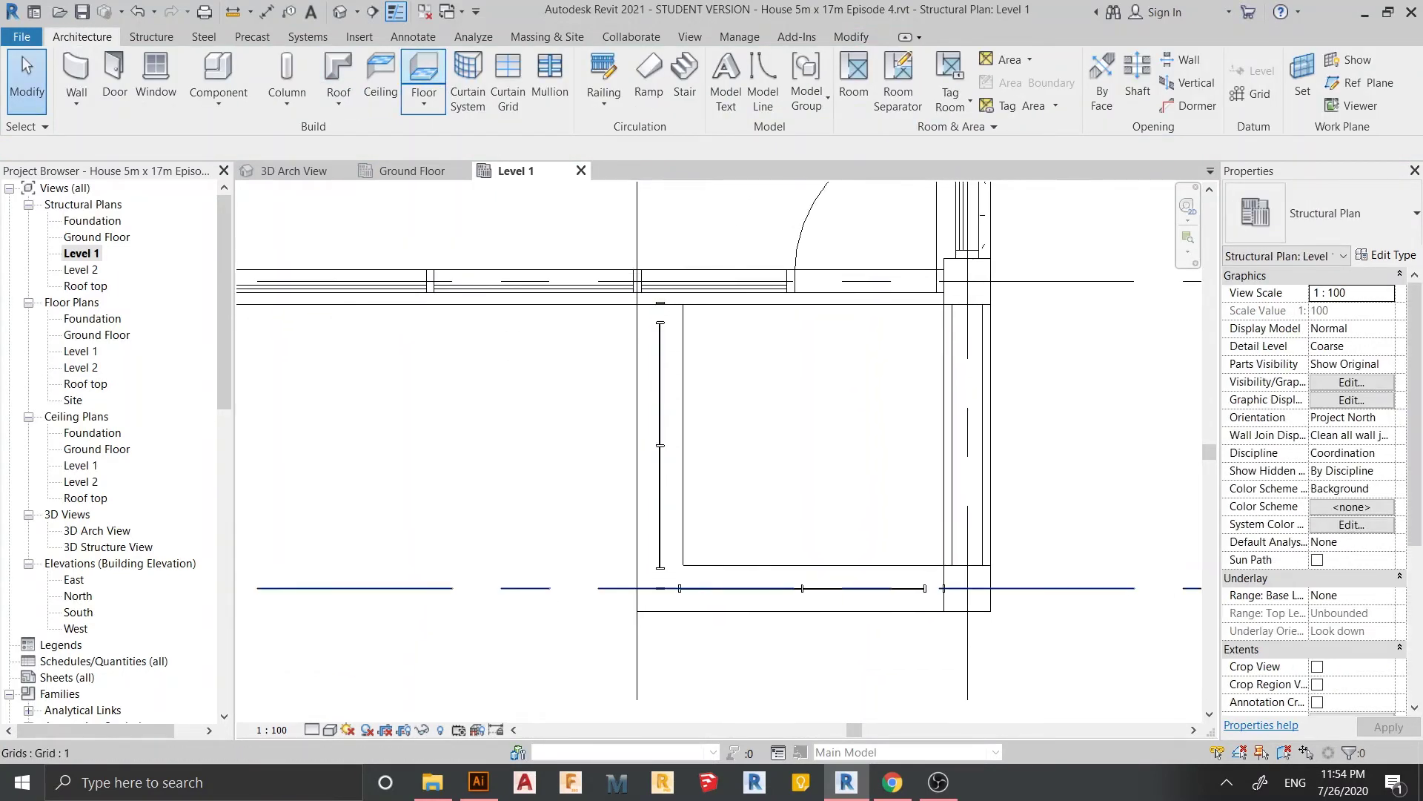
left_click(424, 78)
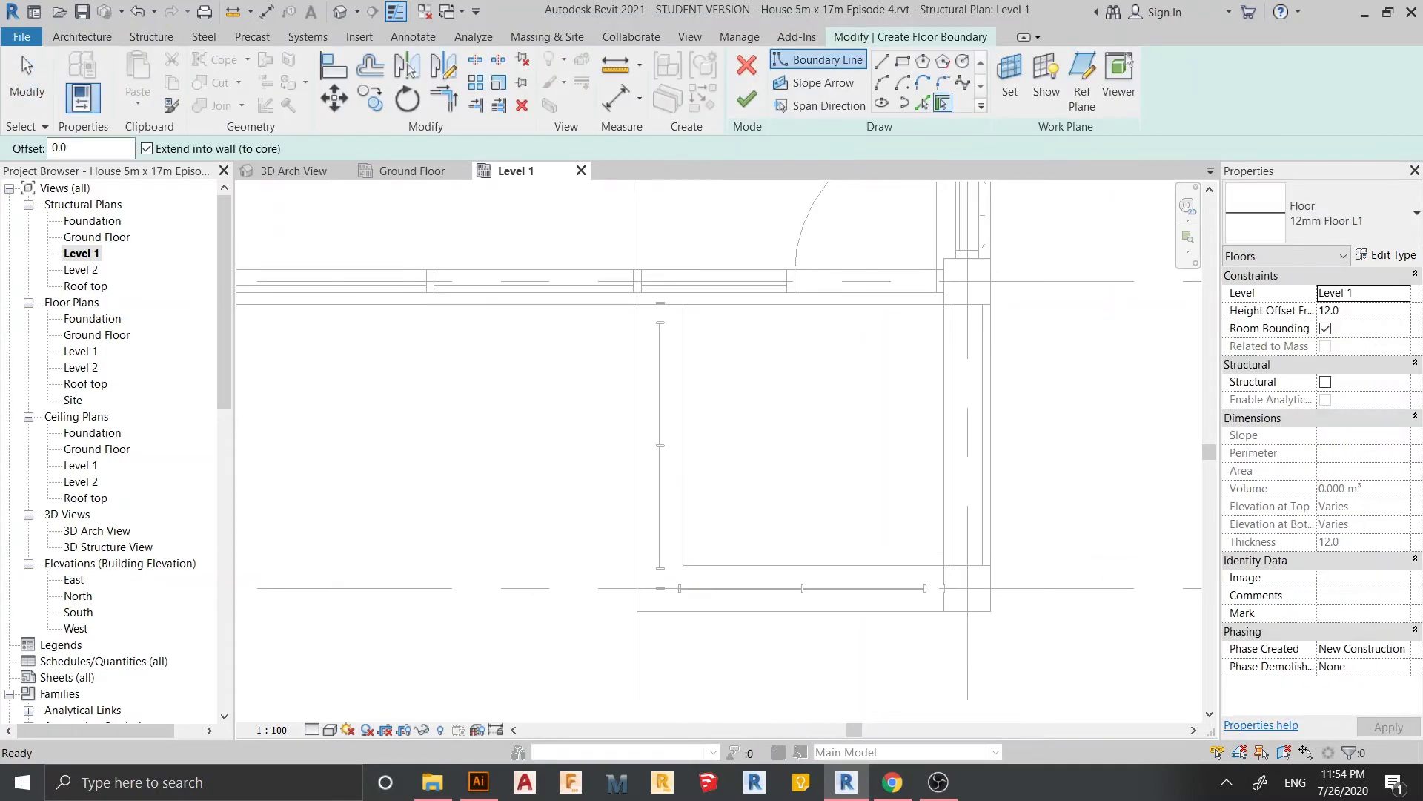
left_click(1387, 256)
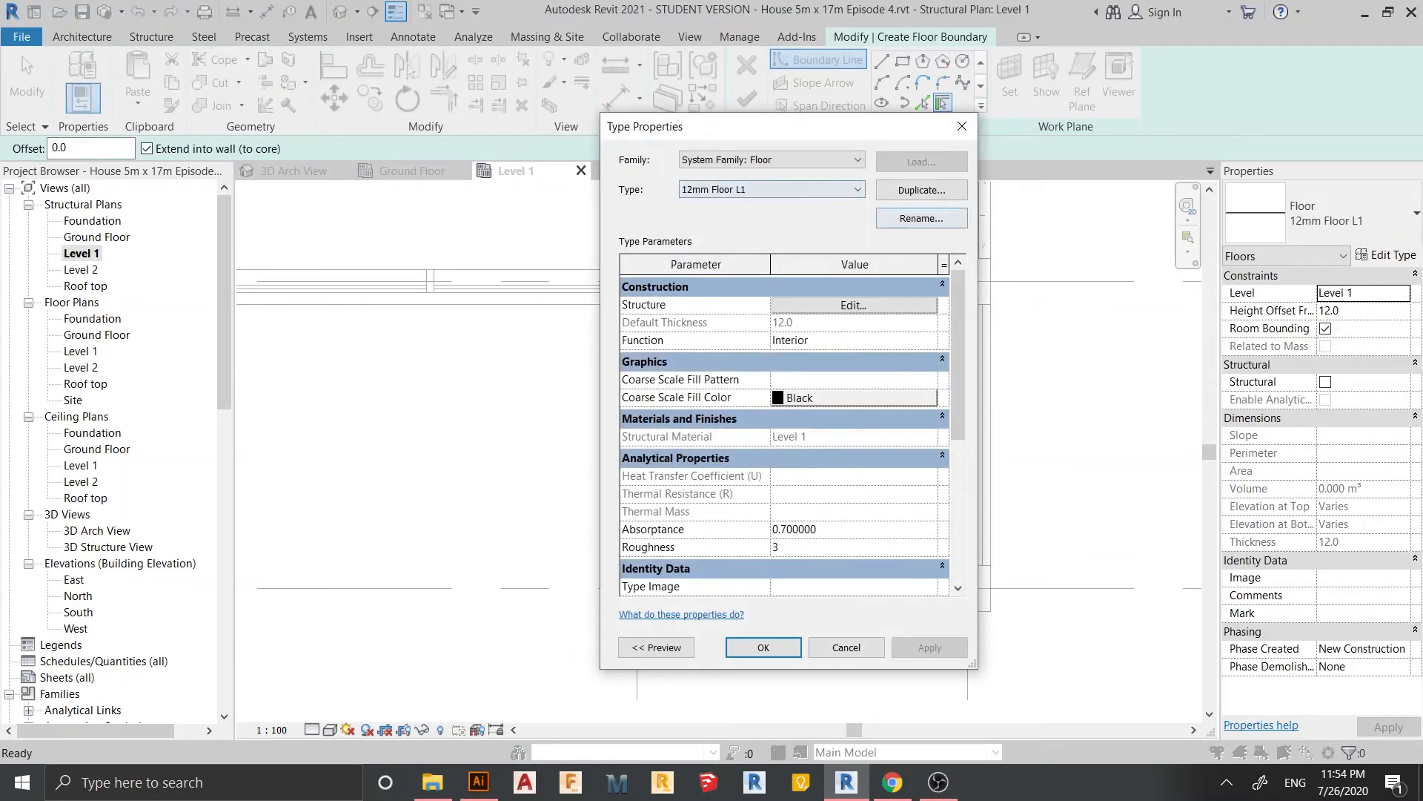
left_click(921, 190)
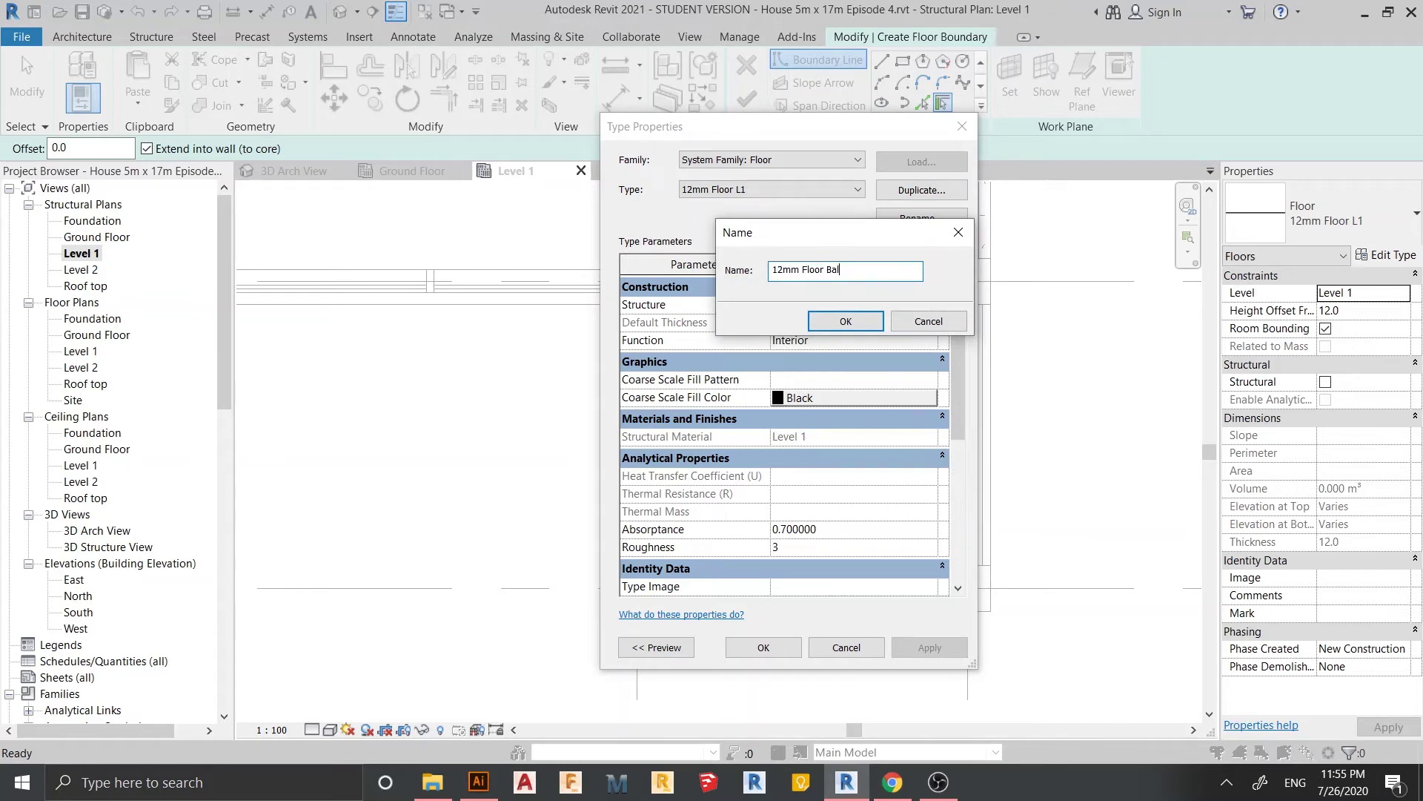
type("12mm Floor Balcony")
key("Return")
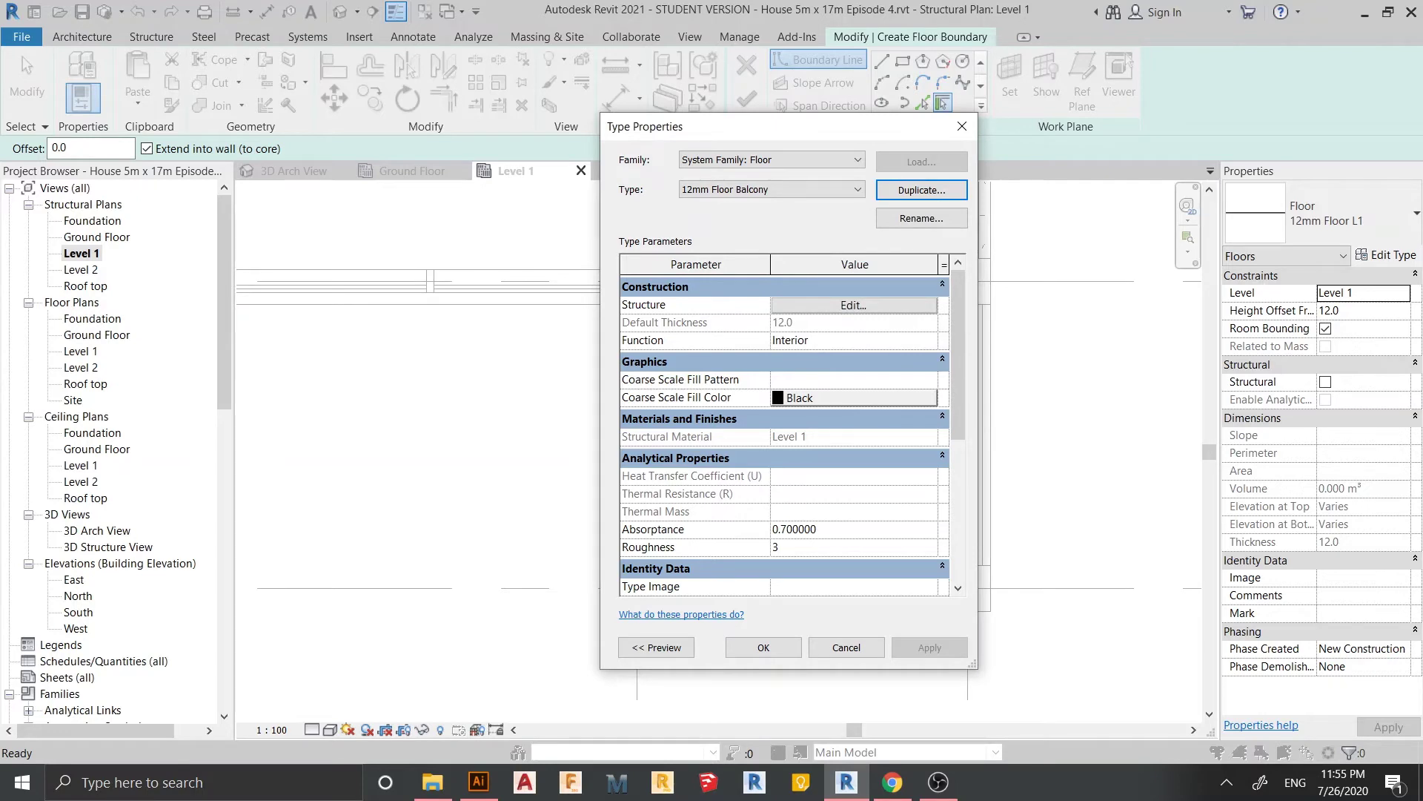
Create a new material named Balcony for the structure layer of the 12mm Floor Balcony type.
left_click(854, 305)
left_click(749, 316)
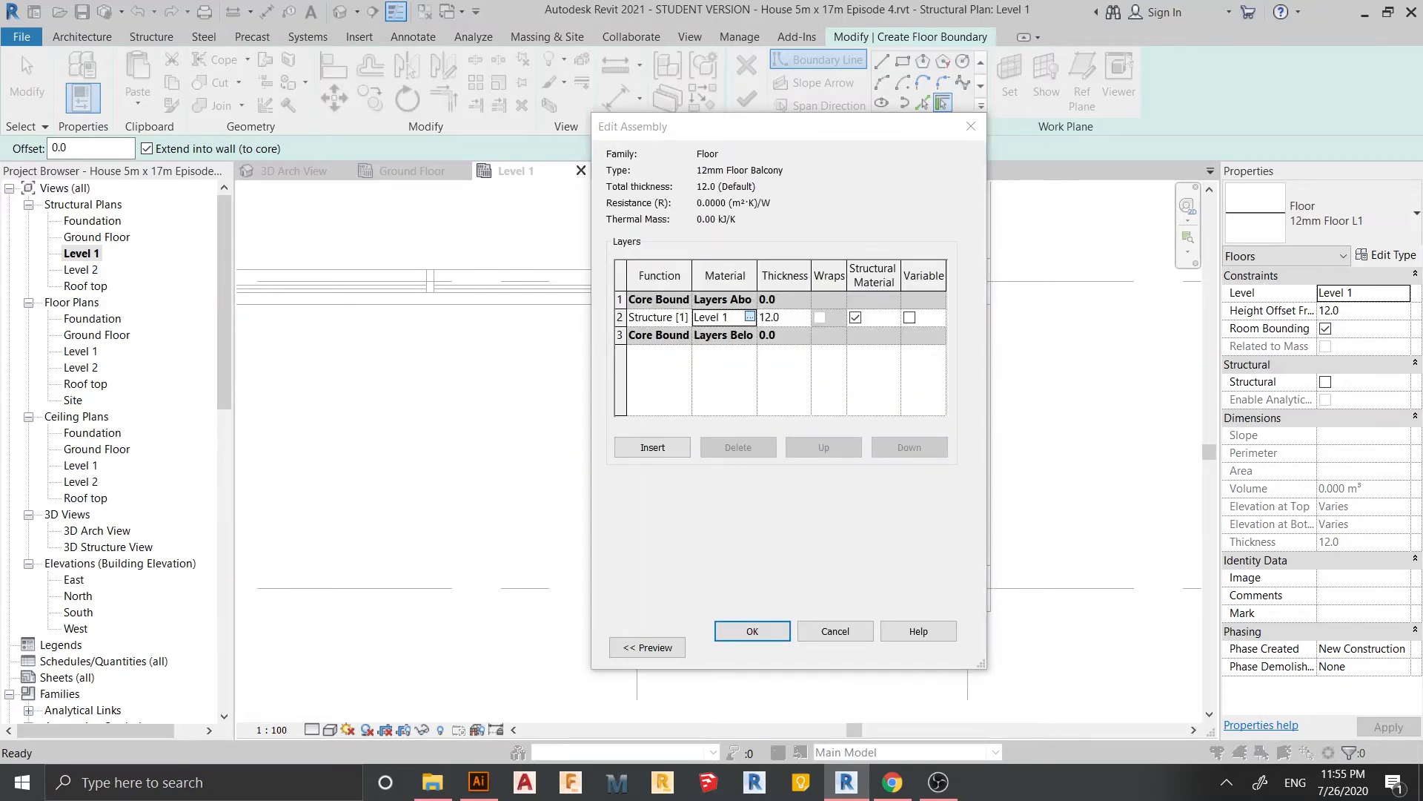
left_click(564, 549)
left_click(604, 575)
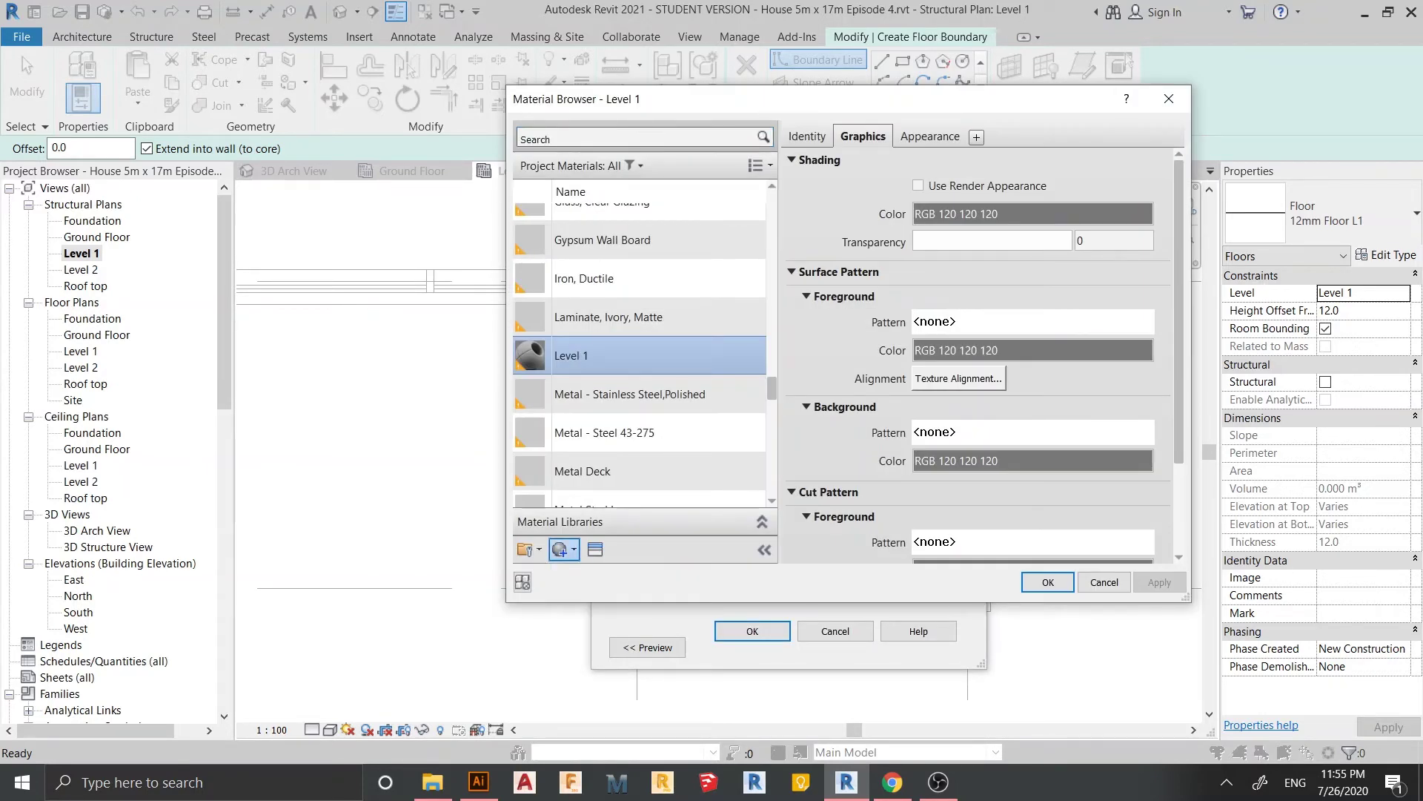
right_click(587, 355)
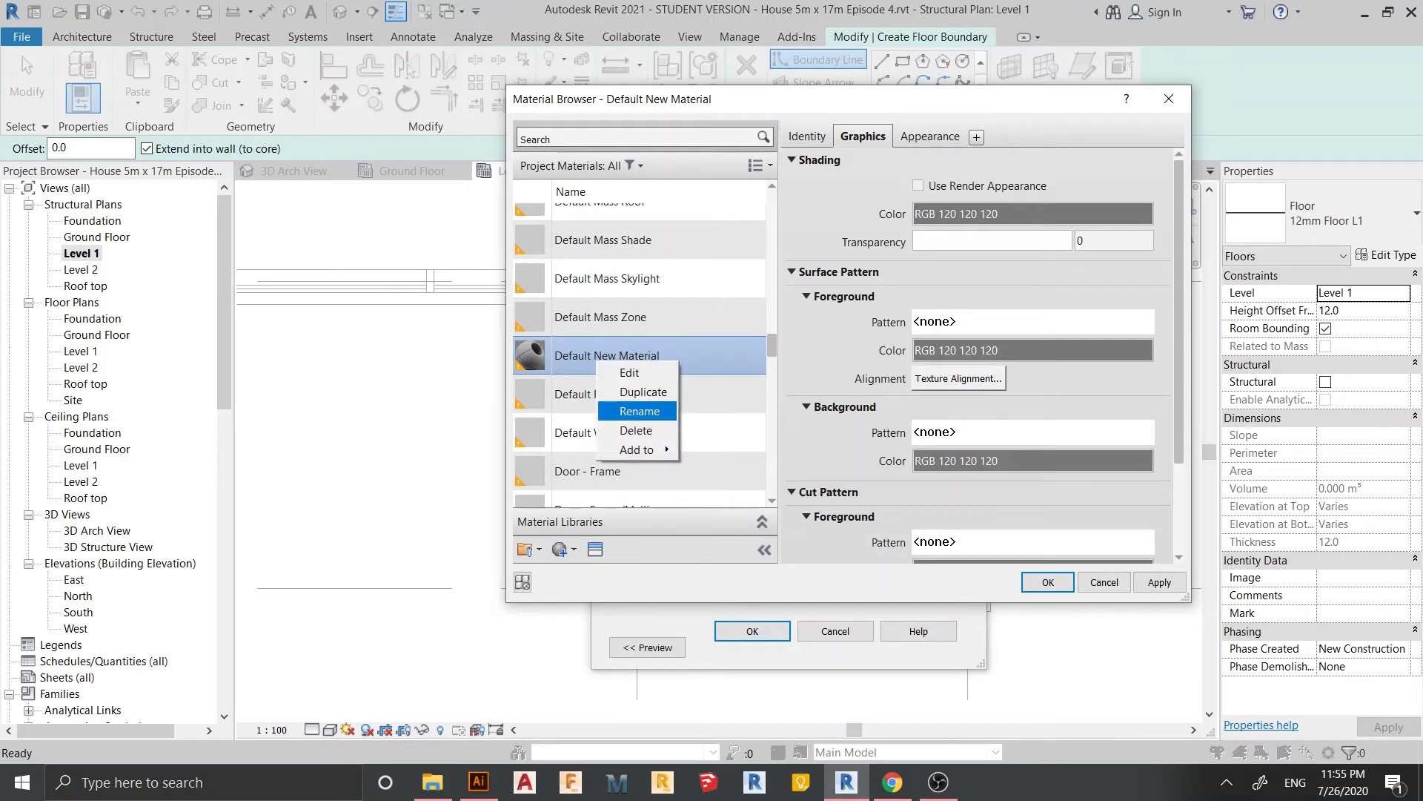
left_click(624, 407)
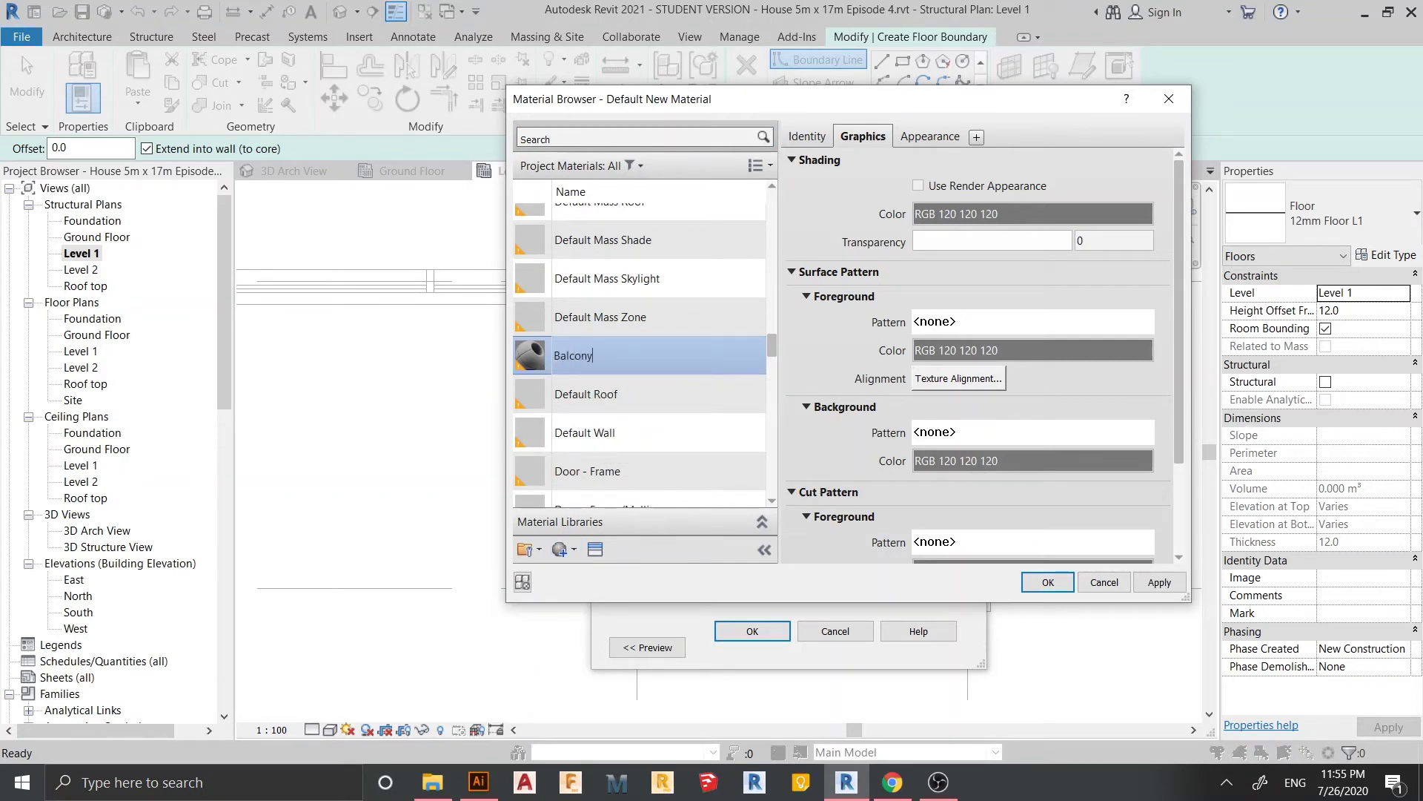
key("Return")
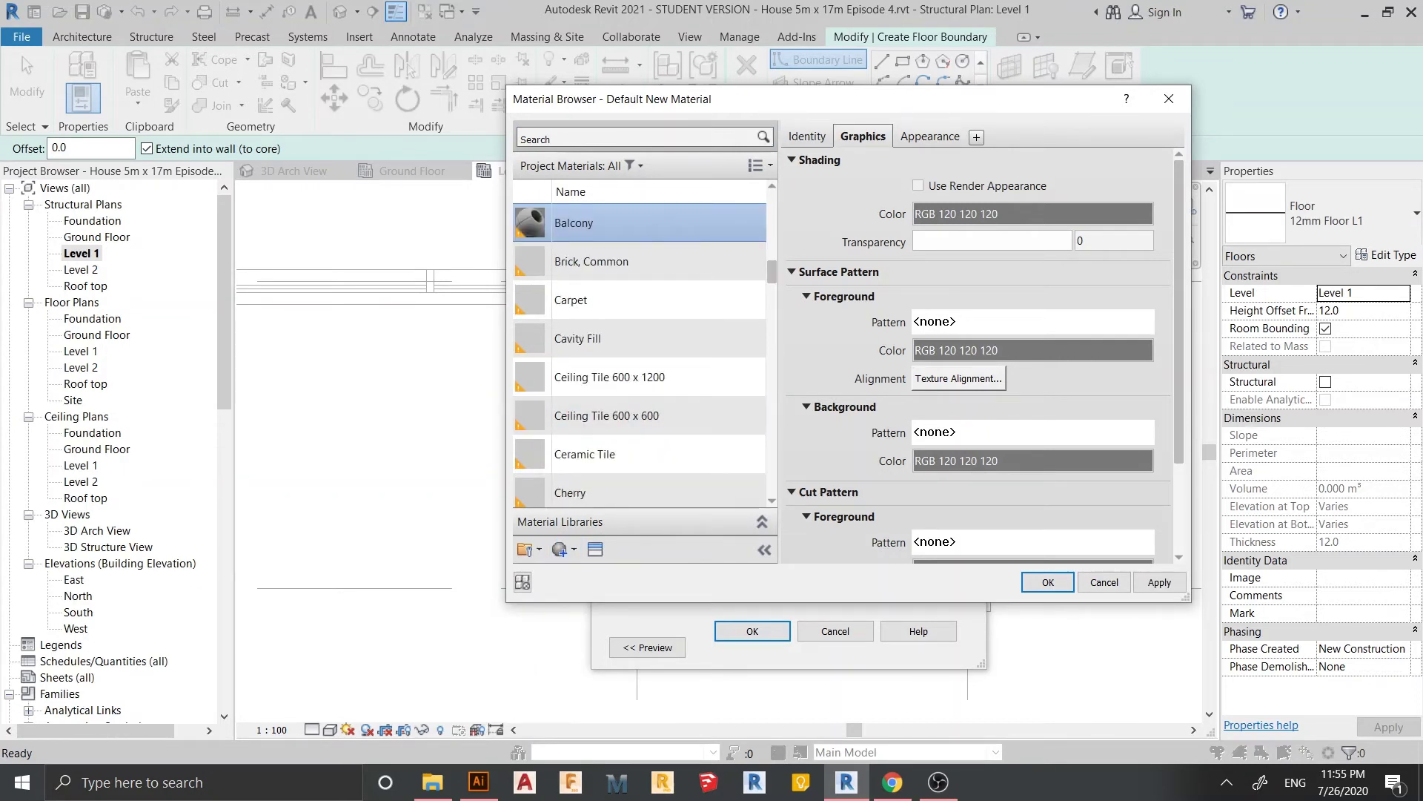
Assign the image Balcony 400 x 400.jpg to the Balcony material's appearance.
left_click(930, 136)
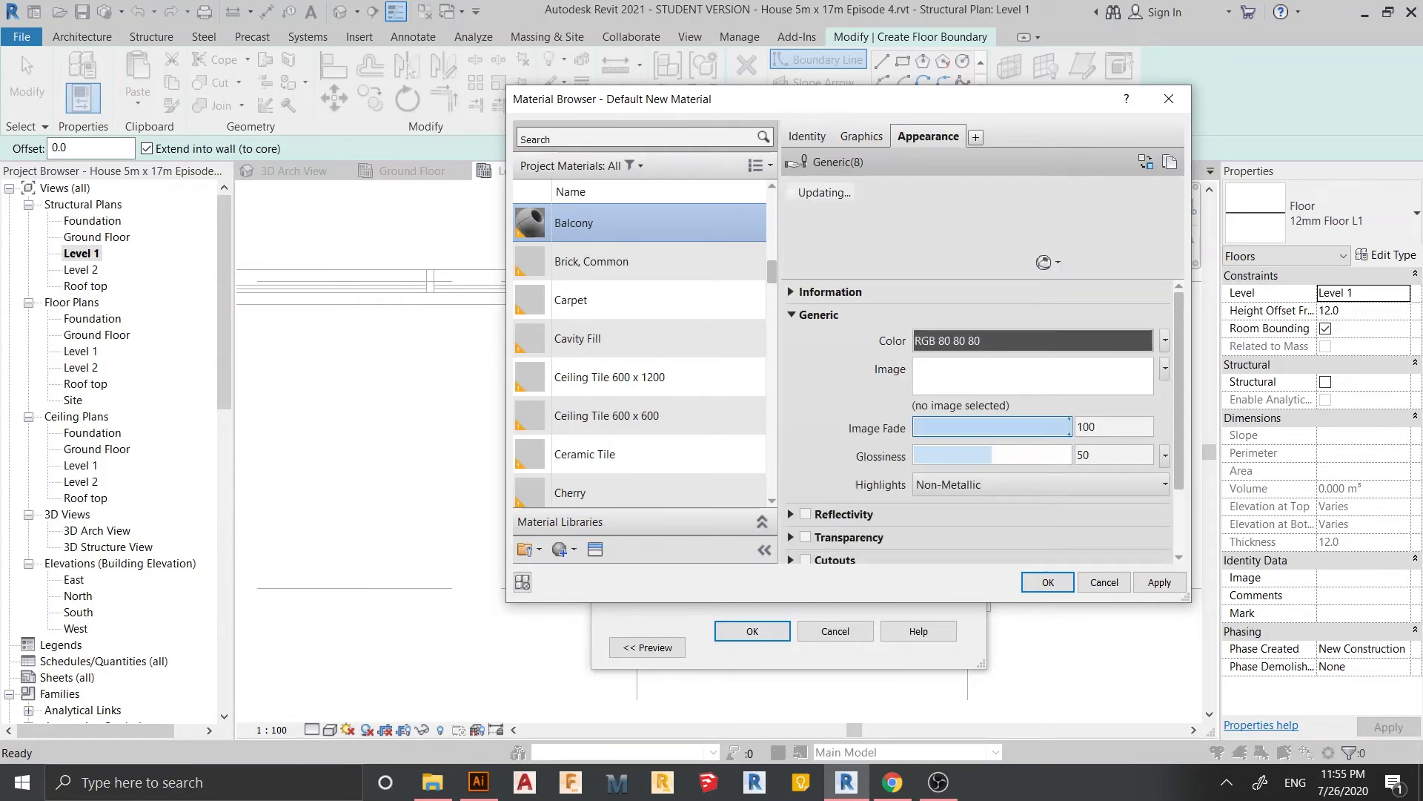
left_click(1033, 376)
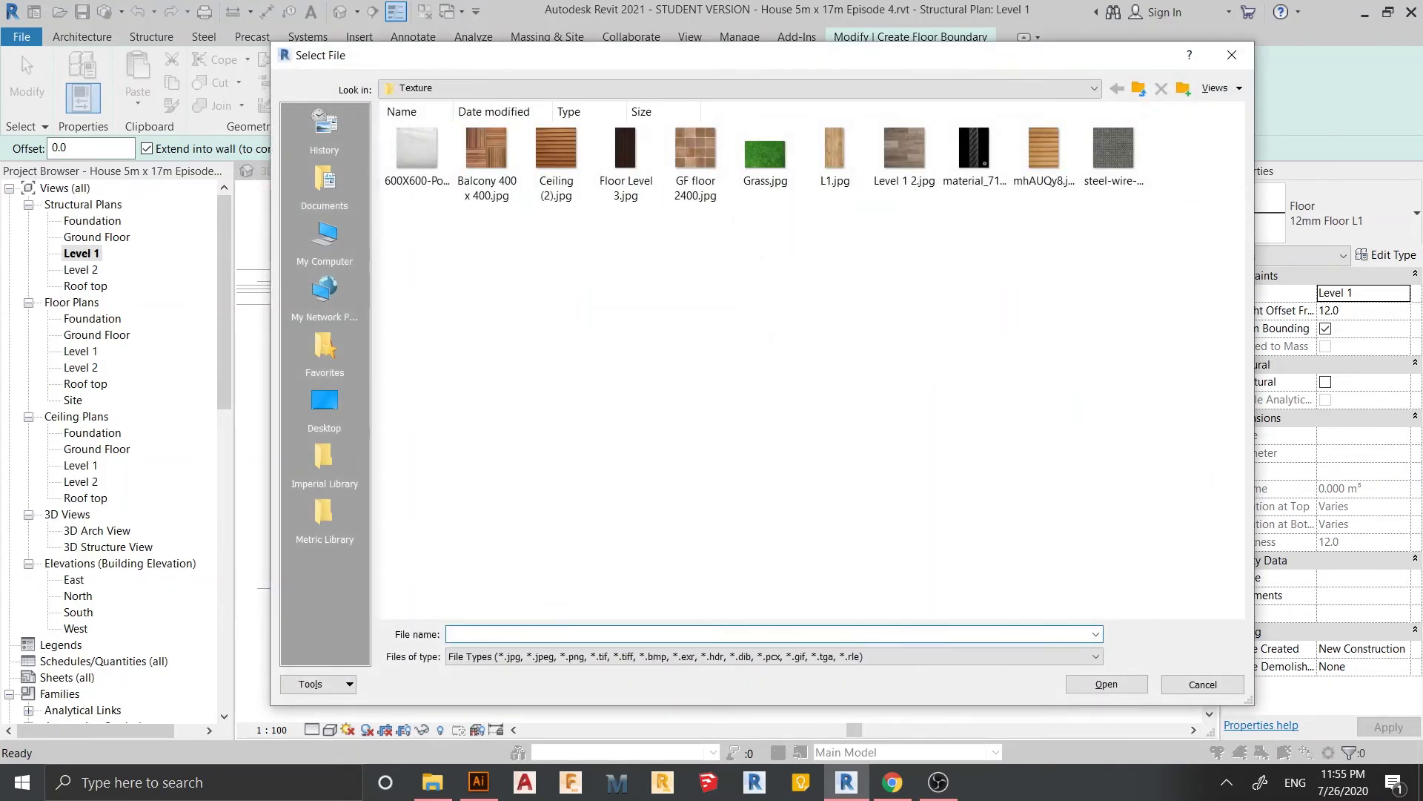
double_click(486, 156)
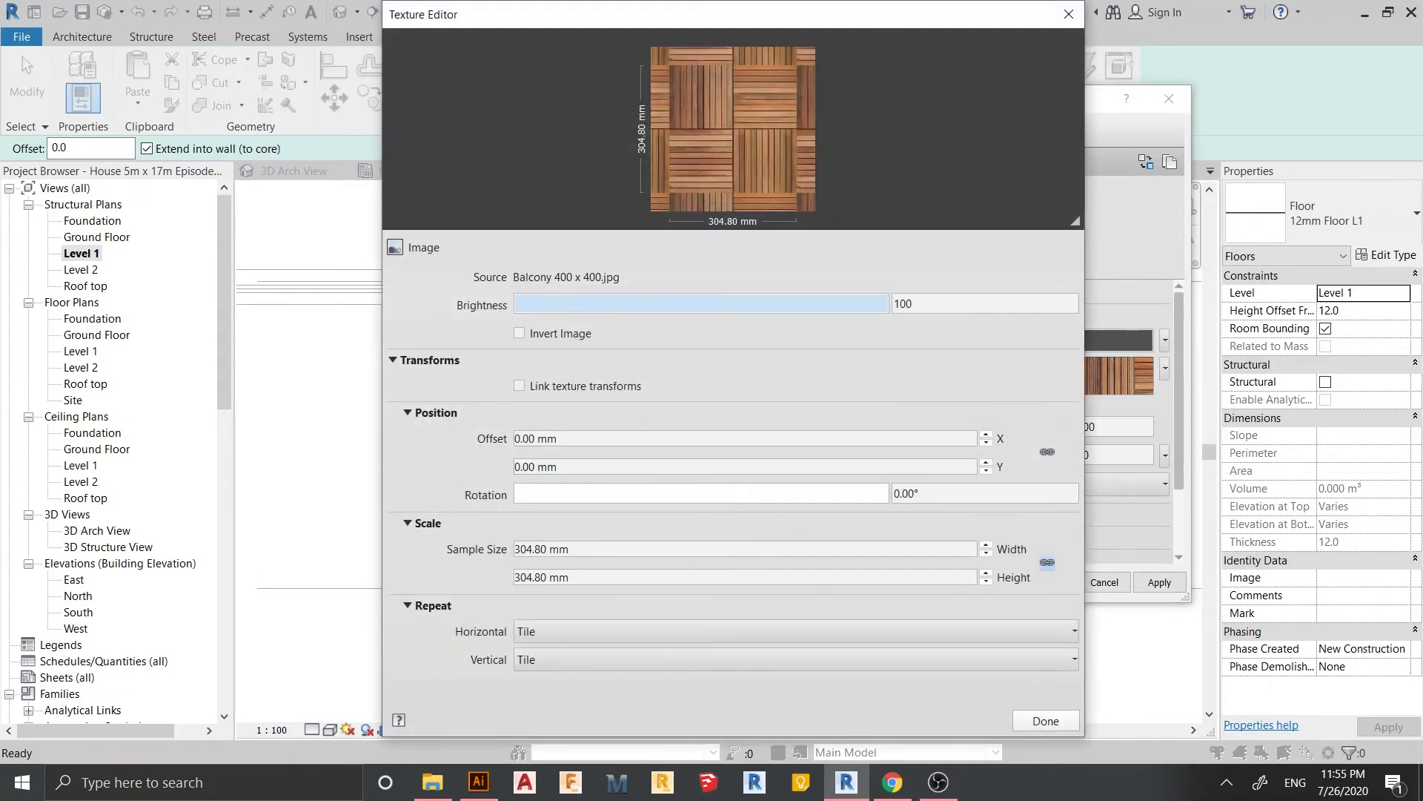
Set the texture's sample size to 400 by 400 mm and apply the Balcony material to the floor type.
left_click(667, 550)
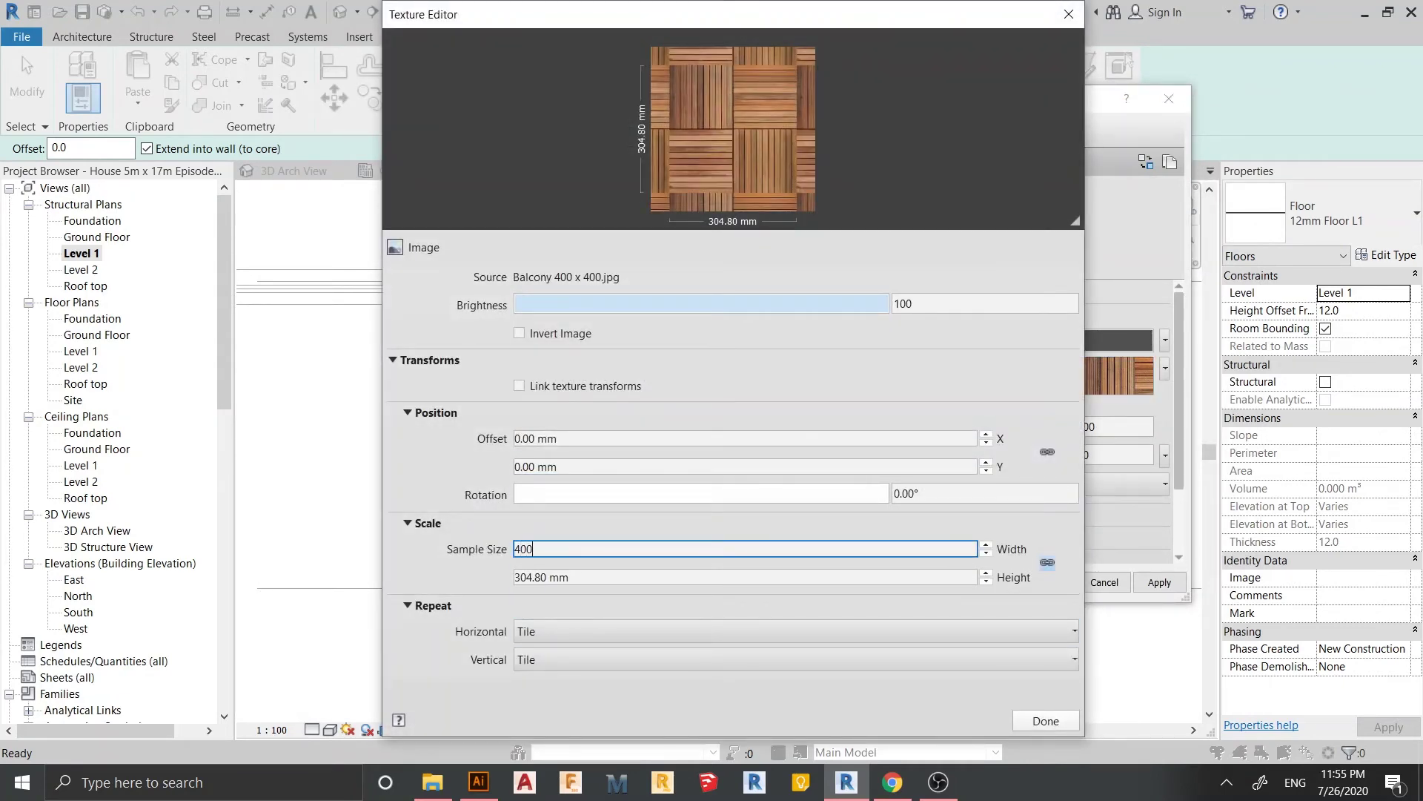
type("400")
key("Return")
key("Tab")
type("400")
key("Return")
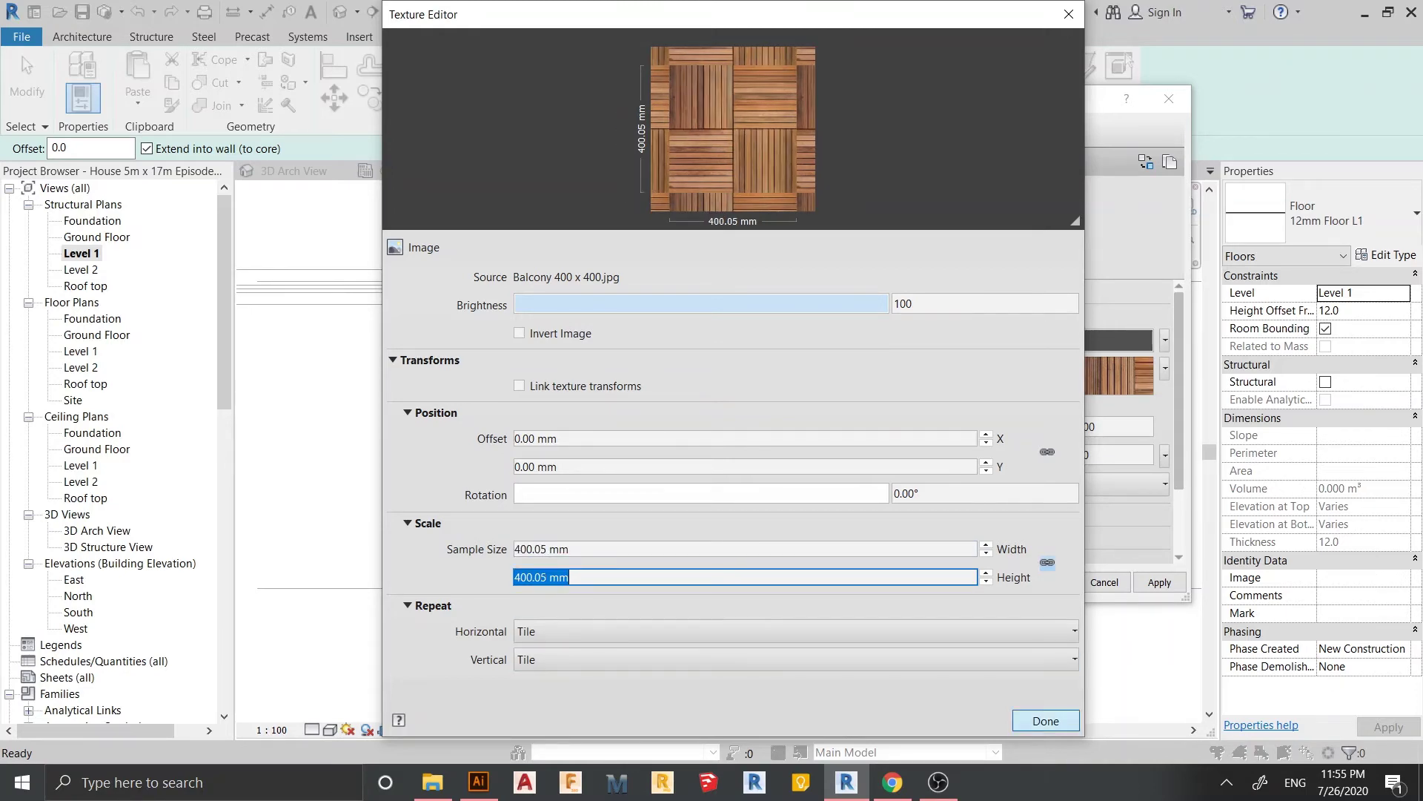
key("Return")
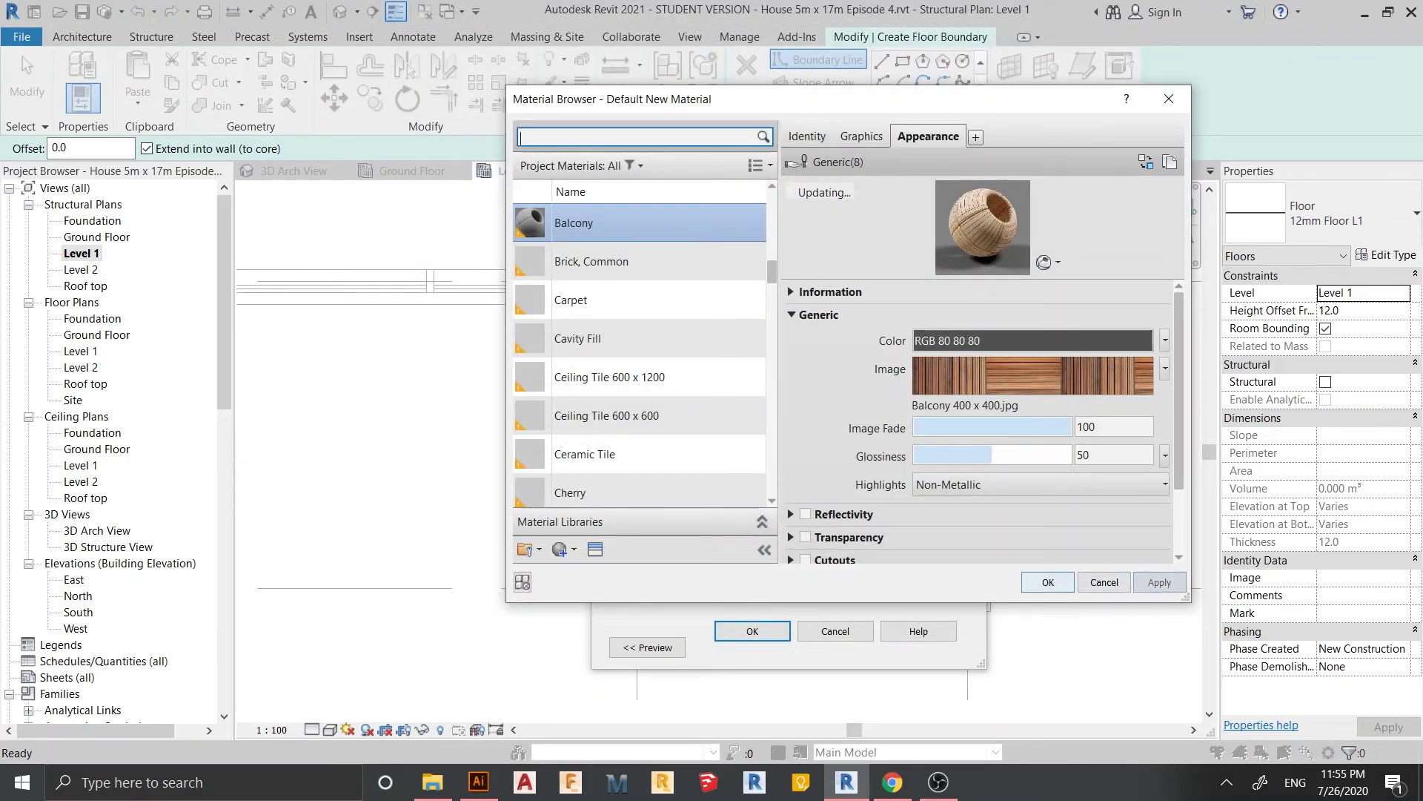
key("Return")
key("Return")
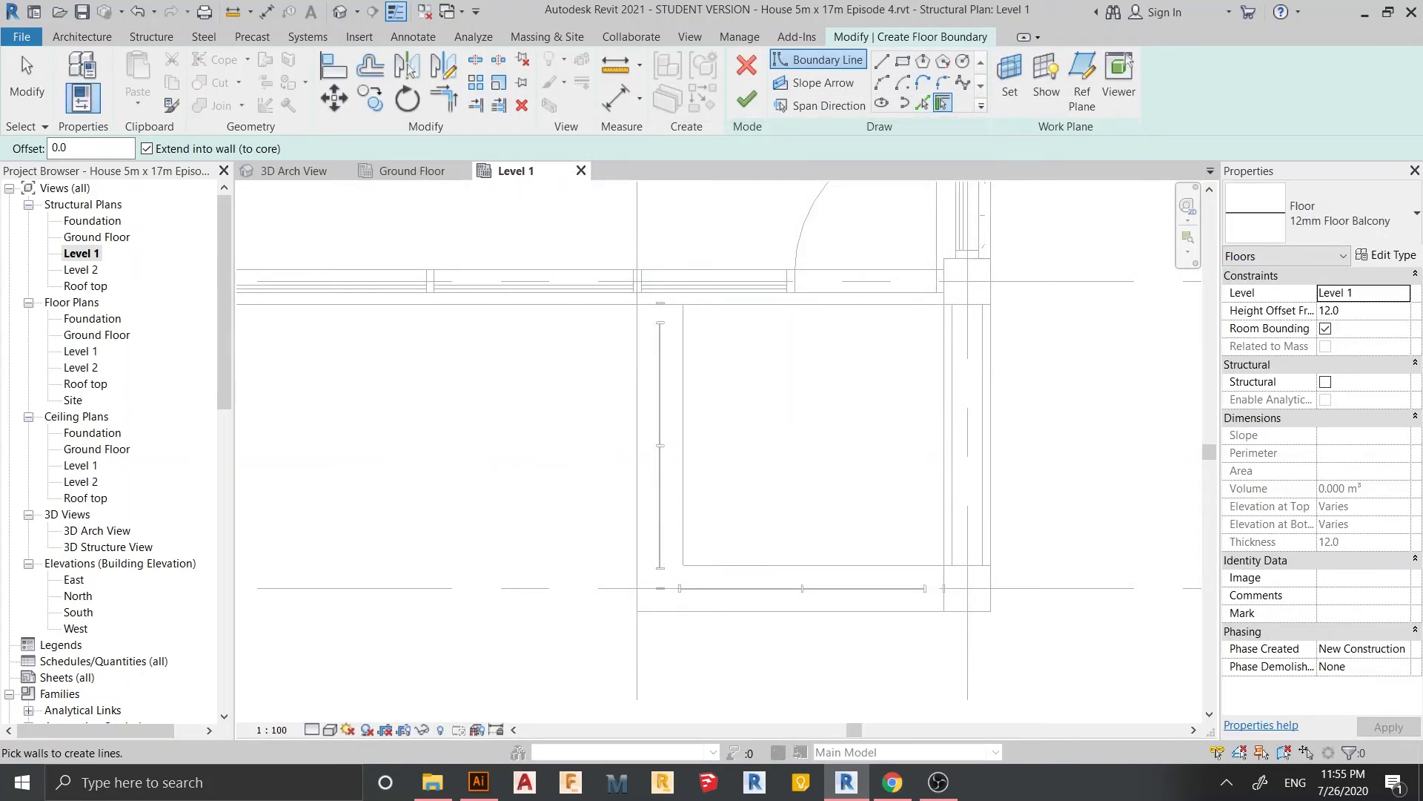
Sketch a 2000 by 2000 mm rectangular boundary over the balcony slab and finish the 12mm Floor Balcony floor.
left_click(903, 61)
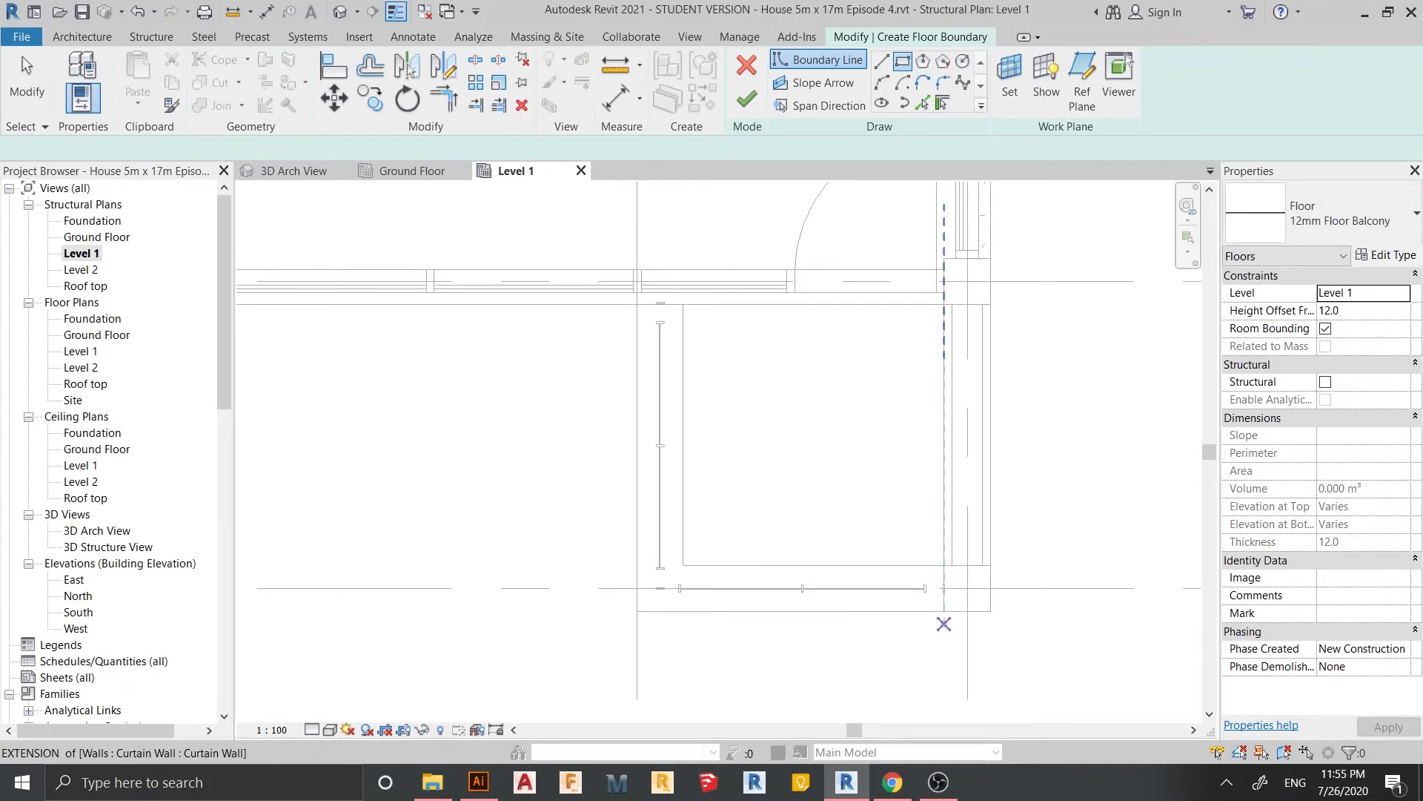
left_click(944, 610)
left_click(637, 304)
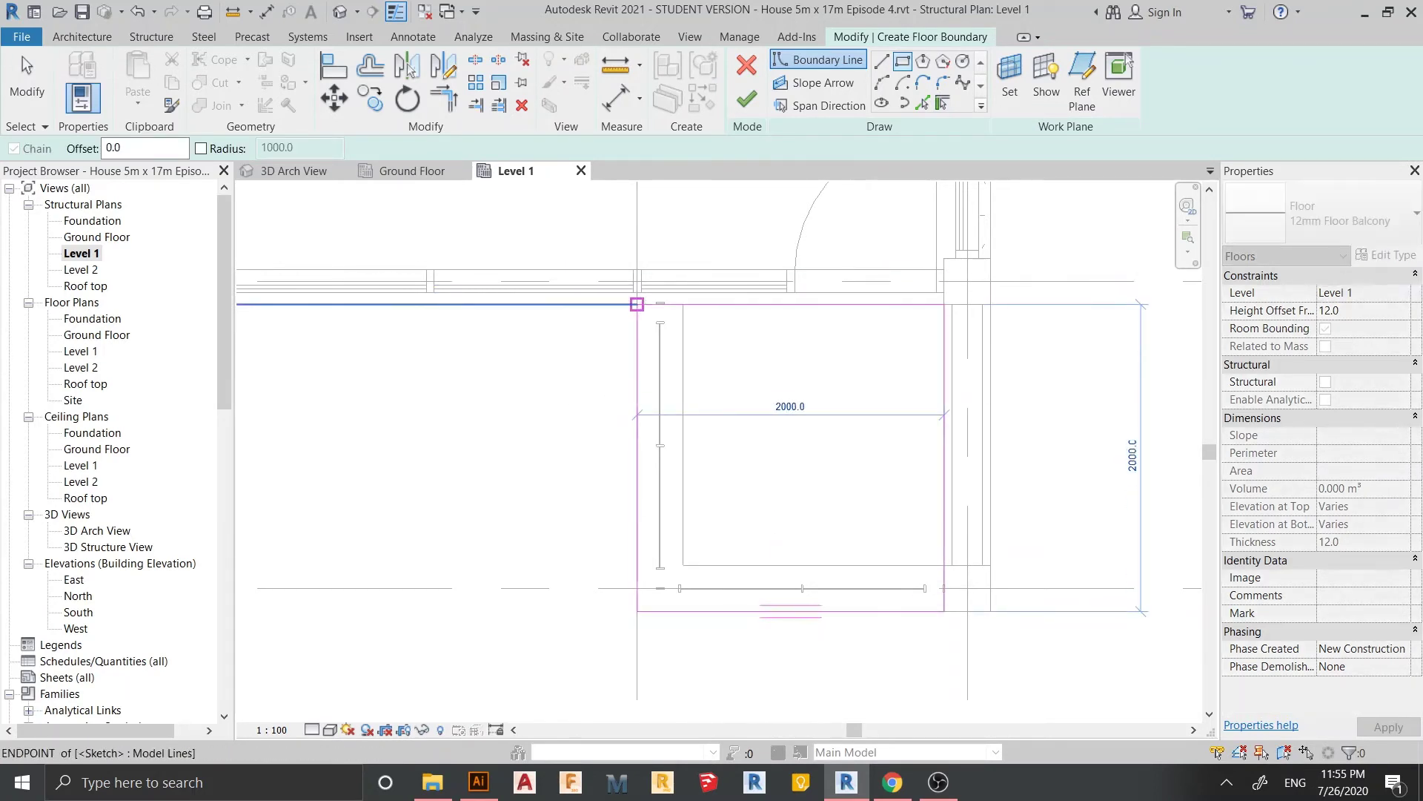
key("Escape")
key("Escape")
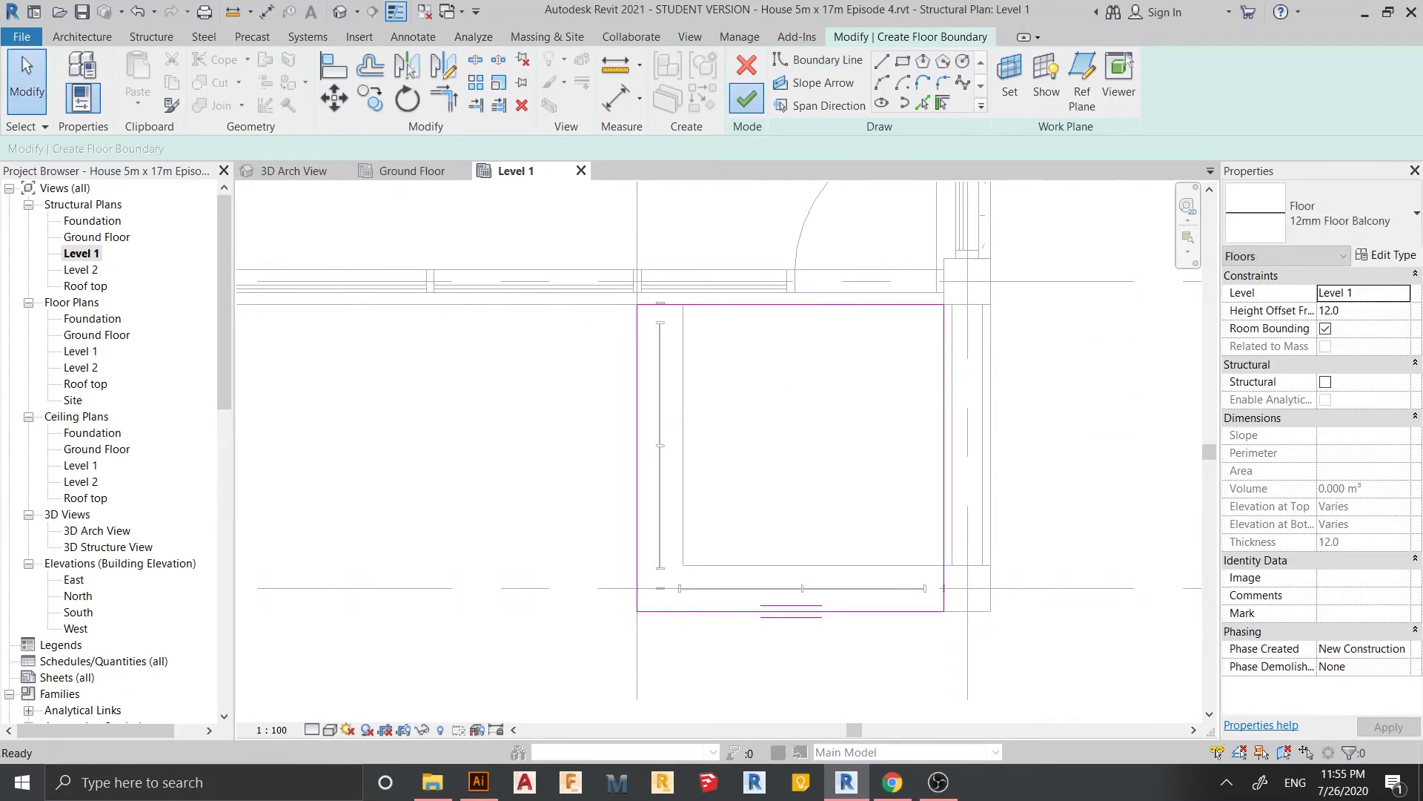
left_click(747, 99)
scroll(847, 522, "down", 3)
scroll(840, 527, "down", 3)
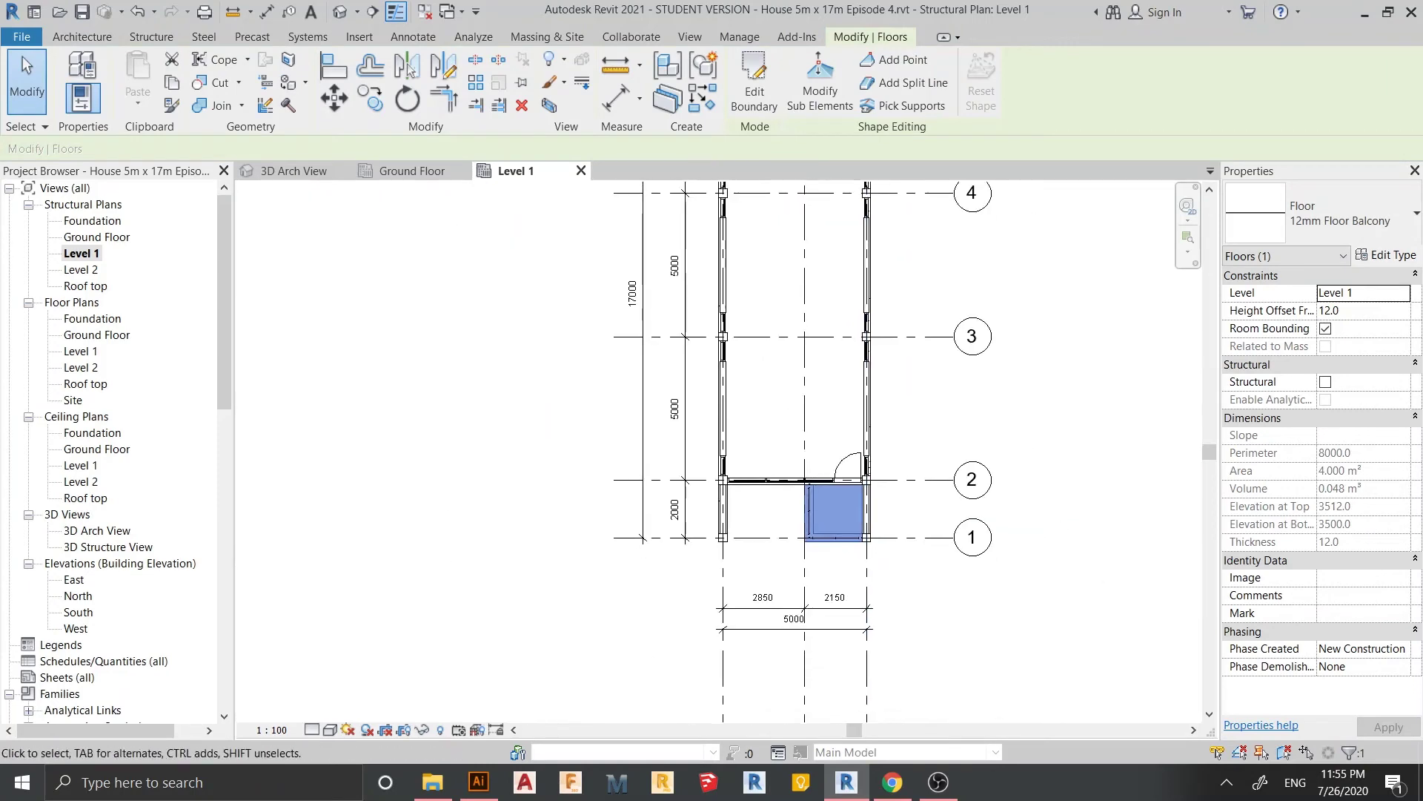
Examine the balcony floor and the other floor finishes from several angles in the 3D Arch View.
left_click(295, 171)
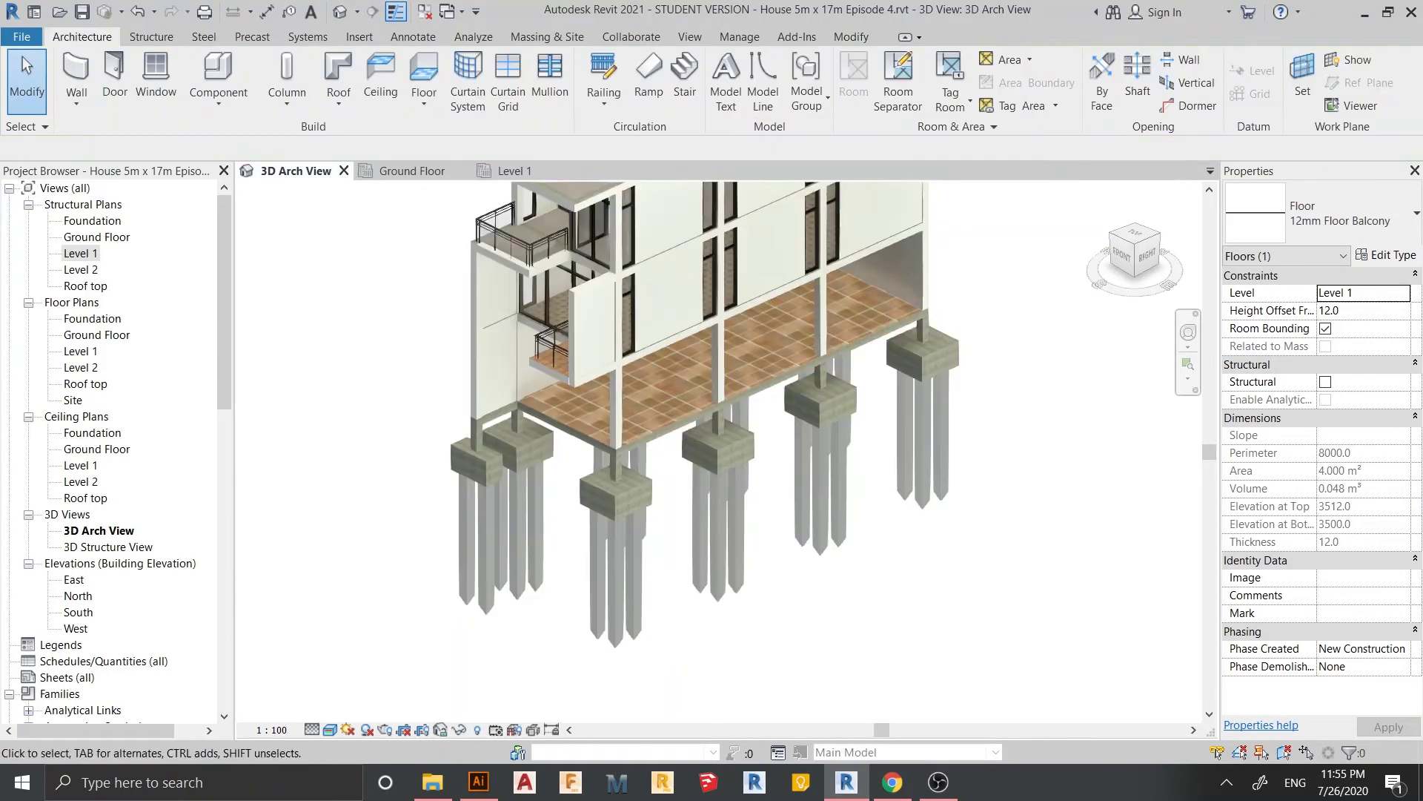
middle_click_drag(619, 463, 727, 636, "shift")
middle_click_drag(853, 644, 734, 497, "shift")
scroll(694, 371, "up", 3)
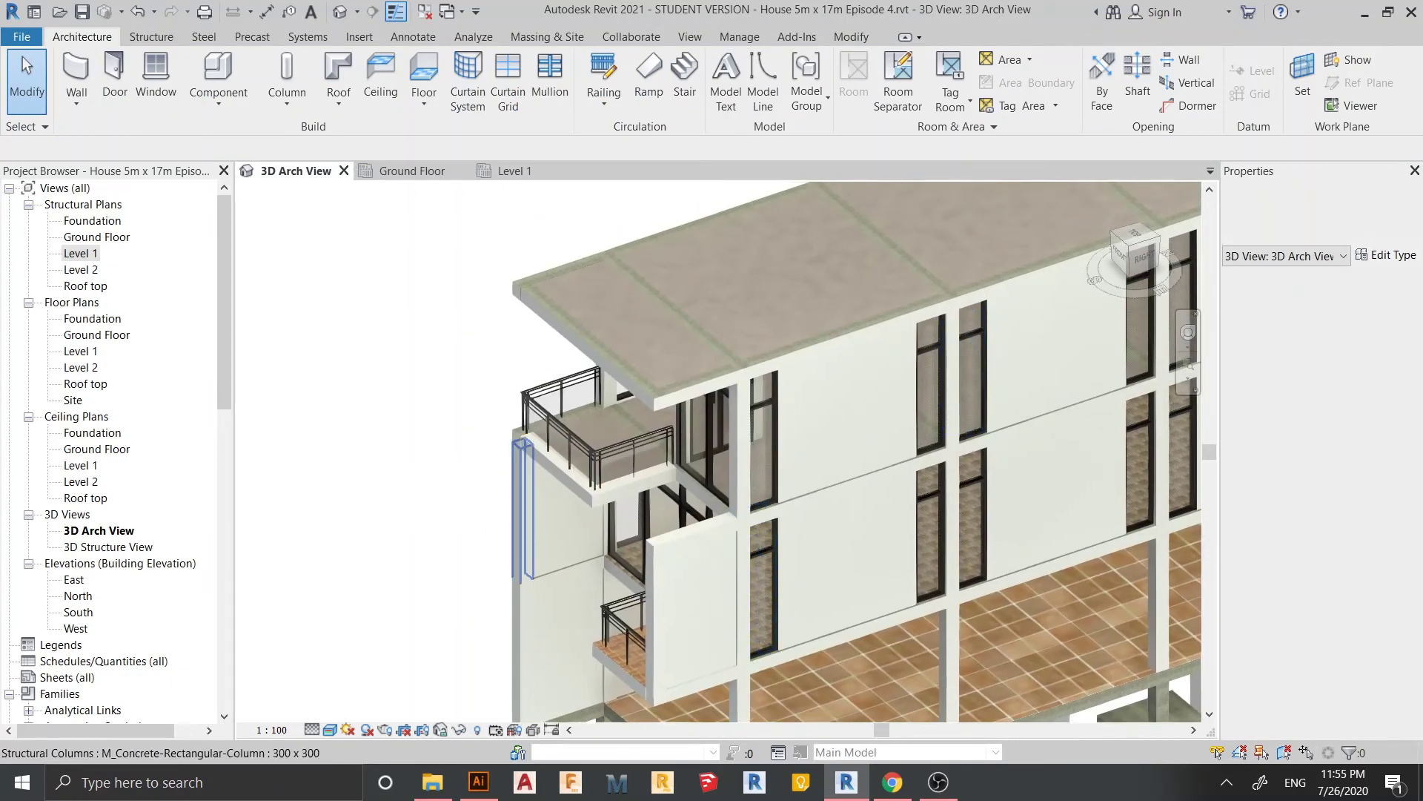
scroll(789, 364, "down", 5)
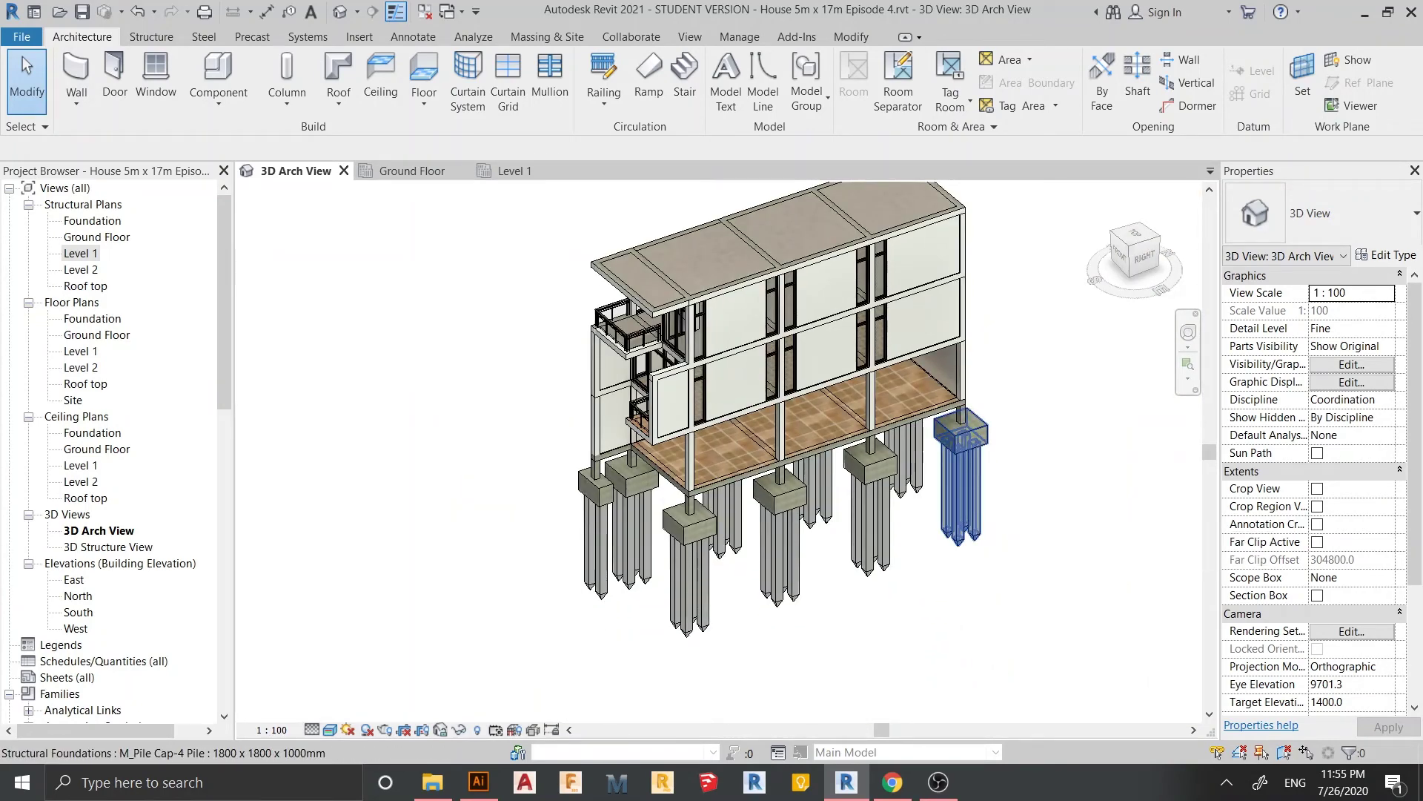
mouse_move(786, 474)
middle_mouse_down("shift")
mouse_move(667, 482)
mouse_move(578, 512)
mouse_move(727, 459)
mouse_move(690, 444)
mouse_move(808, 474)
middle_mouse_up("shift")
scroll(890, 481, "up", 3)
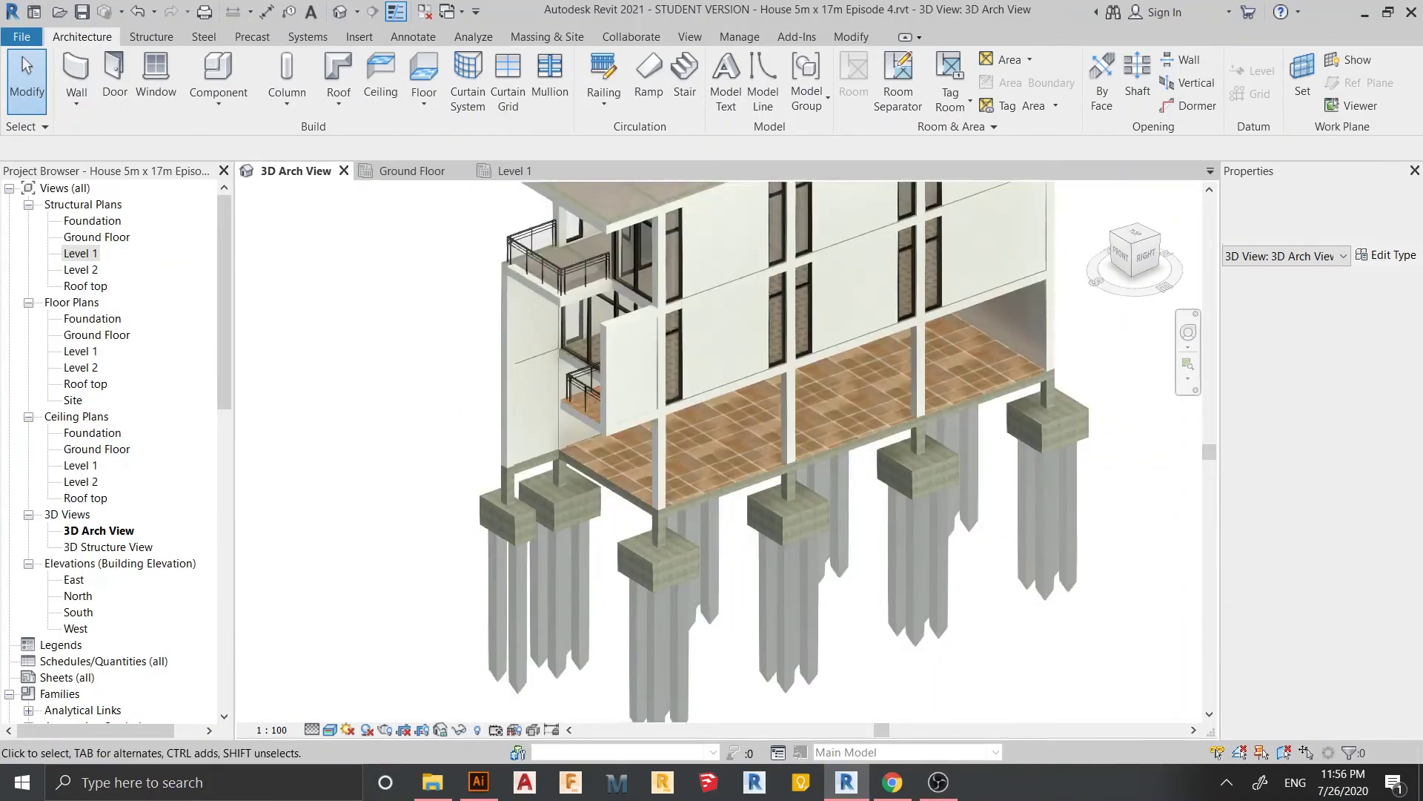
middle_click_drag(940, 518, 1074, 611)
middle_click_drag(1075, 611, 941, 586, "shift")
middle_click_drag(793, 444, 793, 412, "shift")
scroll(800, 437, "down", 2)
middle_click_drag(868, 496, 774, 500)
scroll(913, 519, "down", 1)
scroll(905, 520, "down", 1)
scroll(801, 452, "up", 1)
middle_click_drag(919, 445, 990, 578)
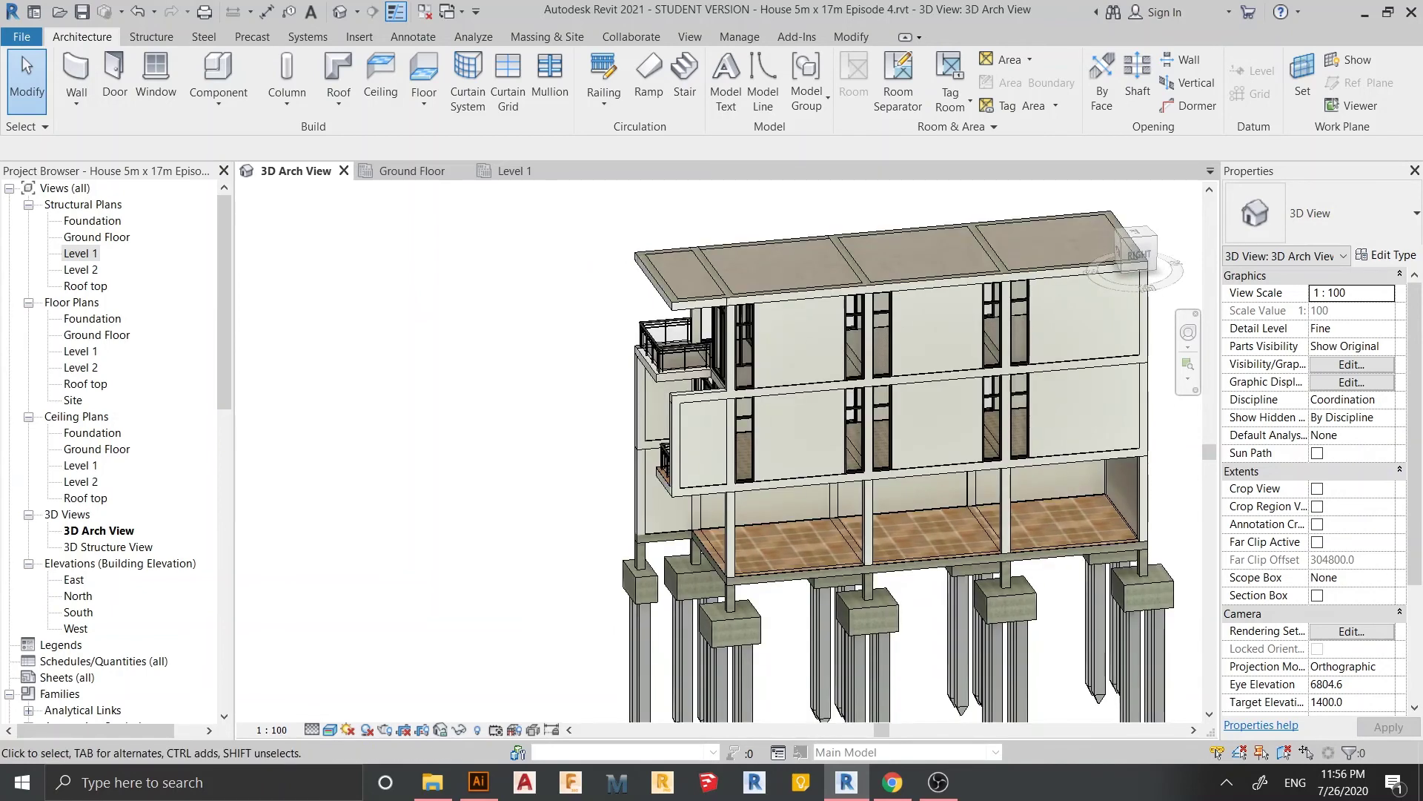
scroll(1031, 518, "down", 1)
middle_click_drag(1030, 519, 823, 393)
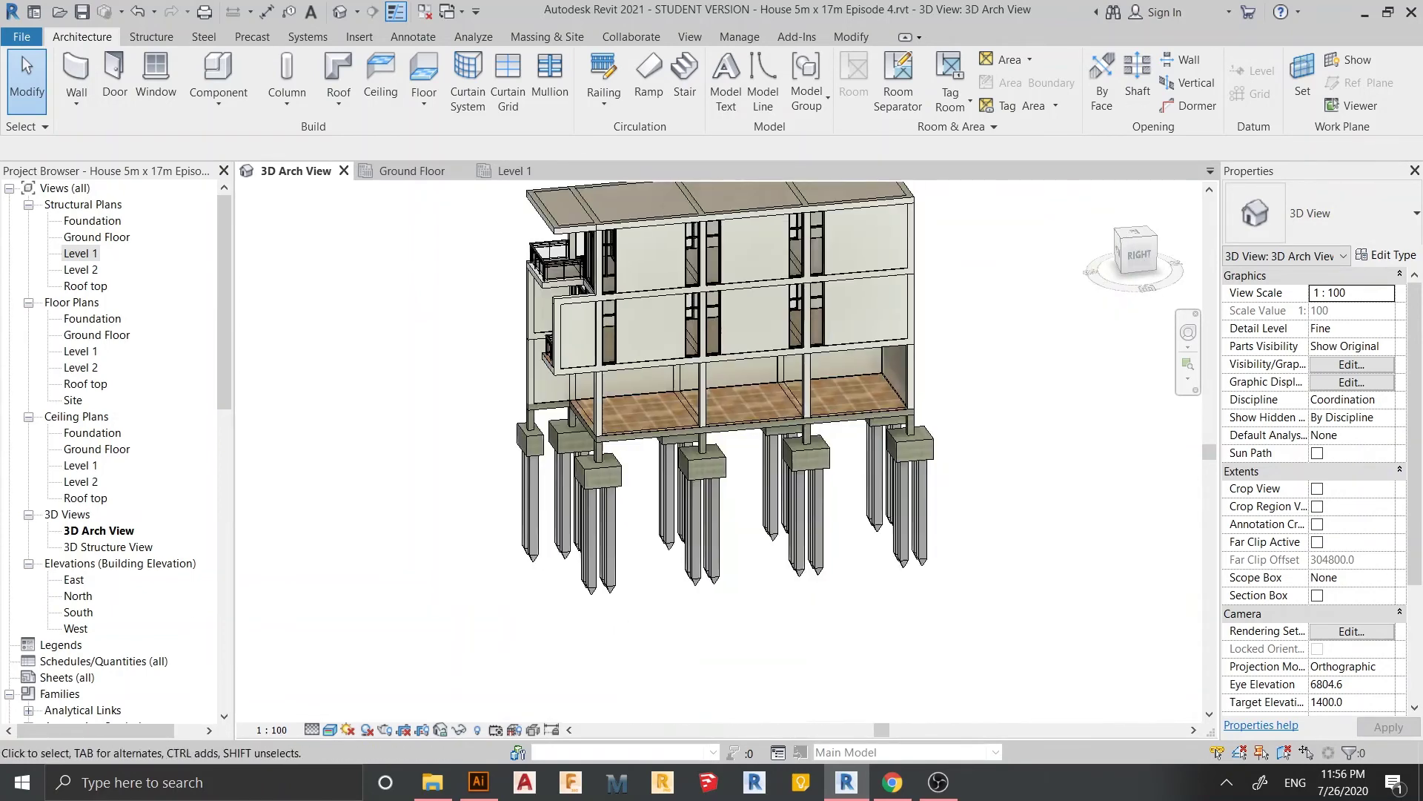
scroll(830, 465, "down", 4)
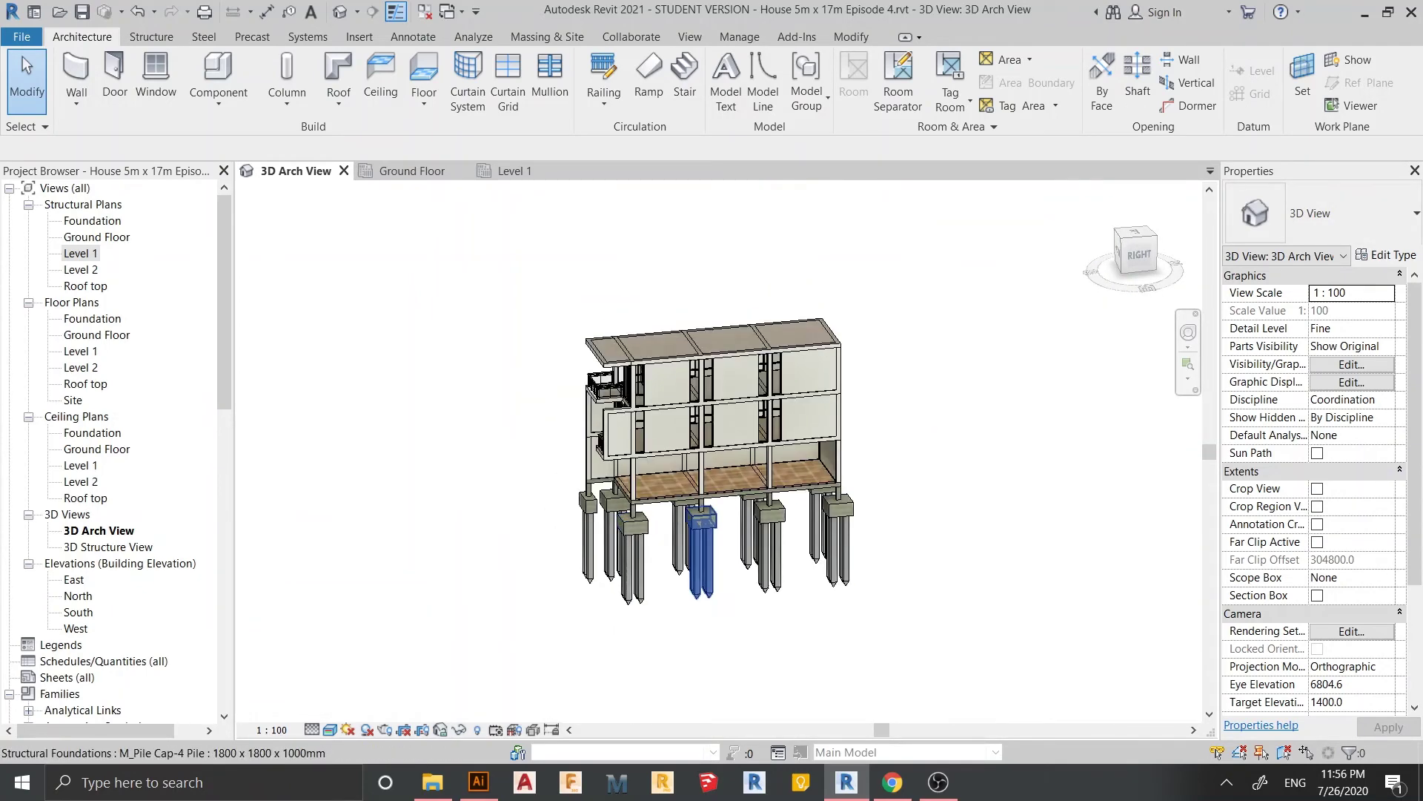
scroll(742, 434, "up", 3)
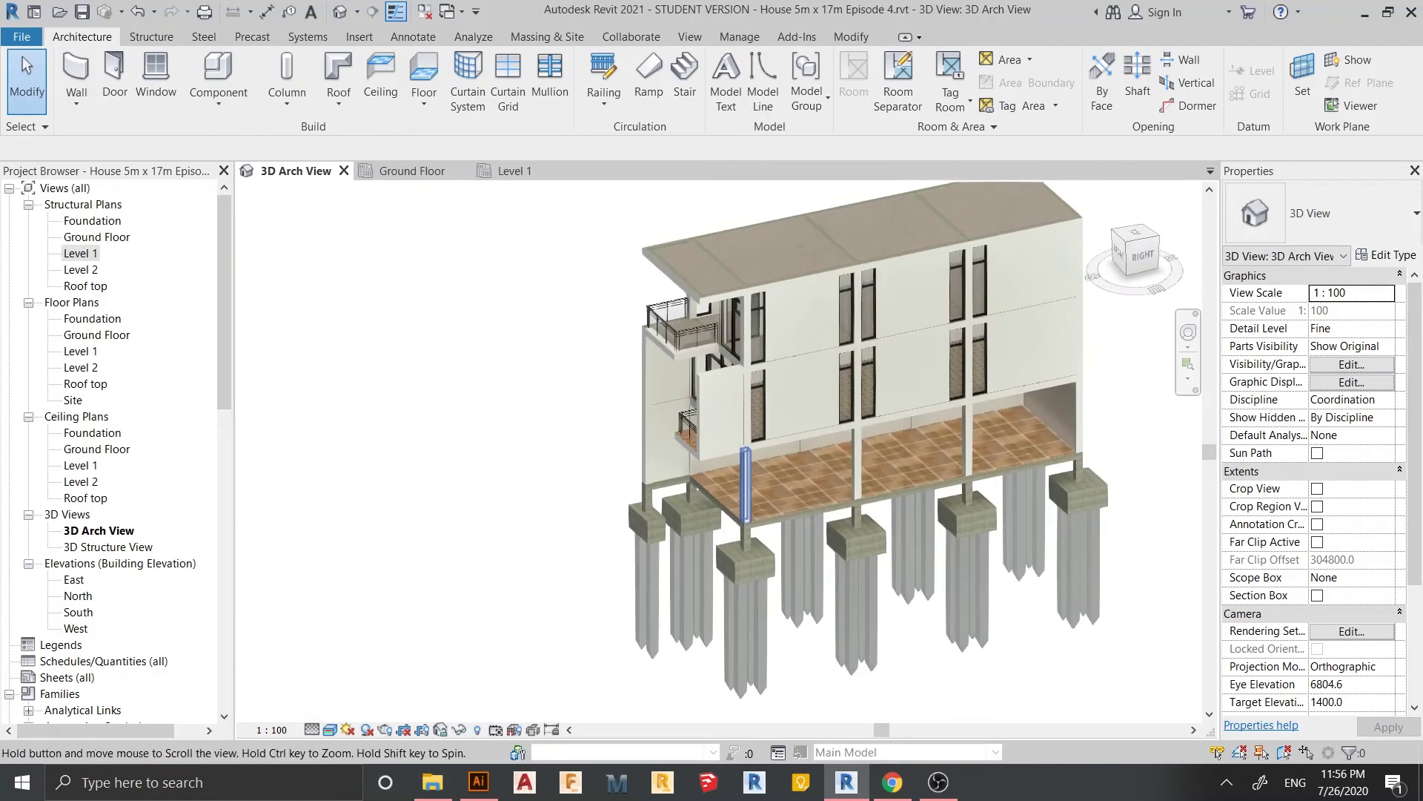
middle_click_drag(748, 434, 715, 513)
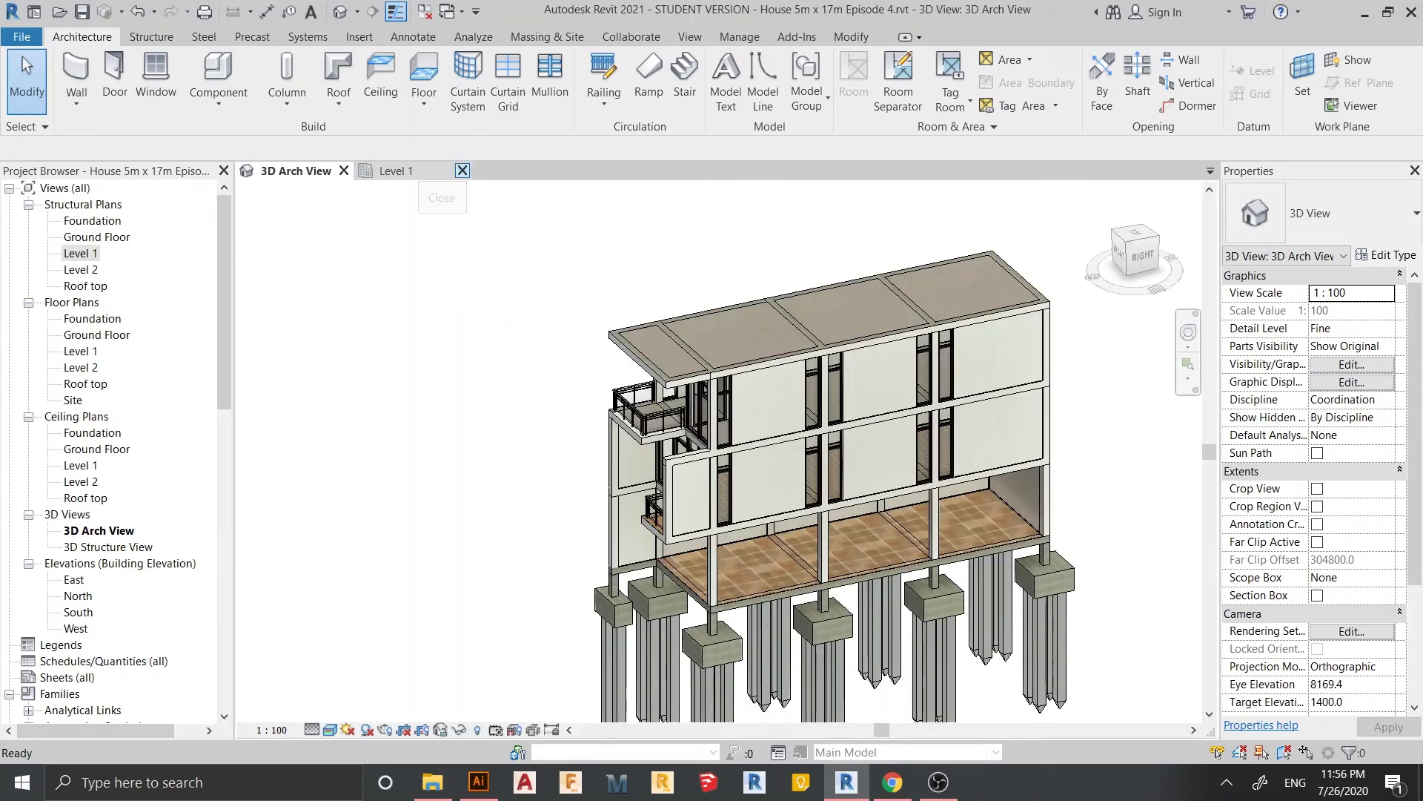
Close the Ground Floor and Level 1 structural plans and open the Ground Floor ceiling plan around the bay between grids 4 and 5.
left_click(462, 171)
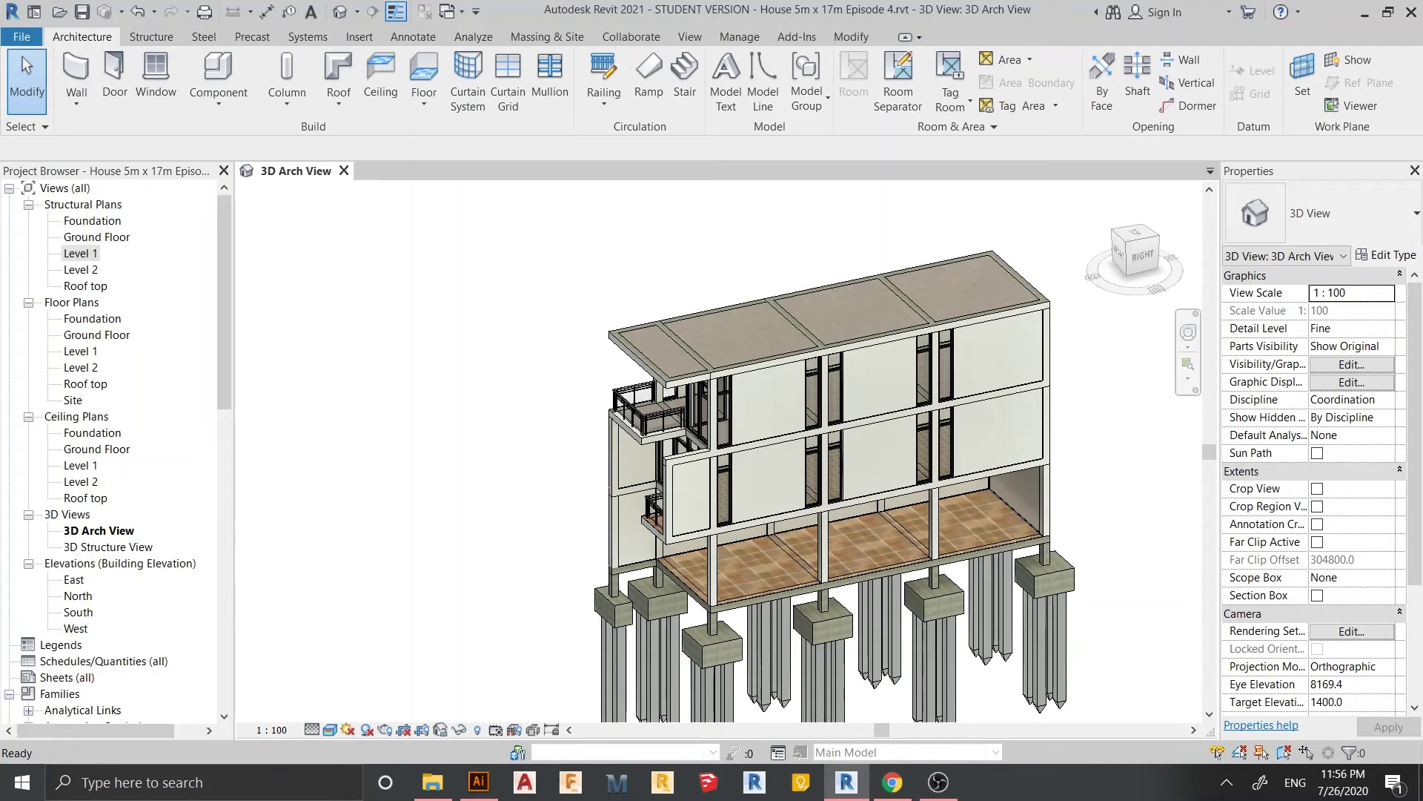
double_click(96, 449)
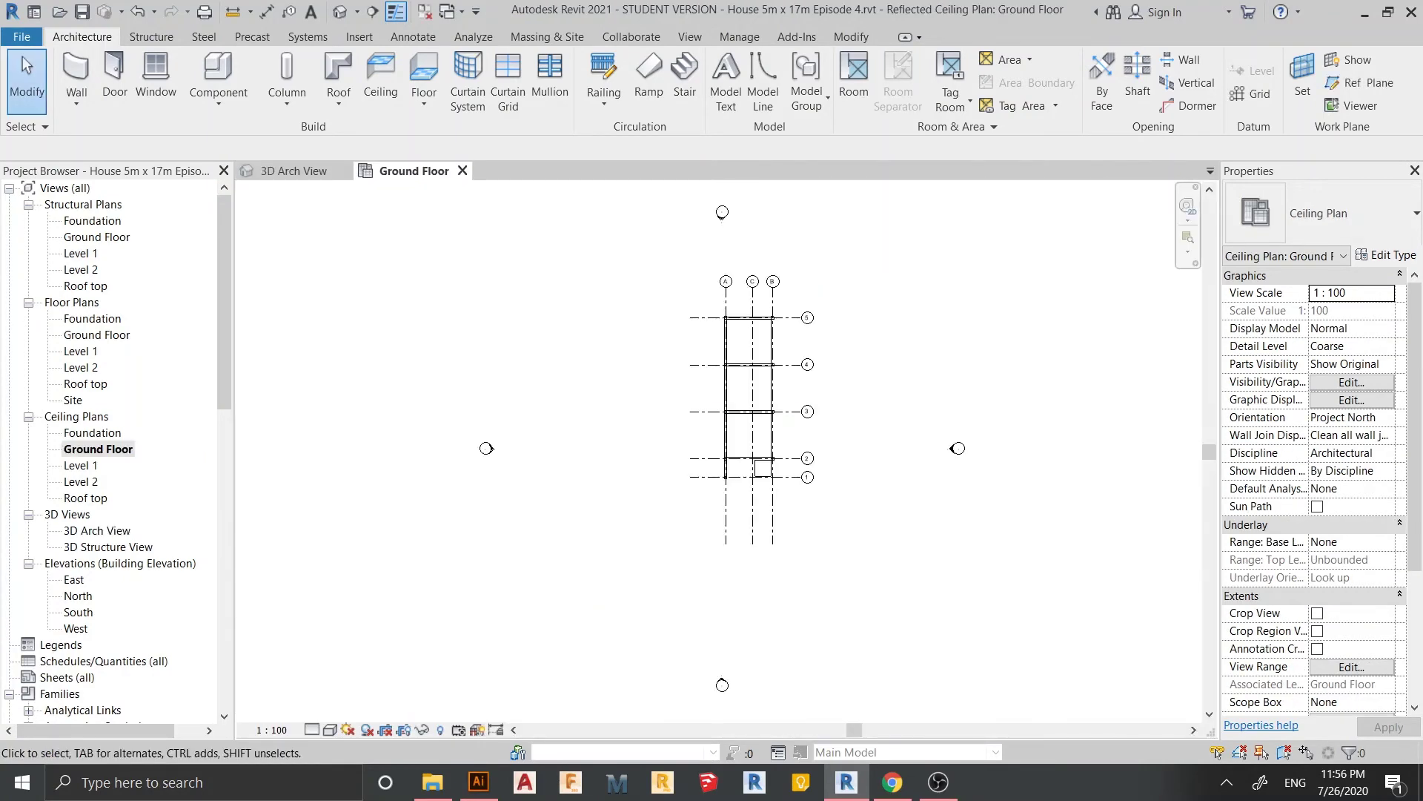
scroll(661, 424, "up", 5)
middle_click_drag(662, 424, 363, 653)
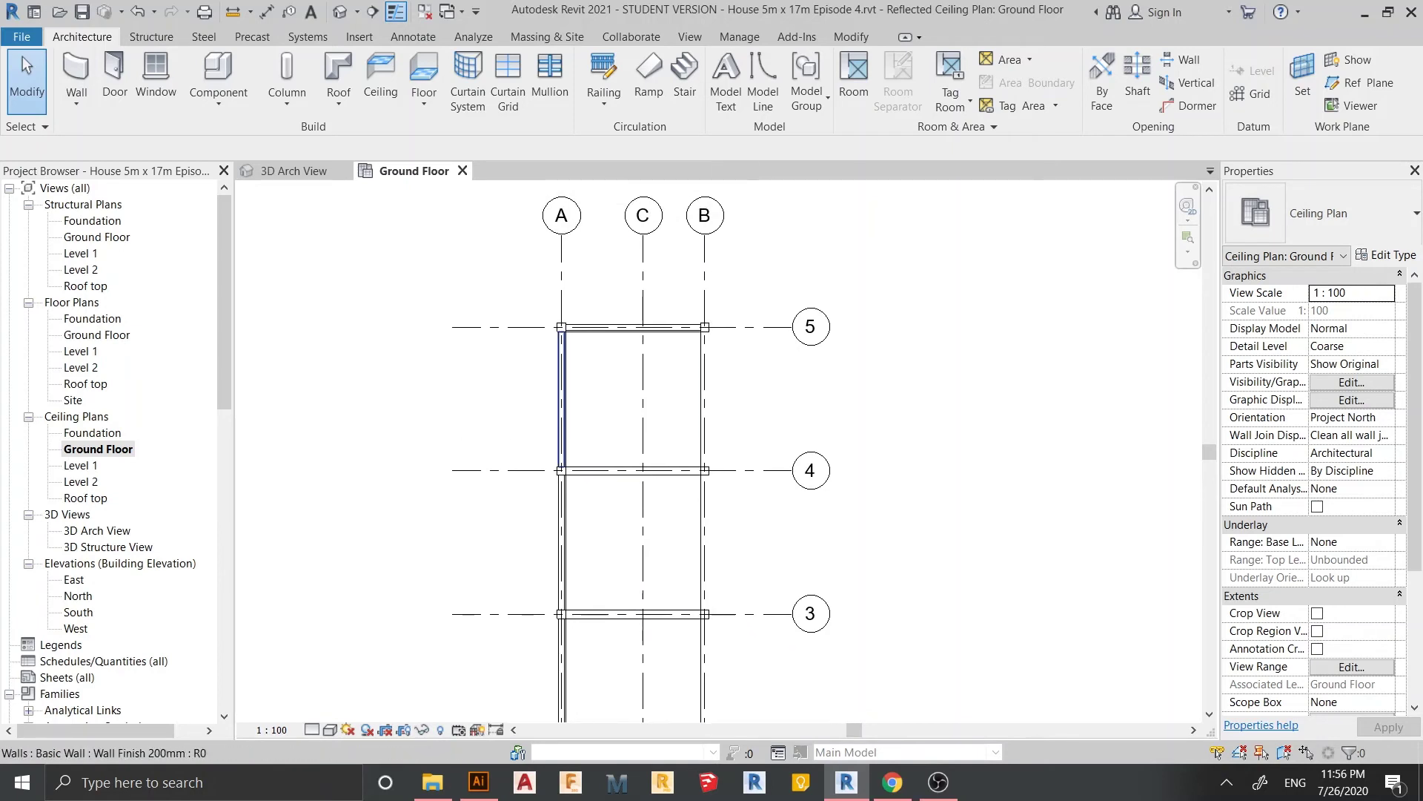
scroll(570, 411, "up", 2)
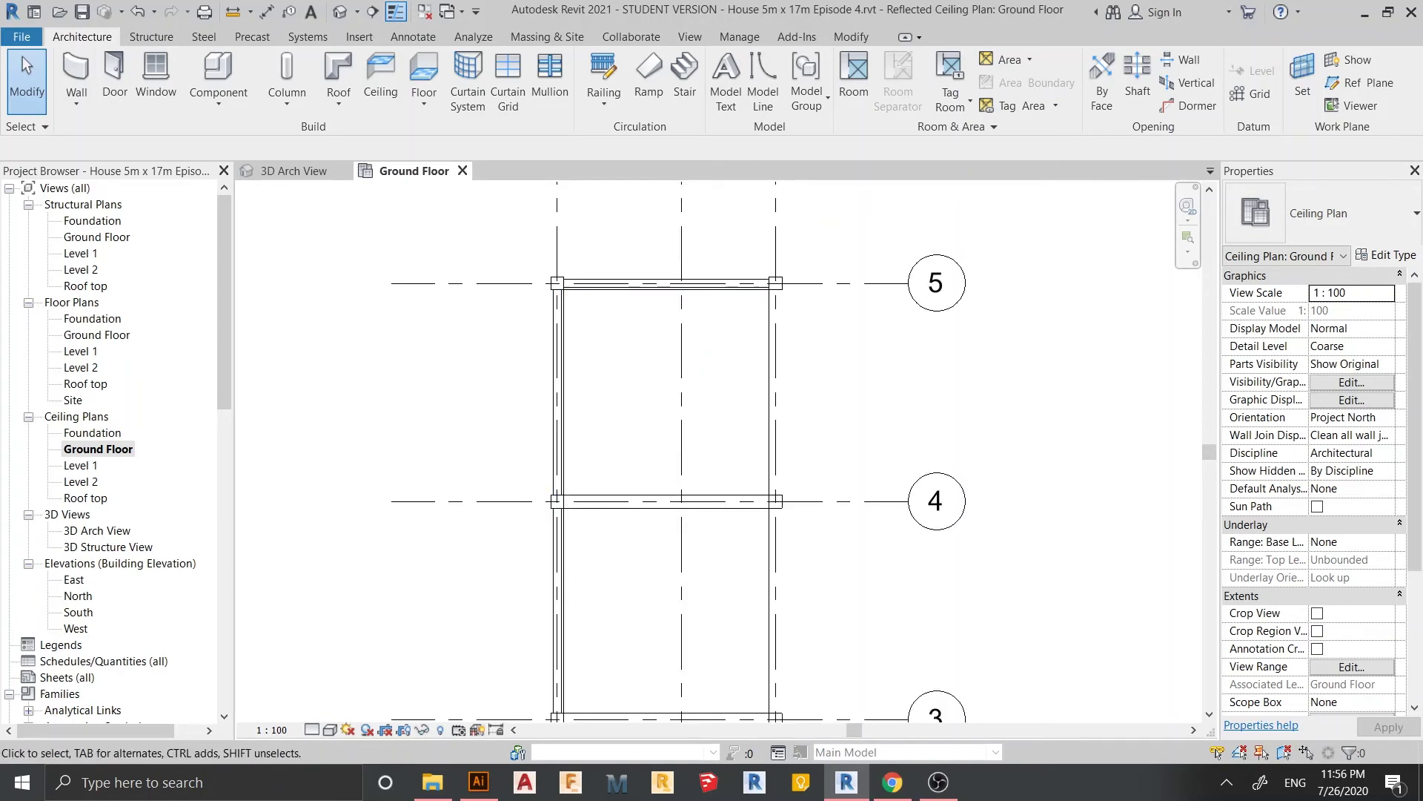
scroll(613, 290, "up", 2)
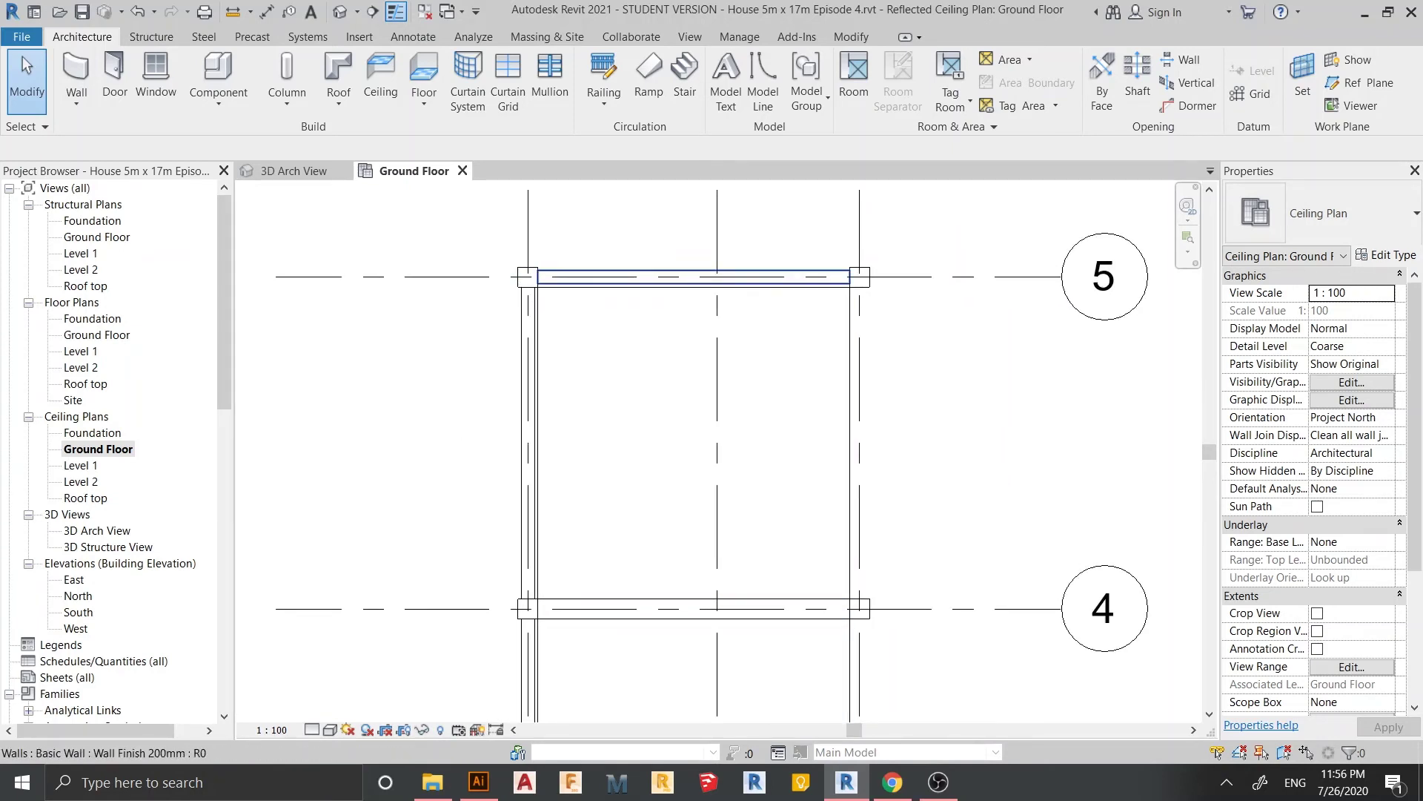
scroll(593, 290, "up", 1)
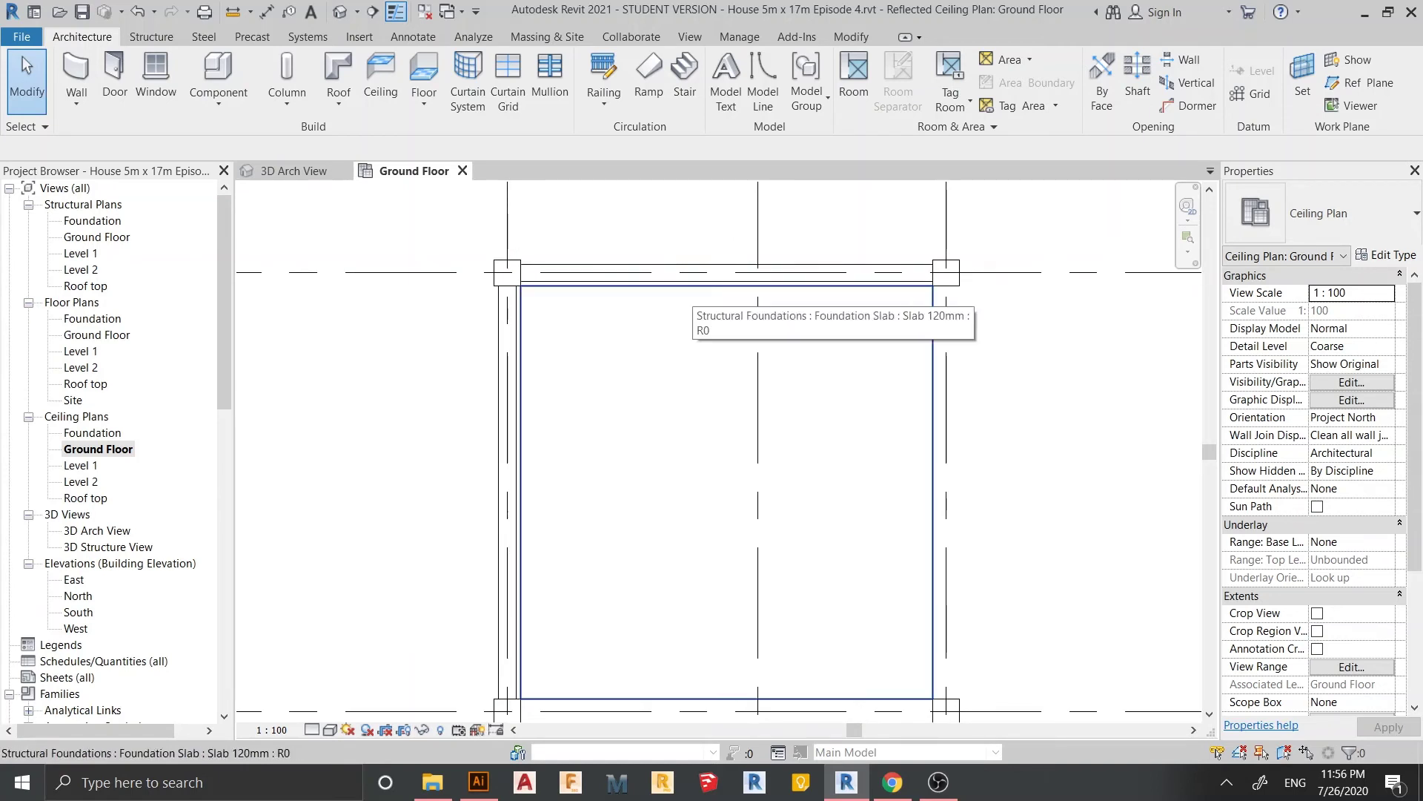
scroll(673, 300, "down", 5)
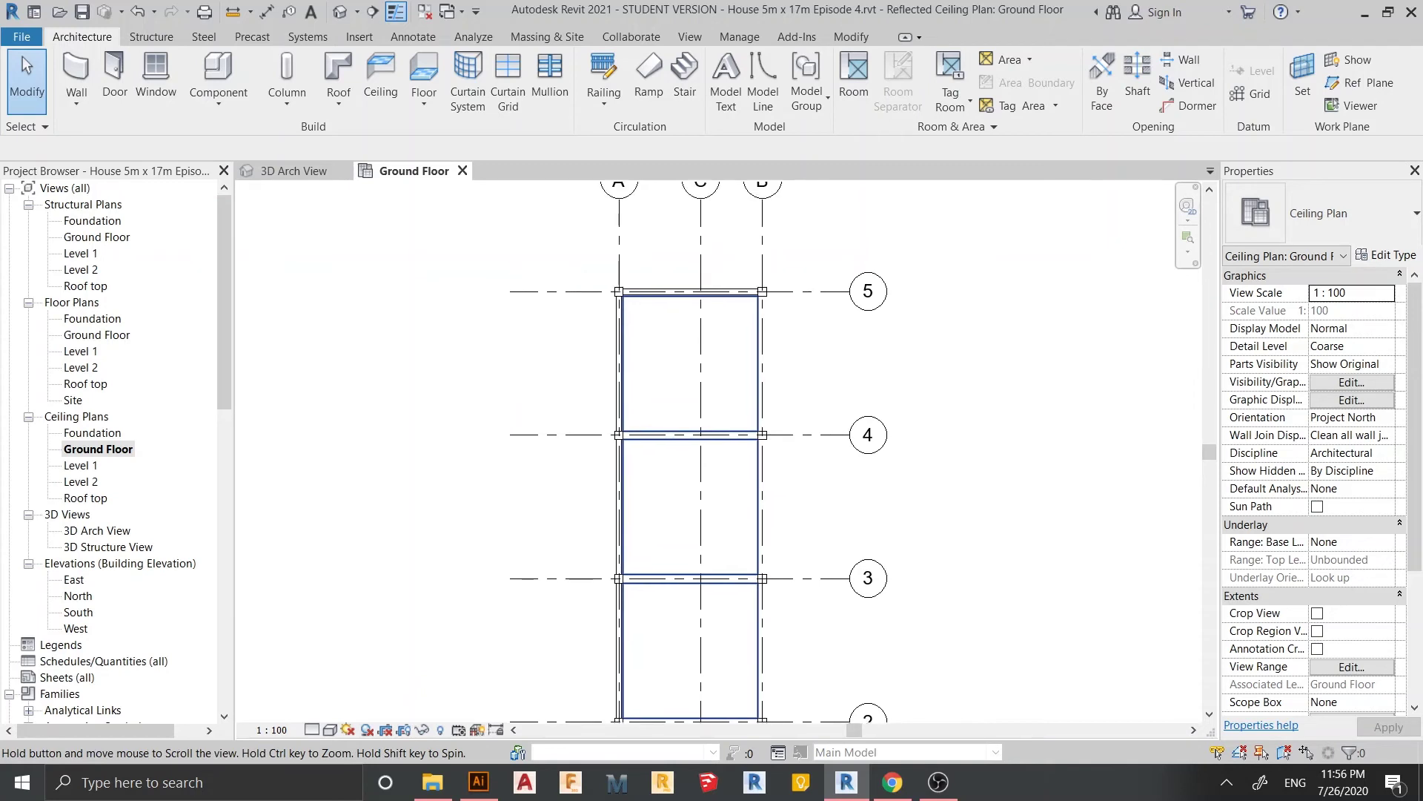
middle_click_drag(676, 311, 686, 411)
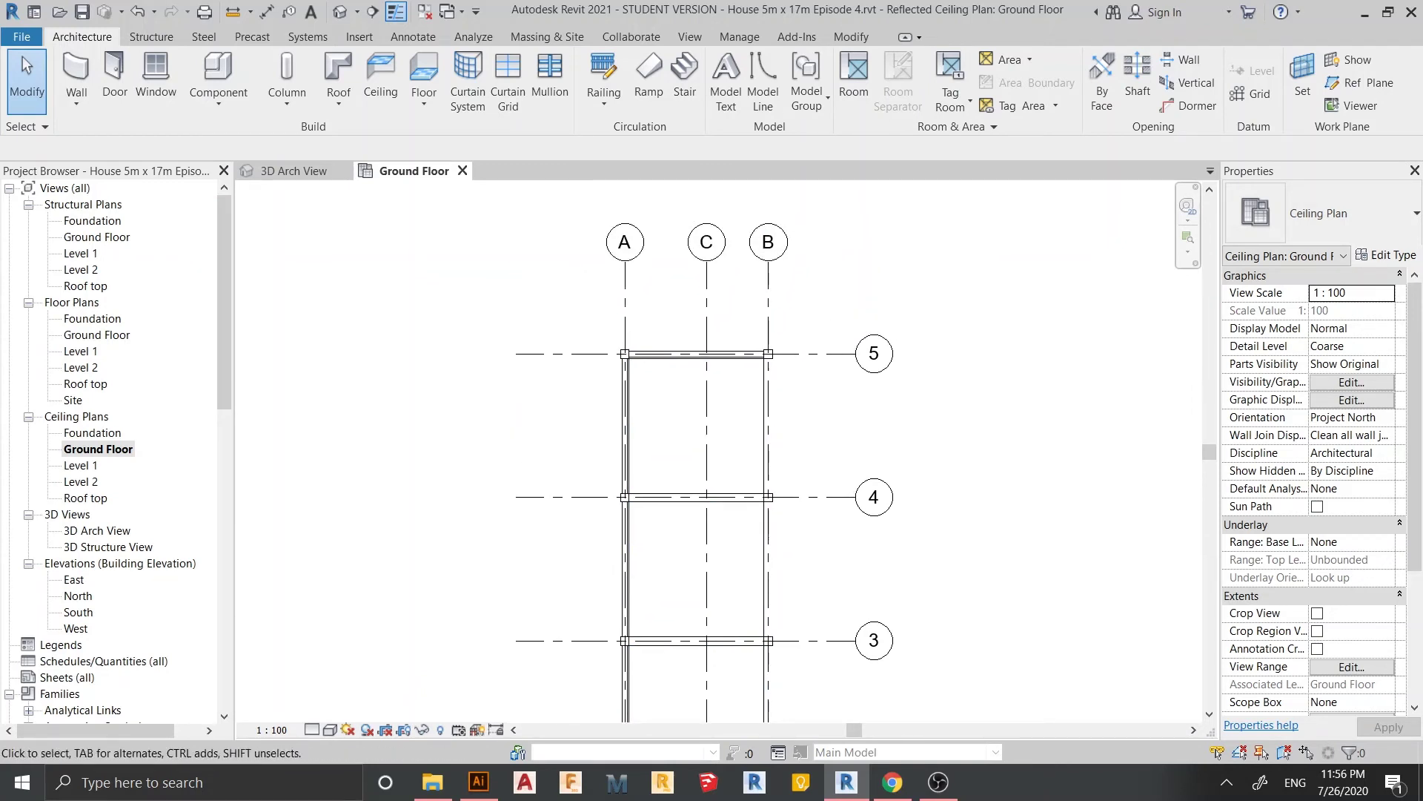
scroll(676, 369, "up", 2)
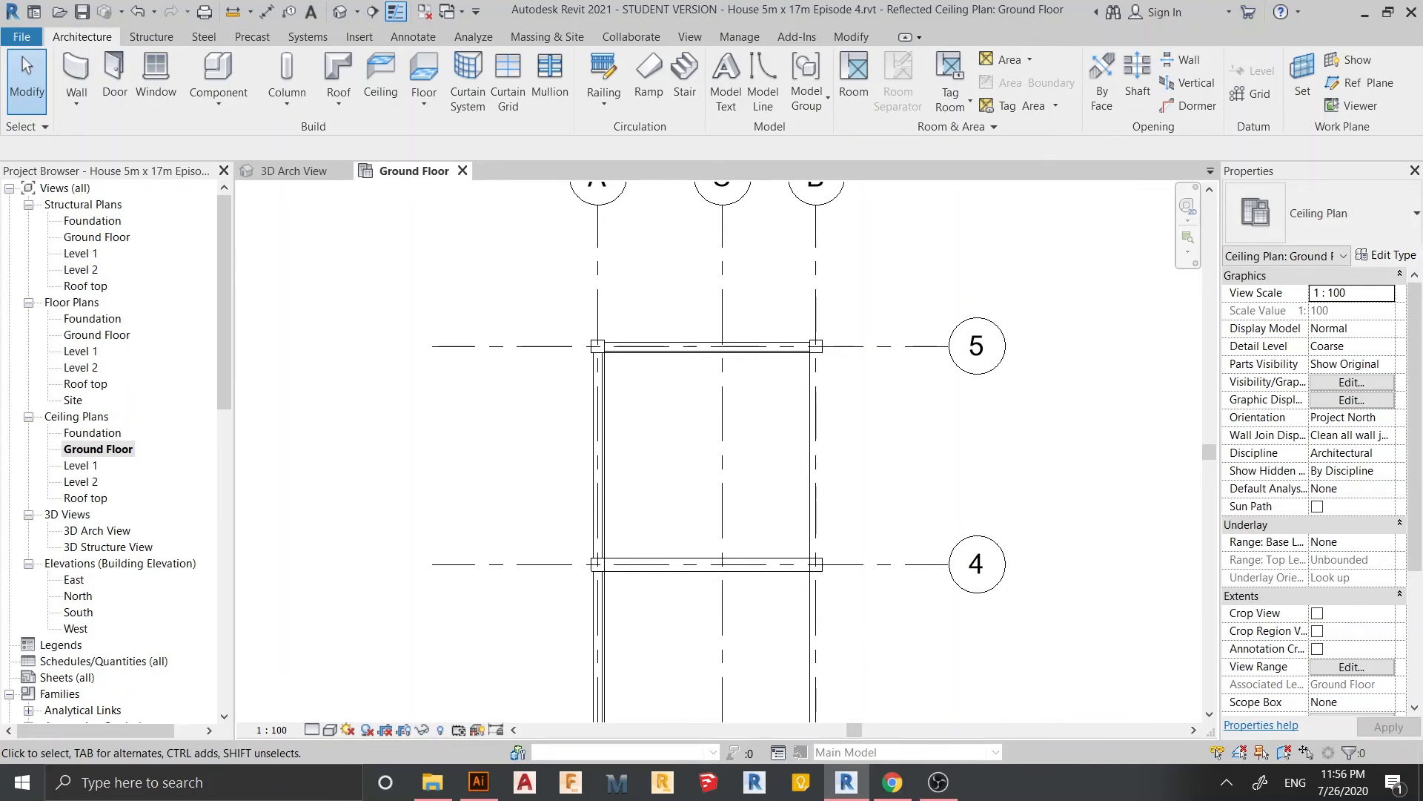
middle_click_drag(676, 400, 631, 347)
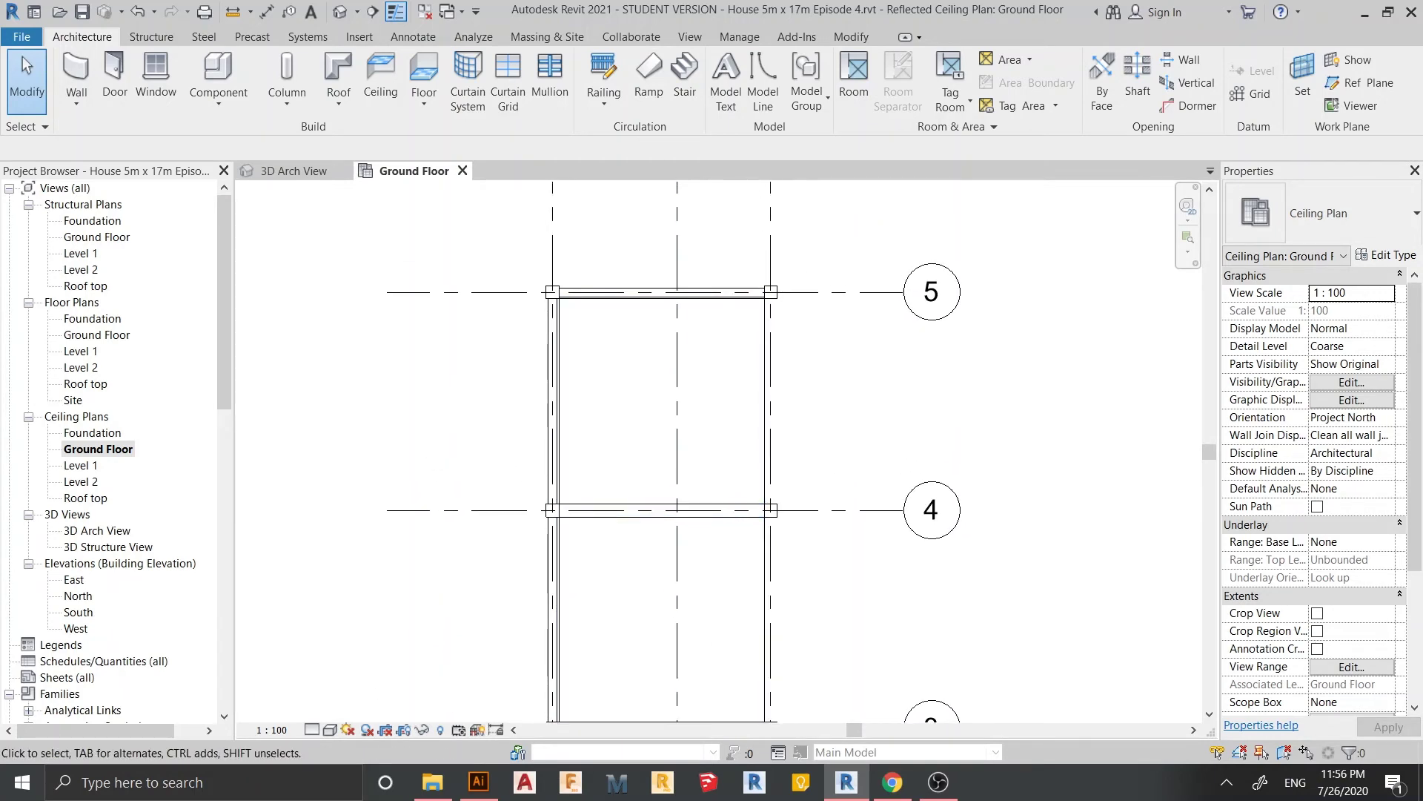
scroll(555, 266, "up", 2)
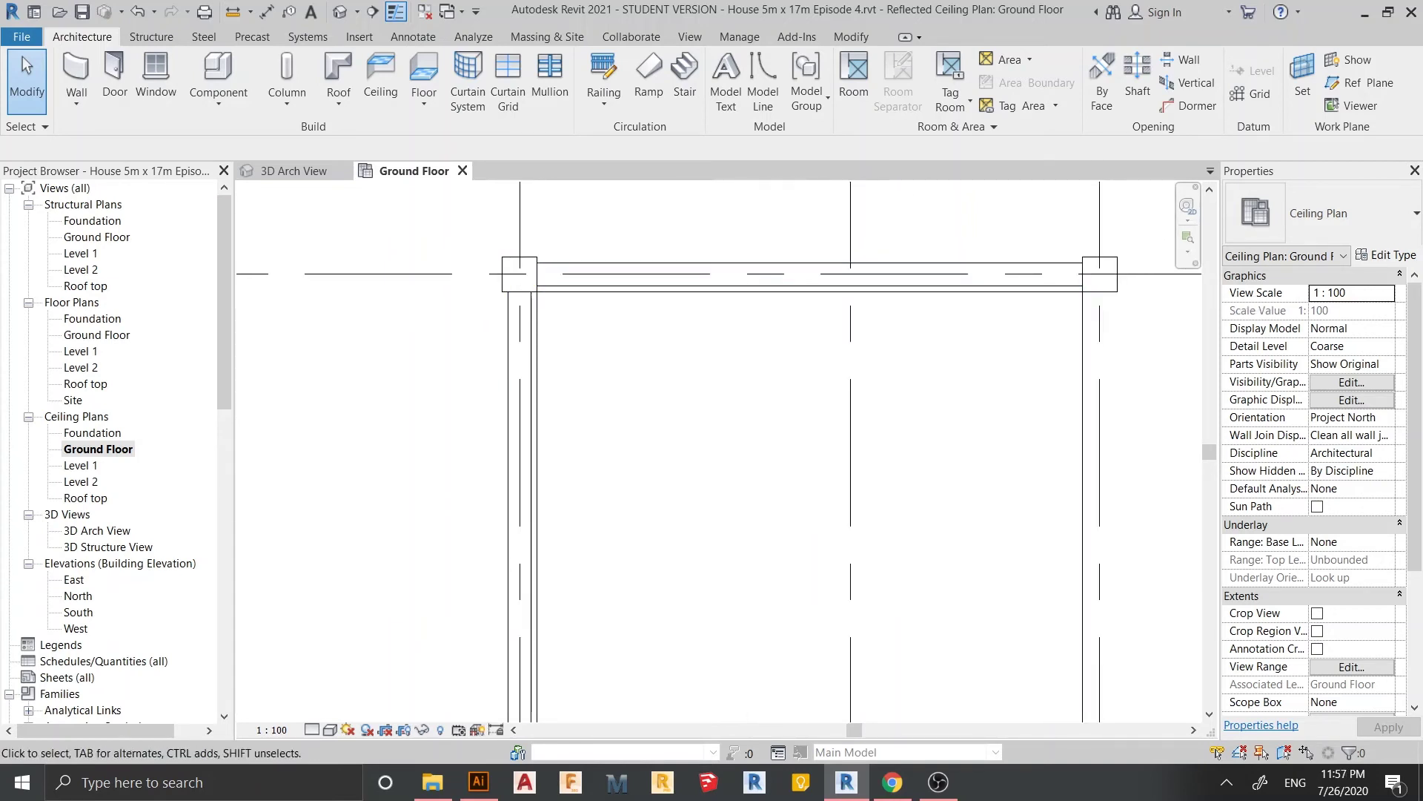
scroll(555, 265, "down", 2)
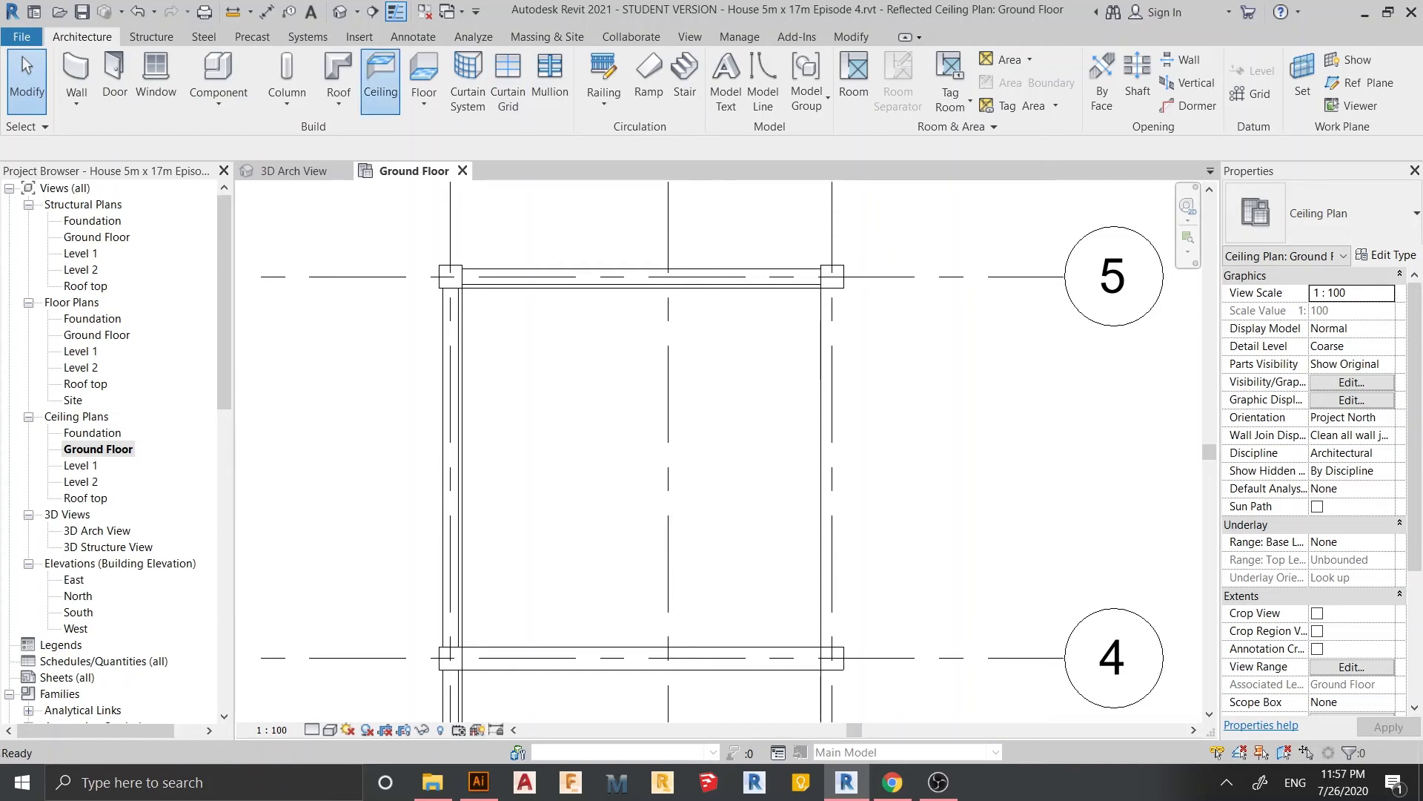
Start a sketched Compound Ceiling Plain on the Ground Floor with a height offset of 3200 mm.
left_click(381, 78)
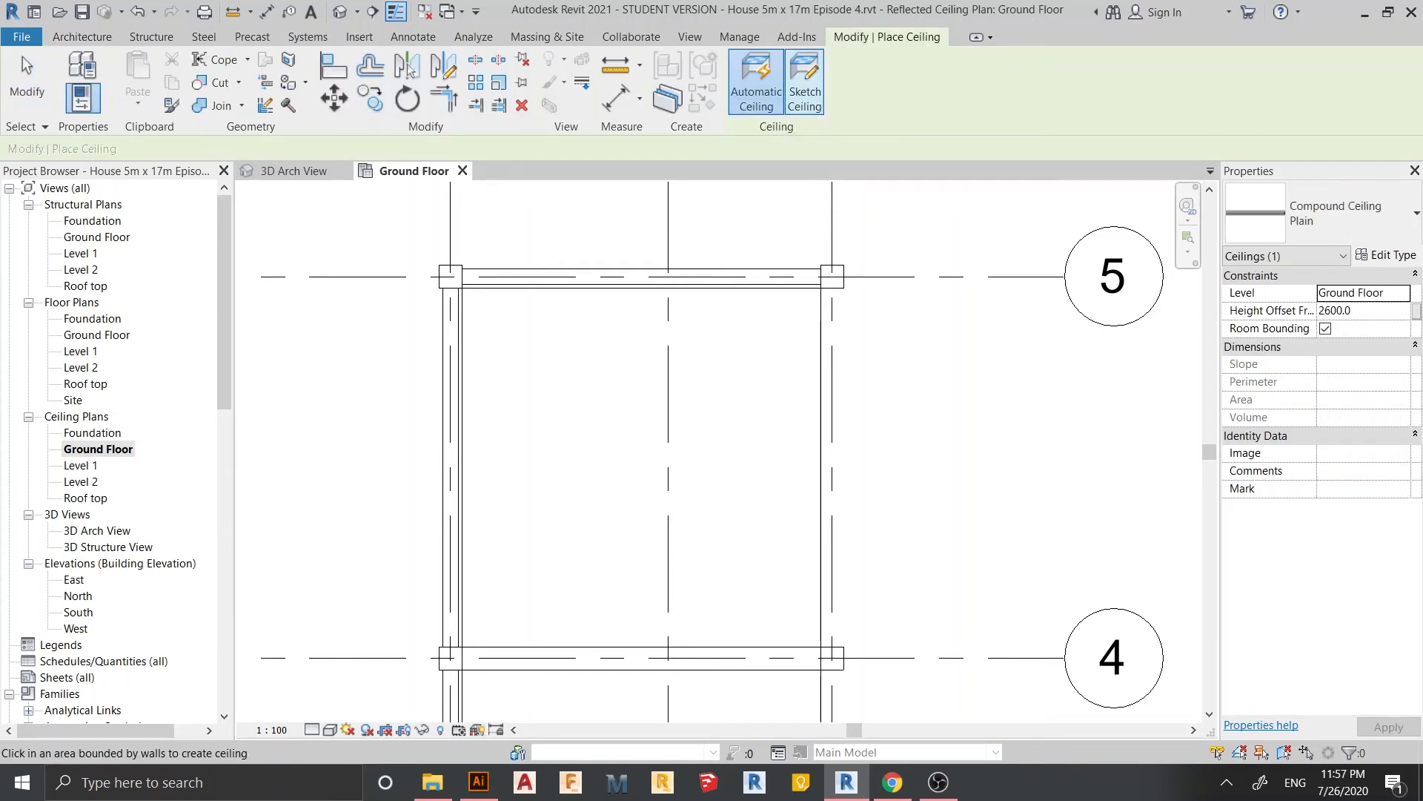
left_click(805, 85)
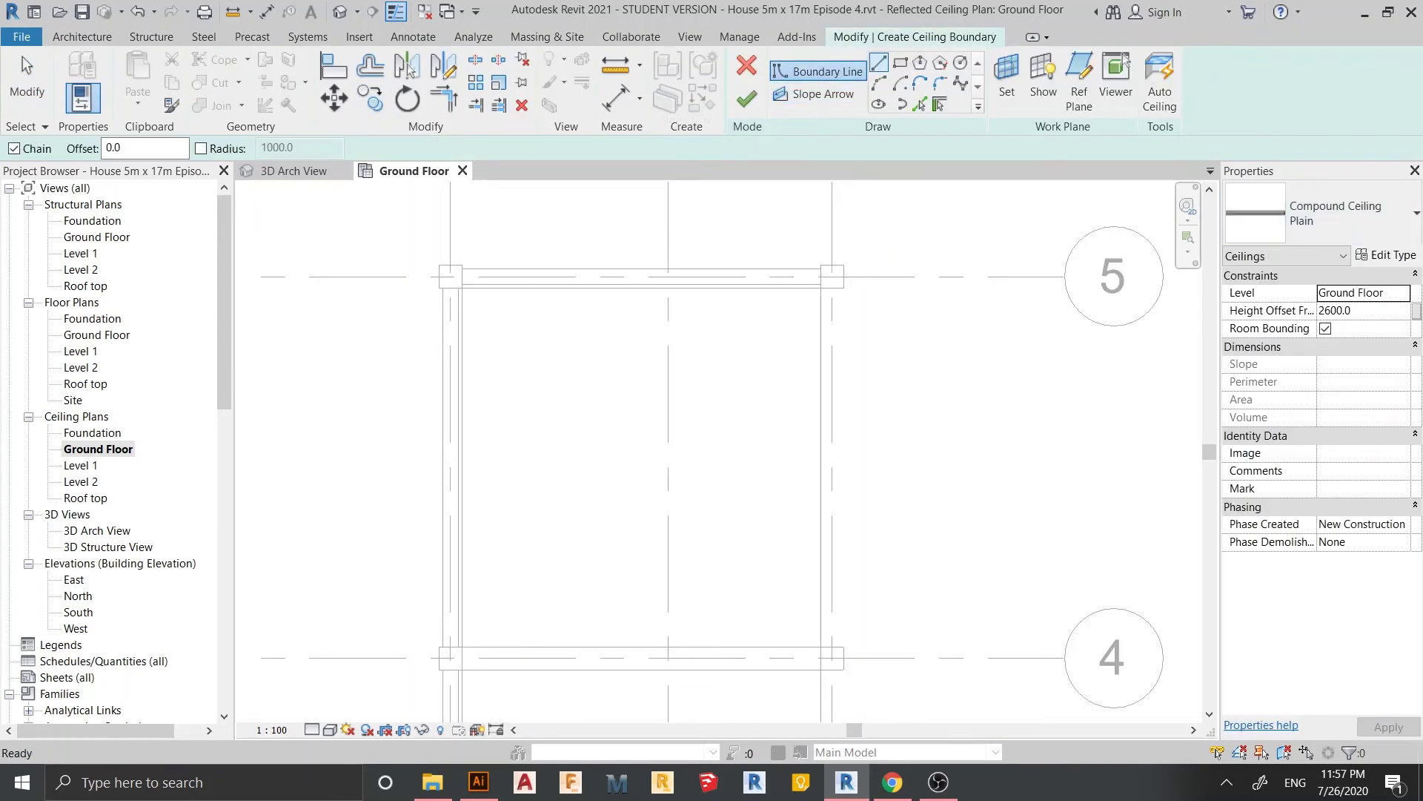
double_click(1336, 310)
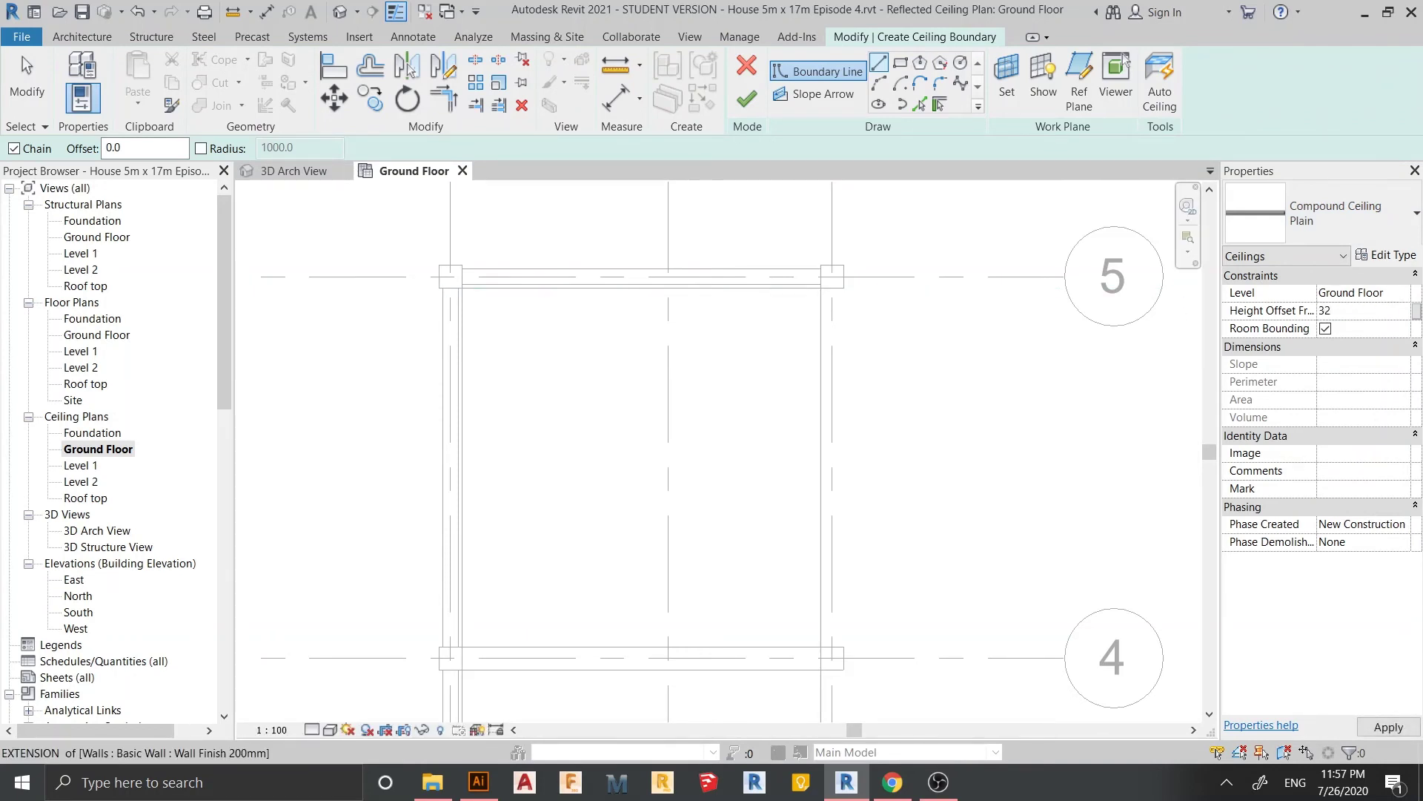
key("Return")
left_click(1388, 728)
Sketch a rectangular ceiling boundary along the inner edges of the bay between grids 4 and 5, about 4700 mm long.
left_click(920, 105)
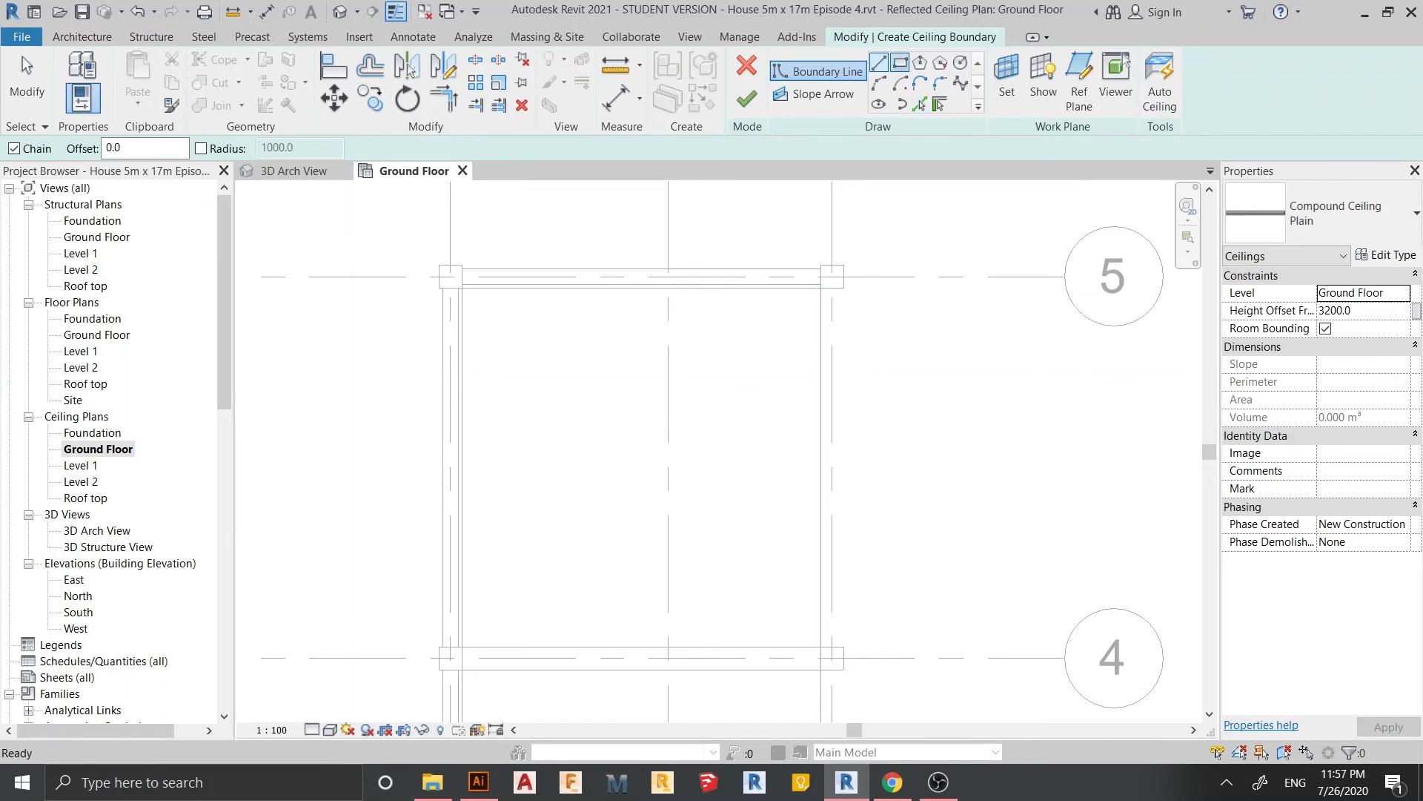
left_click(900, 62)
scroll(798, 321, "up", 4)
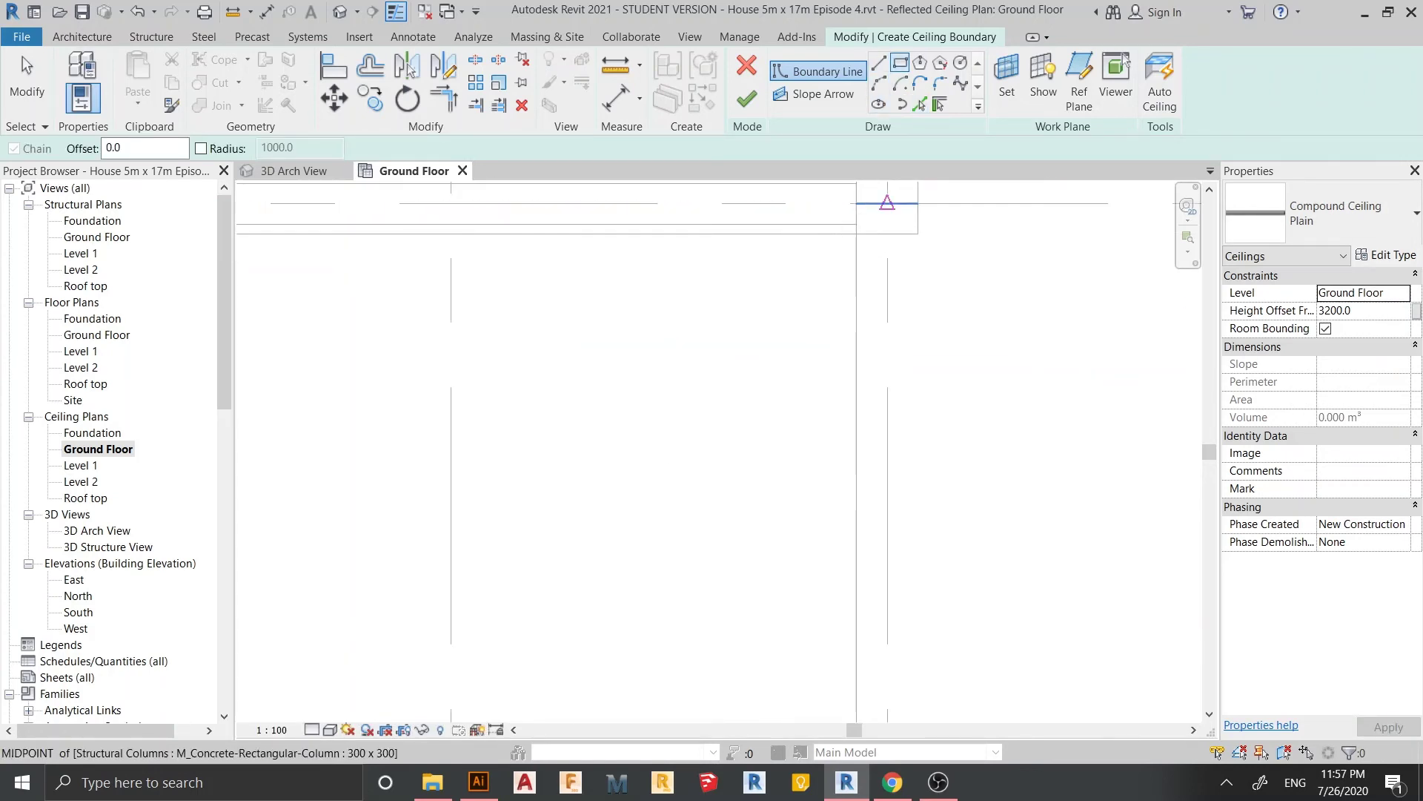
left_click(856, 234)
scroll(676, 528, "down", 3)
middle_click_drag(638, 538, 707, 510)
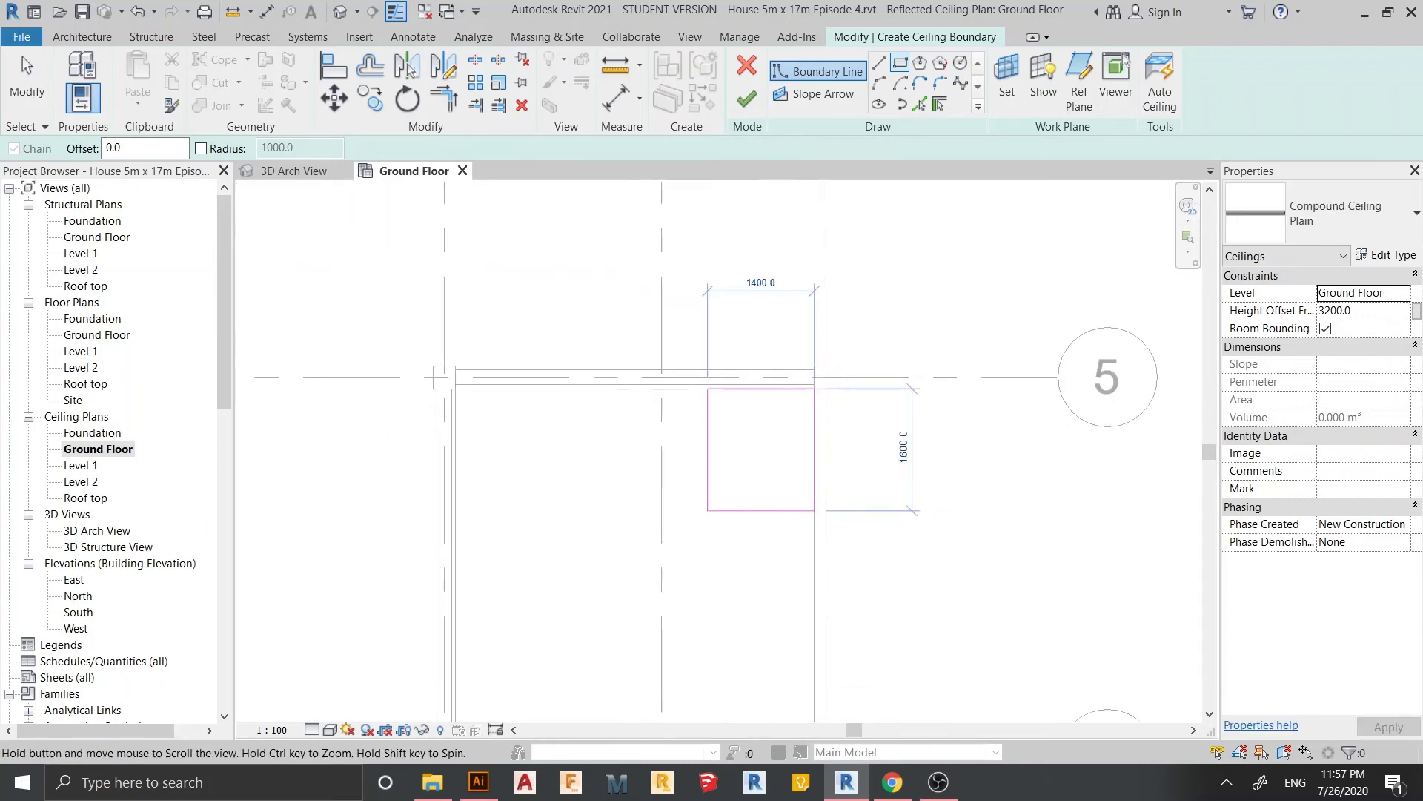
scroll(707, 510, "up", 5)
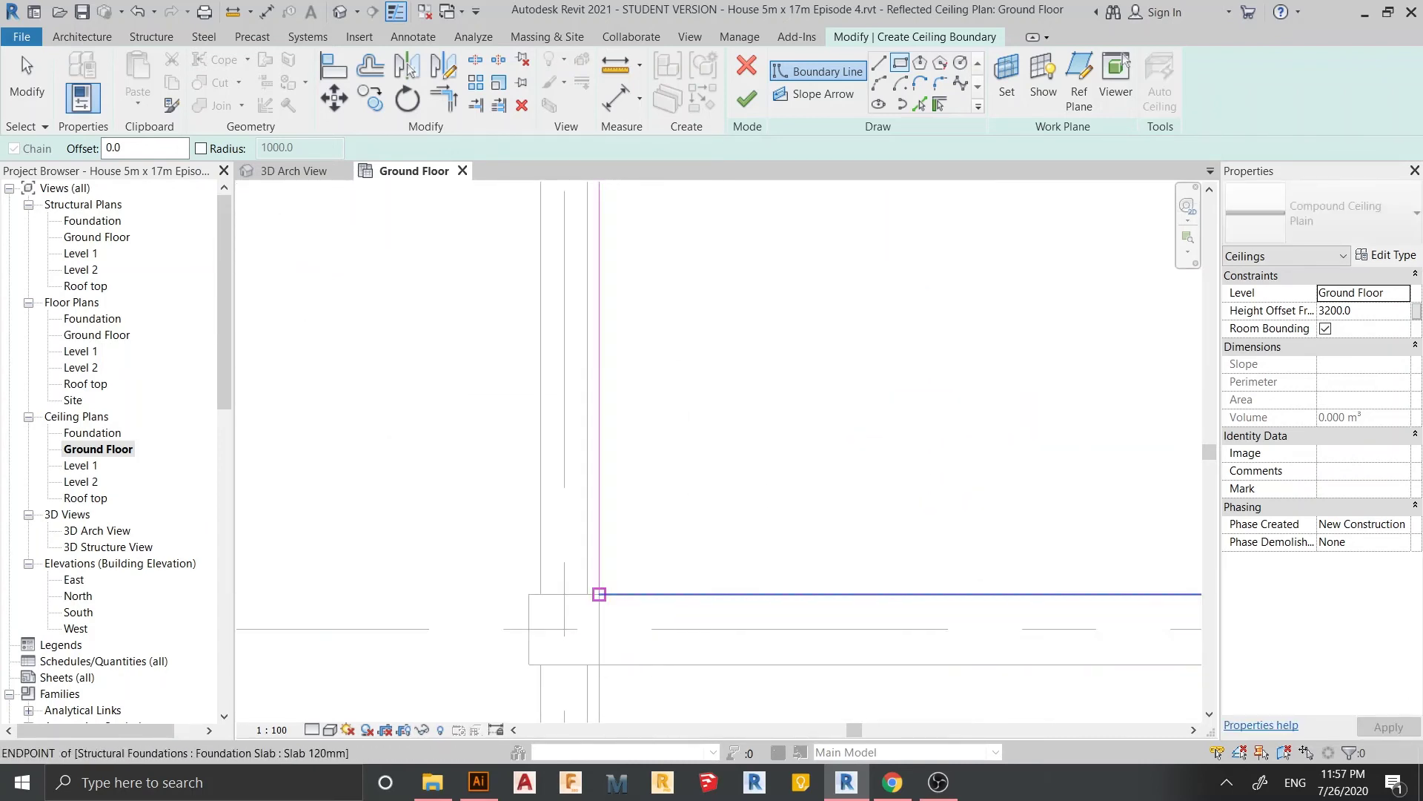
left_click(599, 594)
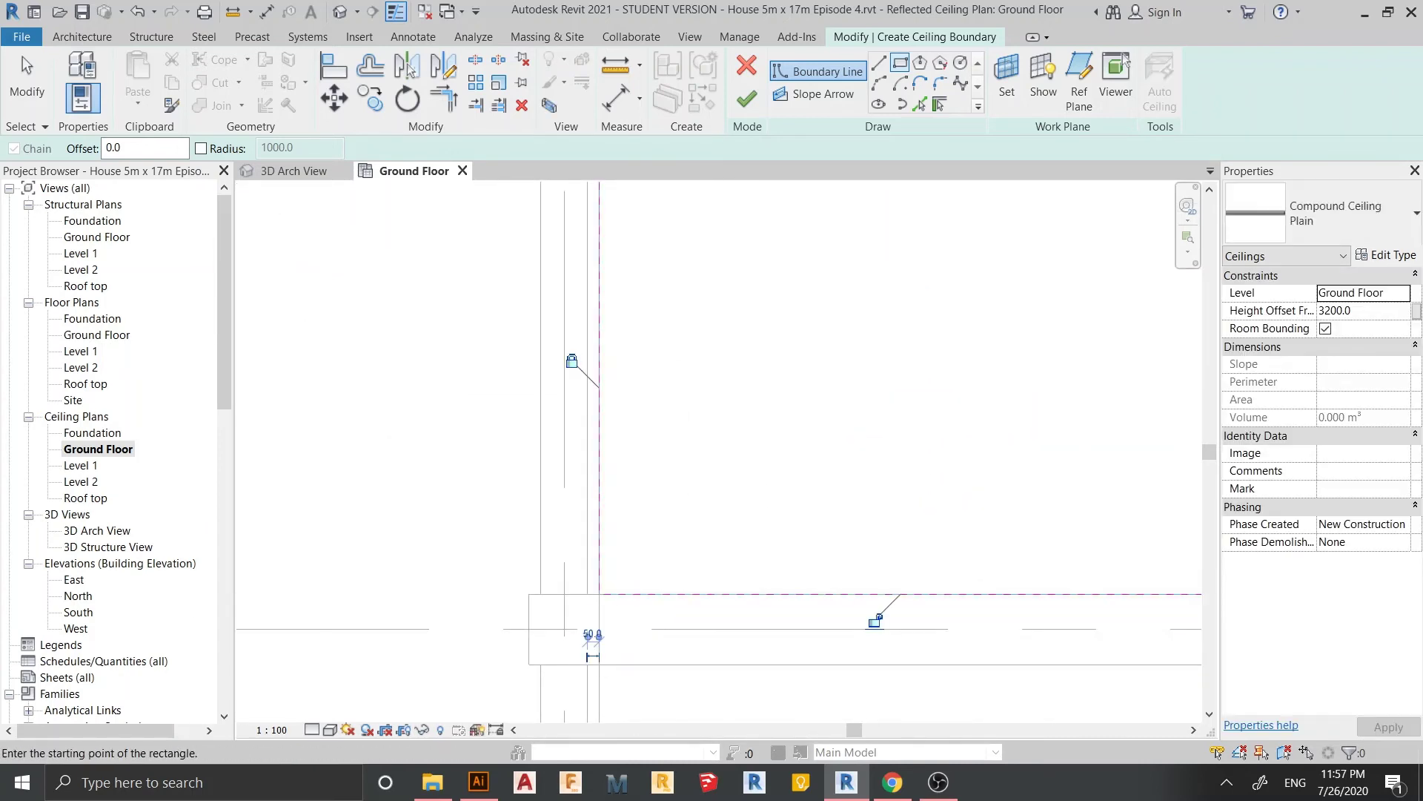
Lock the remaining three sides of the square ceiling boundary to the adjoining beam edges in the bay between grids 4 and 5.
left_click(876, 621)
scroll(921, 556, "down", 3)
middle_click_drag(933, 504, 519, 719)
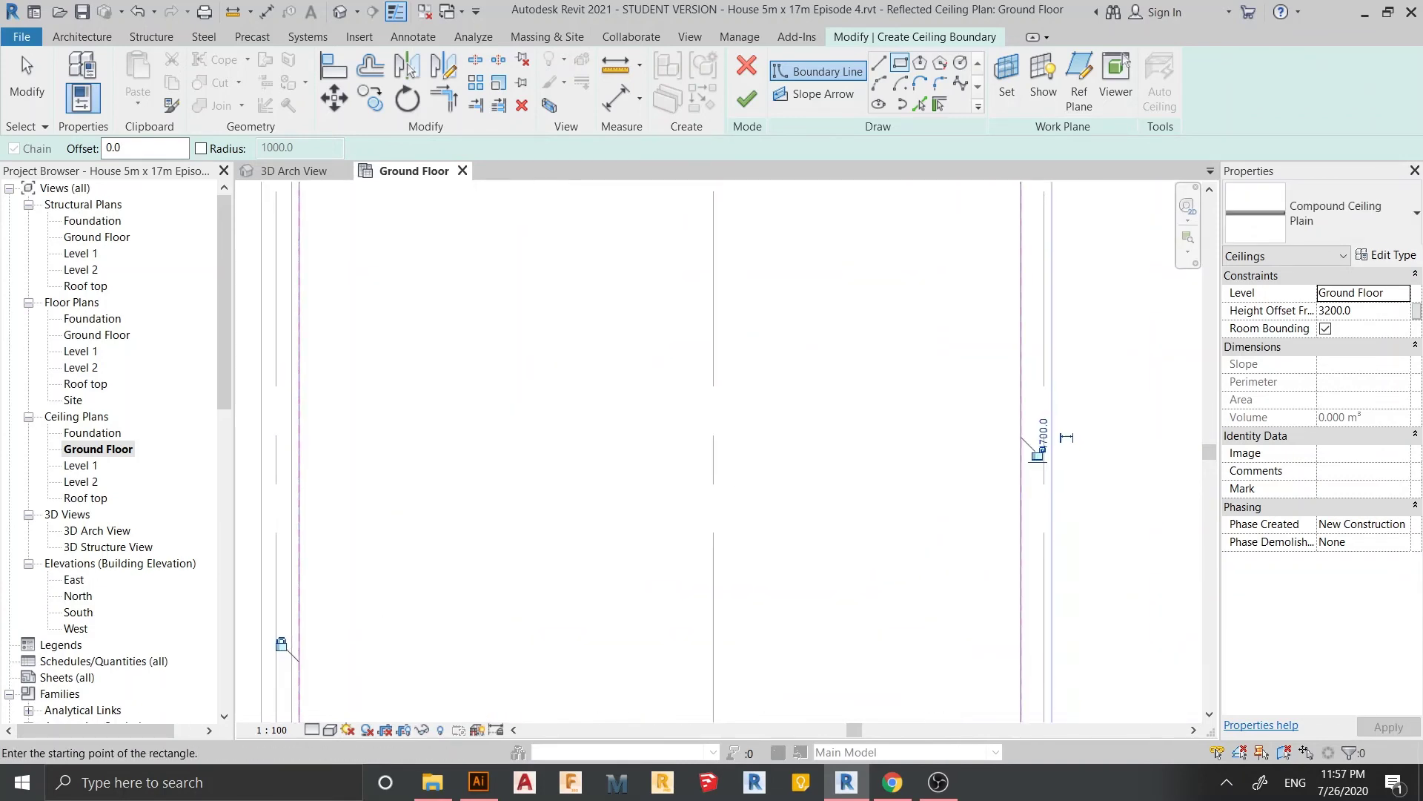
scroll(1066, 437, "down", 2)
scroll(1023, 438, "up", 2)
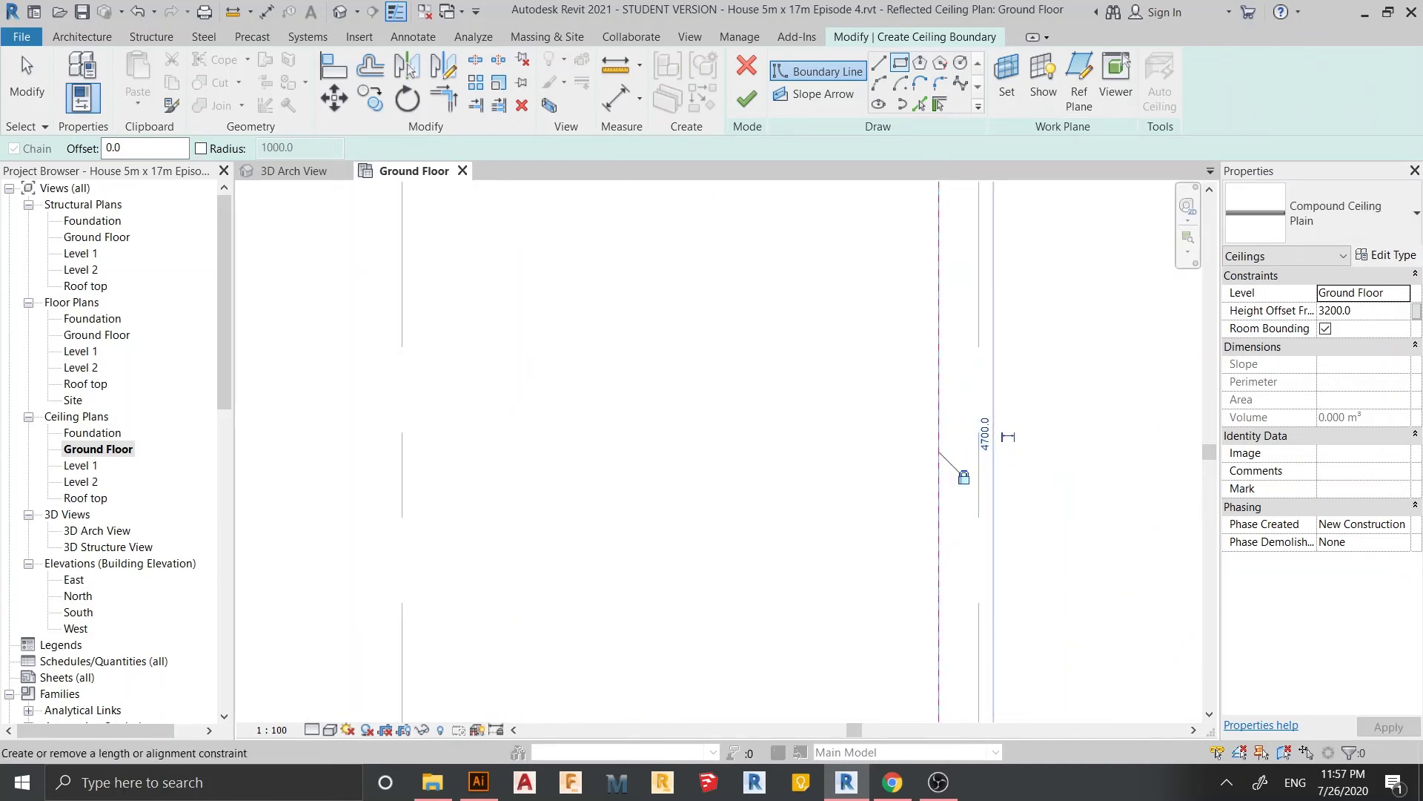
scroll(963, 476, "down", 2)
middle_click_drag(964, 477, 1005, 644)
mouse_move(589, 208)
middle_mouse_down()
mouse_move(797, 395)
mouse_move(795, 374)
mouse_move(789, 456)
middle_mouse_up()
scroll(797, 395, "up", 4)
left_click(833, 411)
scroll(890, 518, "down", 2)
middle_click_drag(901, 519, 830, 333)
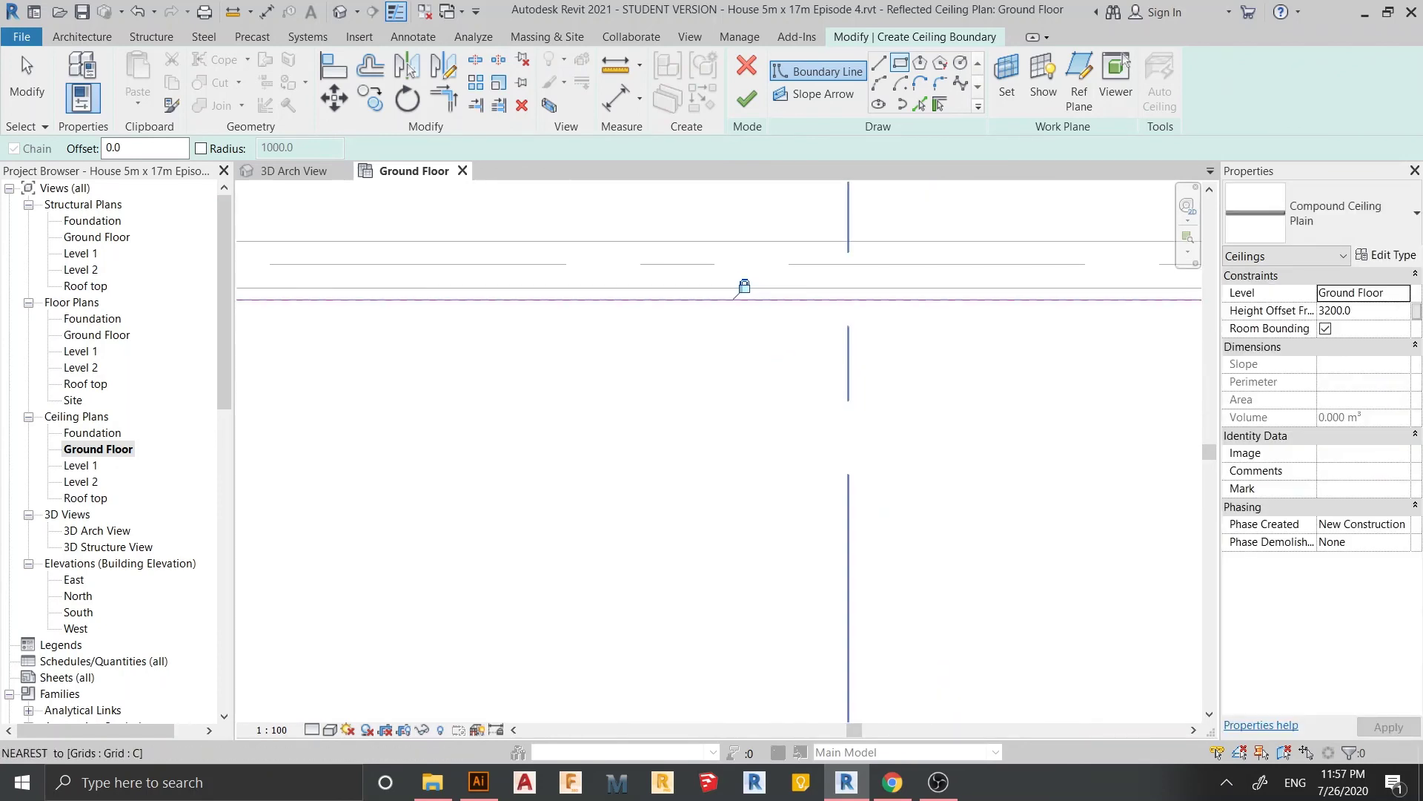
scroll(848, 363, "down", 3)
mouse_move(849, 511)
middle_mouse_down()
mouse_move(817, 318)
mouse_move(799, 462)
middle_mouse_up()
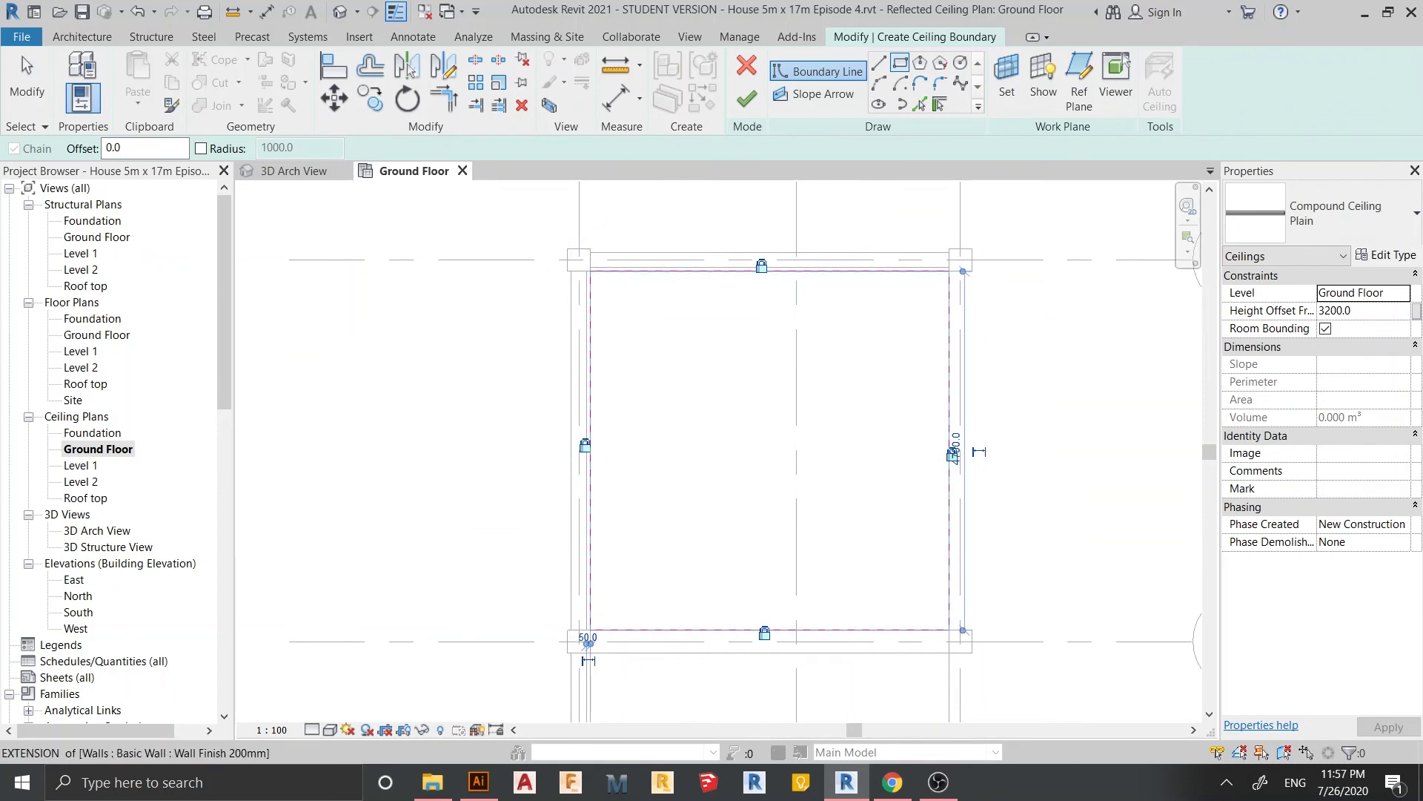
middle_click_drag(979, 451, 841, 346)
middle_click_drag(574, 415, 630, 527)
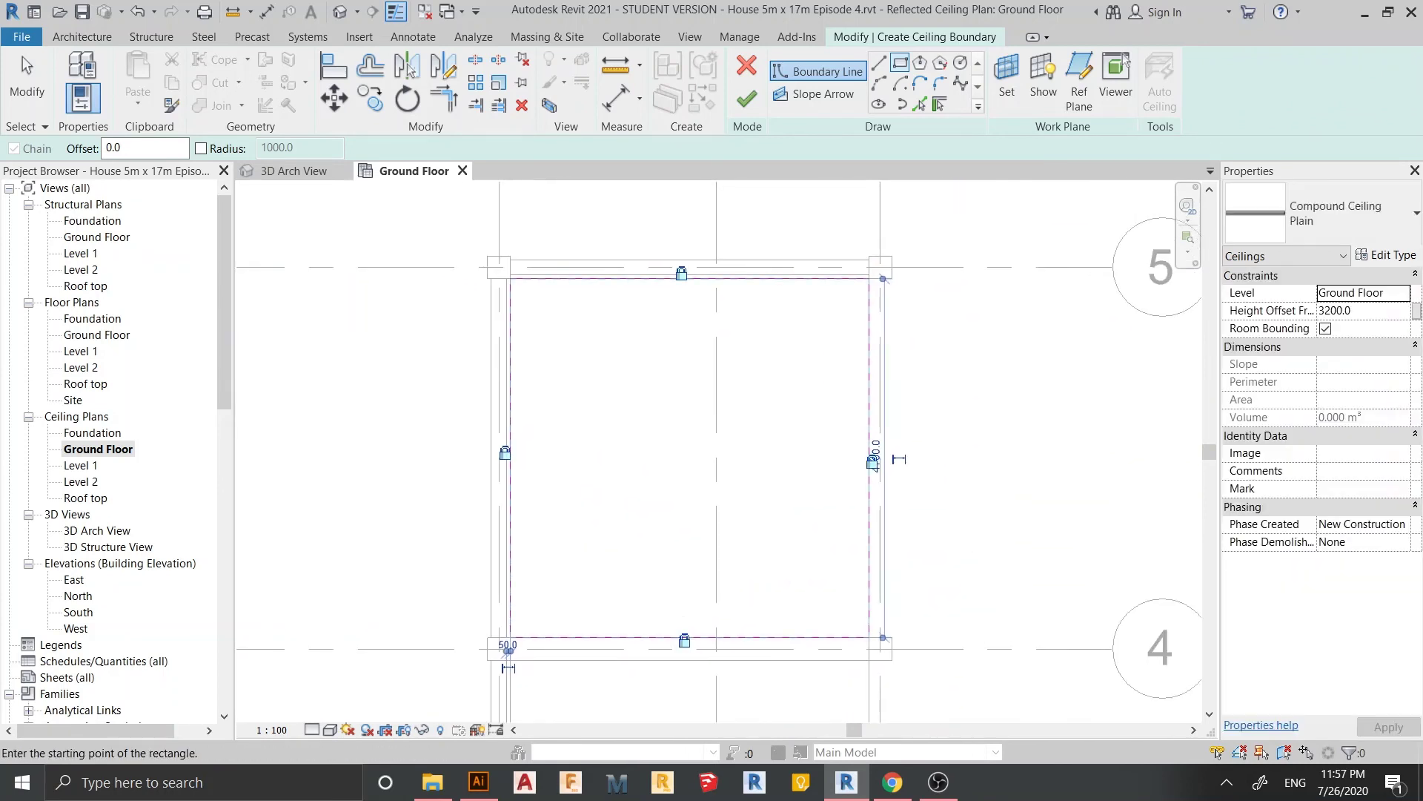
scroll(634, 526, "down", 3)
key("Escape")
key("Escape")
Copy all four boundary lines with Constrain and Multiple on, from the column corner at grid 4 to the matching corner at grid 3.
scroll(689, 460, "down", 4)
middle_click_drag(808, 615, 827, 503)
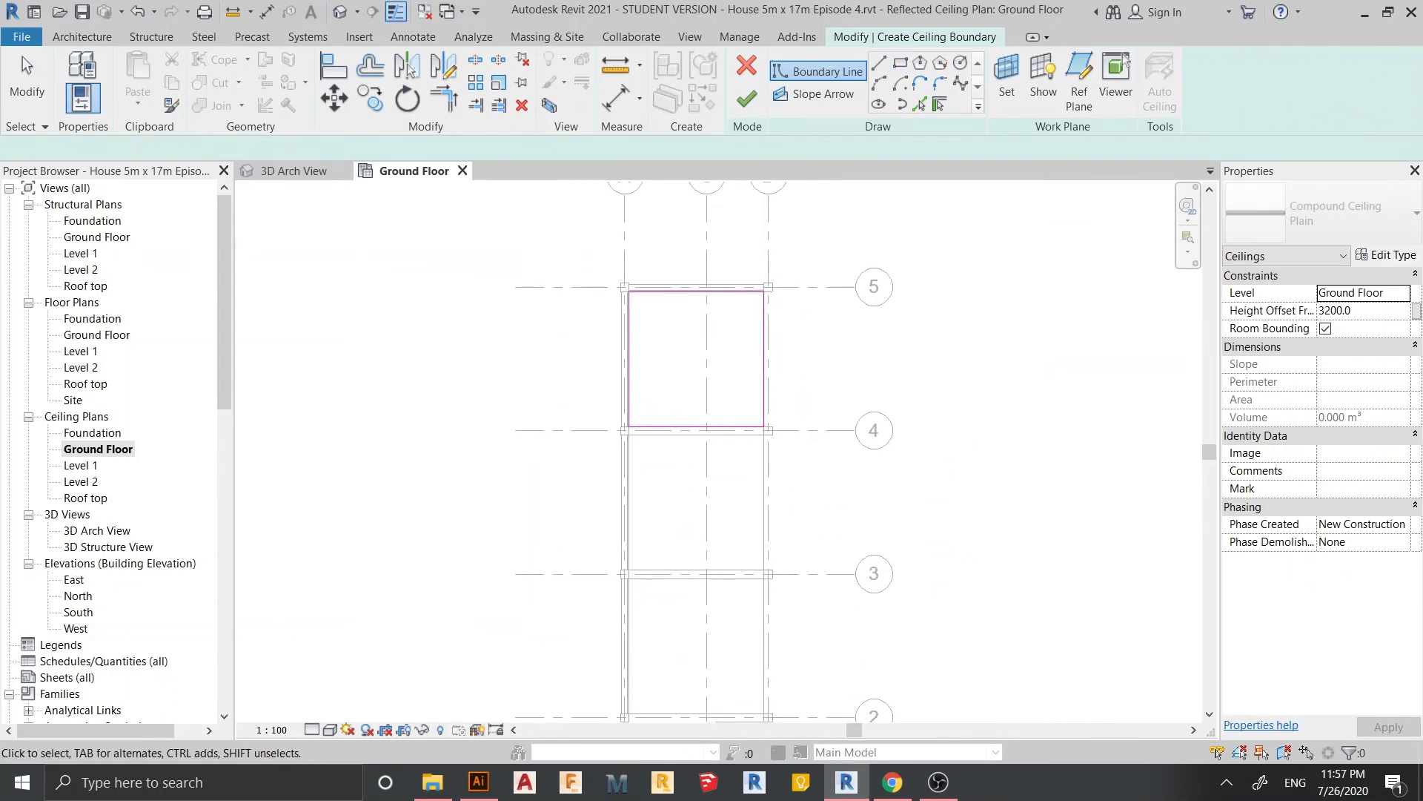
left_click_drag(838, 514, 482, 247)
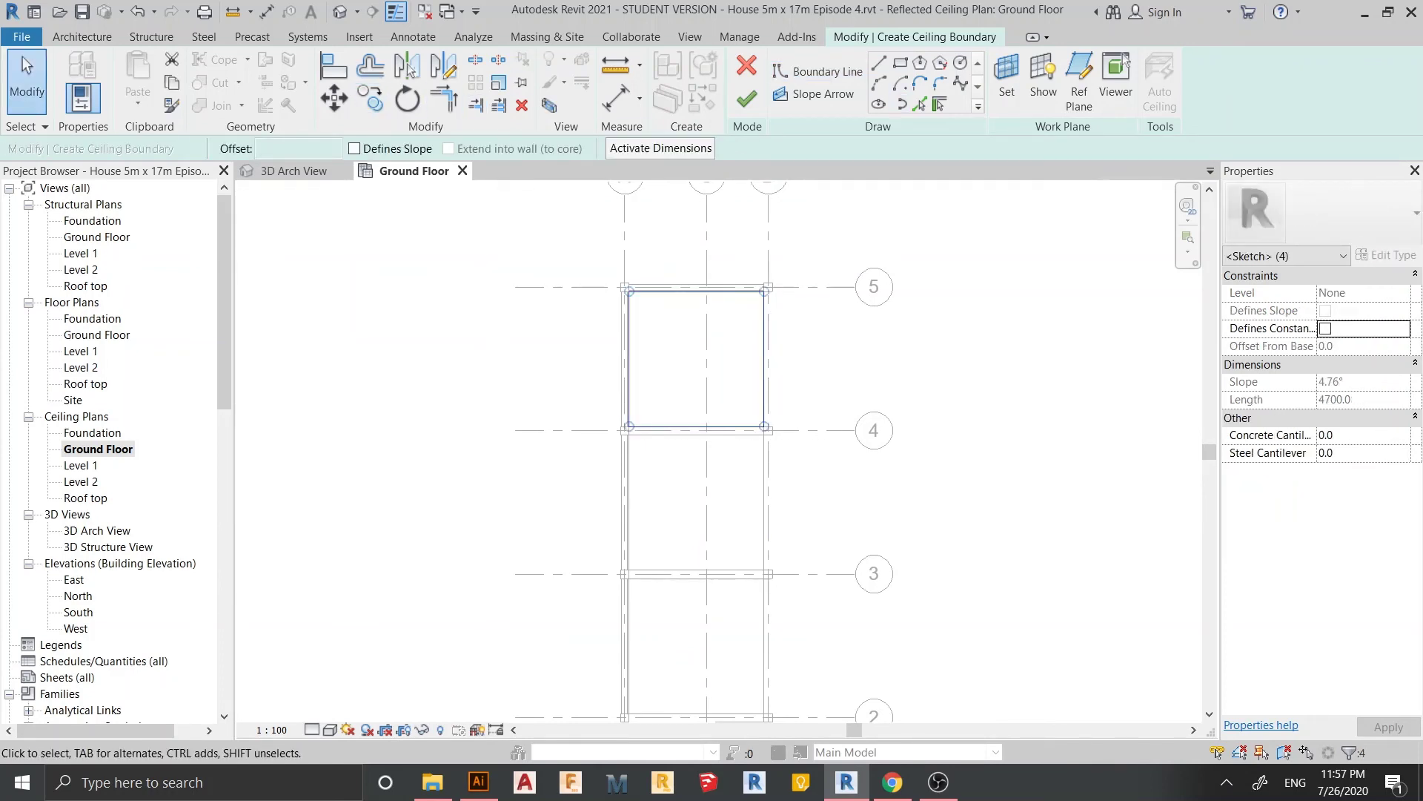
left_click(371, 97)
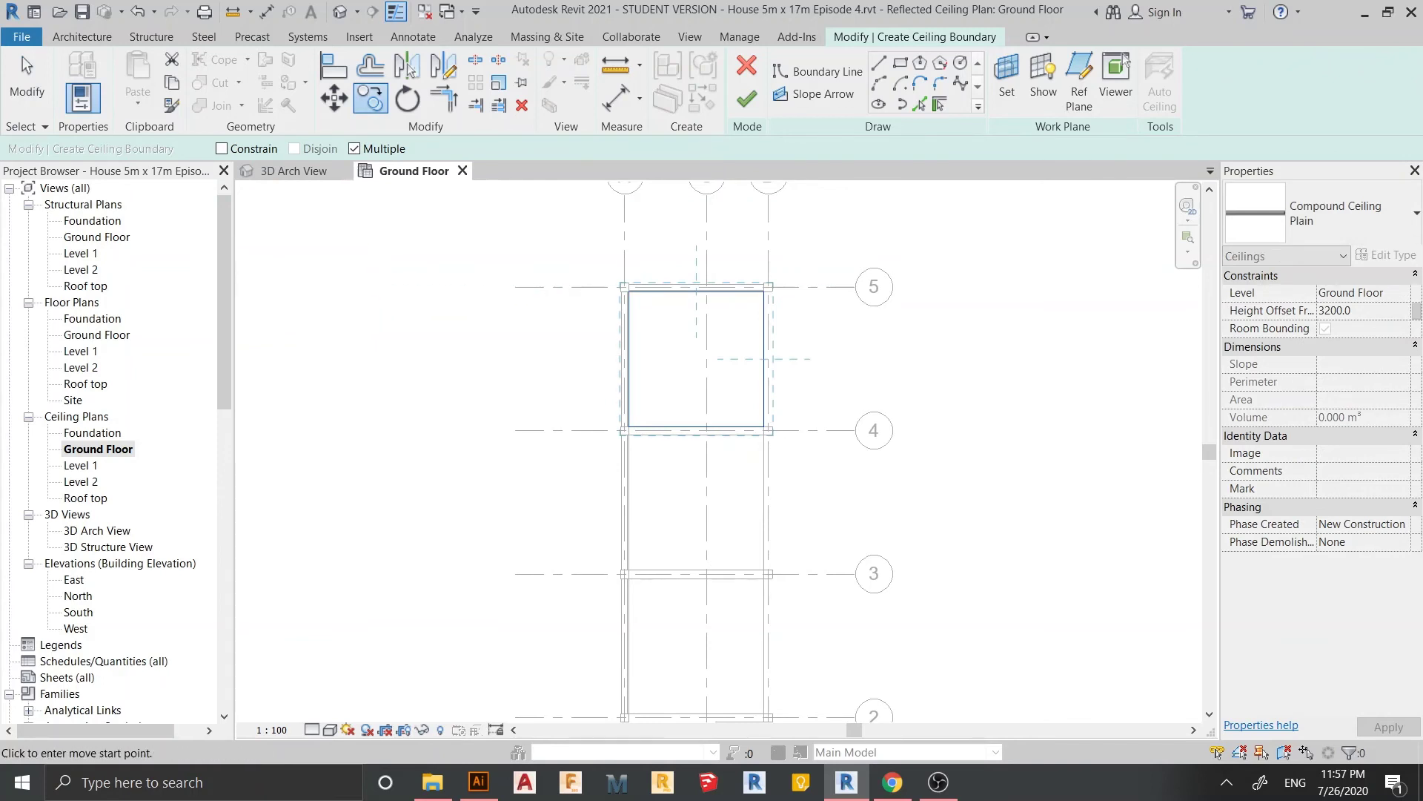
left_click(221, 148)
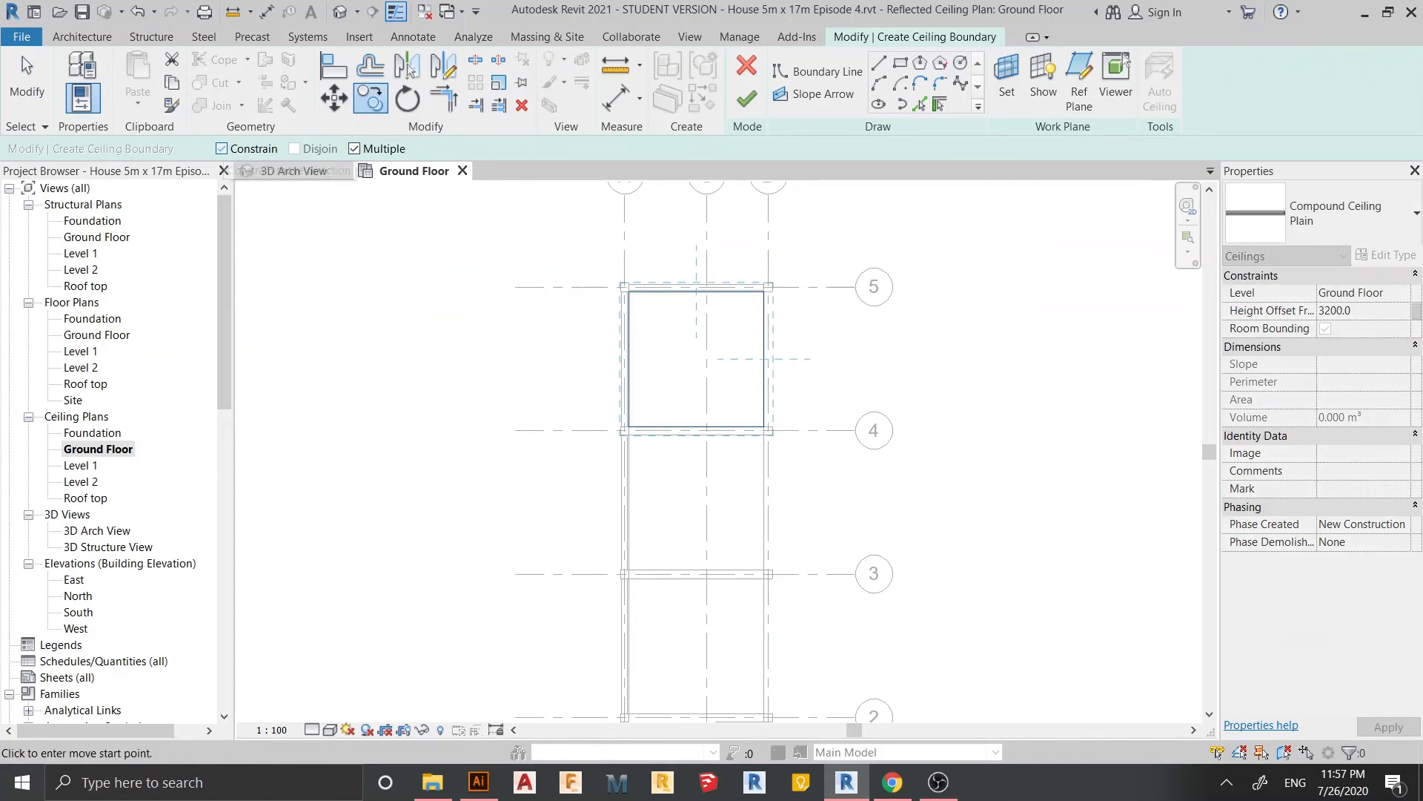
left_click(768, 430)
scroll(756, 439, "up", 4)
scroll(791, 454, "up", 2)
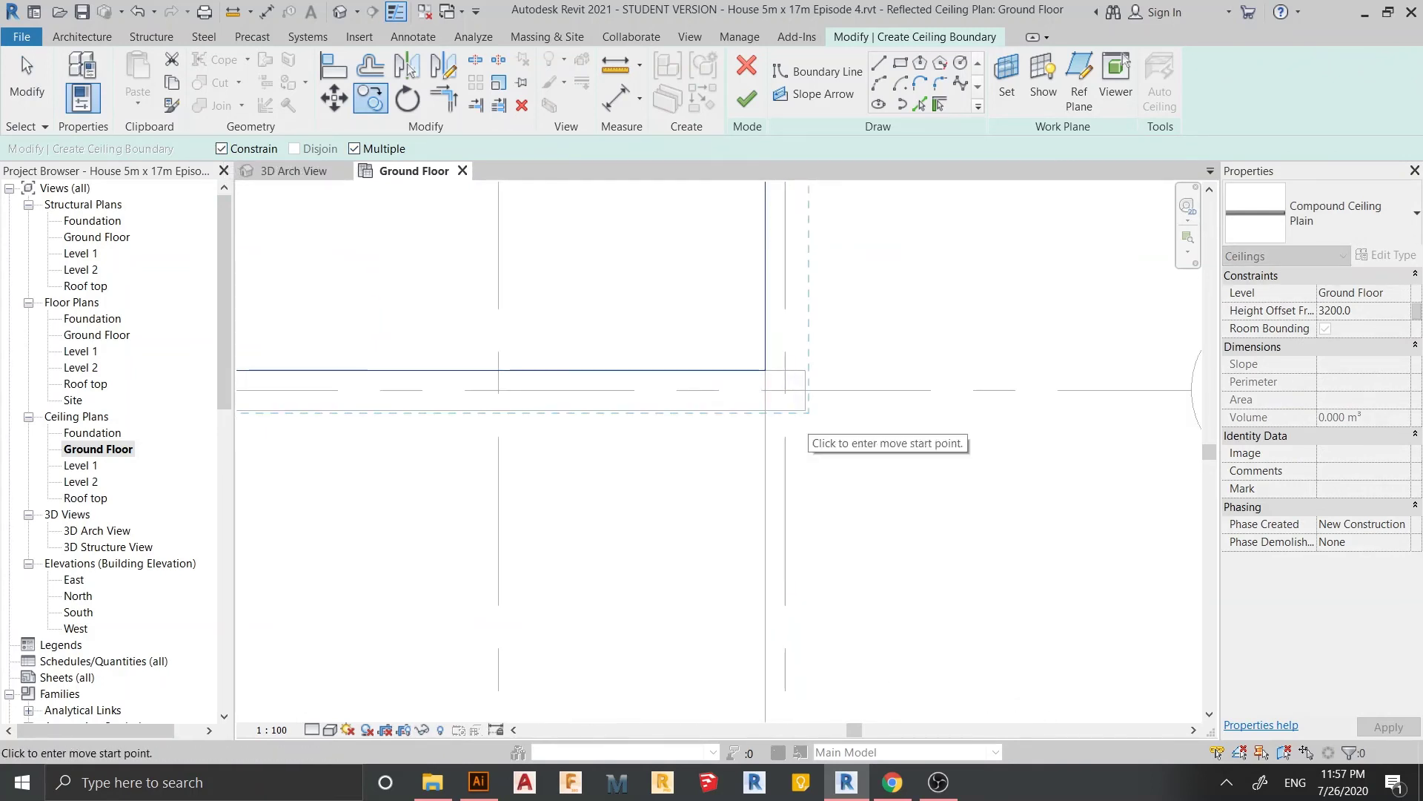
scroll(763, 433, "up", 2)
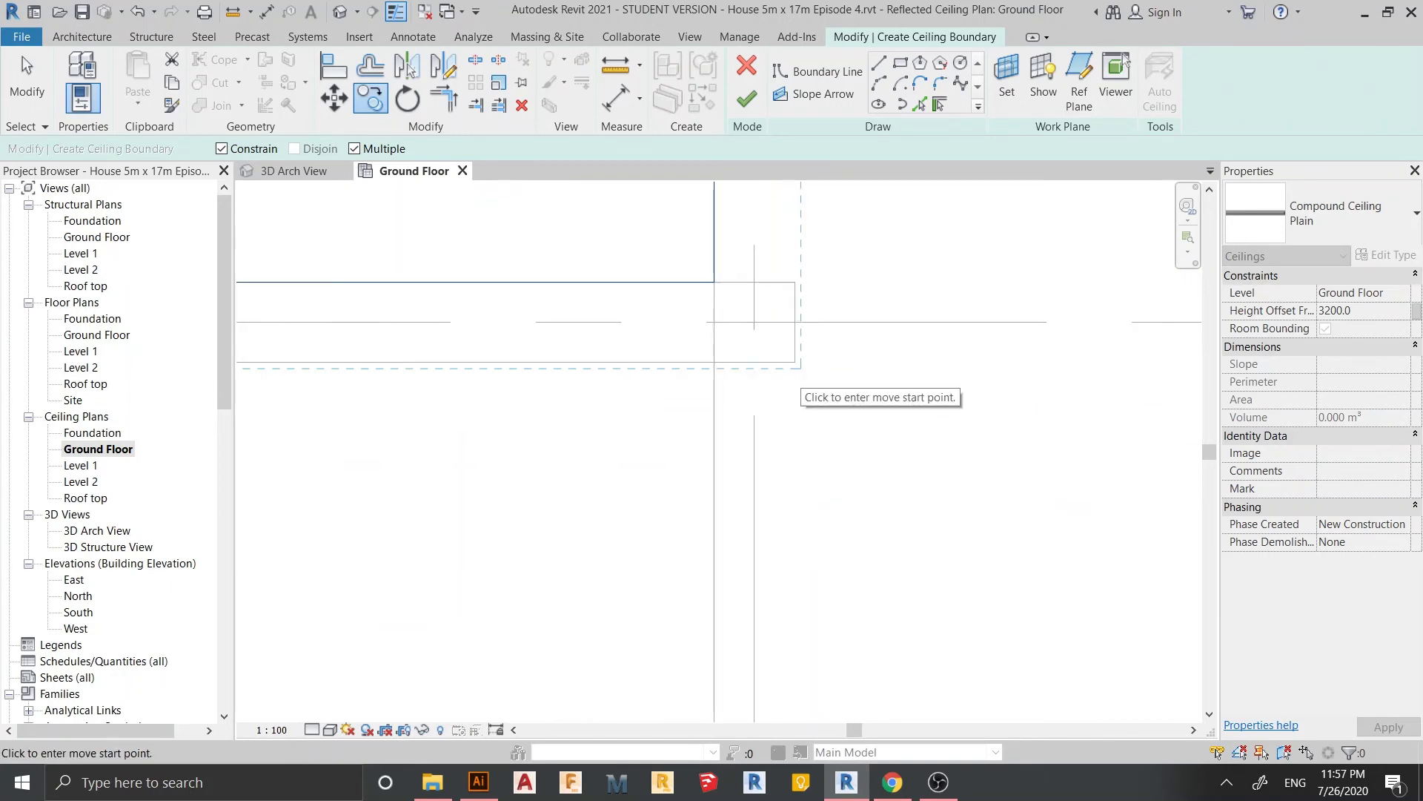
left_click(805, 410)
scroll(919, 537, "down", 5)
middle_click_drag(909, 578, 860, 280)
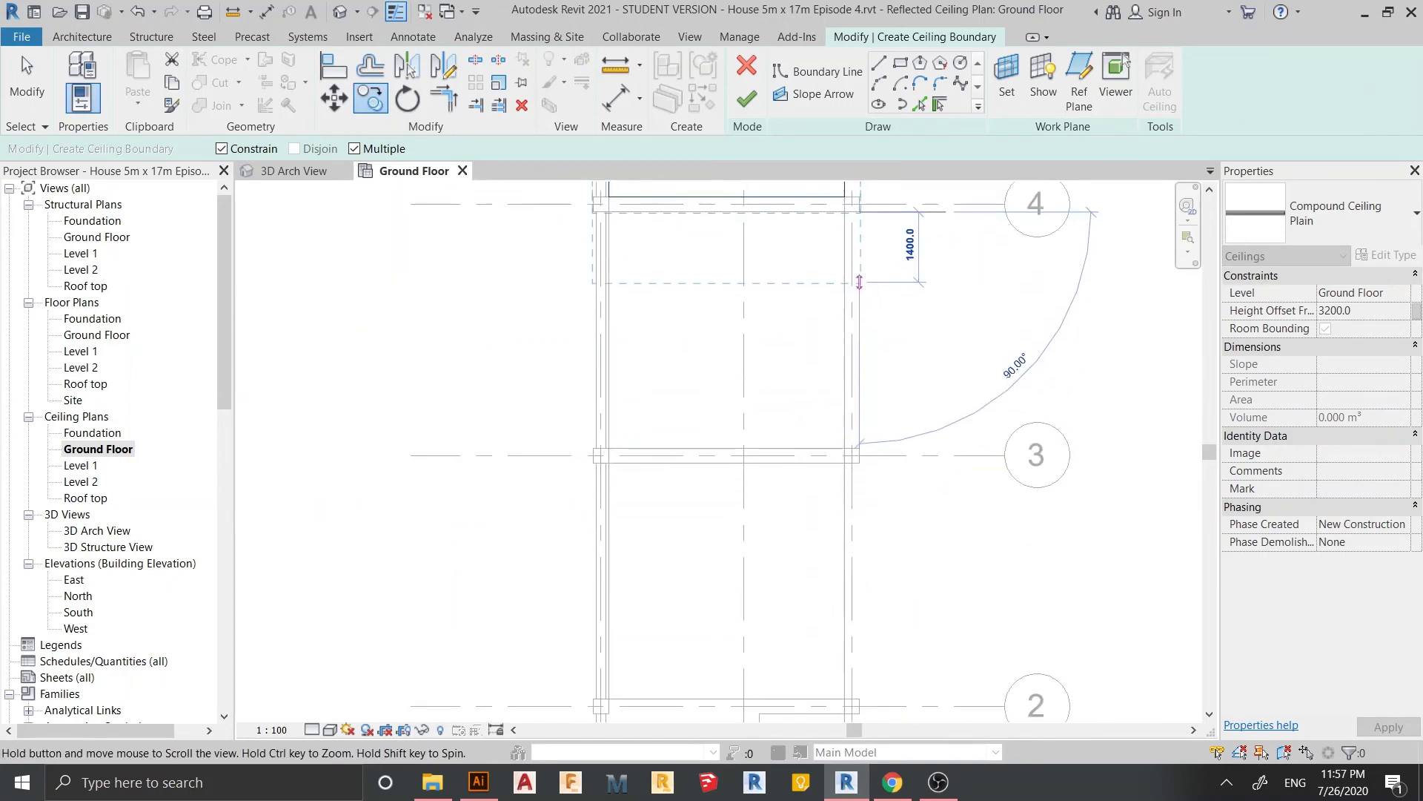
scroll(863, 475, "up", 3)
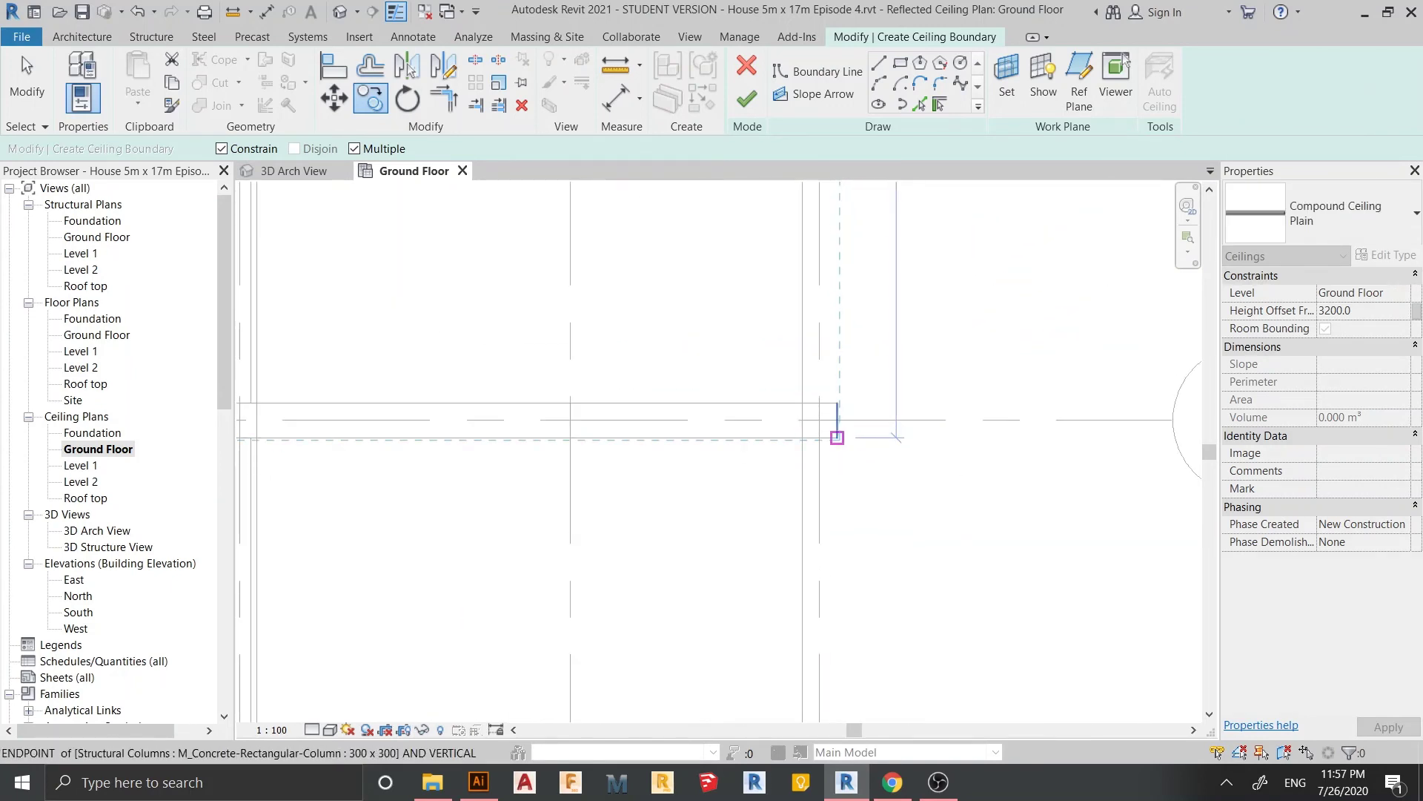
left_click(838, 438)
Place another copy of the square boundary in the bay between grids 2 and 3, using the column corner at grid 2.
scroll(860, 549, "down", 3)
middle_click_drag(860, 549, 838, 364)
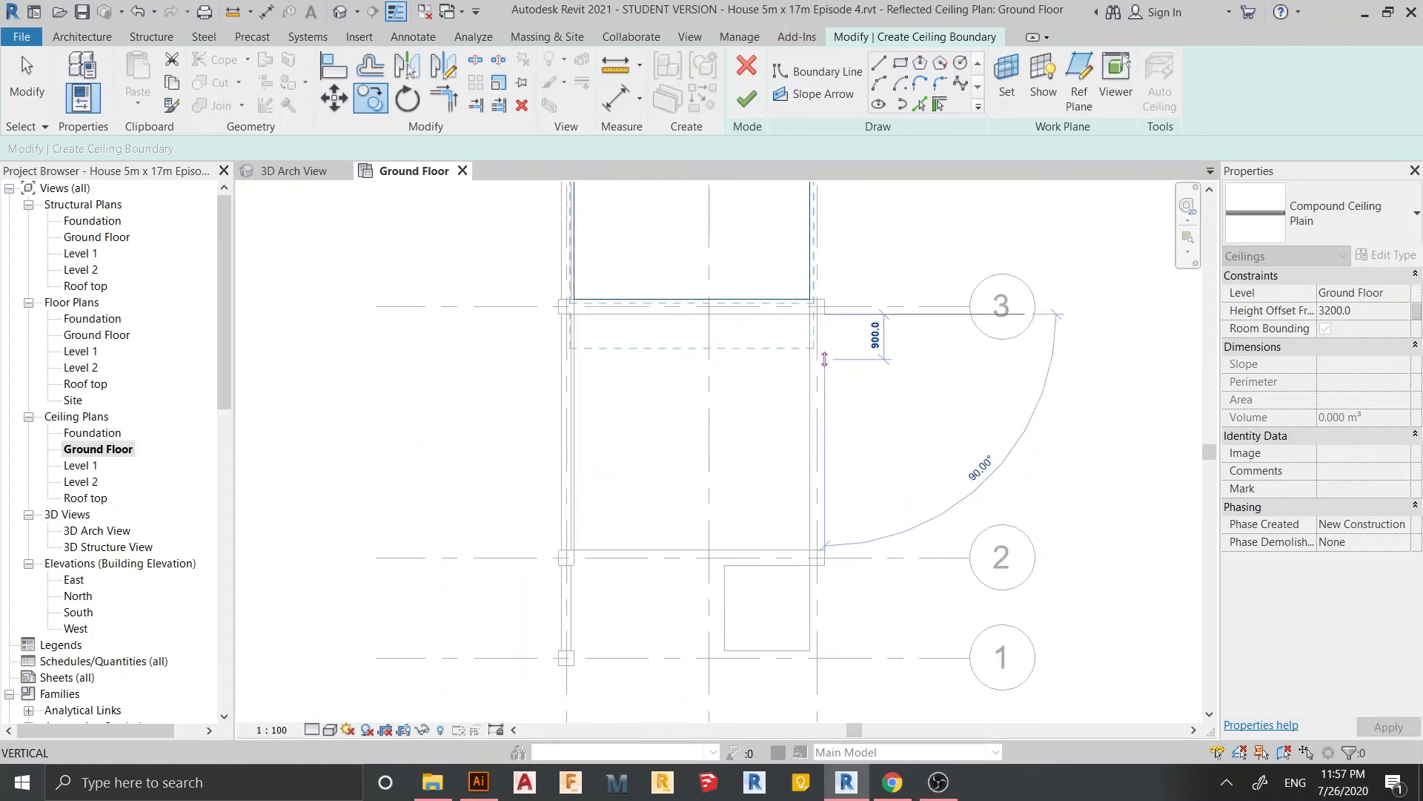
scroll(860, 566, "up", 2)
left_click(806, 565)
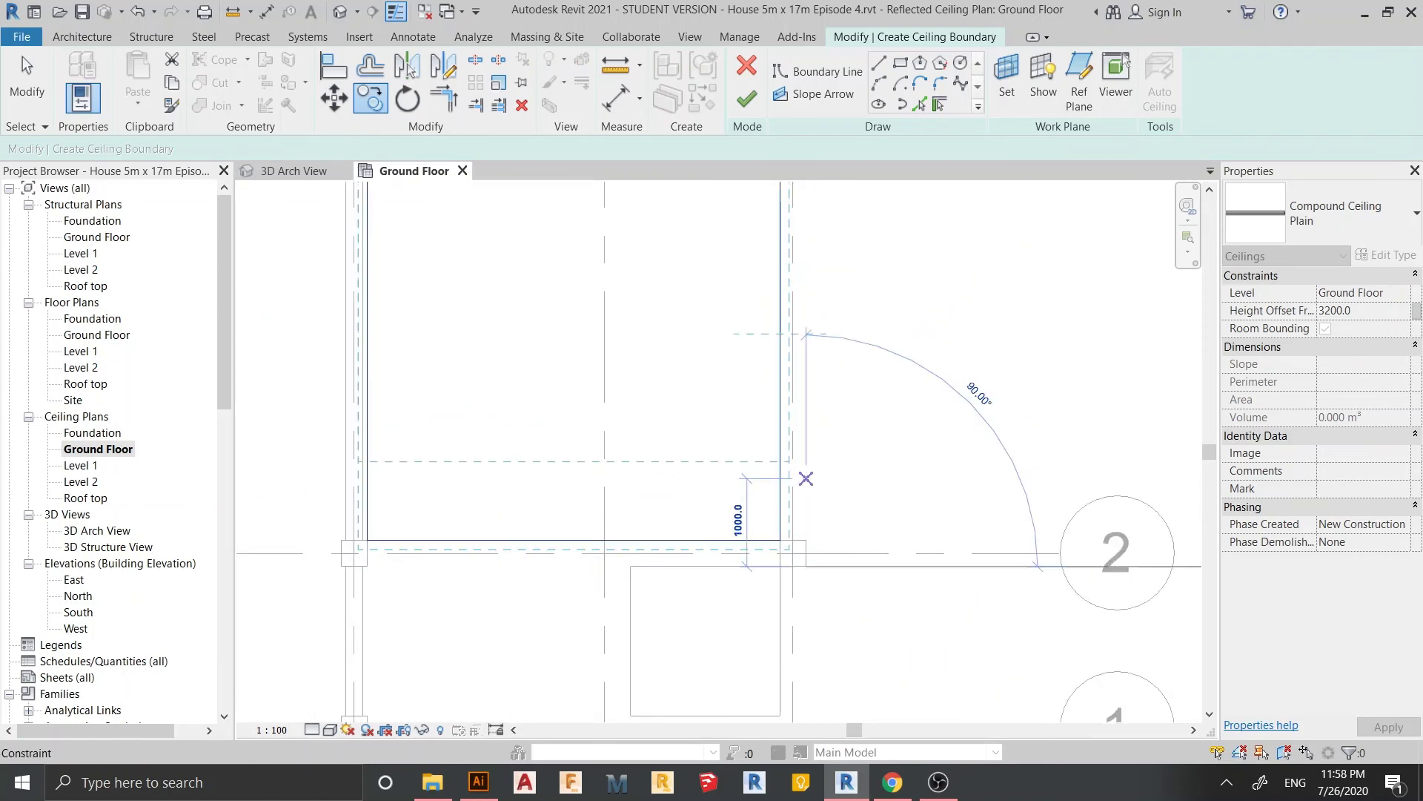
key("Escape")
Check the three bay boundaries and finish the Ground Floor ceiling sketch.
middle_click_drag(808, 348, 834, 619)
scroll(833, 619, "down", 2)
mouse_move(831, 445)
middle_mouse_down()
mouse_move(833, 591)
mouse_move(917, 480)
middle_mouse_up()
scroll(833, 591, "down", 1)
middle_click_drag(704, 696, 640, 273)
scroll(594, 490, "up", 3)
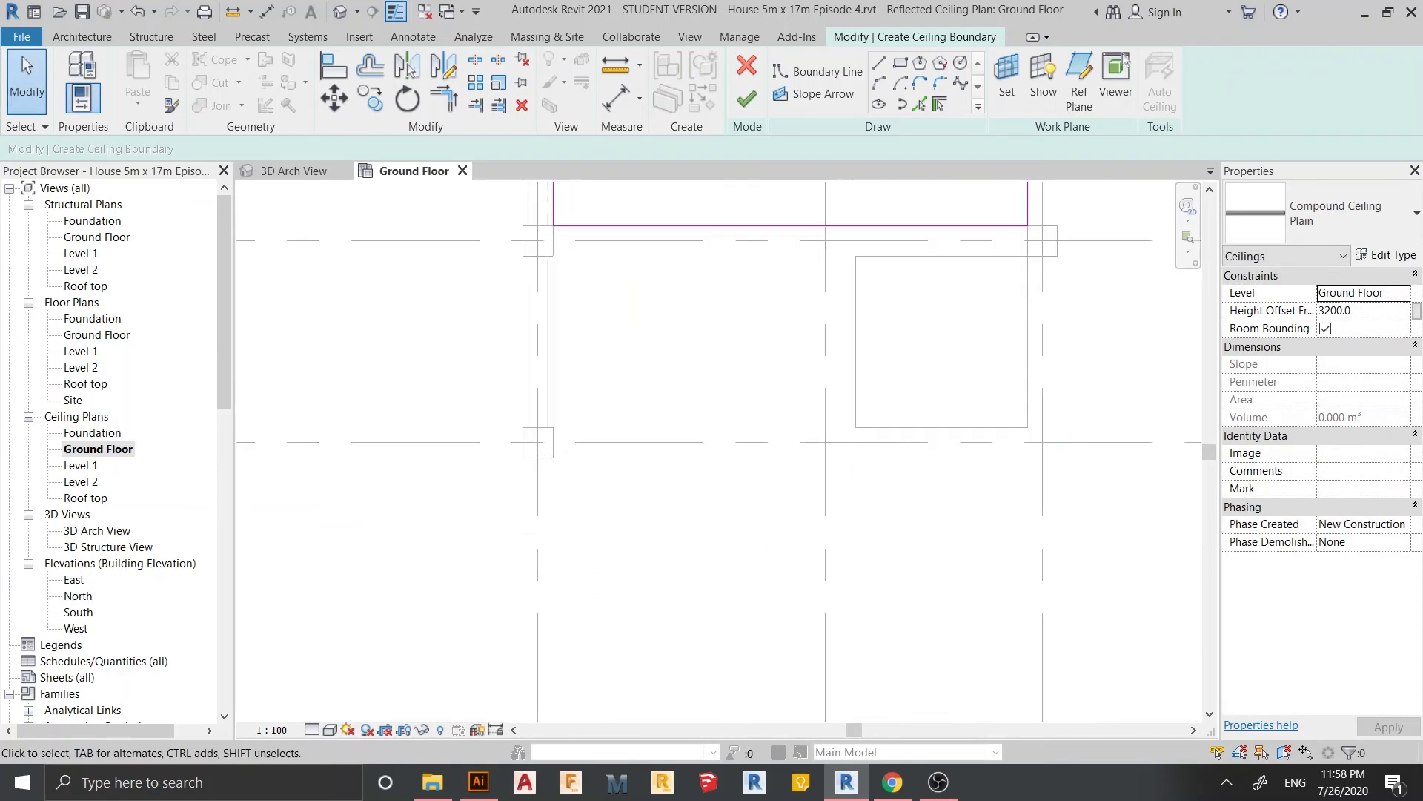
middle_click_drag(615, 326, 697, 662)
middle_click_drag(704, 474, 692, 567)
middle_click_drag(981, 259, 868, 709)
scroll(884, 537, "down", 3)
middle_click_drag(943, 244, 927, 462)
scroll(955, 395, "up", 2)
middle_click_drag(741, 445, 746, 350)
left_click(747, 98)
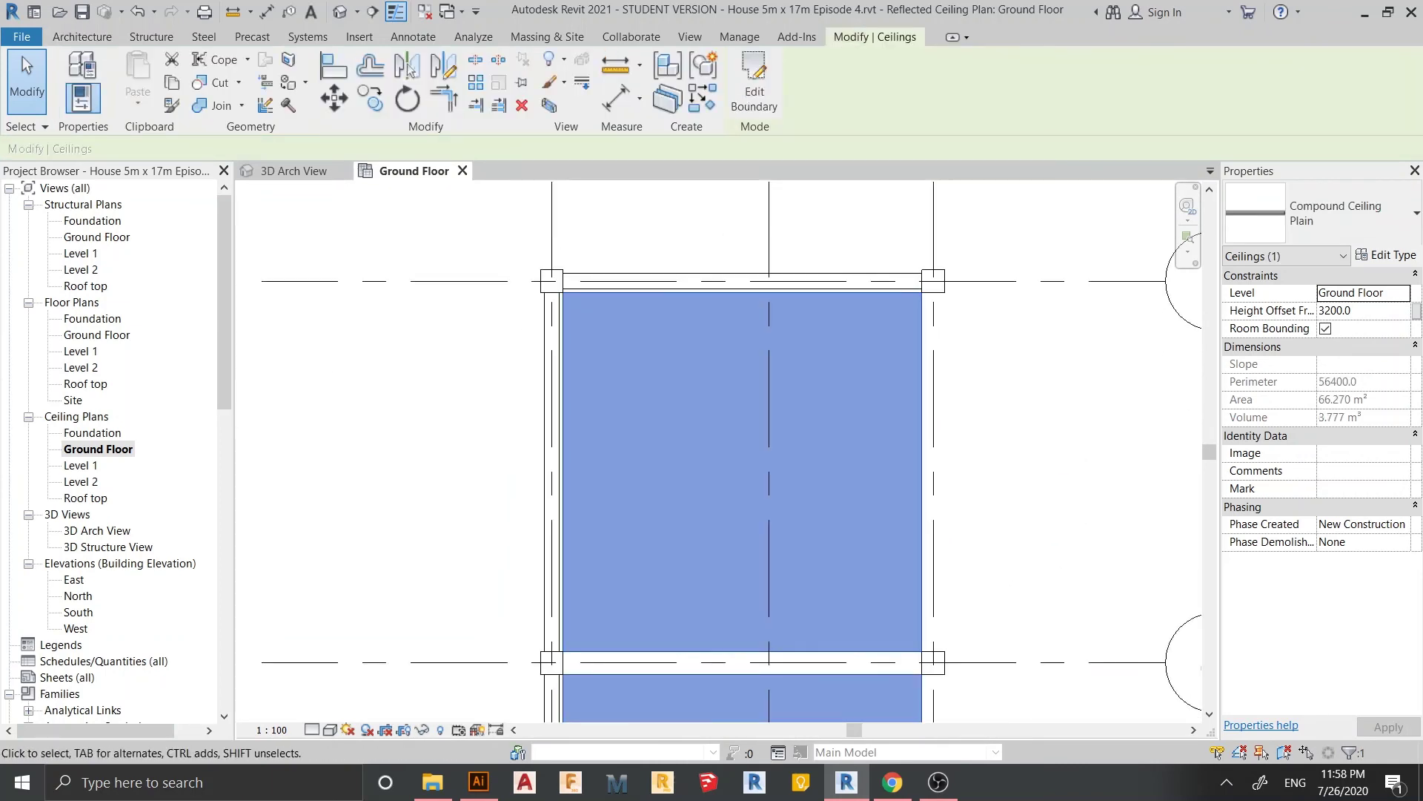
Copy the Ground Floor ceiling and paste it aligned to Level 1.
left_click(172, 83)
left_click(138, 104)
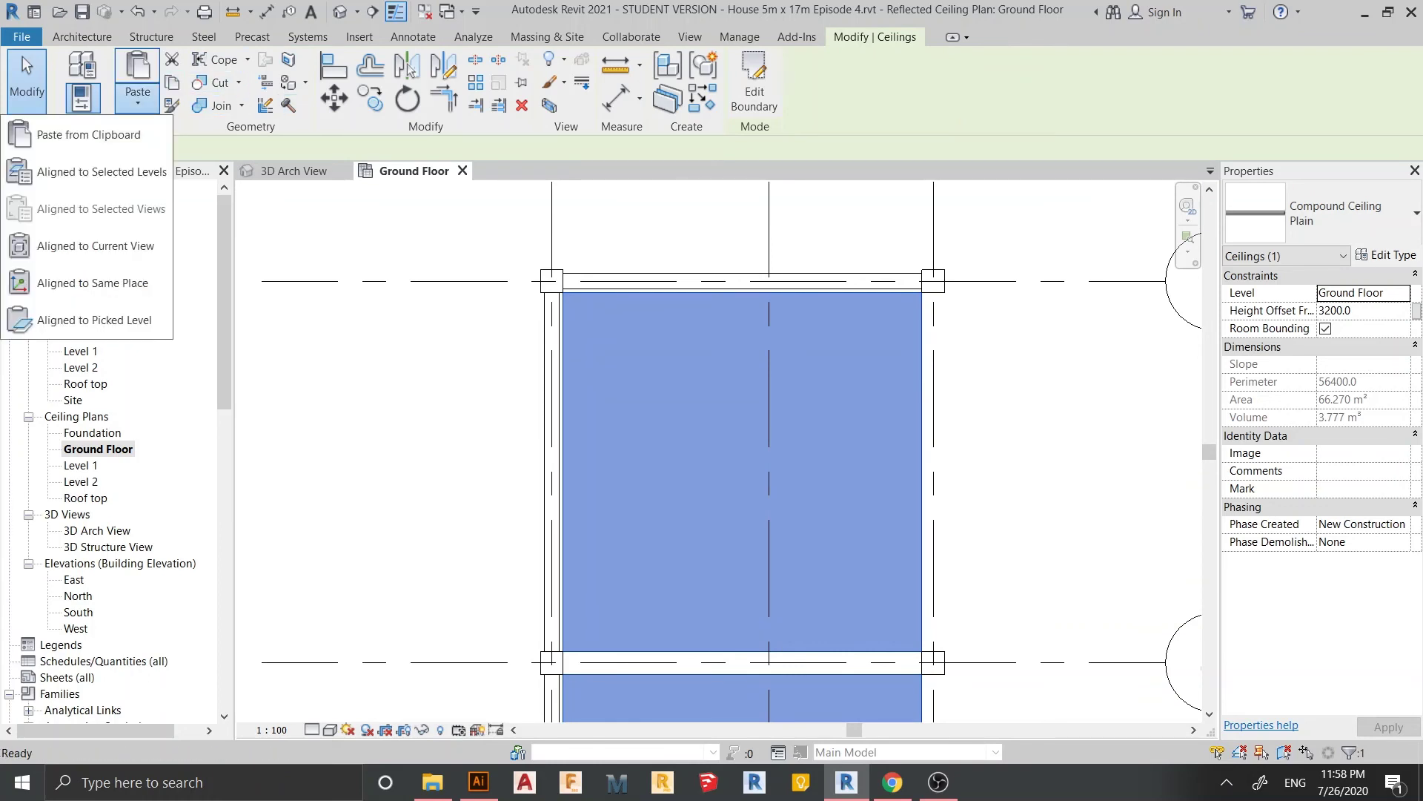
left_click(95, 169)
left_click(1014, 323)
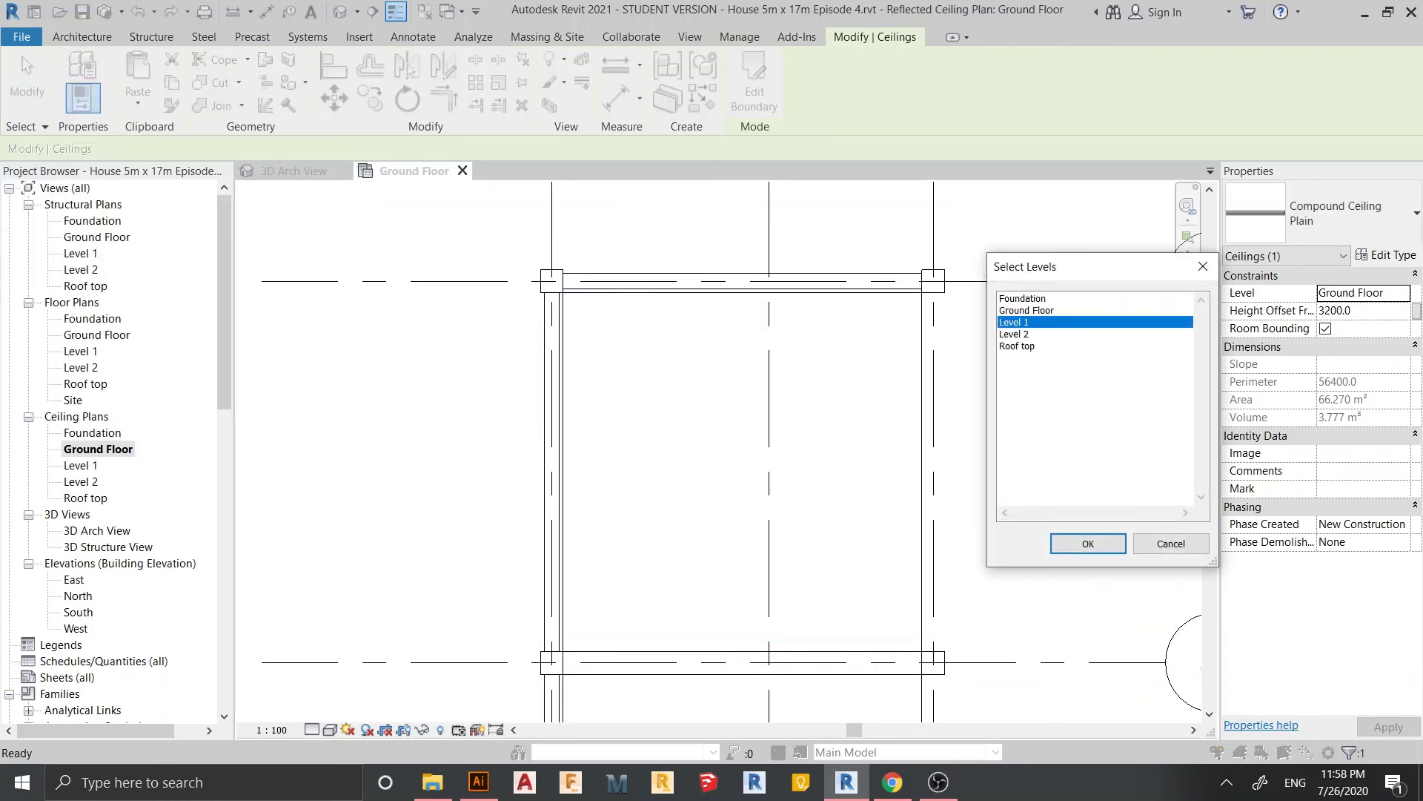
left_click(1088, 543)
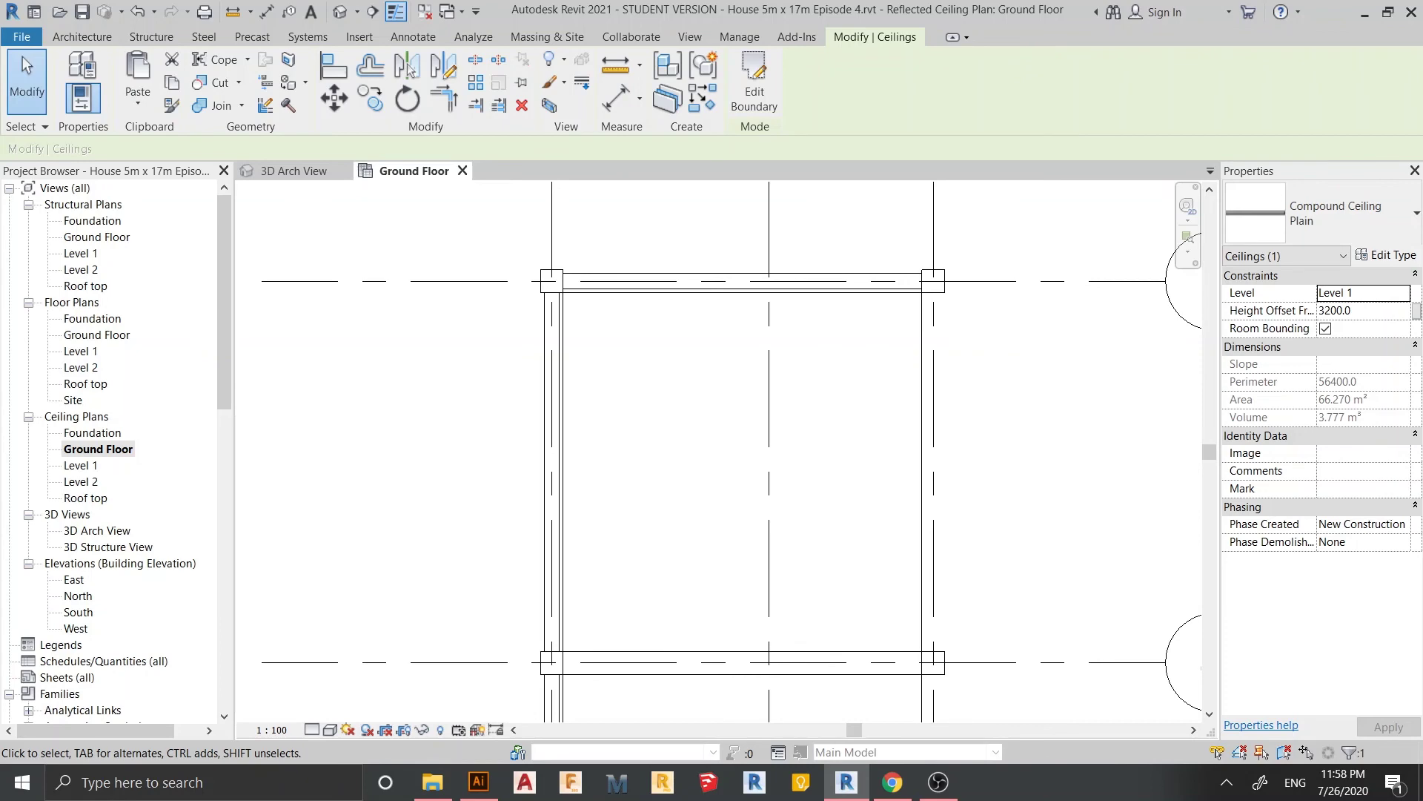
key("Escape")
Examine the ceiling bays above the Ground Floor from the side and from below in the 3D Arch View.
left_click(294, 172)
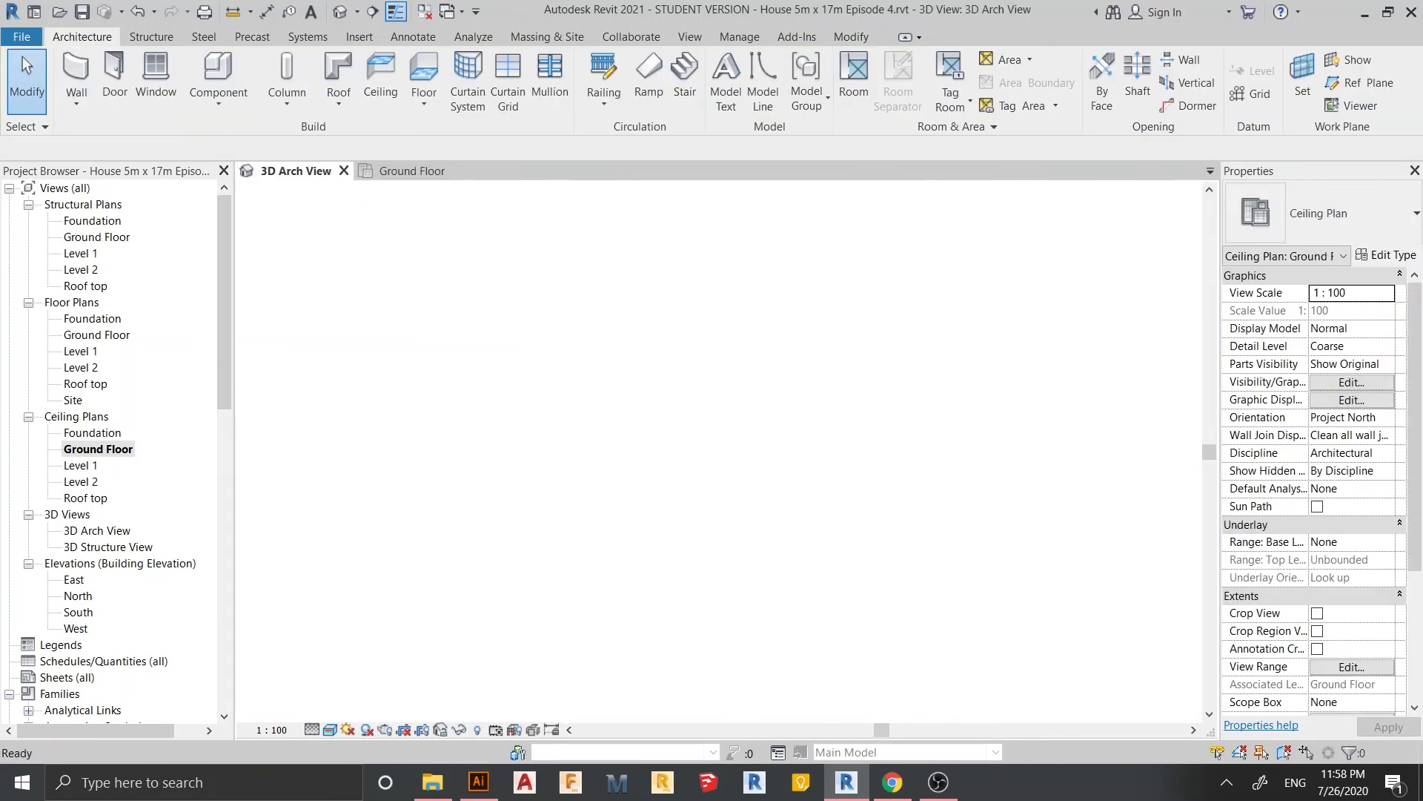
scroll(810, 471, "down", 3)
middle_click_drag(810, 471, 825, 529)
middle_click_drag(825, 529, 745, 522, "shift")
scroll(823, 519, "up", 5)
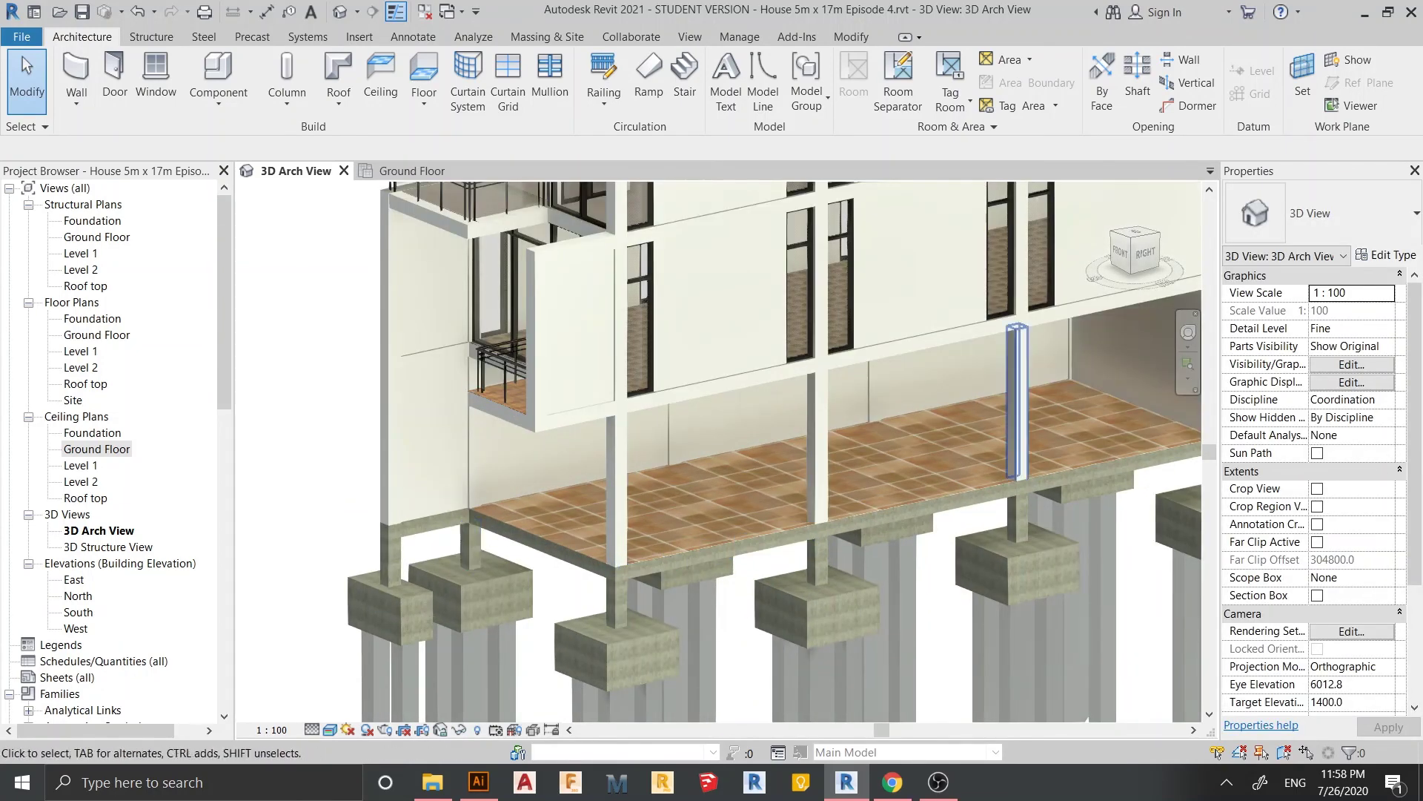
scroll(830, 416, "down", 4)
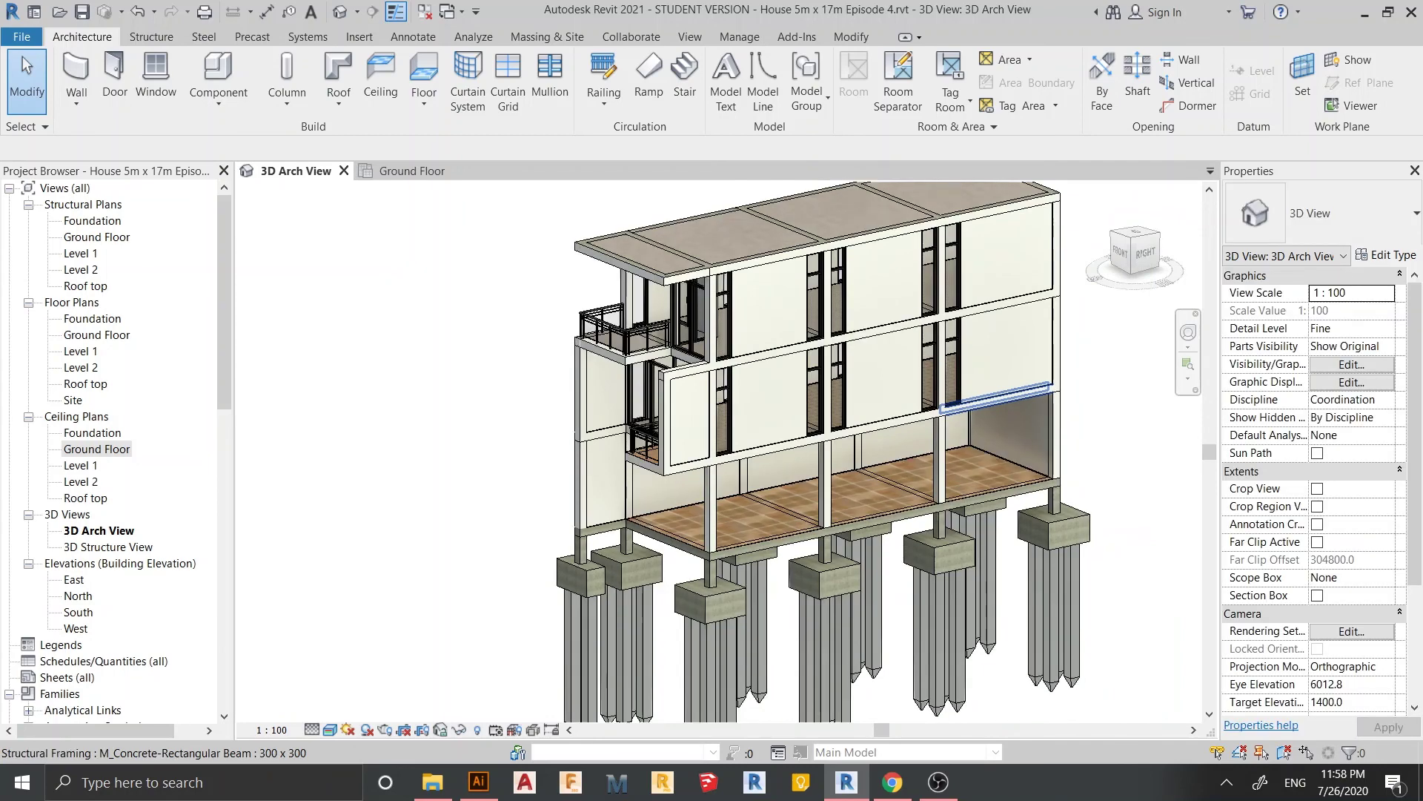
middle_click_drag(940, 520, 1007, 530, "shift")
scroll(708, 371, "up", 3)
middle_click_drag(732, 597, 590, 326)
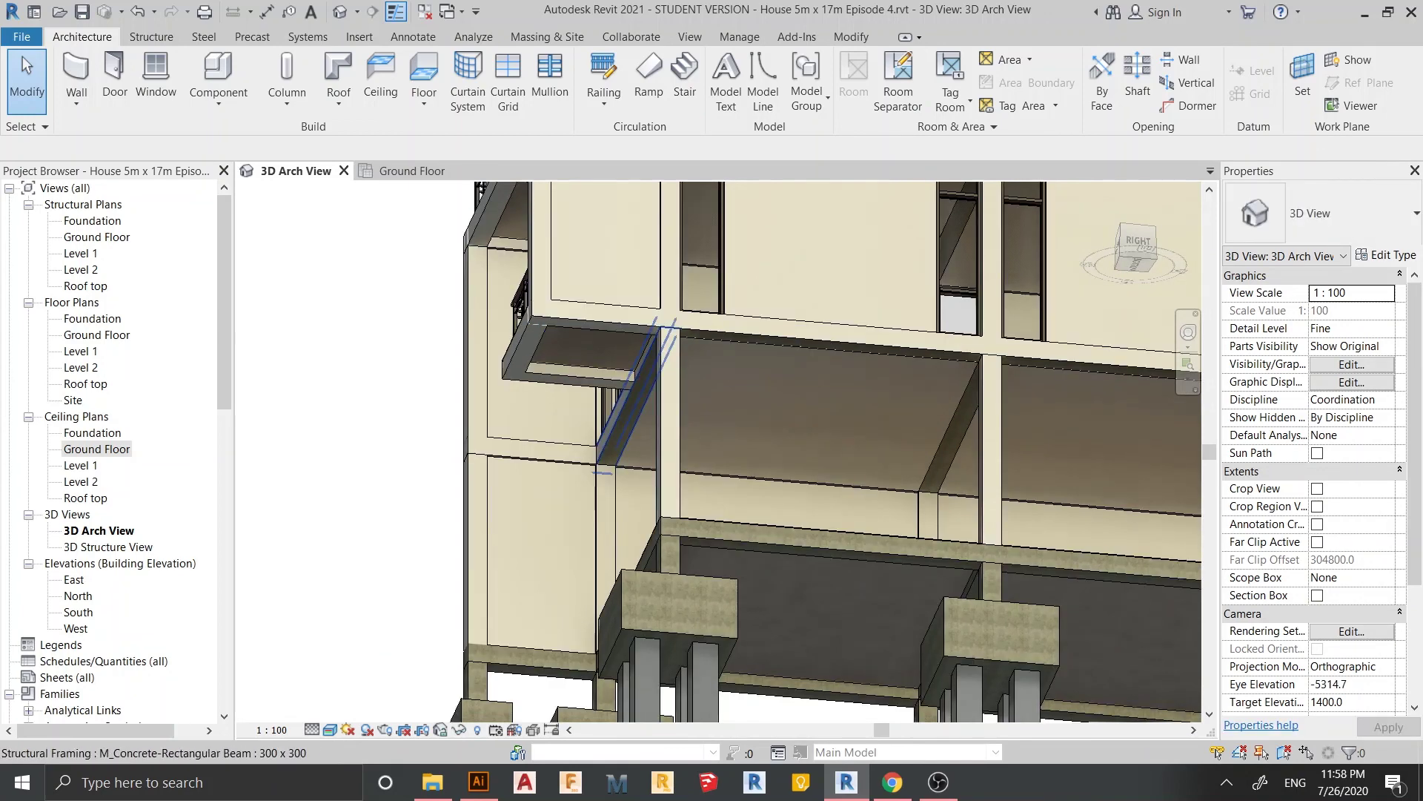
scroll(641, 376, "up", 4)
scroll(639, 378, "down", 6)
middle_click_drag(642, 400, 621, 367)
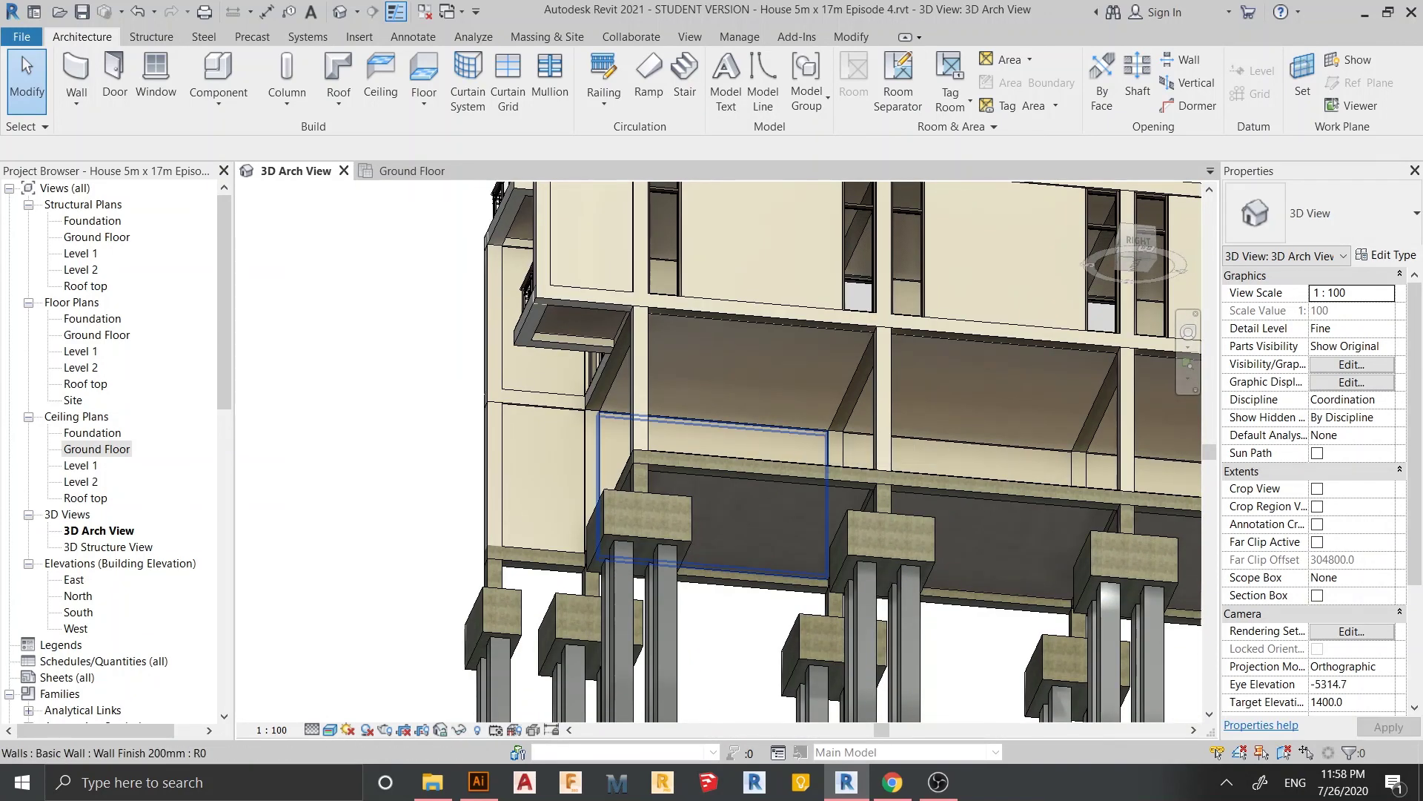
scroll(764, 445, "down", 2)
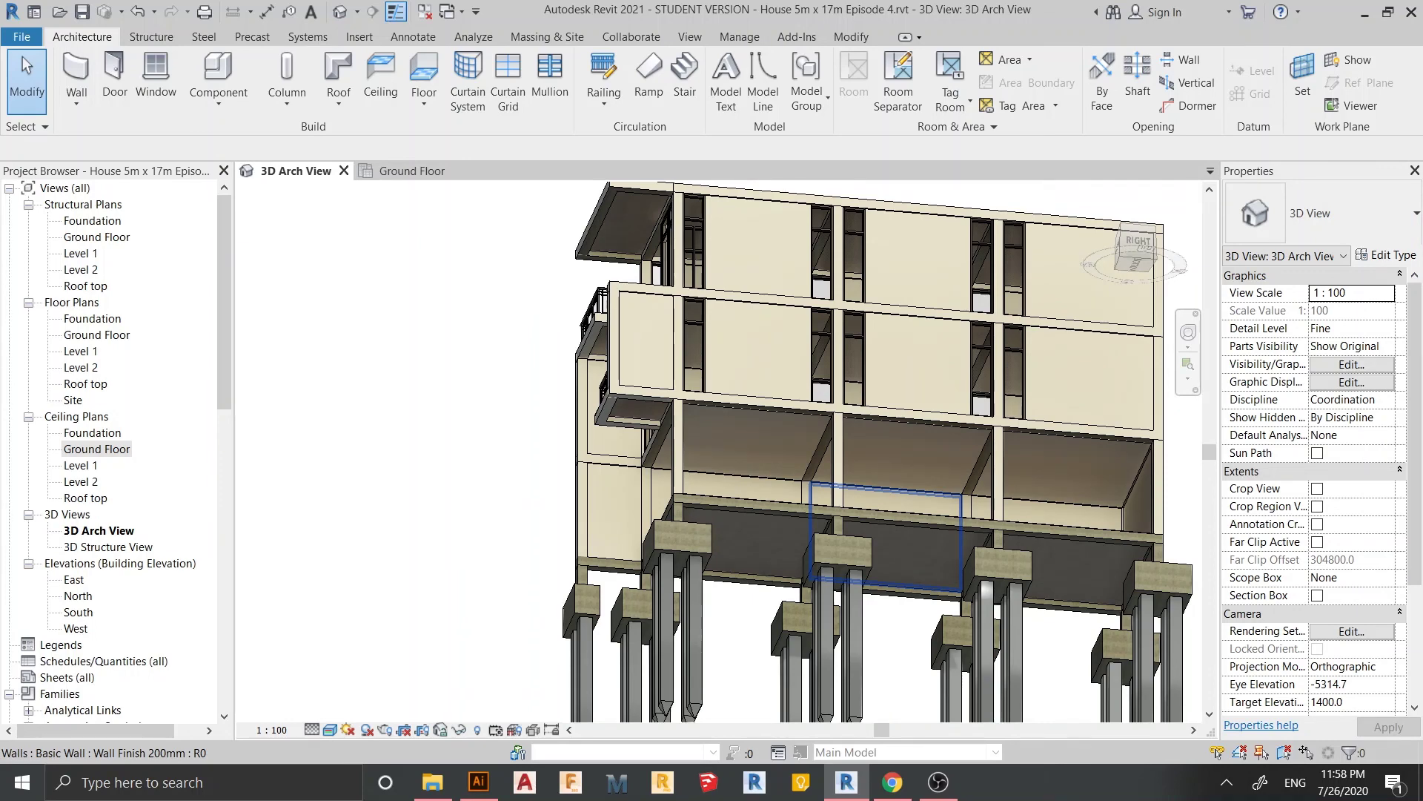
scroll(885, 533, "down", 4)
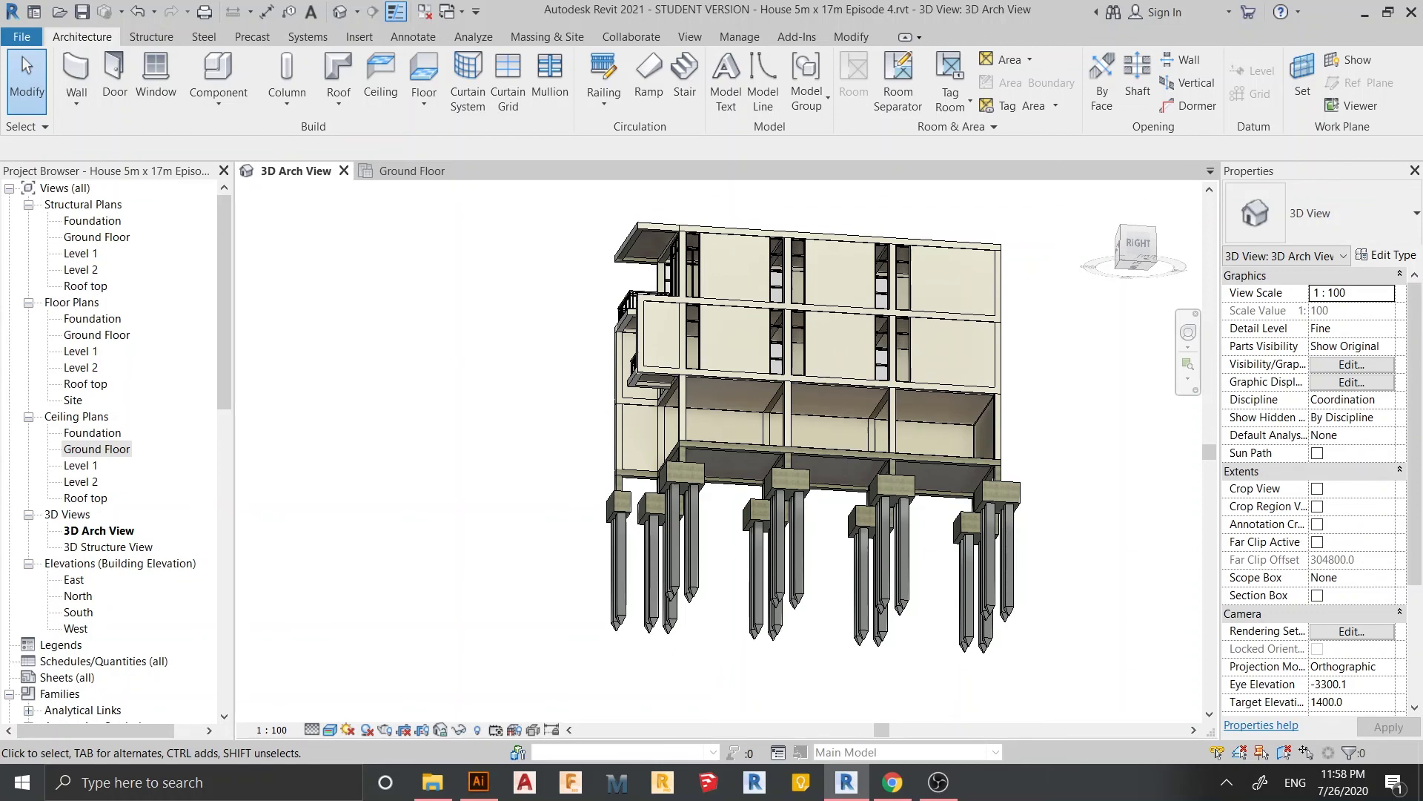
scroll(839, 435, "down", 2)
mouse_move(839, 436)
middle_mouse_down()
mouse_move(759, 304)
mouse_move(841, 452)
middle_mouse_up()
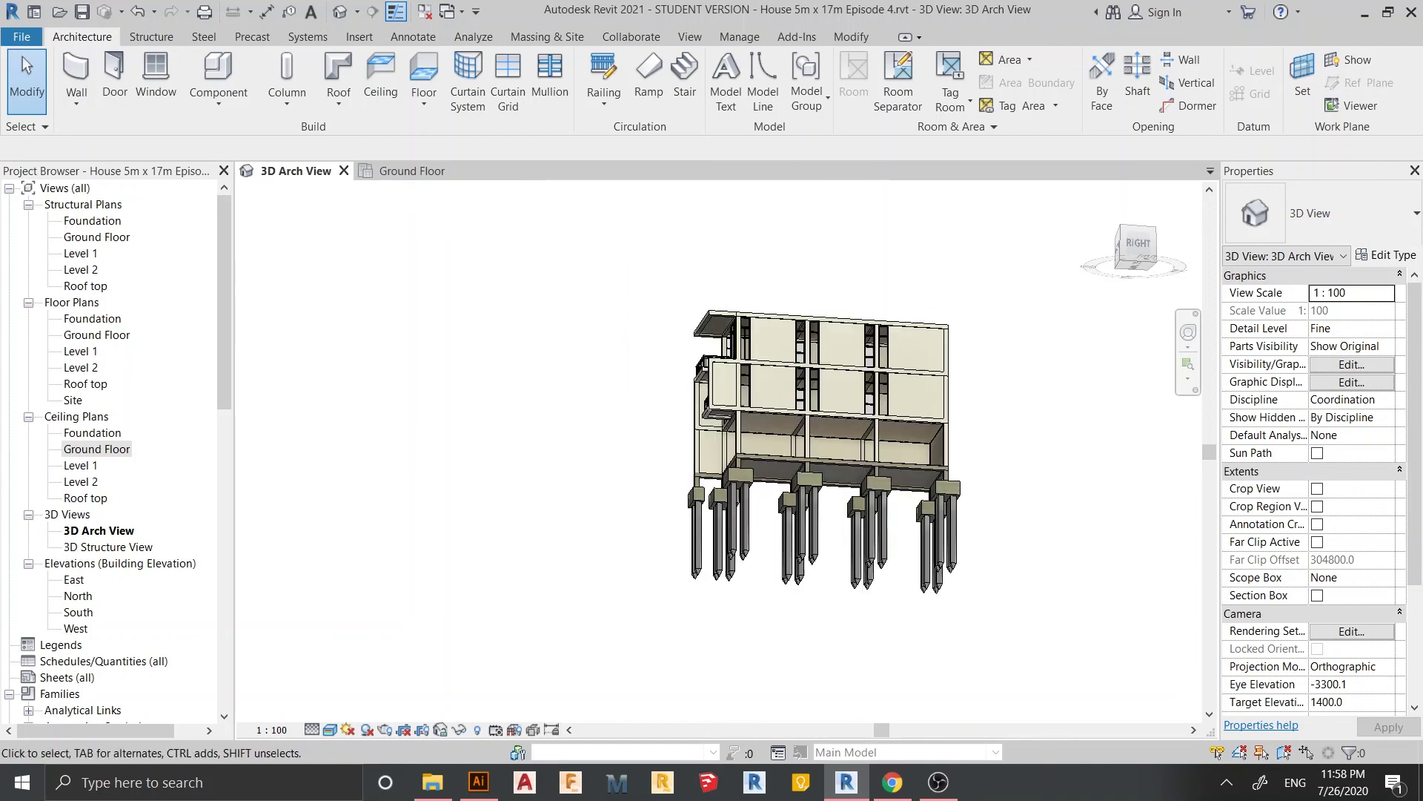
Inspect the ceilings close up around the balcony end, and view the whole house from the front right.
scroll(712, 401, "up", 6)
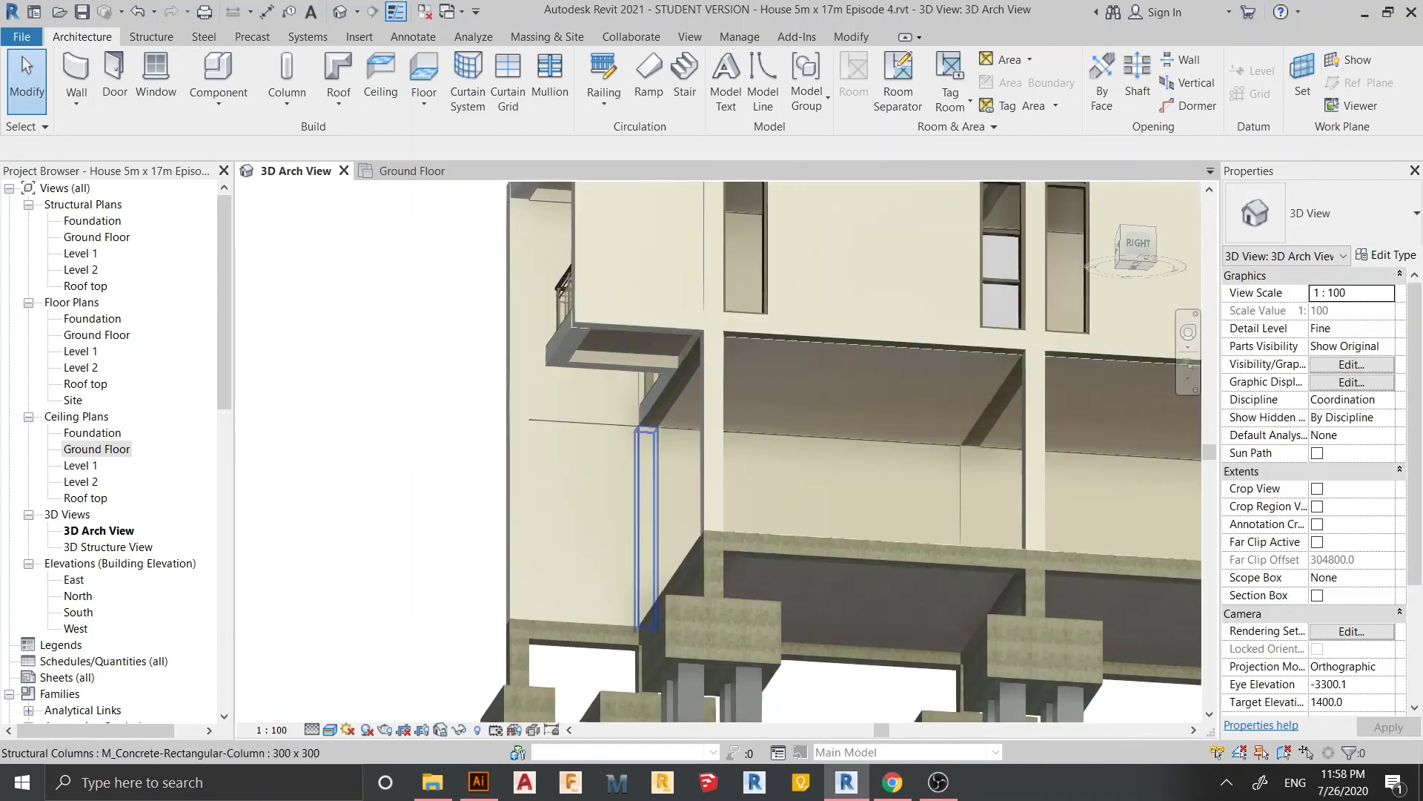
scroll(678, 419, "up", 2)
middle_click_drag(728, 325, 725, 585)
scroll(708, 511, "down", 3)
scroll(725, 586, "down", 1)
middle_click_drag(753, 445, 706, 315)
scroll(813, 404, "down", 4)
middle_click_drag(846, 468, 794, 404)
middle_click_drag(794, 404, 953, 497, "shift")
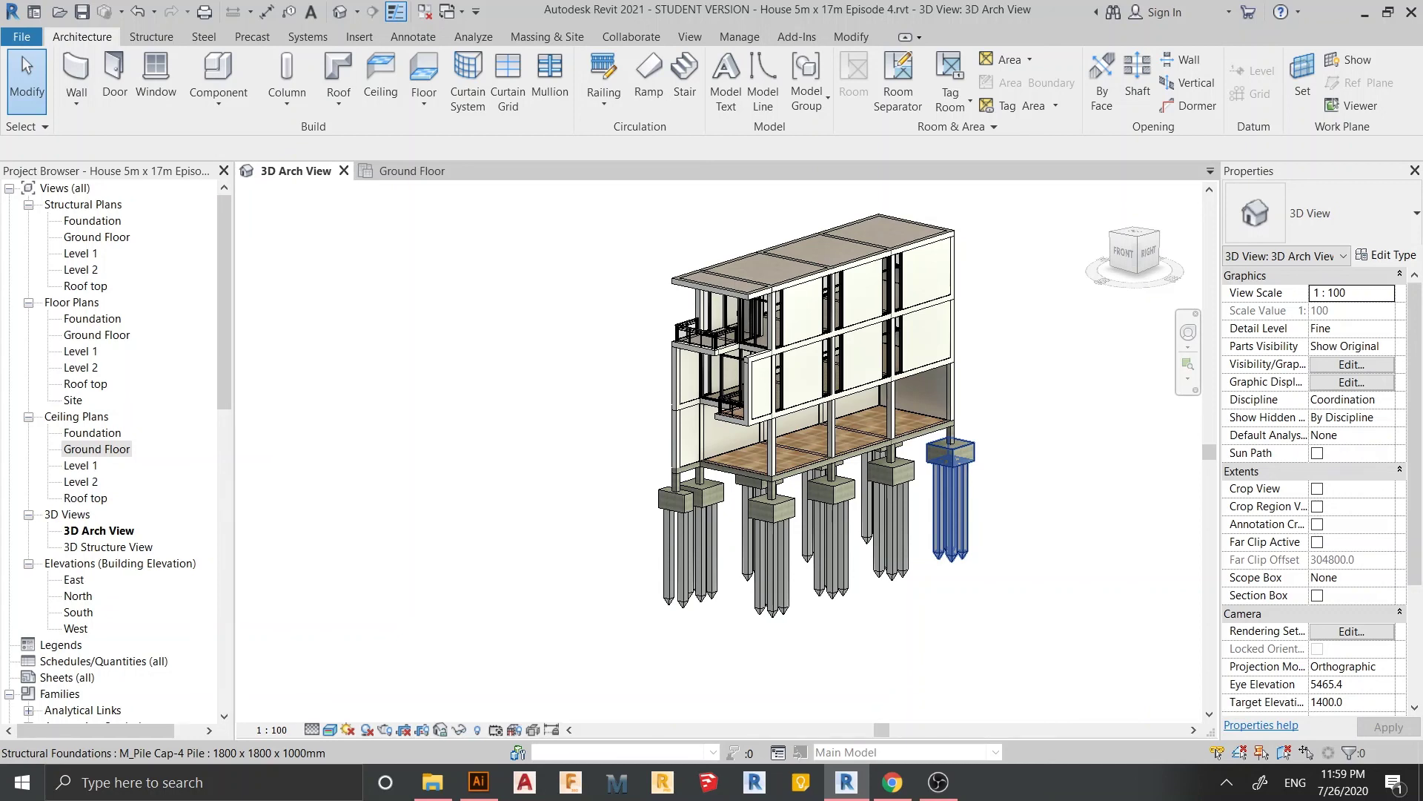
key("Escape")
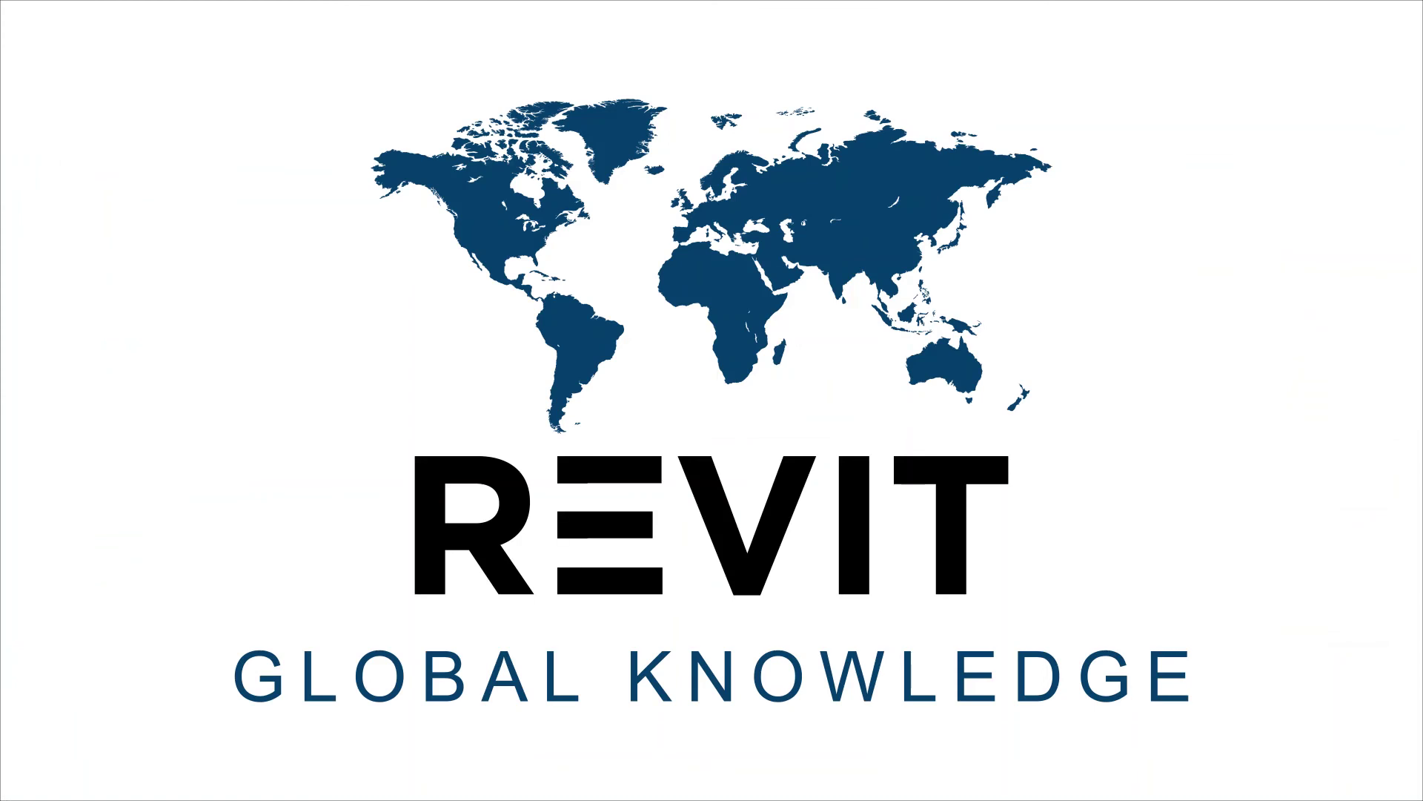